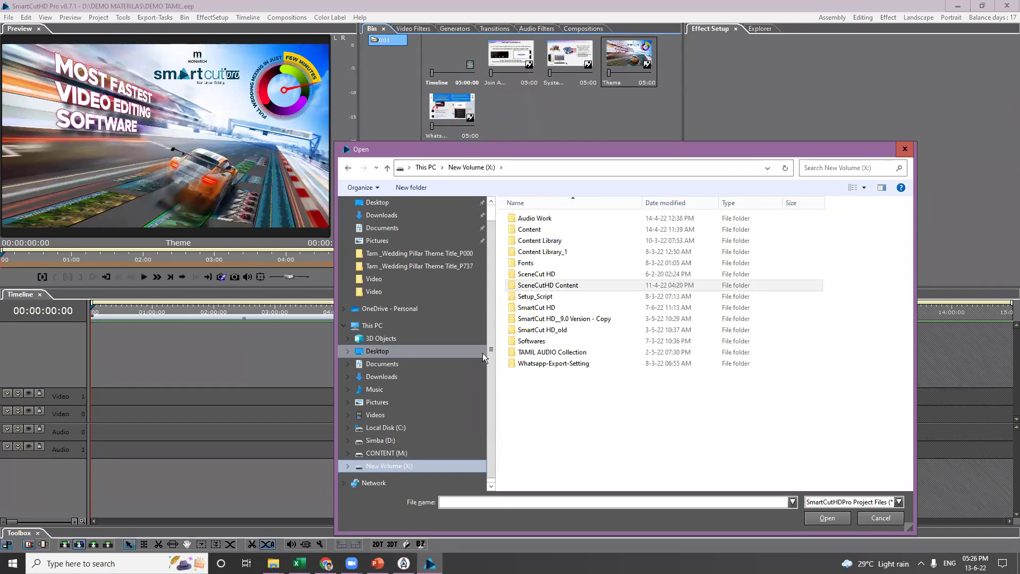
Browse on drive X: through SceneCutHD Content and Project to the Tam_Highlight Projects folder.
{"action": "double_click", "coordinate": [571, 286]}
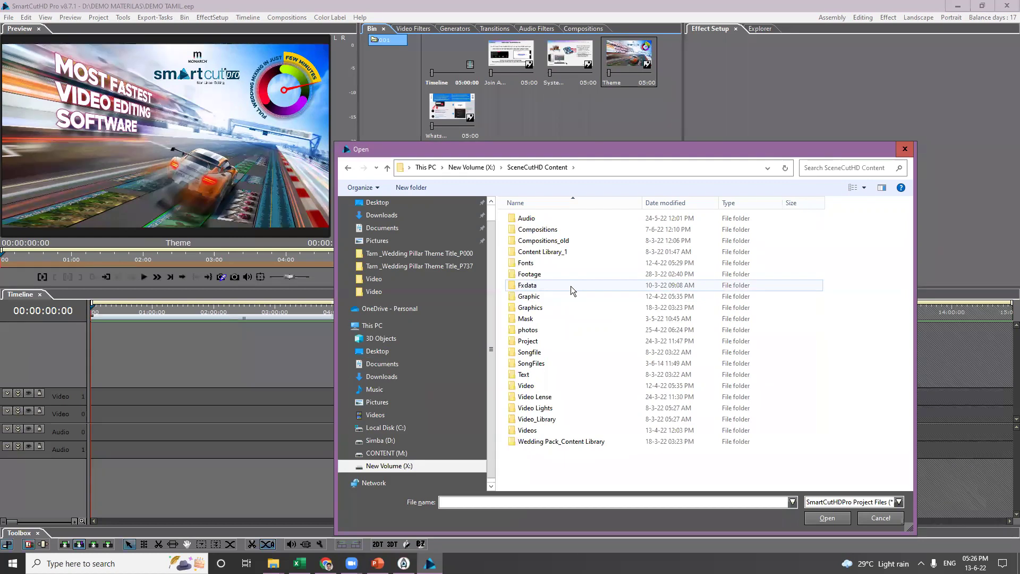
{"action": "double_click", "coordinate": [536, 341]}
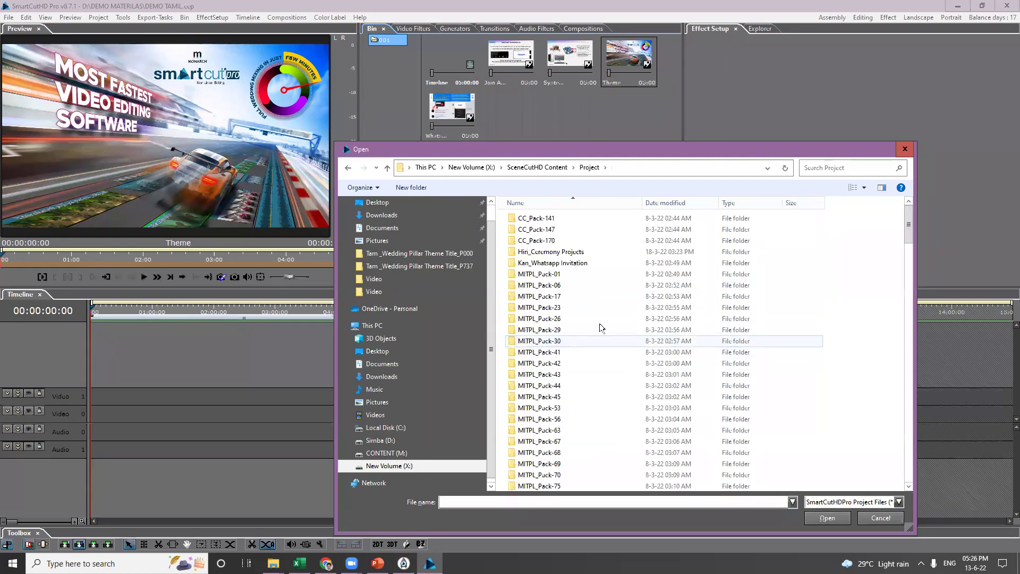
{"action": "scroll", "coordinate": [598, 311], "scroll_direction": "down", "scroll_amount": 20}
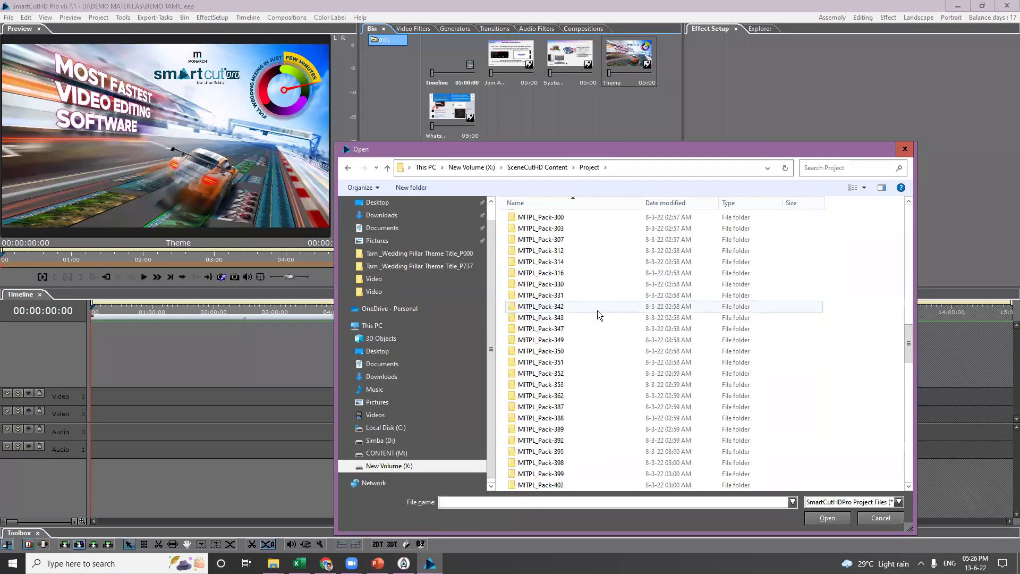
{"action": "scroll", "coordinate": [597, 311], "scroll_direction": "down", "scroll_amount": 15}
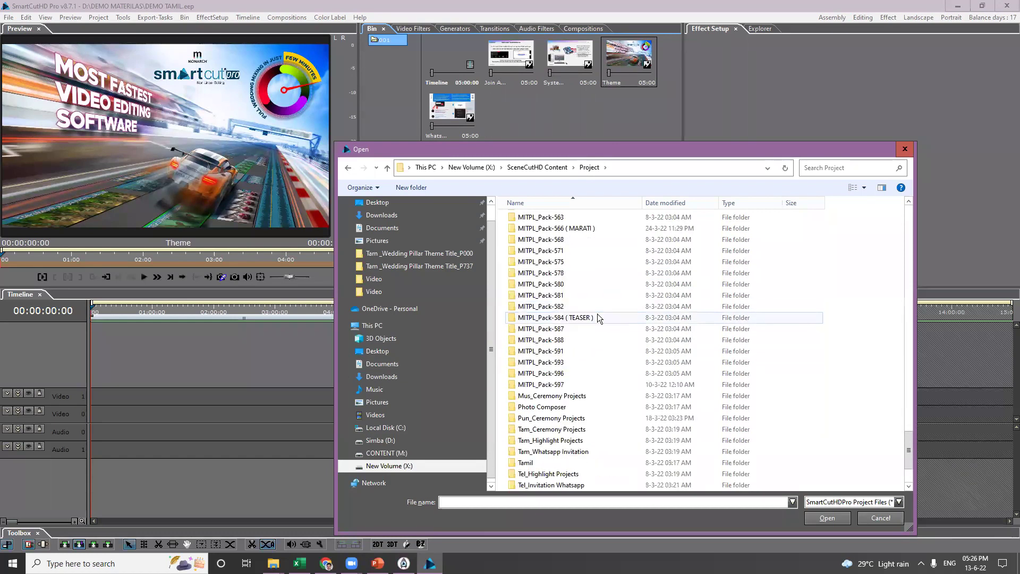
{"action": "scroll", "coordinate": [596, 319], "scroll_direction": "down", "scroll_amount": 3}
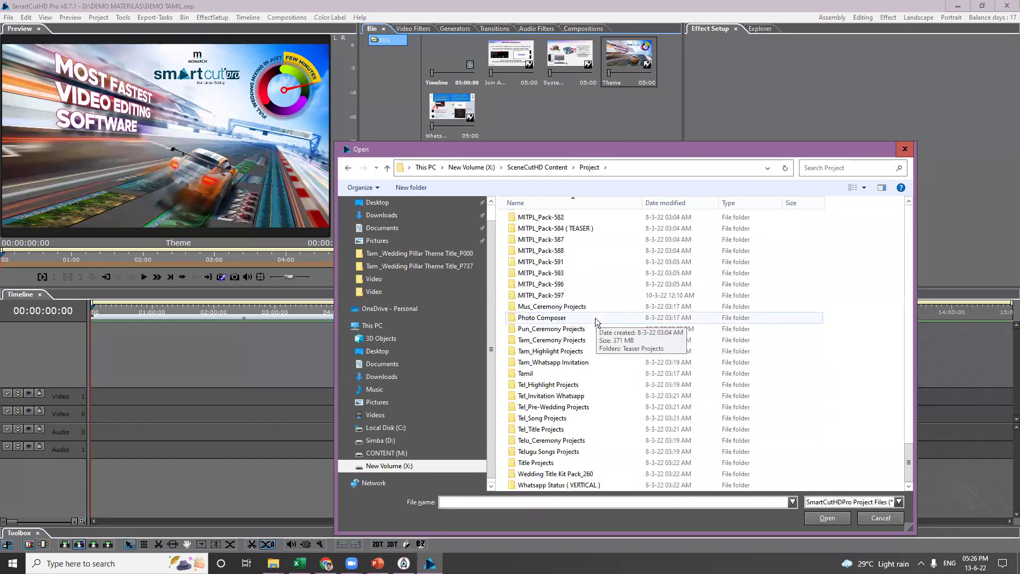
{"action": "double_click", "coordinate": [568, 351]}
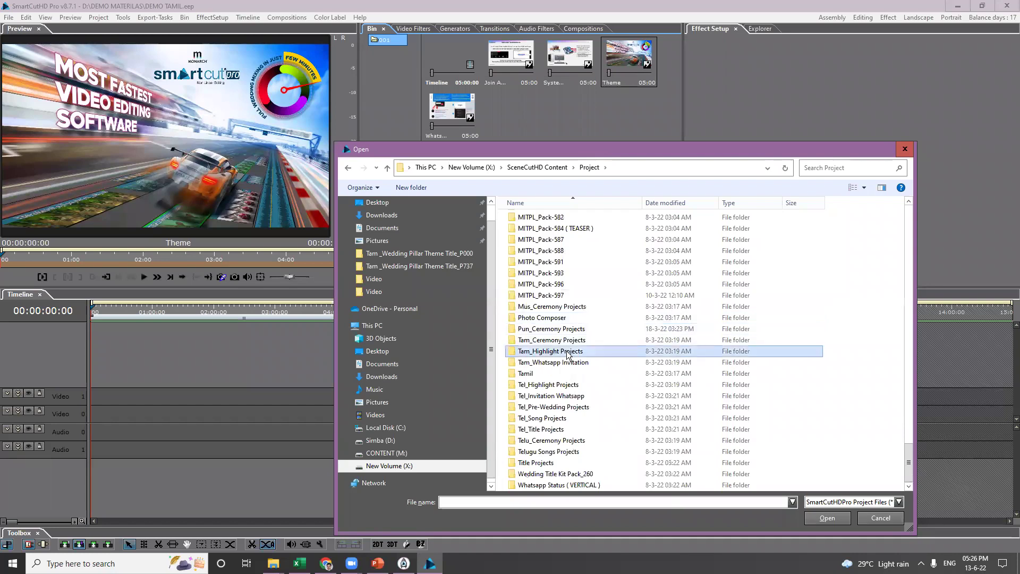
Import the Mangalyam Eeswaran_P528 project from its folder in MITPL_Pack-528, including its timeline clip.
{"action": "double_click", "coordinate": [555, 218]}
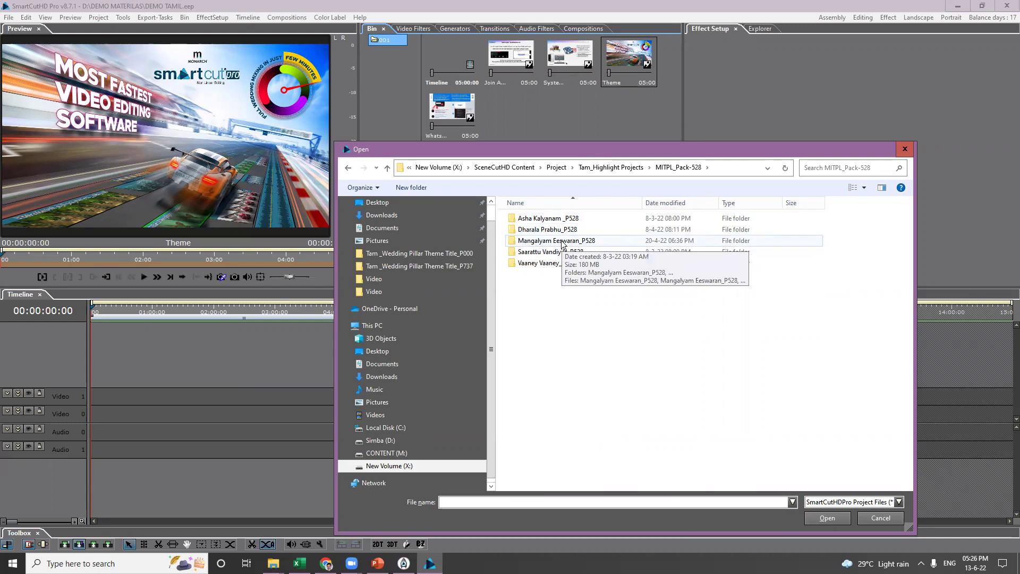
{"action": "double_click", "coordinate": [562, 243]}
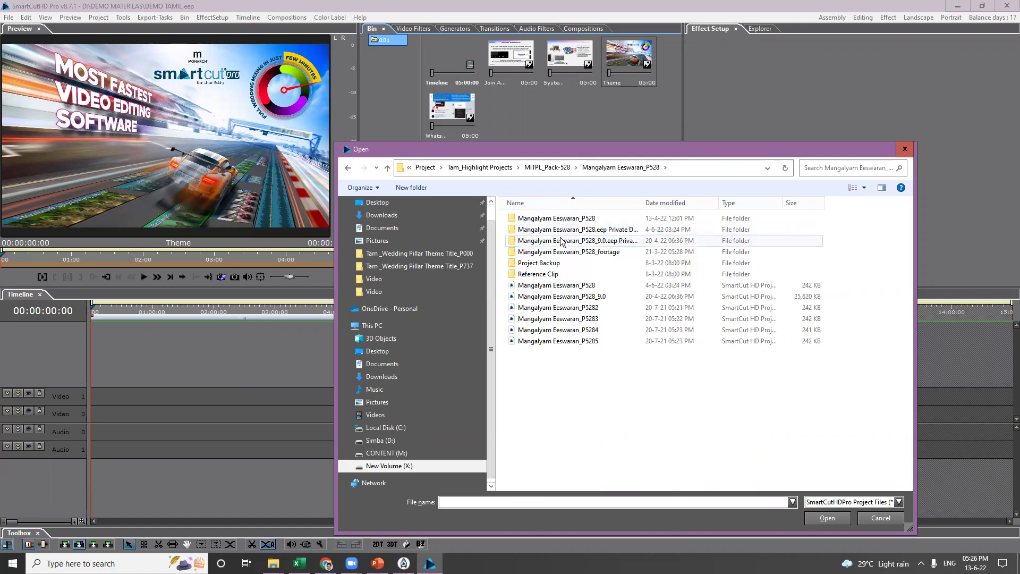
{"action": "left_click", "coordinate": [558, 286]}
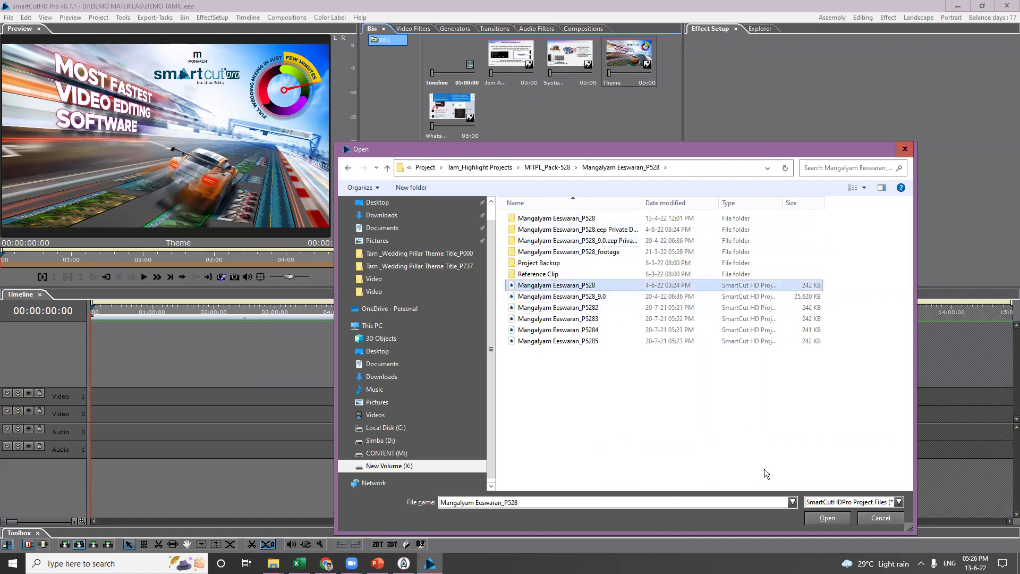
{"action": "left_click", "coordinate": [819, 521]}
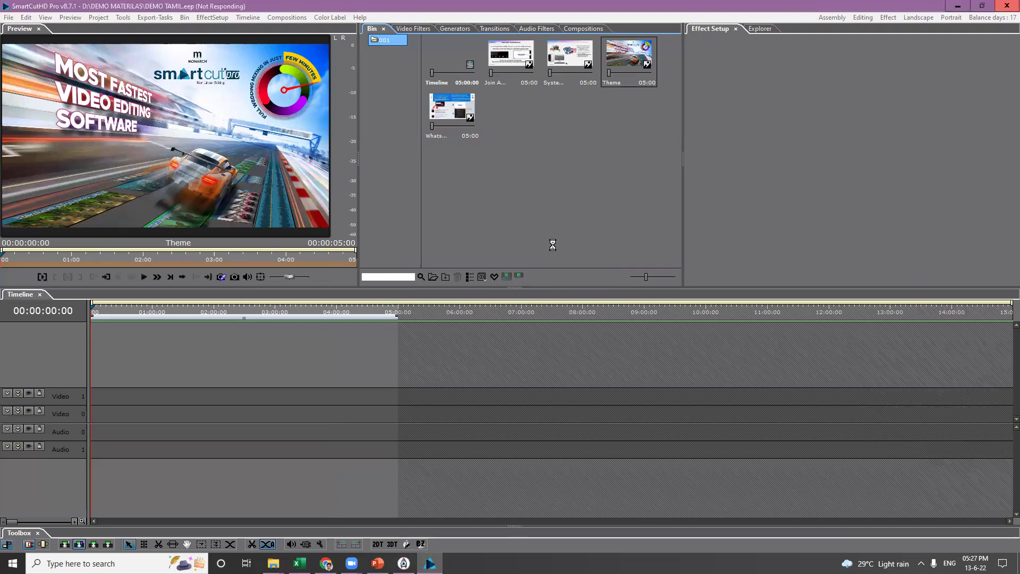
{"action": "left_click", "coordinate": [537, 228]}
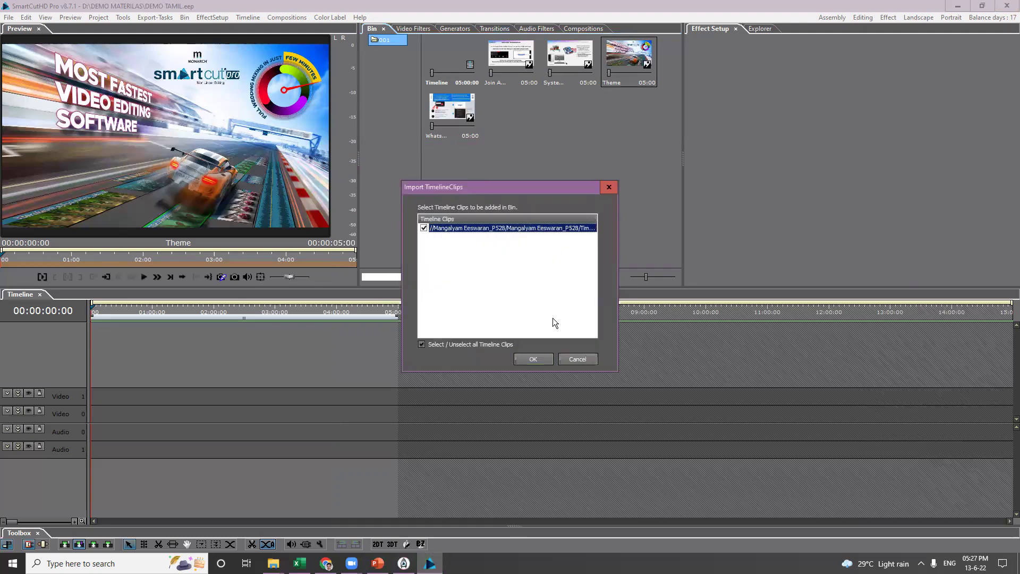
{"action": "left_click", "coordinate": [533, 359]}
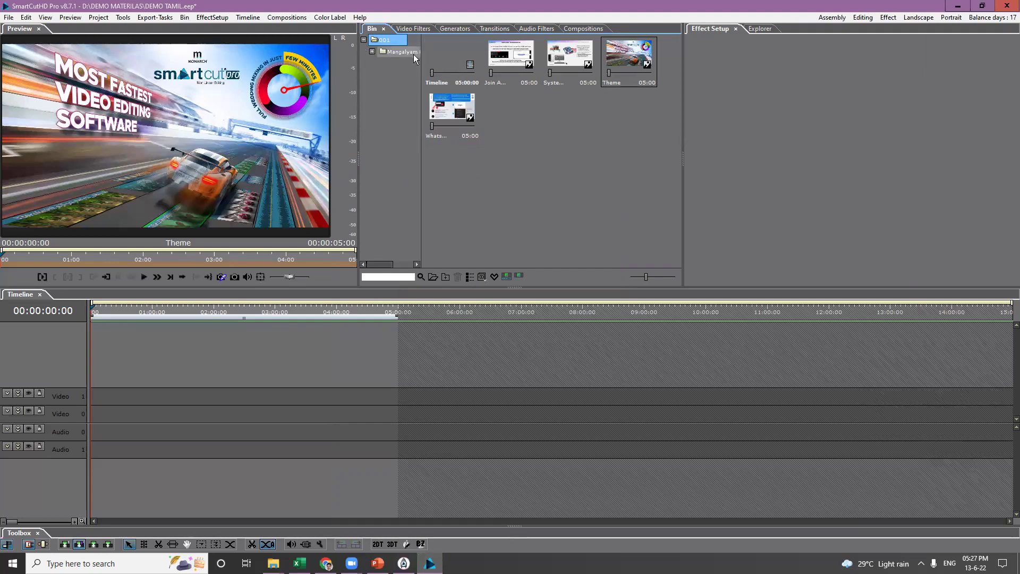
Open the imported timeline from the Mangalyam subfolder of the imported project's bin.
{"action": "left_click", "coordinate": [412, 54]}
{"action": "left_click", "coordinate": [372, 51]}
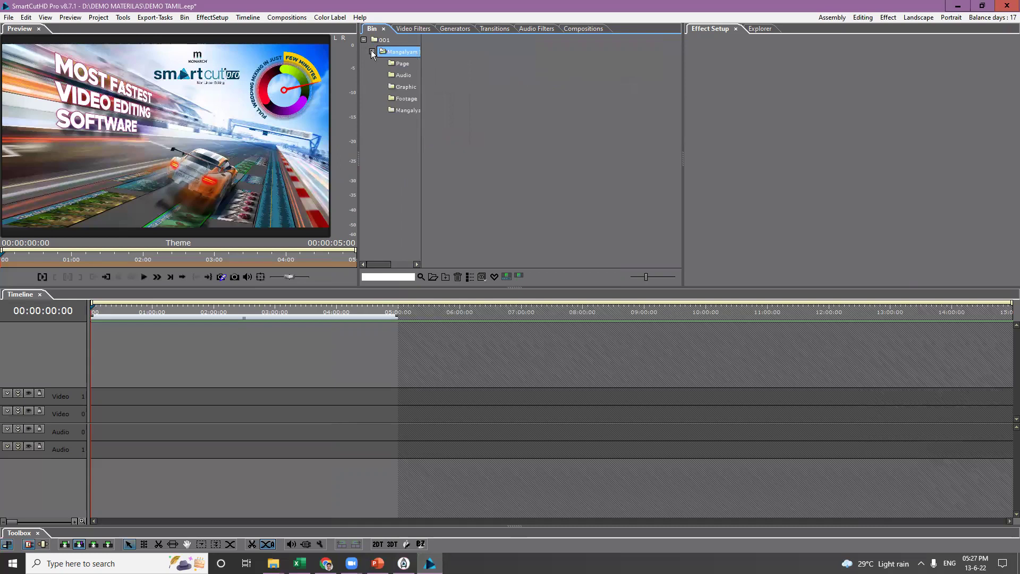
{"action": "left_click", "coordinate": [415, 112]}
{"action": "left_click", "coordinate": [457, 53]}
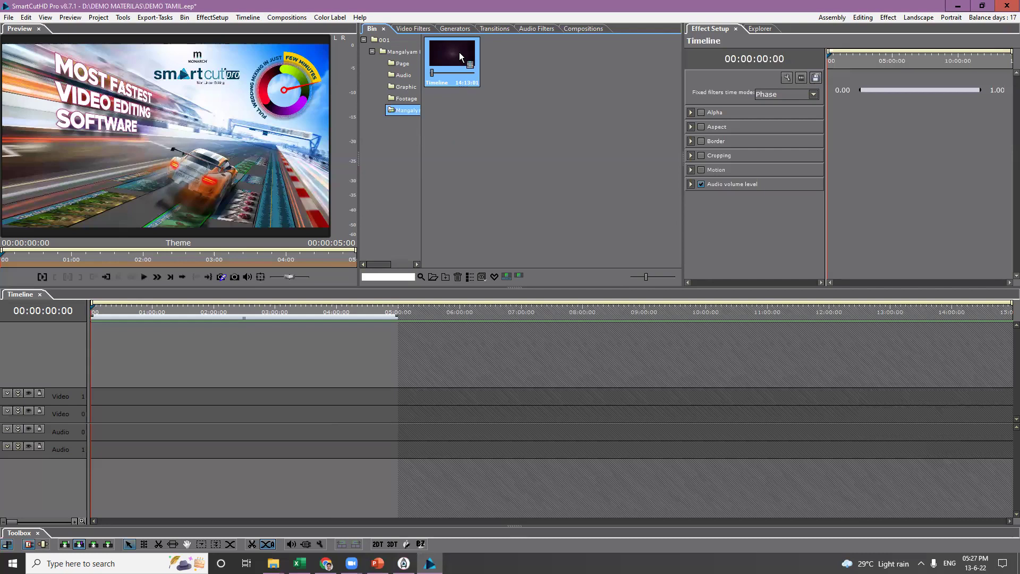
{"action": "double_click", "coordinate": [453, 54]}
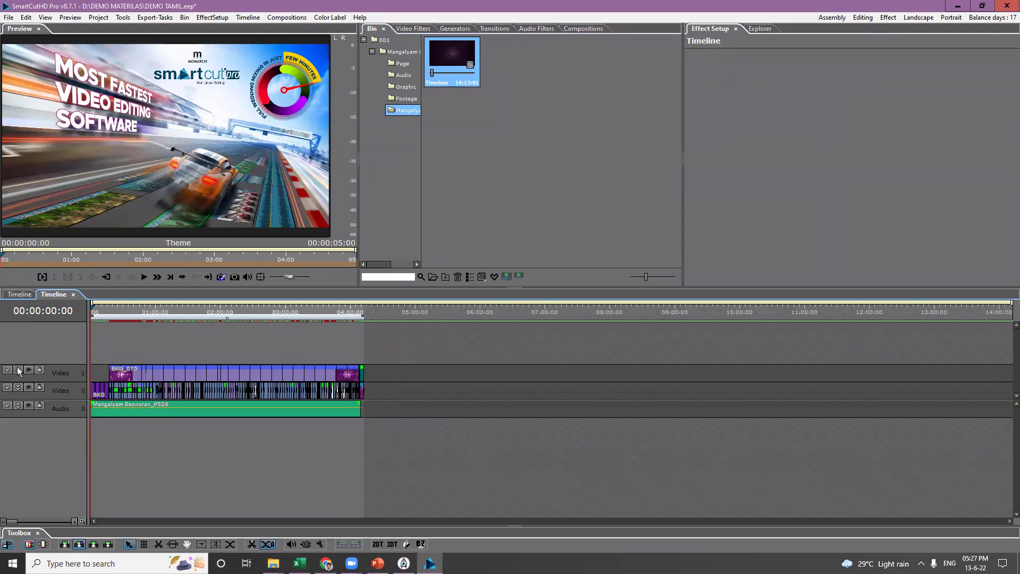
Expand the two video tracks into their A, FX and B rows to show the clips and transitions.
{"action": "left_click", "coordinate": [18, 388]}
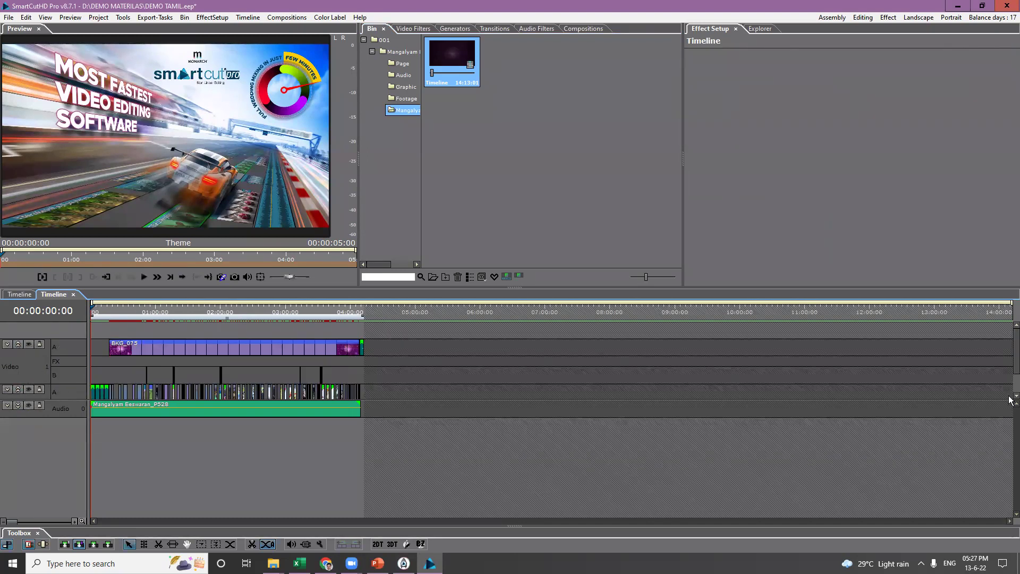
{"action": "scroll", "coordinate": [289, 340], "scroll_direction": "down", "scroll_amount": 2}
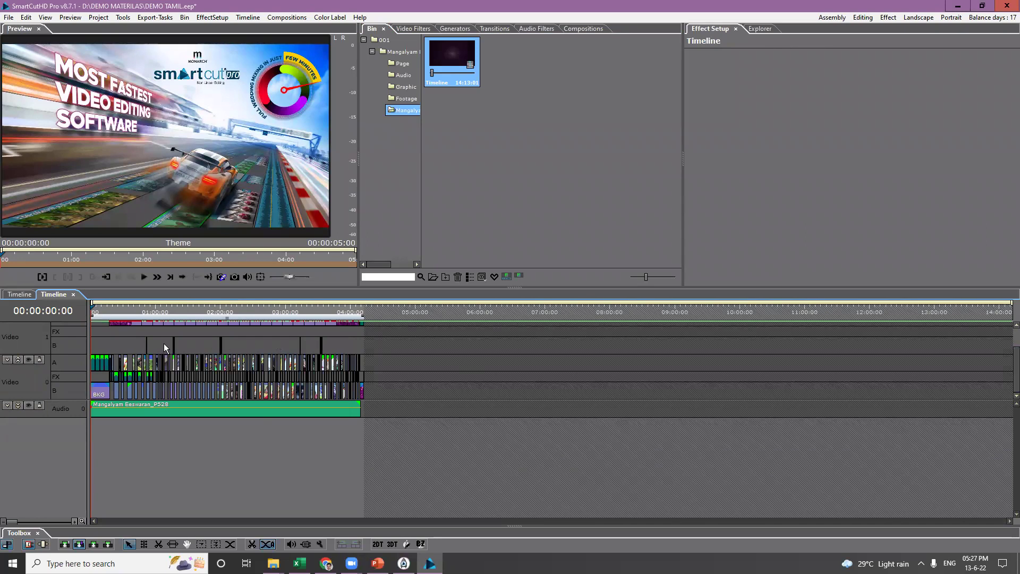
{"action": "scroll", "coordinate": [164, 343], "scroll_direction": "up", "scroll_amount": 1}
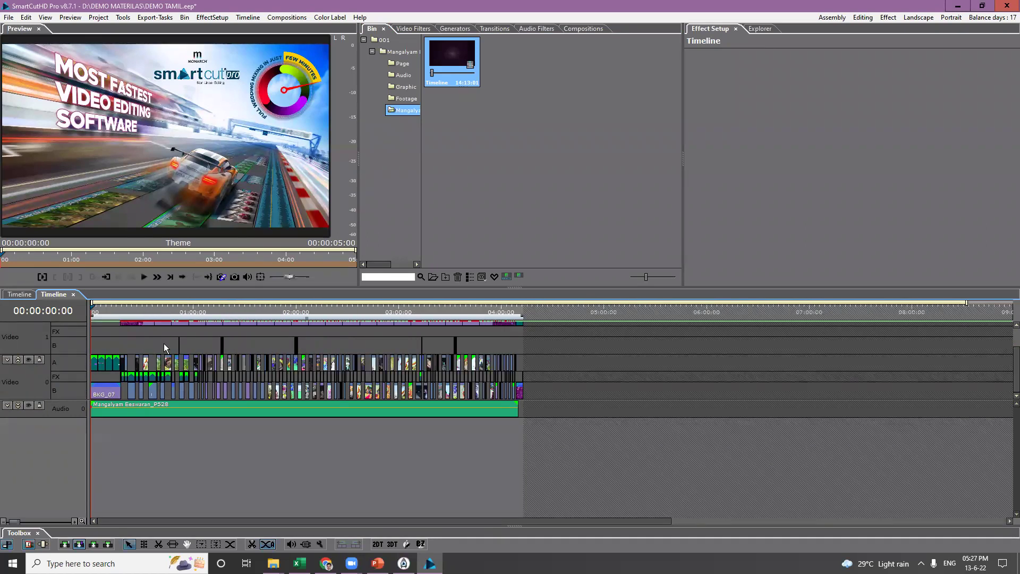
{"action": "scroll", "coordinate": [164, 343], "scroll_direction": "up", "scroll_amount": 3}
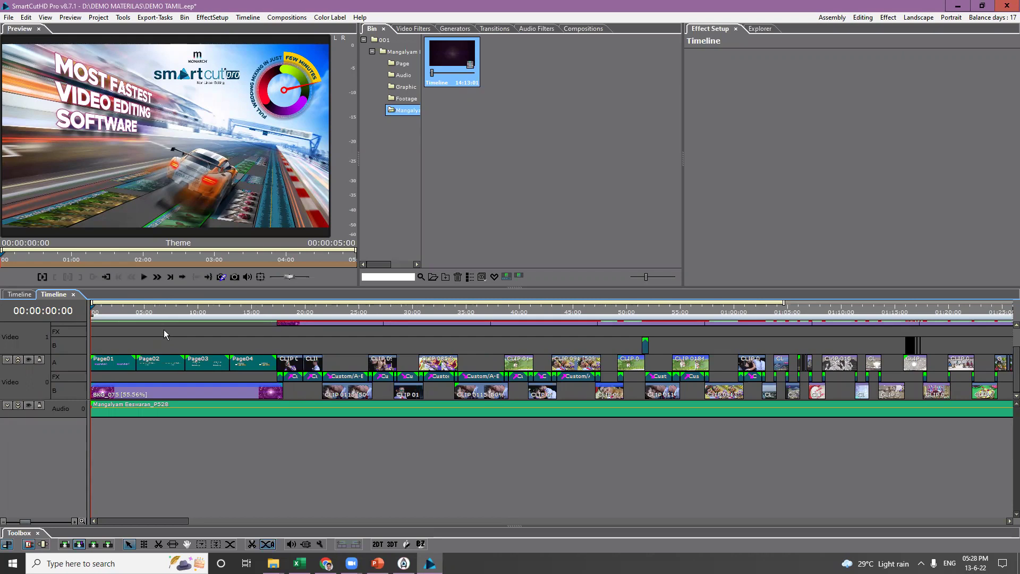
{"action": "scroll", "coordinate": [163, 332], "scroll_direction": "down", "scroll_amount": 2}
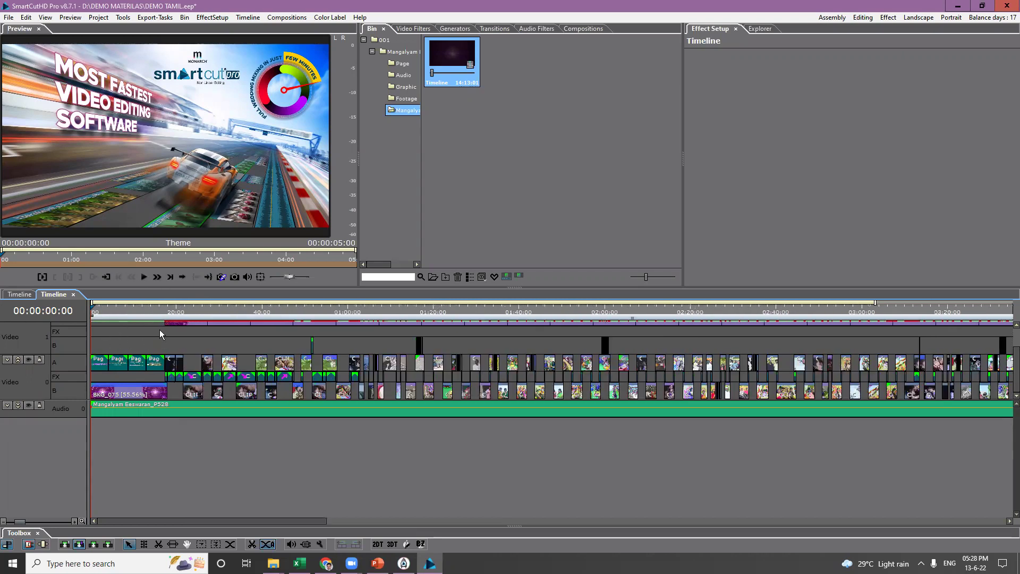
Play the imported timeline full screen from the start and stop playback at about 41 seconds.
{"action": "left_click", "coordinate": [98, 313]}
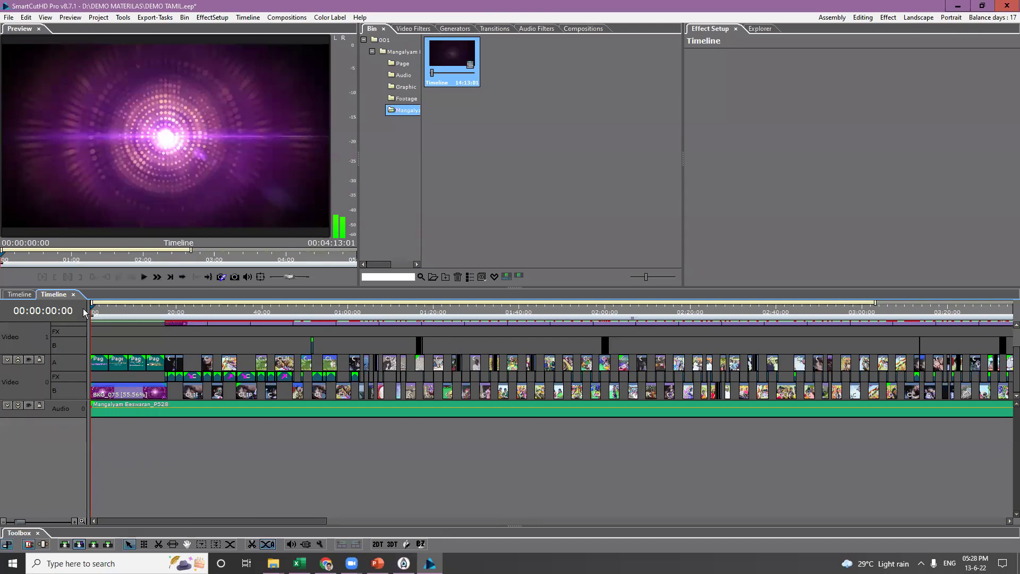
{"action": "double_click", "coordinate": [114, 180]}
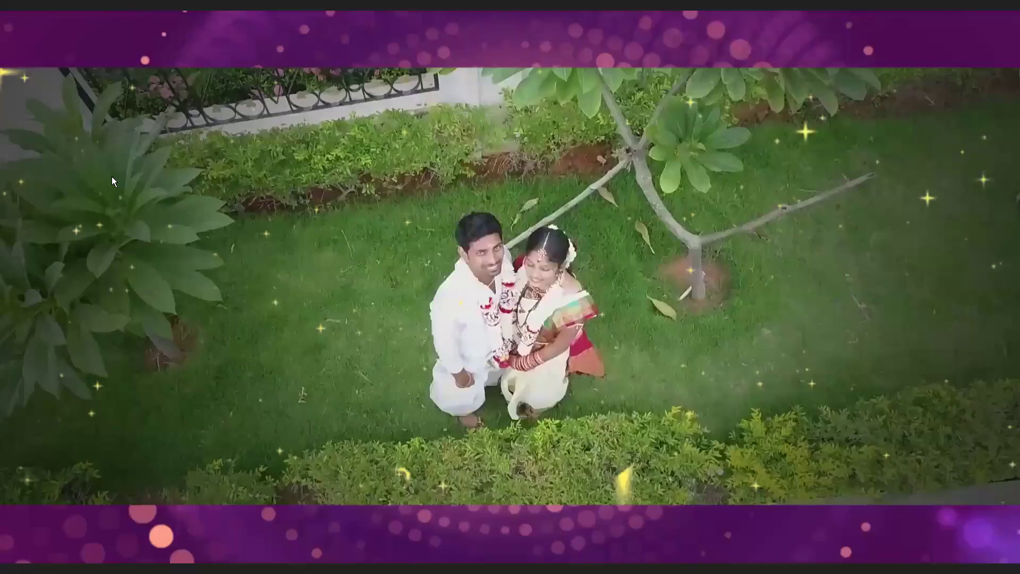
{"action": "key", "text": "Escape"}
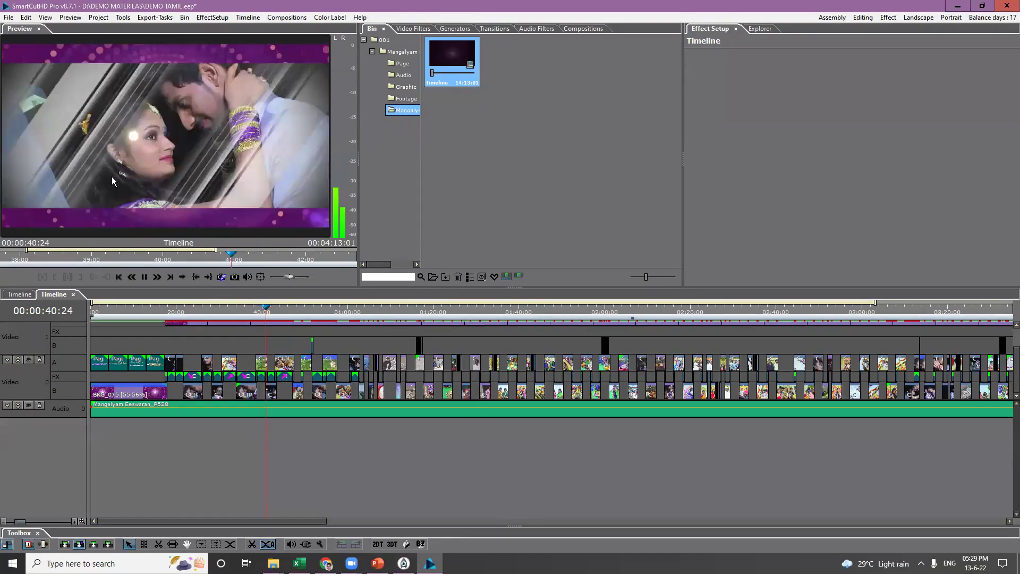
{"action": "key", "text": "space"}
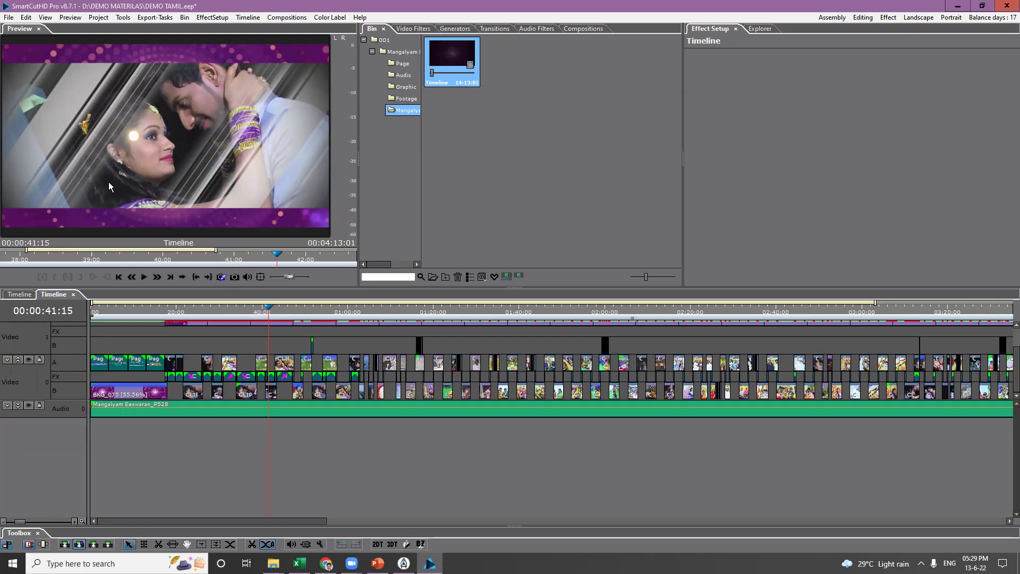
Replay the timeline full screen from the start up to the opening வணக்கம் title.
{"action": "left_click", "coordinate": [92, 316]}
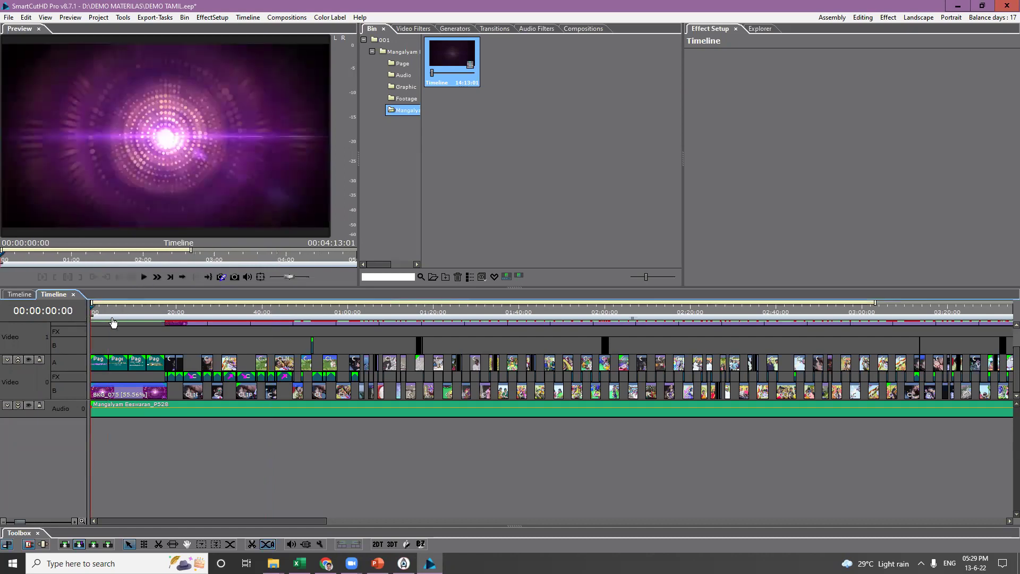
{"action": "double_click", "coordinate": [120, 184]}
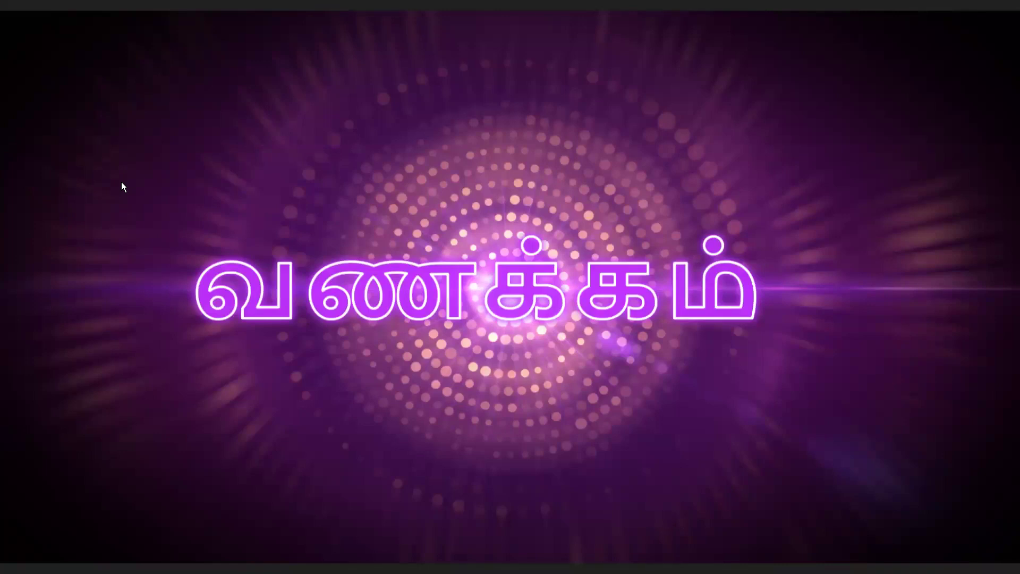
{"action": "key", "text": "Escape"}
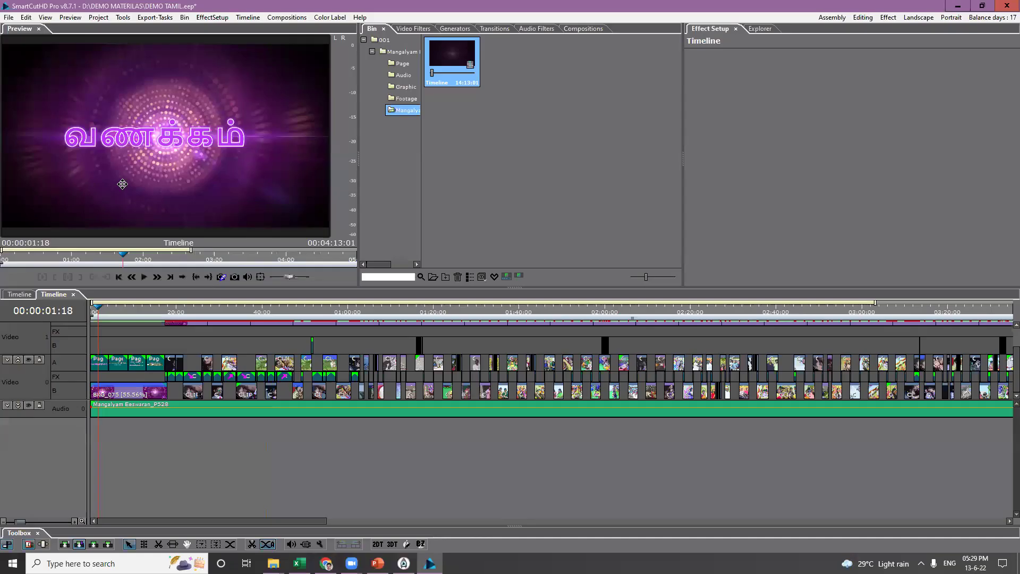
Open the Page01 title clip's project in iTitle, using a blank page for missing references on all pages.
{"action": "left_click", "coordinate": [101, 364]}
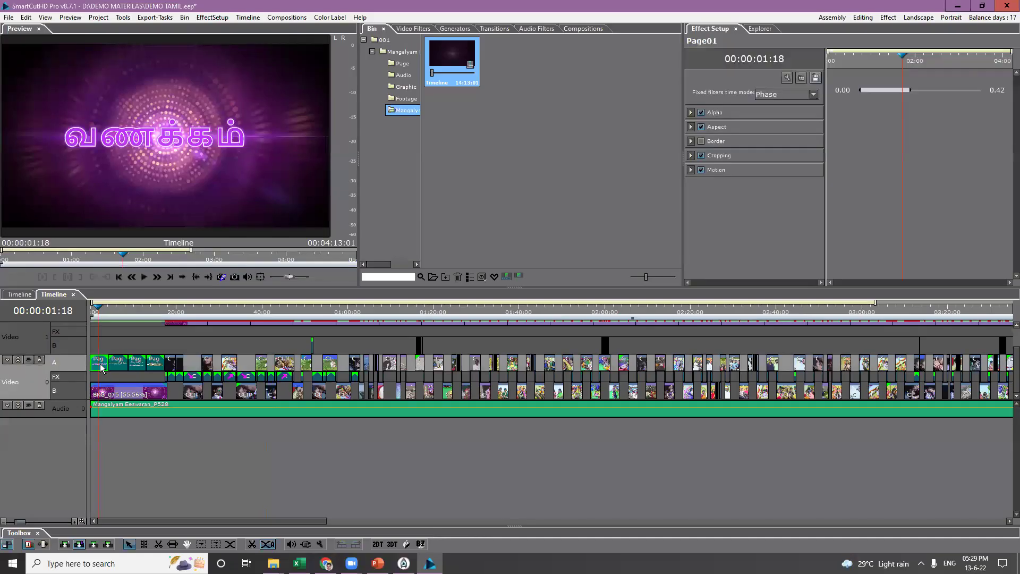
{"action": "right_click", "coordinate": [101, 366]}
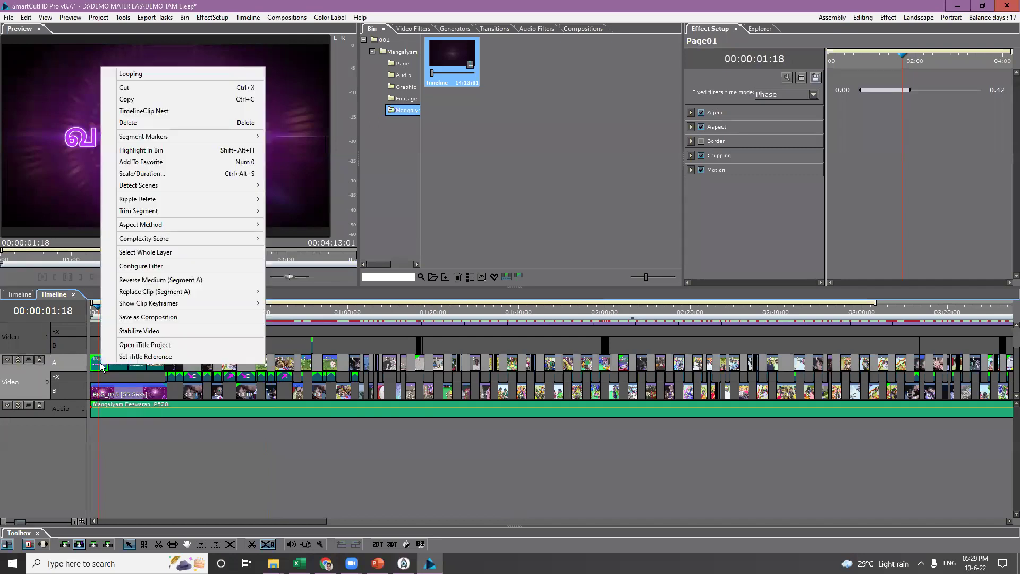
{"action": "left_click", "coordinate": [153, 345]}
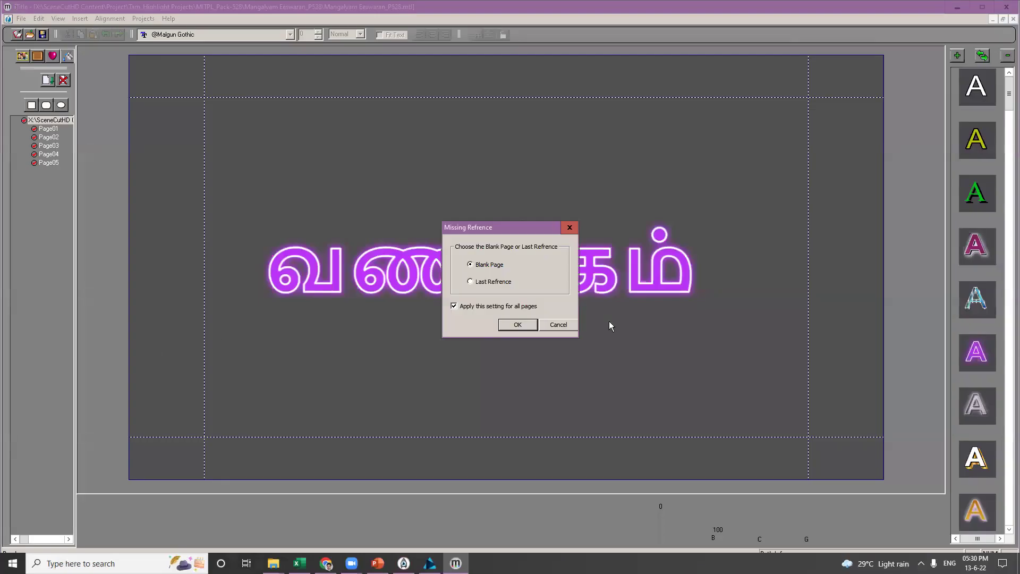
{"action": "left_click", "coordinate": [518, 325]}
Restyle the வணக்கம் title on Page01 with the preset of white letters, black outline and gold depth shadow.
{"action": "left_click", "coordinate": [59, 130]}
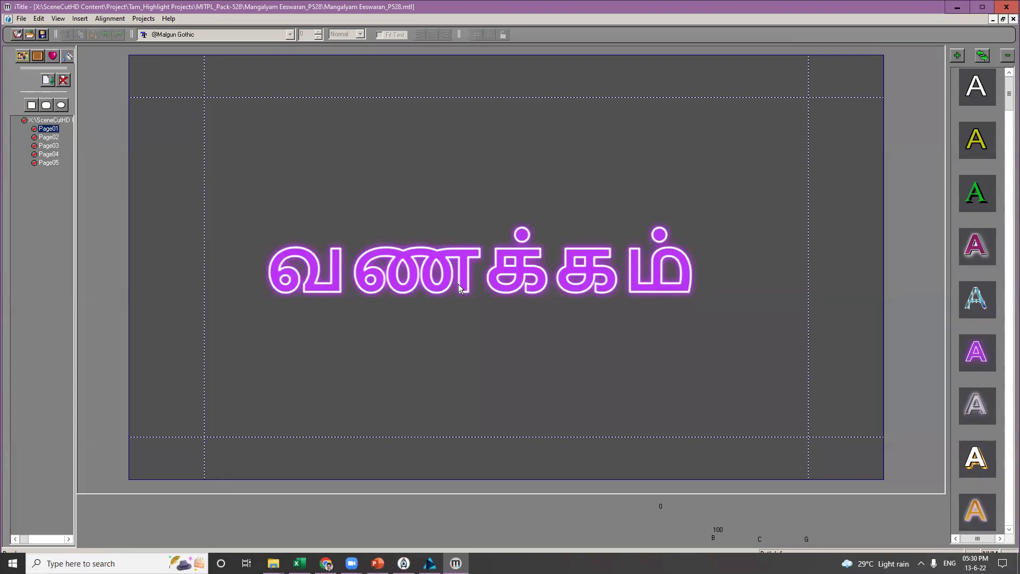
{"action": "left_click", "coordinate": [487, 284]}
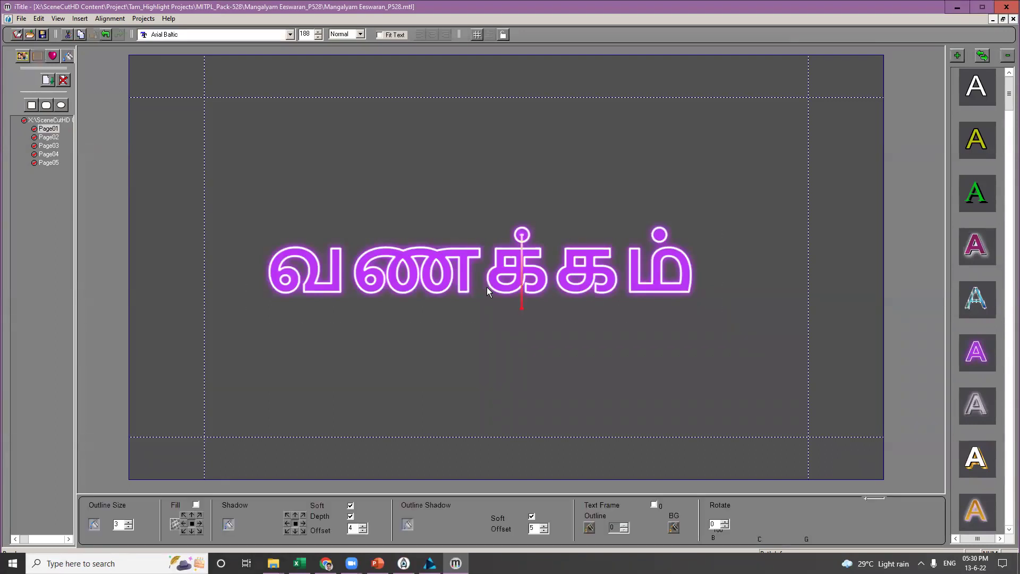
{"action": "key", "text": "Escape"}
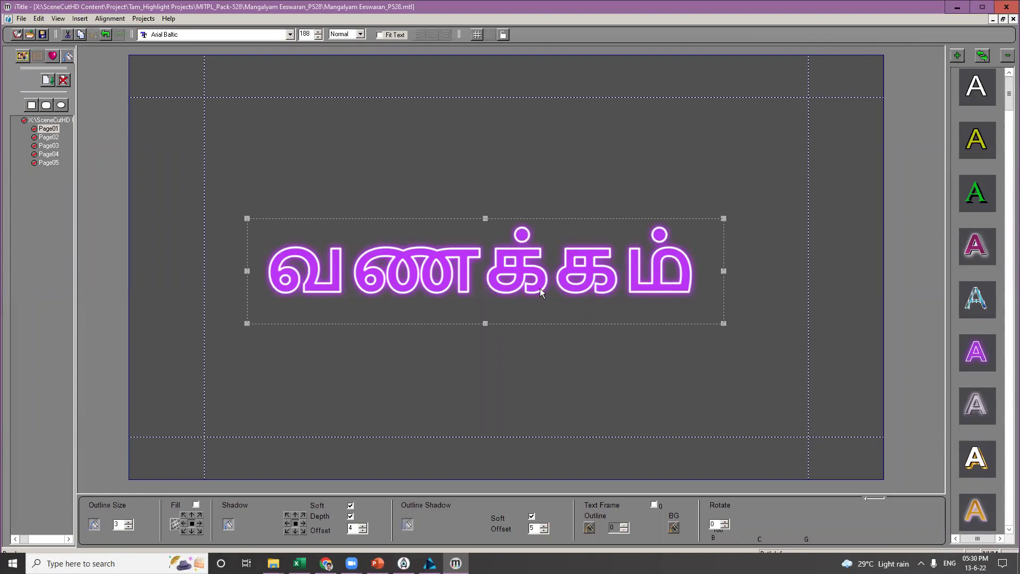
{"action": "left_click", "coordinate": [981, 466]}
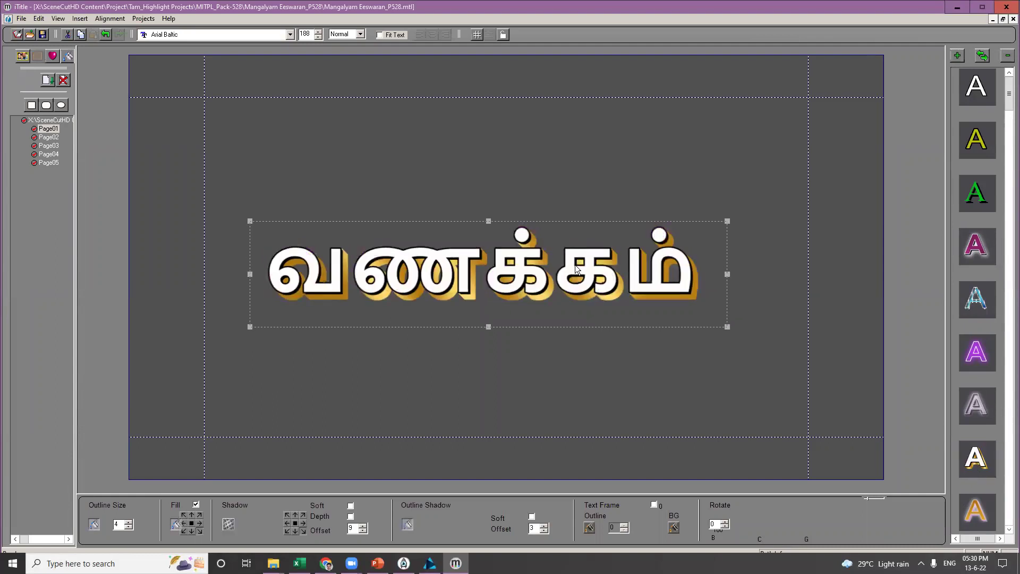
{"action": "left_click_drag", "start_coordinate": [1010, 100], "coordinate": [1009, 145]}
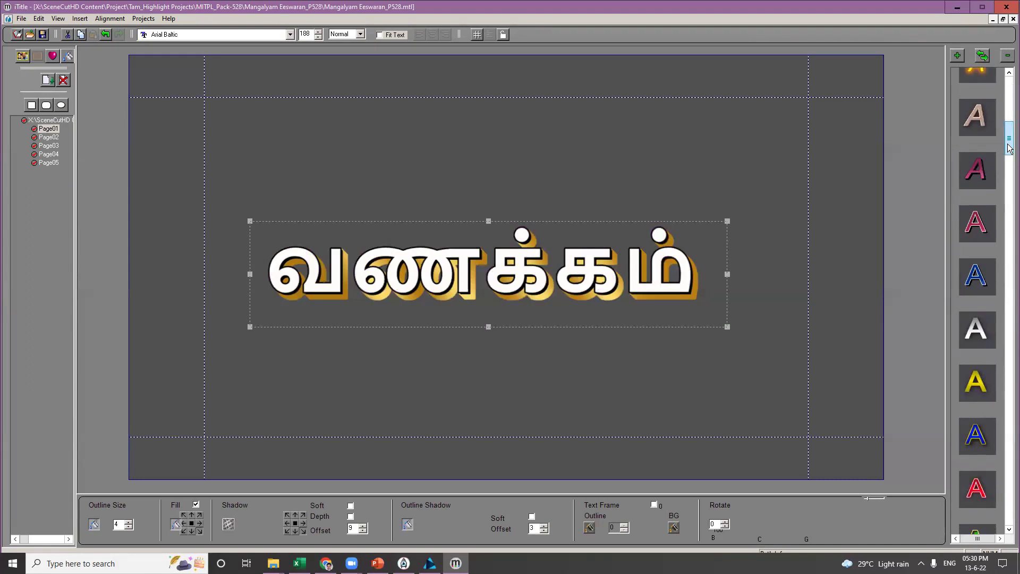
{"action": "left_click_drag", "start_coordinate": [1009, 148], "coordinate": [1009, 102]}
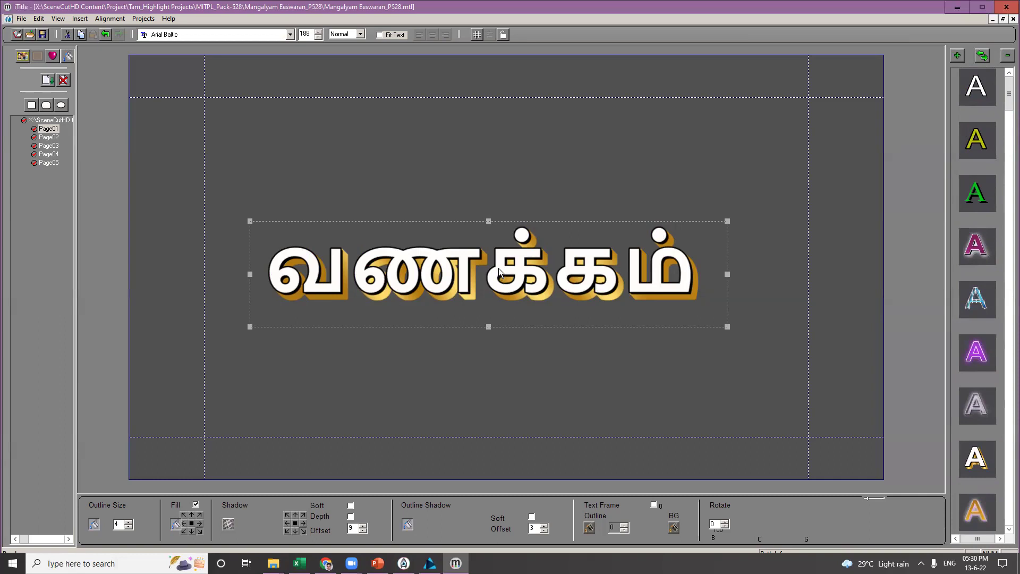
Save the restyled title project and close iTitle to return to SmartCutHD Pro.
{"action": "left_click", "coordinate": [42, 35]}
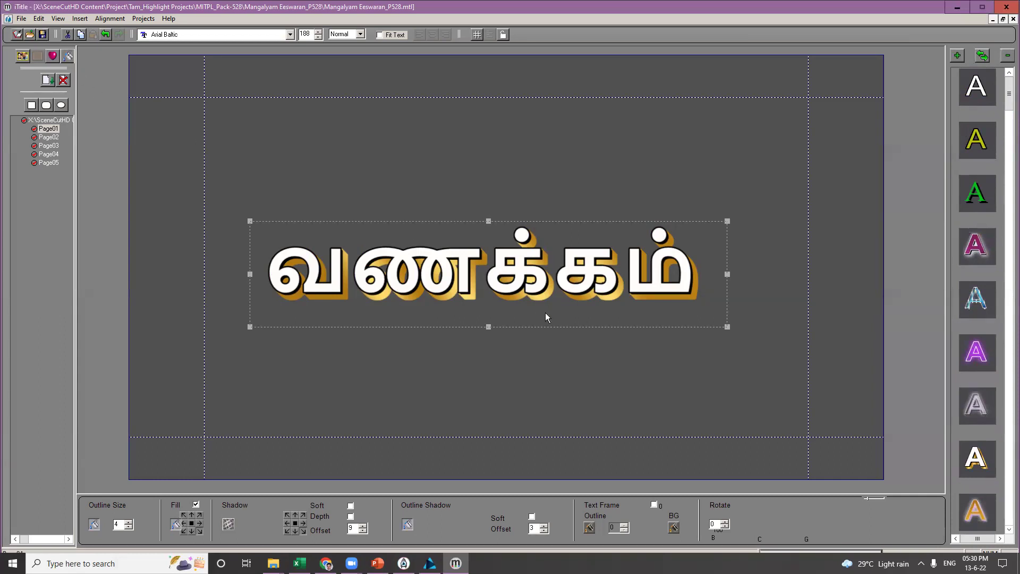
{"action": "left_click", "coordinate": [1013, 18]}
{"action": "left_click", "coordinate": [1010, 9]}
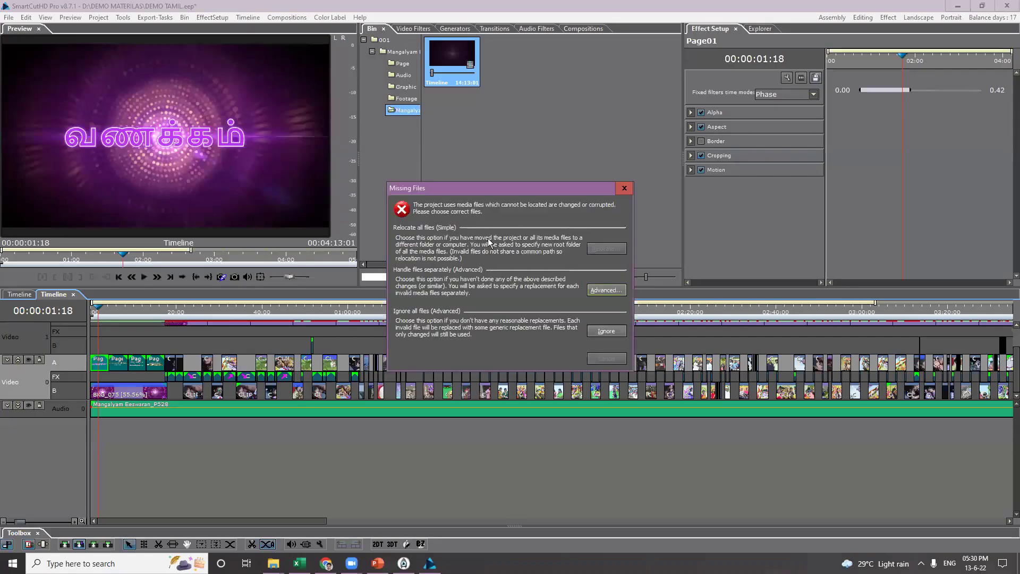
Handle the missing files separately with the Advanced option and check the updated வணக்கம் title full screen.
{"action": "left_click", "coordinate": [588, 292]}
{"action": "left_click_drag", "start_coordinate": [376, 217], "coordinate": [378, 179]}
{"action": "left_click", "coordinate": [640, 396]}
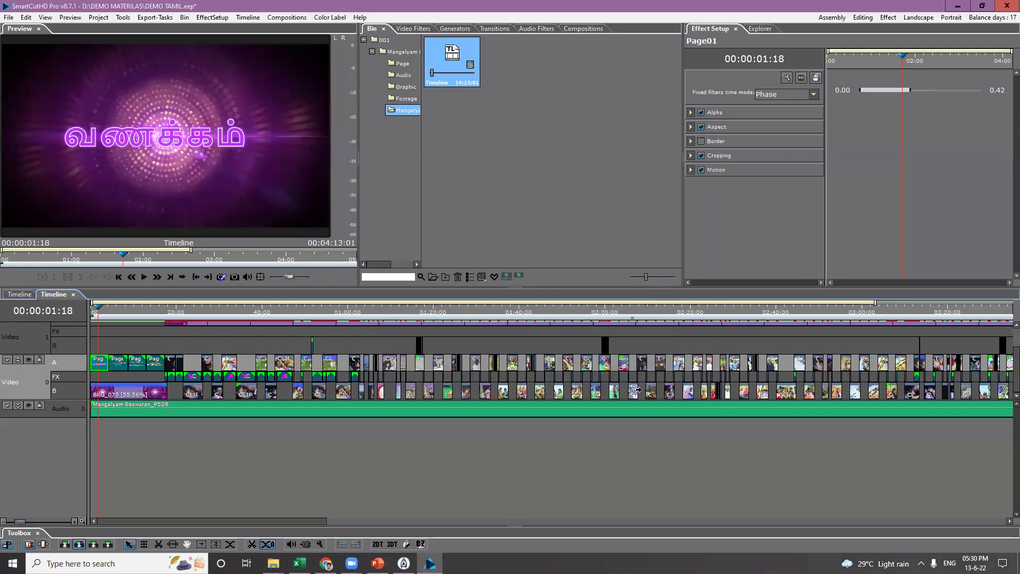
{"action": "double_click", "coordinate": [261, 204]}
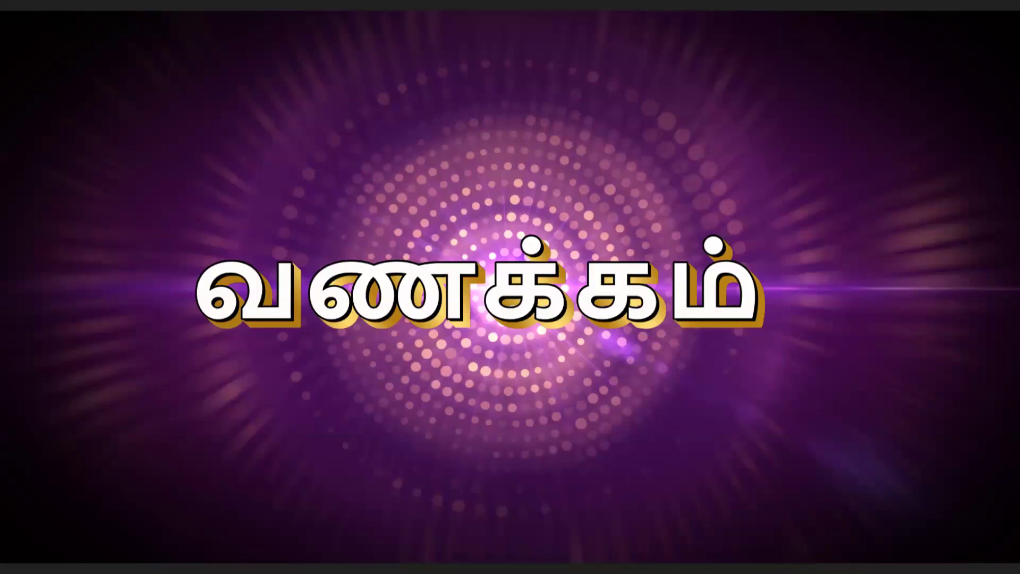
{"action": "key", "text": "Escape"}
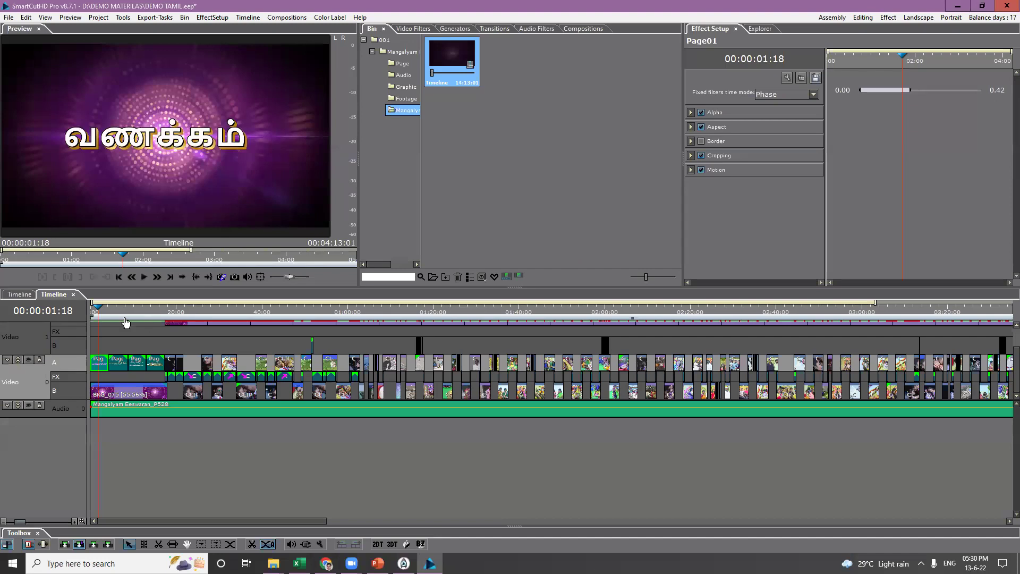
Move the timeline position past the title pages to 00:00:18:11 and view that frame full screen.
{"action": "left_click_drag", "start_coordinate": [114, 317], "coordinate": [165, 315]}
{"action": "scroll", "coordinate": [133, 379], "scroll_direction": "up", "scroll_amount": 3}
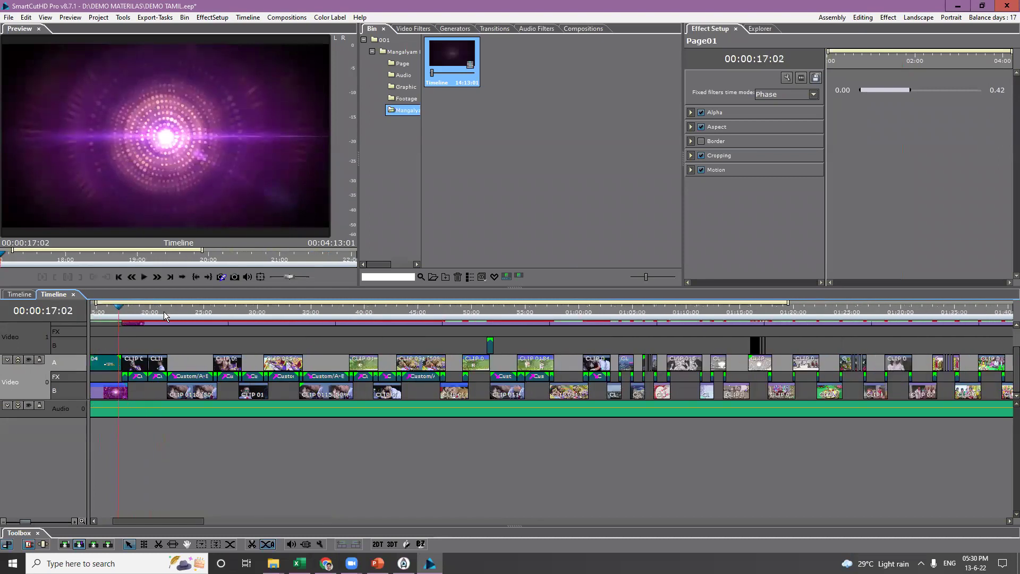
{"action": "left_click", "coordinate": [144, 513]}
{"action": "left_click_drag", "start_coordinate": [145, 523], "coordinate": [123, 523]}
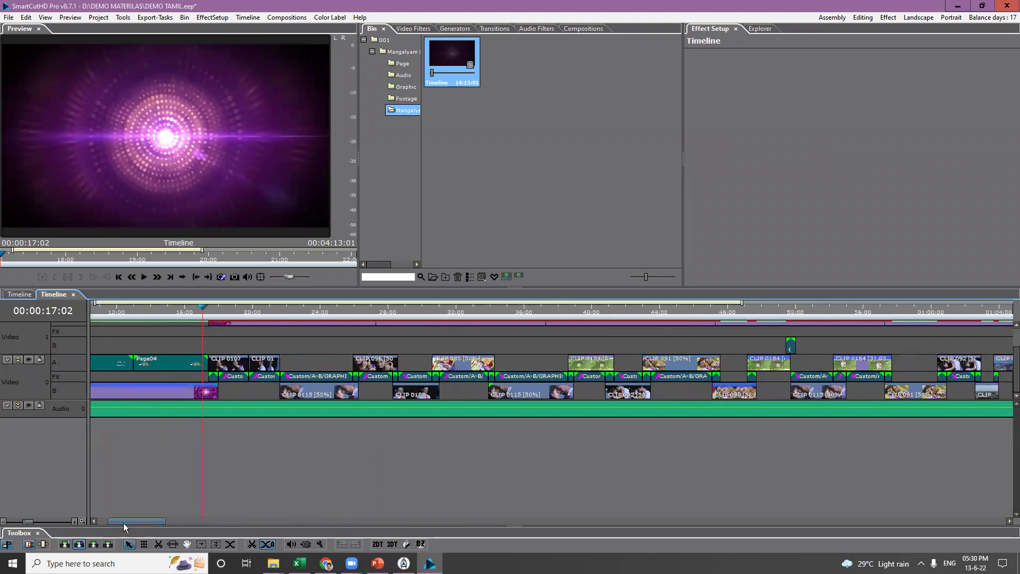
{"action": "left_click", "coordinate": [404, 310]}
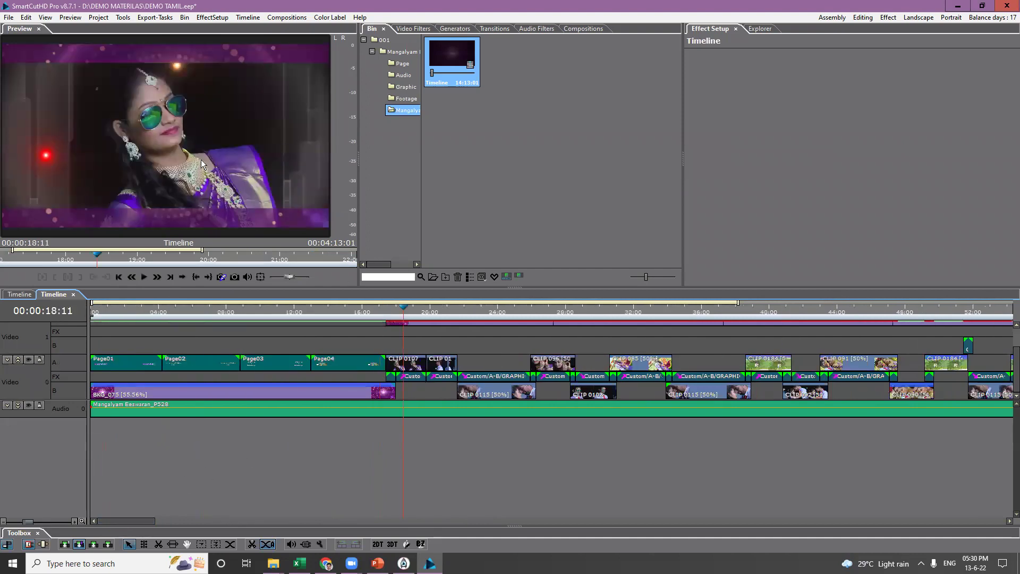
{"action": "double_click", "coordinate": [201, 159]}
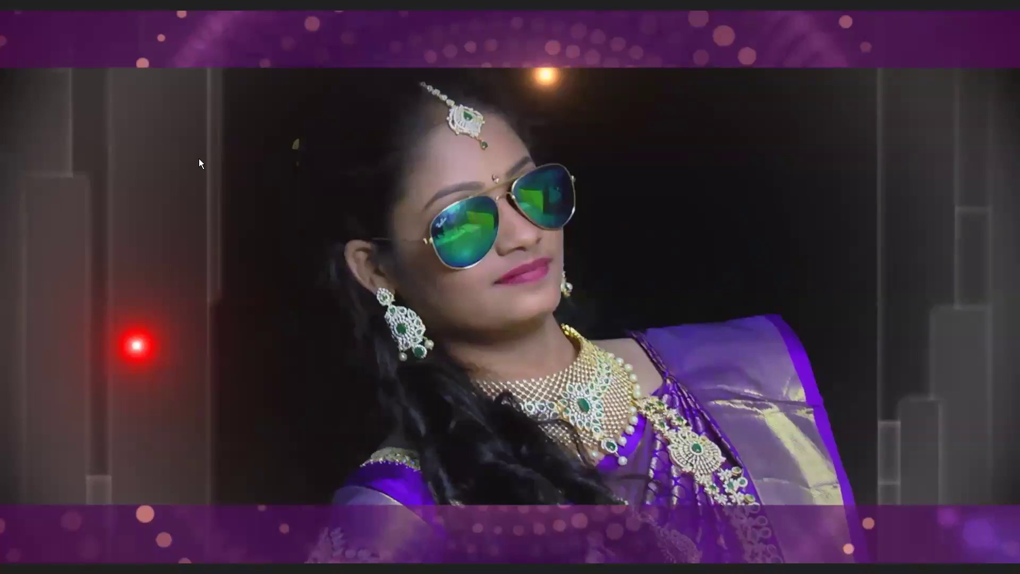
{"action": "double_click", "coordinate": [199, 158]}
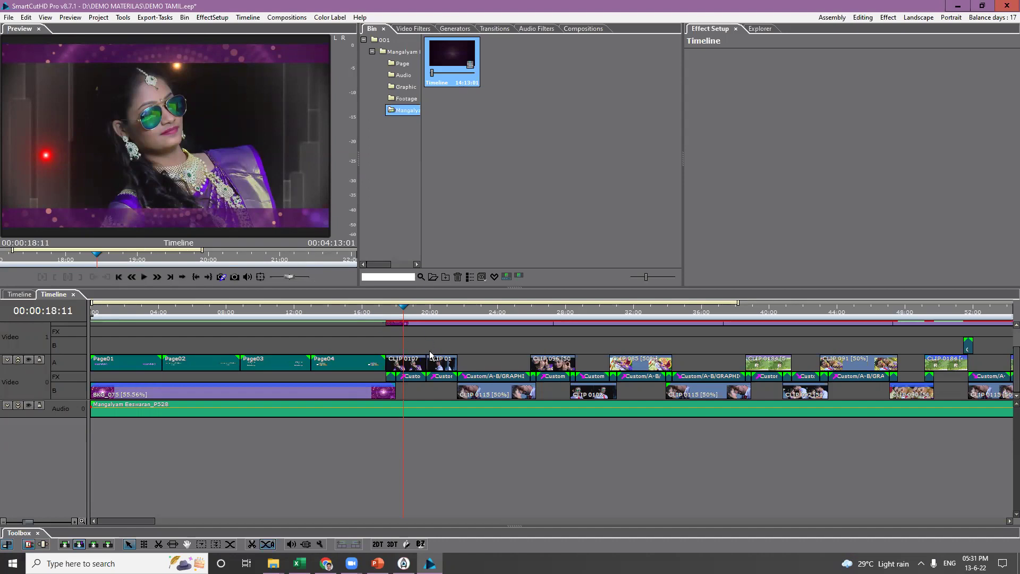
Select CLIP 0107 on the timeline and switch to the Assembly workspace, showing the track's A, FX and B rows.
{"action": "mouse_move", "coordinate": [403, 362]}
{"action": "scroll", "coordinate": [399, 342], "scroll_direction": "up", "scroll_amount": 2}
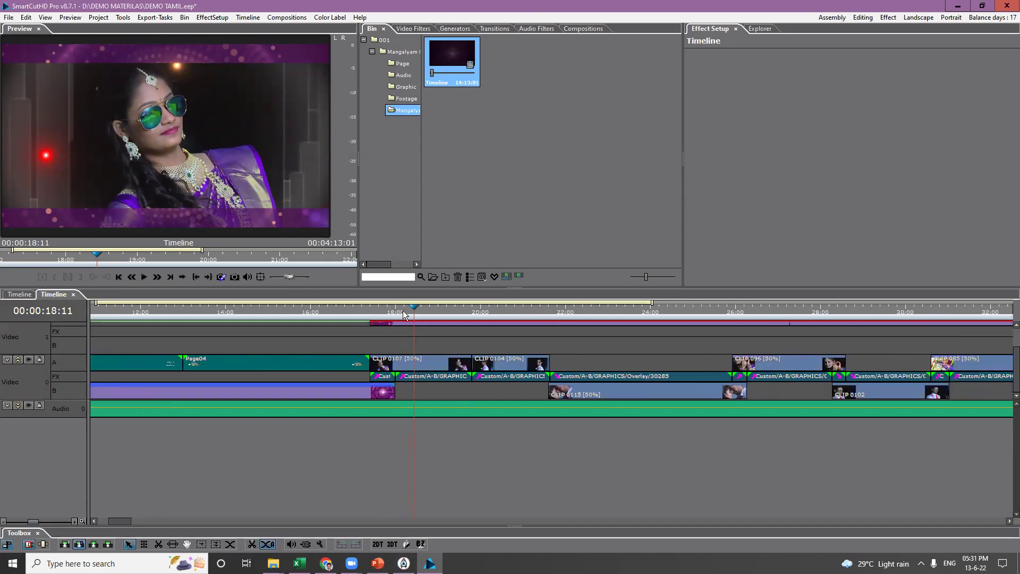
{"action": "left_click", "coordinate": [425, 366]}
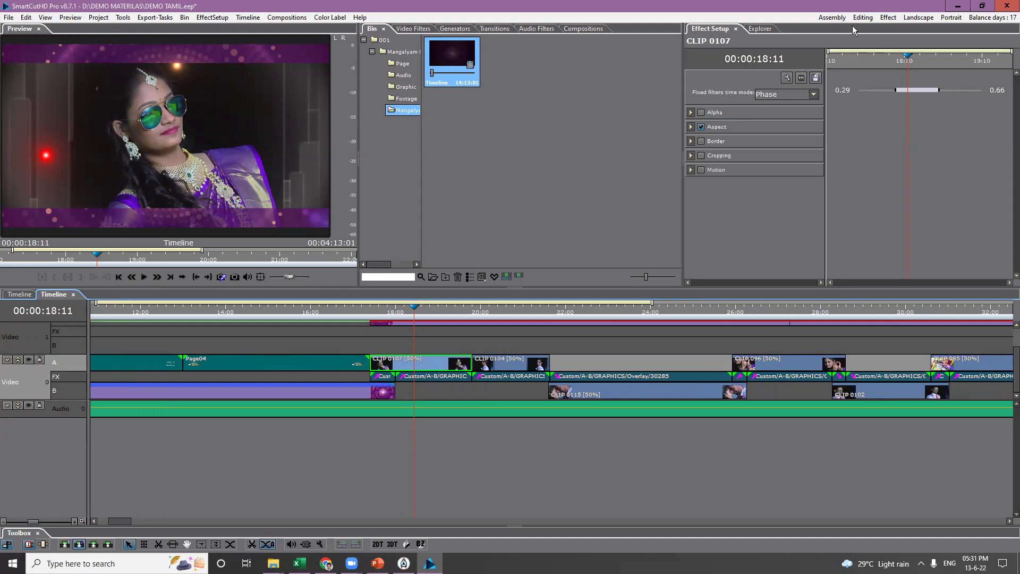
{"action": "left_click", "coordinate": [835, 19]}
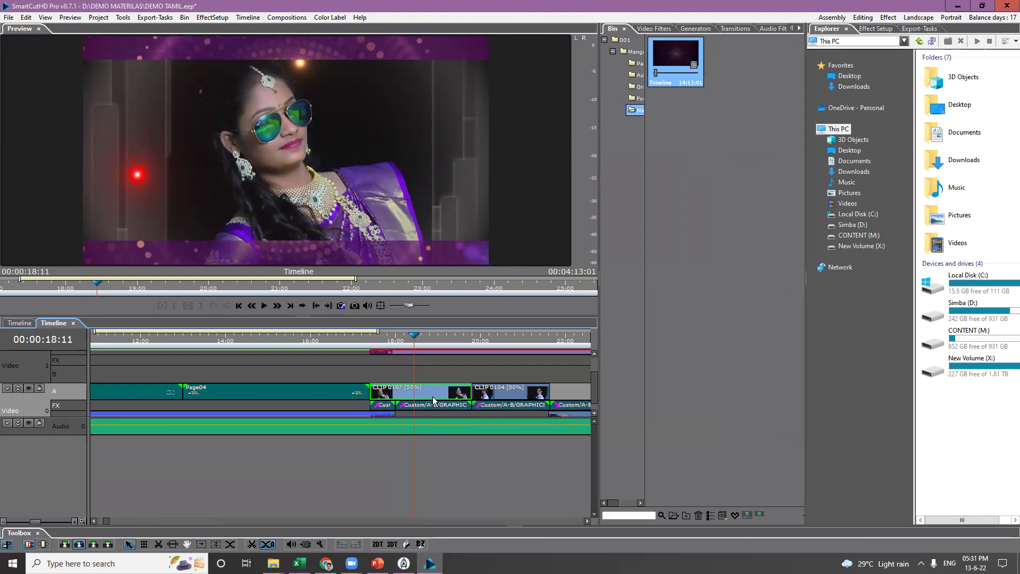
{"action": "left_click_drag", "start_coordinate": [596, 385], "coordinate": [579, 411]}
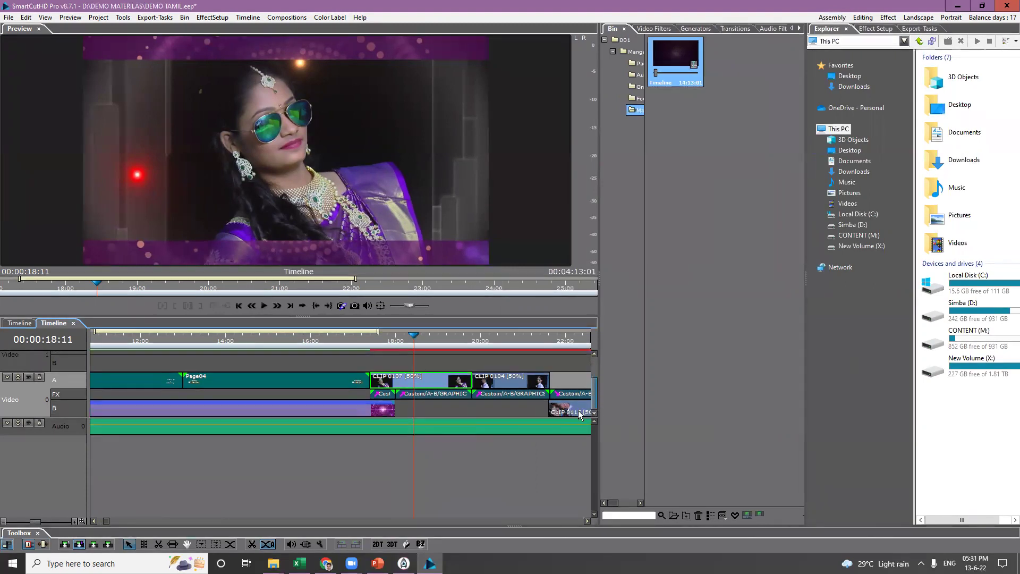
Highlight the timeline's CLIP 0107 in the bin and scrub the thumbnail of CLIP 0104 beside it.
{"action": "mouse_move", "coordinate": [438, 381]}
{"action": "right_click", "coordinate": [438, 381]}
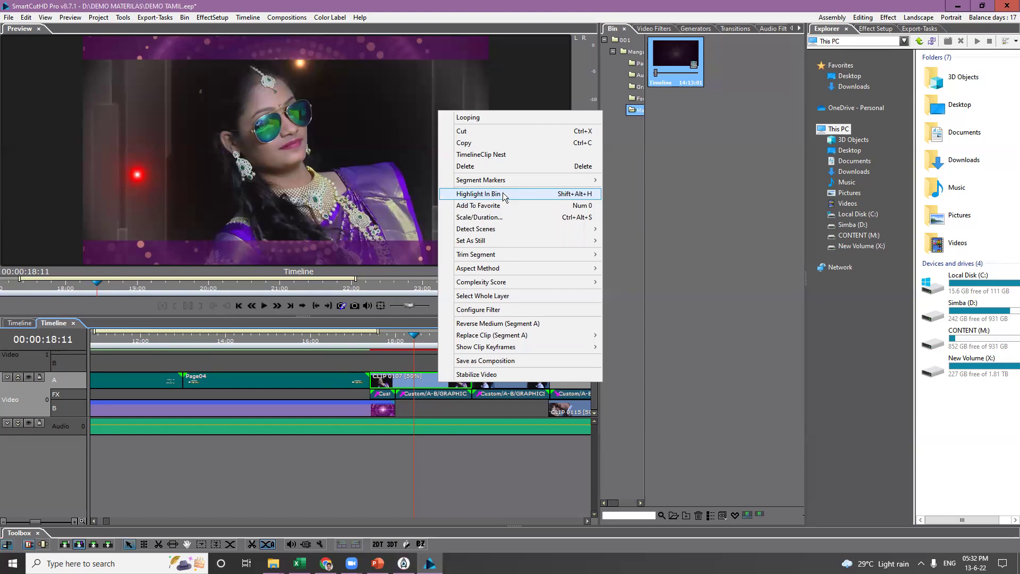
{"action": "left_click", "coordinate": [525, 193]}
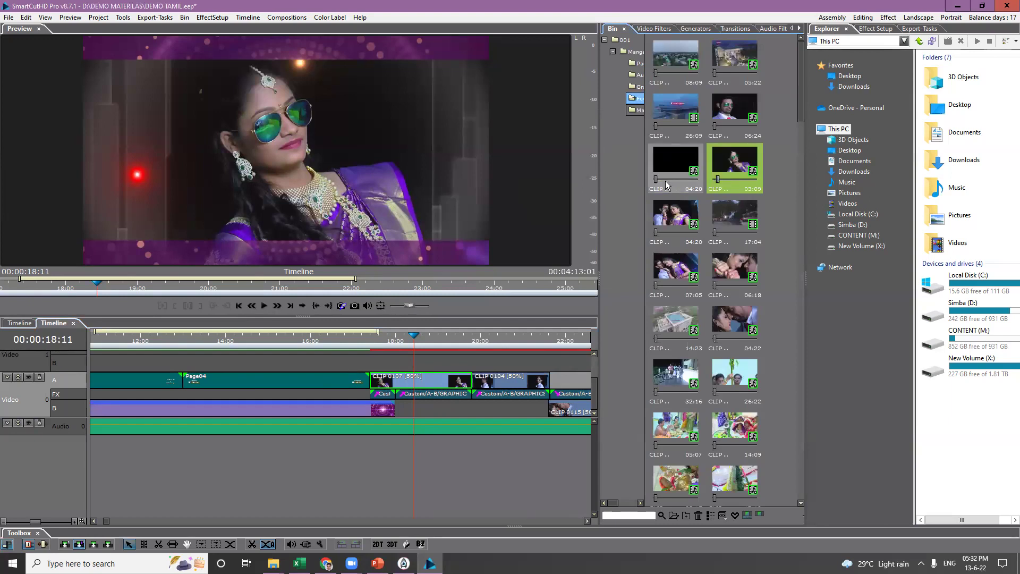
{"action": "left_click_drag", "start_coordinate": [656, 179], "coordinate": [659, 179]}
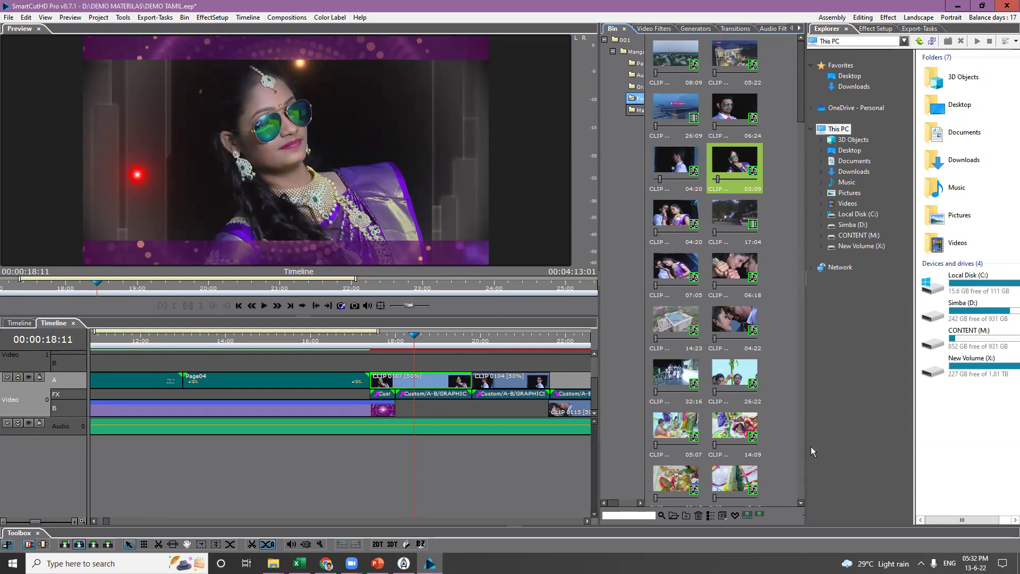
Widen the bin and enlarge its clip thumbnails so the clips around CLIP 0107 can be inspected.
{"action": "left_click_drag", "start_coordinate": [805, 434], "coordinate": [842, 433]}
{"action": "left_click_drag", "start_coordinate": [819, 519], "coordinate": [839, 518]}
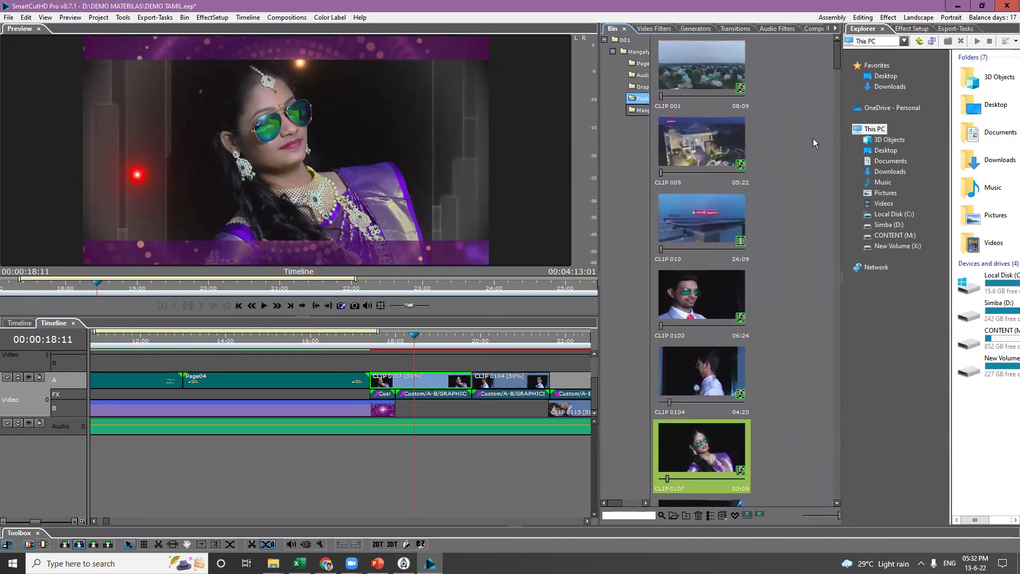
{"action": "scroll", "coordinate": [833, 51], "scroll_direction": "down", "scroll_amount": 3}
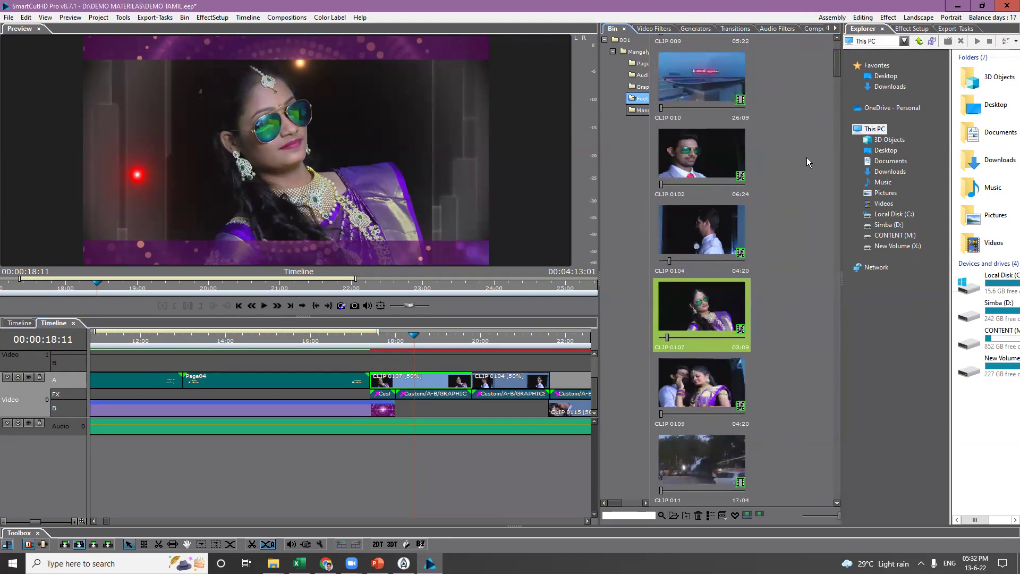
View the frame at 00:00:18:11 full screen and select its source CLIP 0107 in the bin.
{"action": "double_click", "coordinate": [327, 163]}
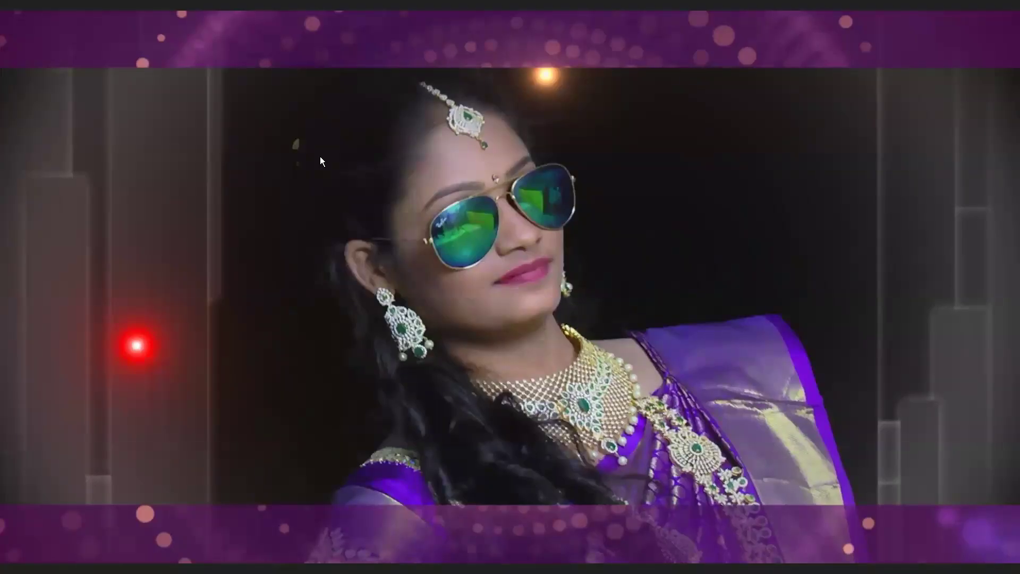
{"action": "key", "text": "Escape"}
{"action": "left_click", "coordinate": [712, 310]}
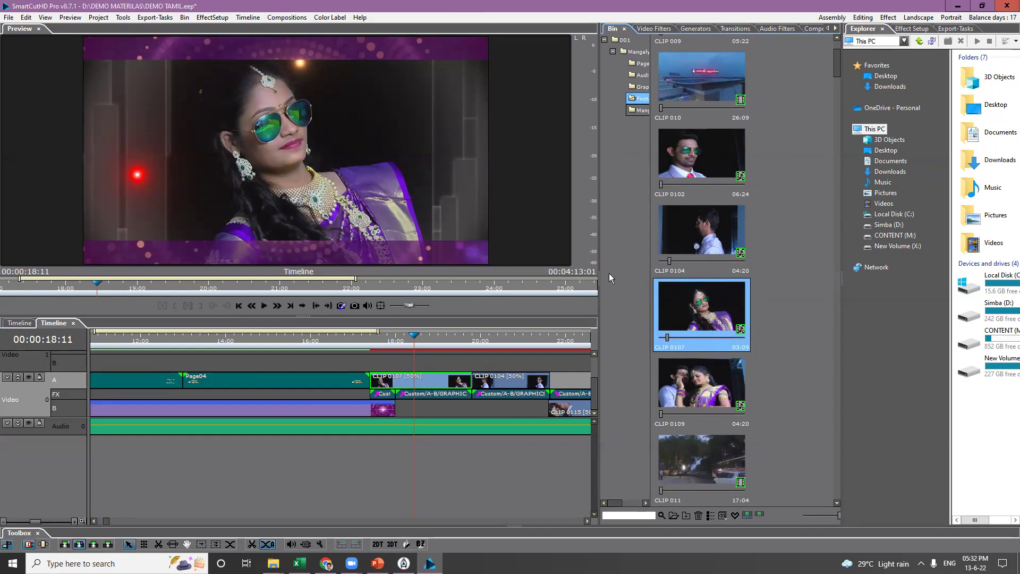
Extend the bin over the preview area, set its thumbnails to the largest size and widen the Explorer panel.
{"action": "left_click_drag", "start_coordinate": [599, 261], "coordinate": [512, 261]}
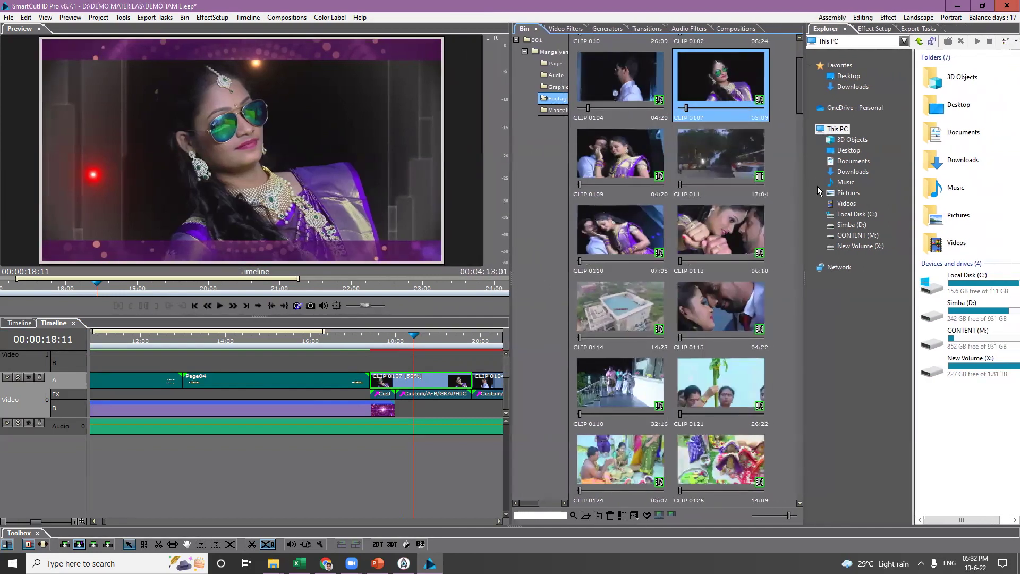
{"action": "scroll", "coordinate": [800, 106], "scroll_direction": "up", "scroll_amount": 2}
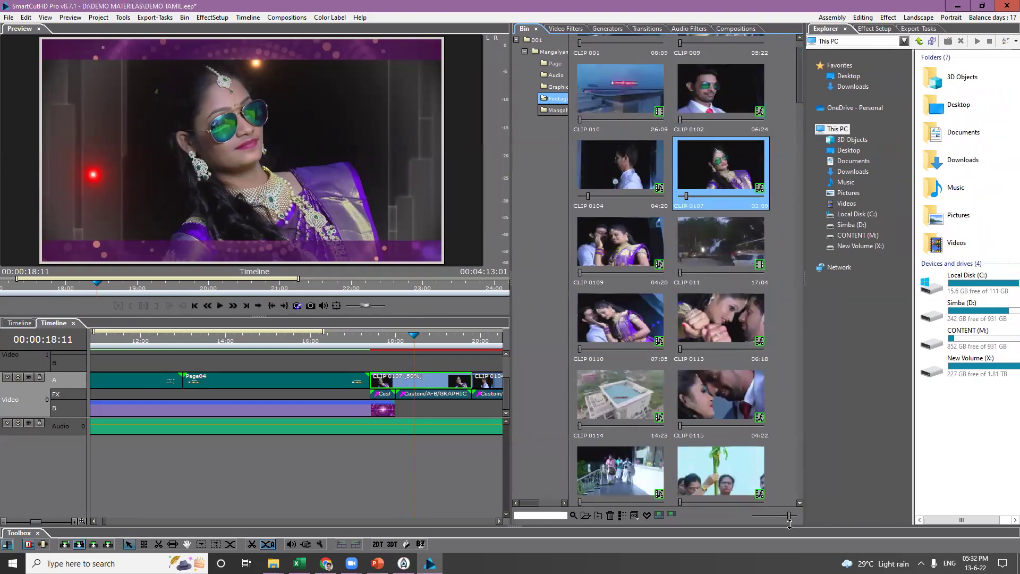
{"action": "left_click_drag", "start_coordinate": [790, 515], "coordinate": [800, 515]}
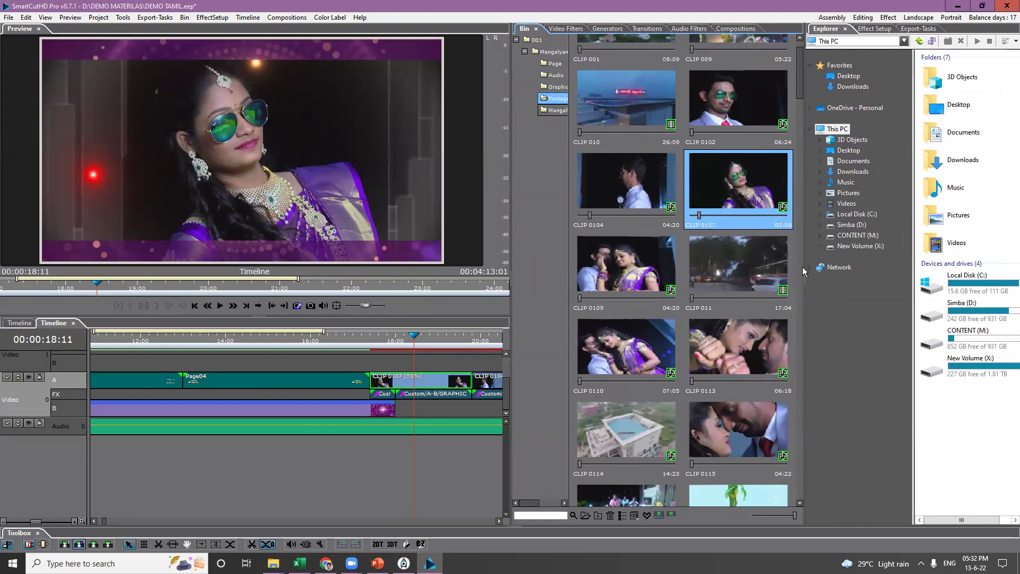
{"action": "left_click_drag", "start_coordinate": [805, 272], "coordinate": [798, 272]}
{"action": "left_click_drag", "start_coordinate": [783, 271], "coordinate": [759, 271]}
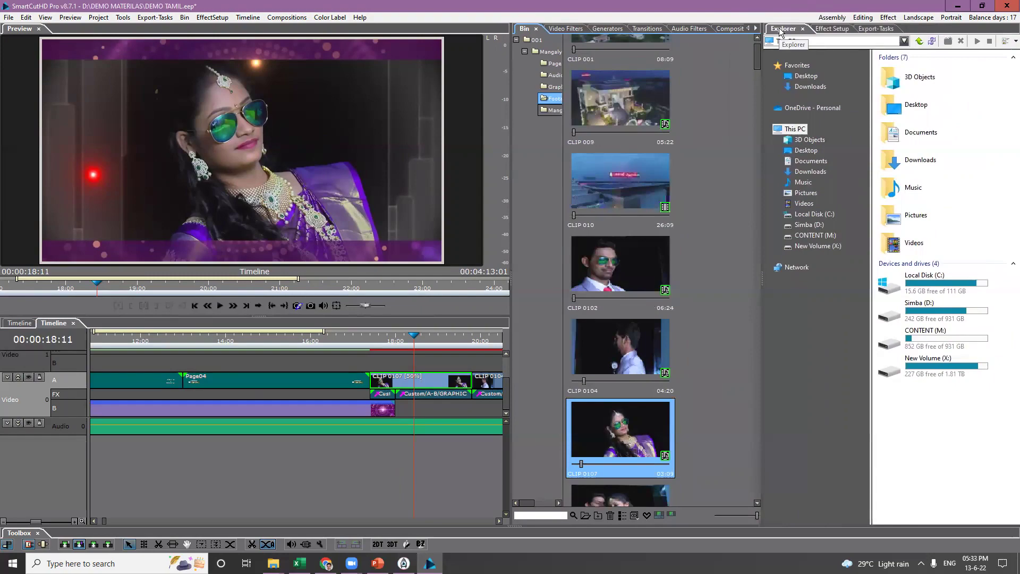
Minimise the editor, open This PC from the desktop to view its folders and drives, and return to the project.
{"action": "left_click", "coordinate": [957, 6]}
{"action": "double_click", "coordinate": [17, 21]}
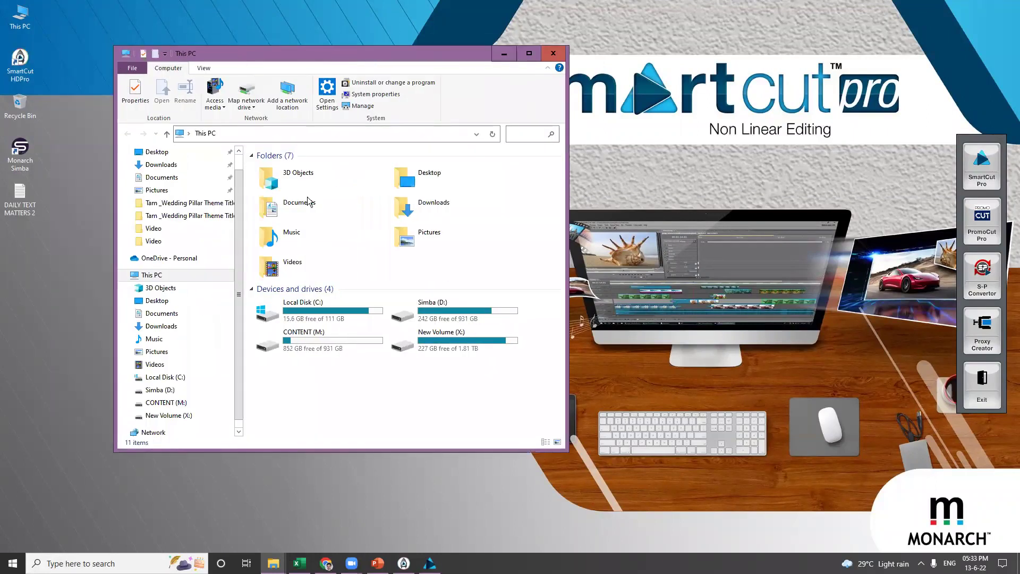
{"action": "left_click", "coordinate": [555, 53]}
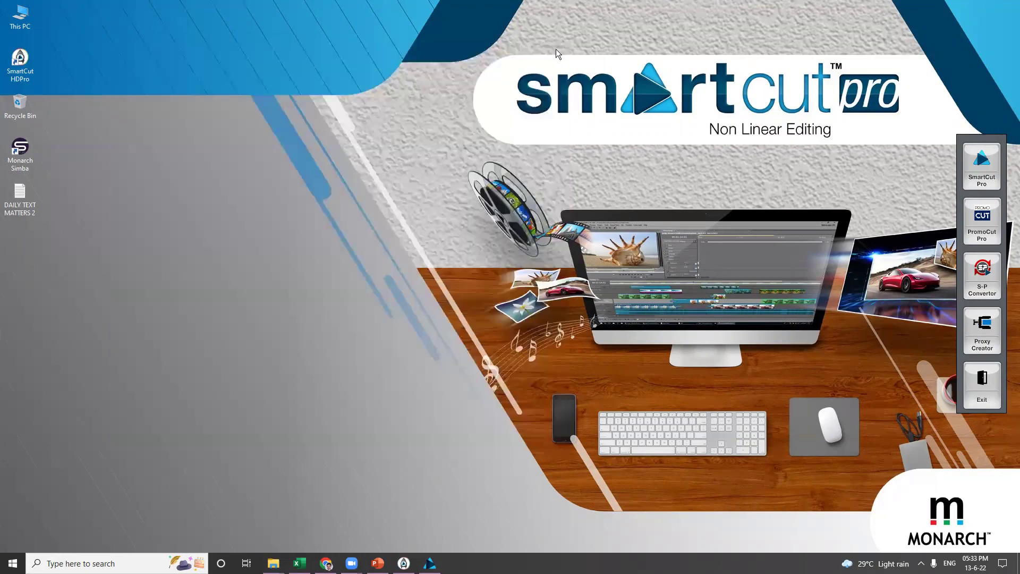
{"action": "double_click", "coordinate": [19, 27]}
{"action": "left_click_drag", "start_coordinate": [431, 59], "coordinate": [478, 72]}
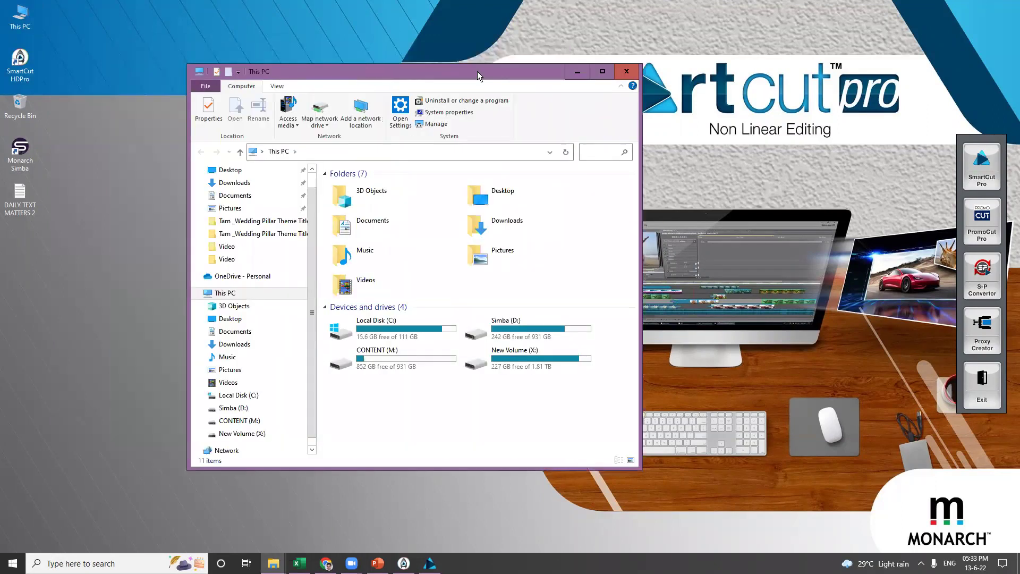
{"action": "left_click", "coordinate": [626, 71]}
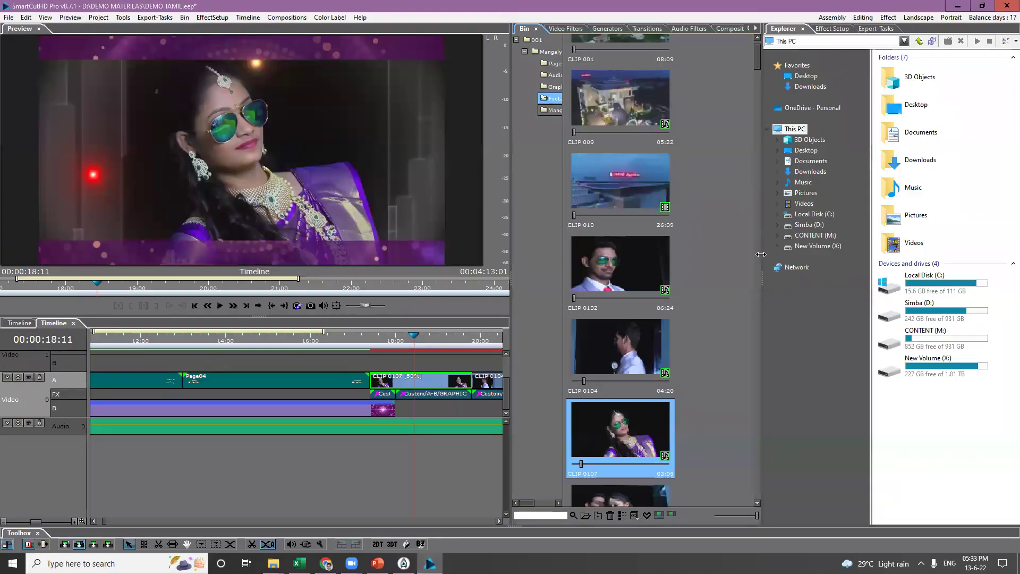
Widen the Explorer panel and open the 2 Mail folder under Simba (D:), DEMO MATERILAS, SOUTH WEDDING FOTTAGE.
{"action": "left_click_drag", "start_coordinate": [761, 271], "coordinate": [727, 269]}
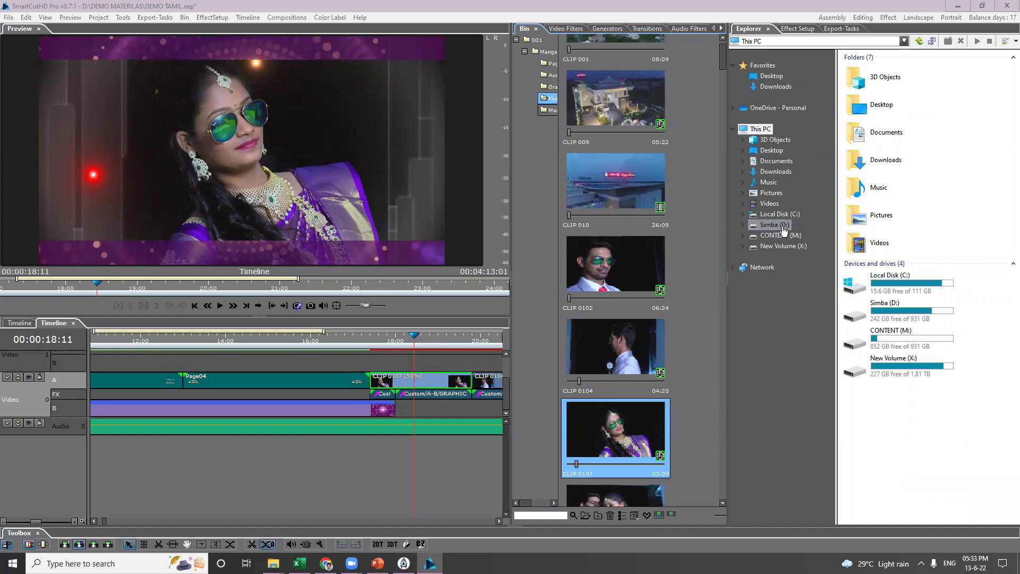
{"action": "left_click", "coordinate": [776, 227]}
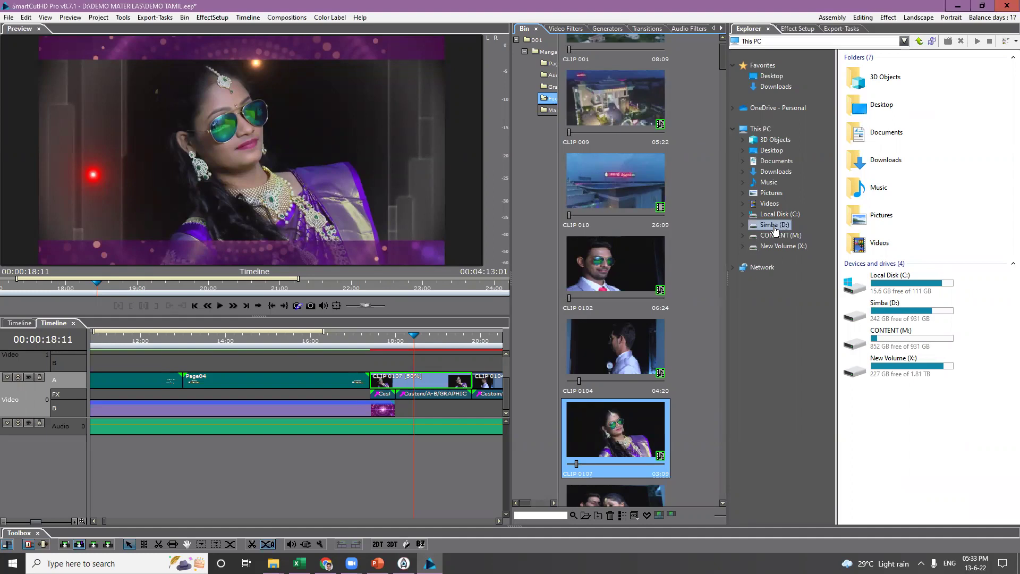
{"action": "left_click", "coordinate": [744, 225]}
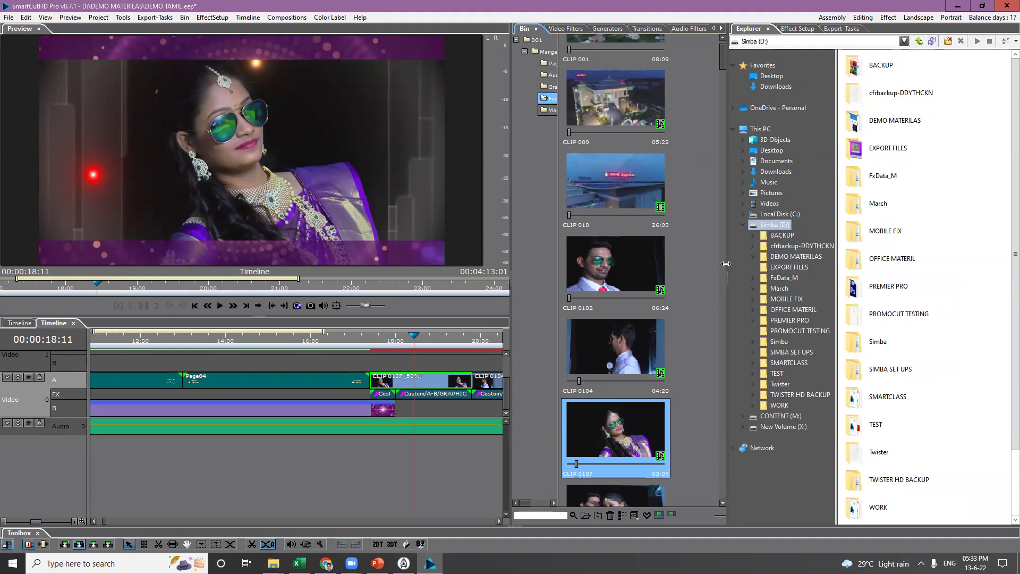
{"action": "left_click_drag", "start_coordinate": [726, 264], "coordinate": [692, 264]}
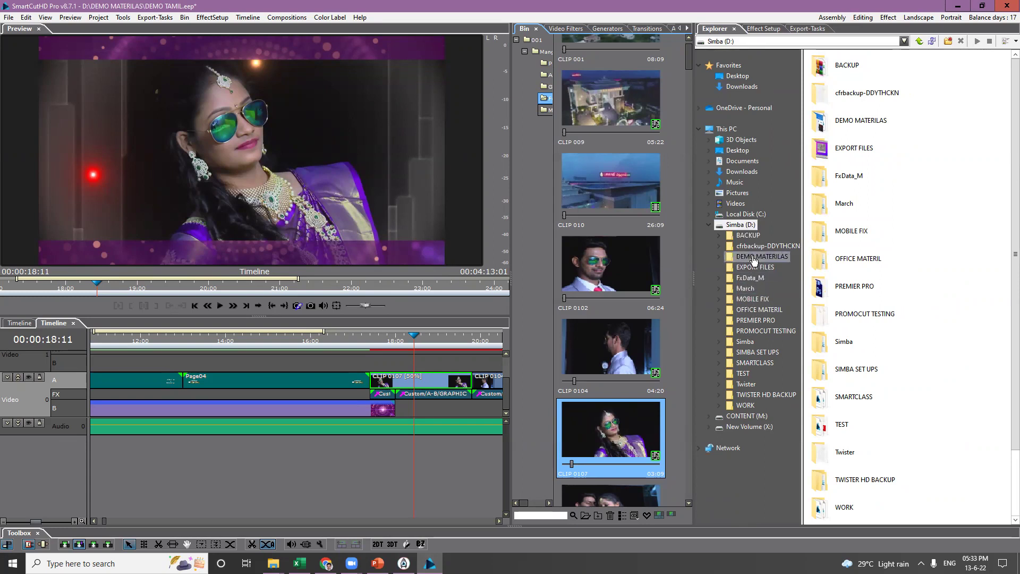
{"action": "left_click", "coordinate": [755, 258]}
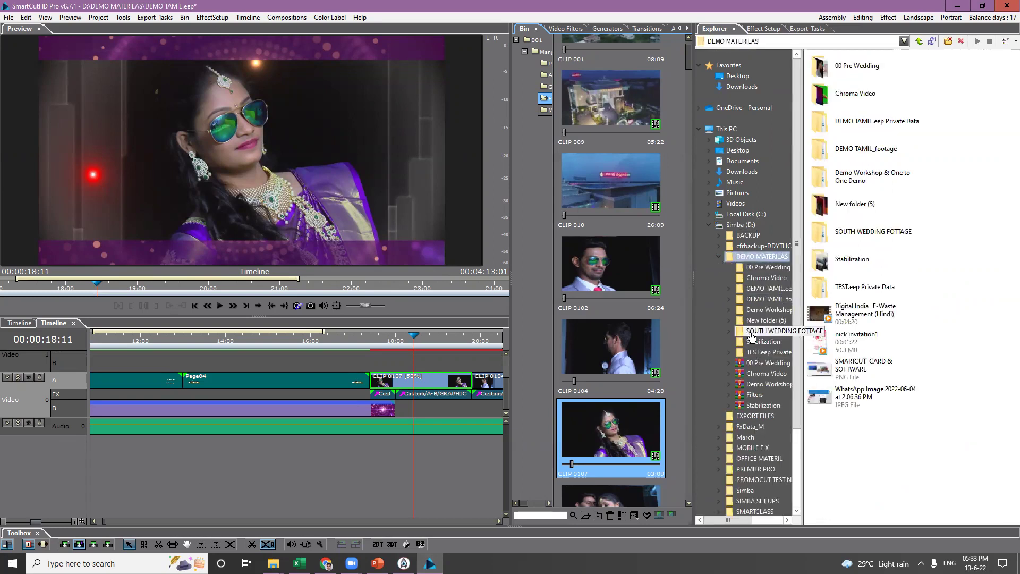
{"action": "left_click", "coordinate": [752, 332]}
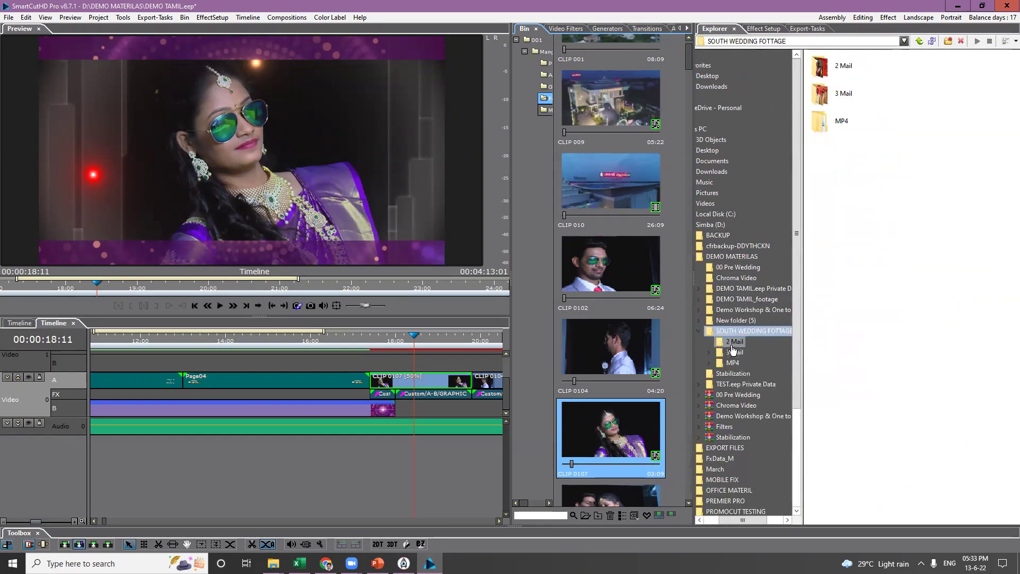
{"action": "left_click", "coordinate": [733, 345]}
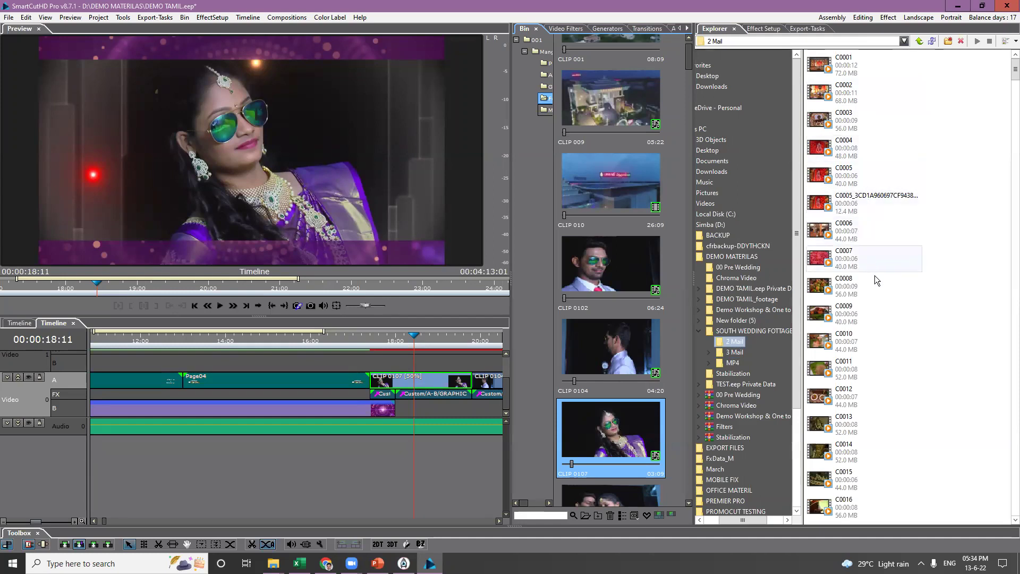
Show the 2 Mail footage as extra large icons and browse through its first clips.
{"action": "left_click", "coordinate": [1010, 46]}
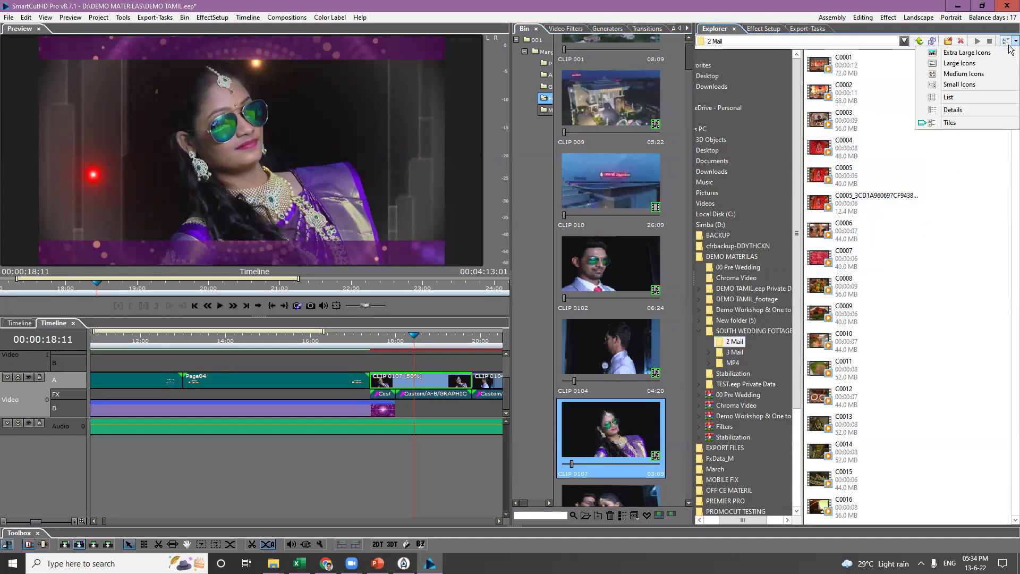
{"action": "left_click", "coordinate": [962, 54]}
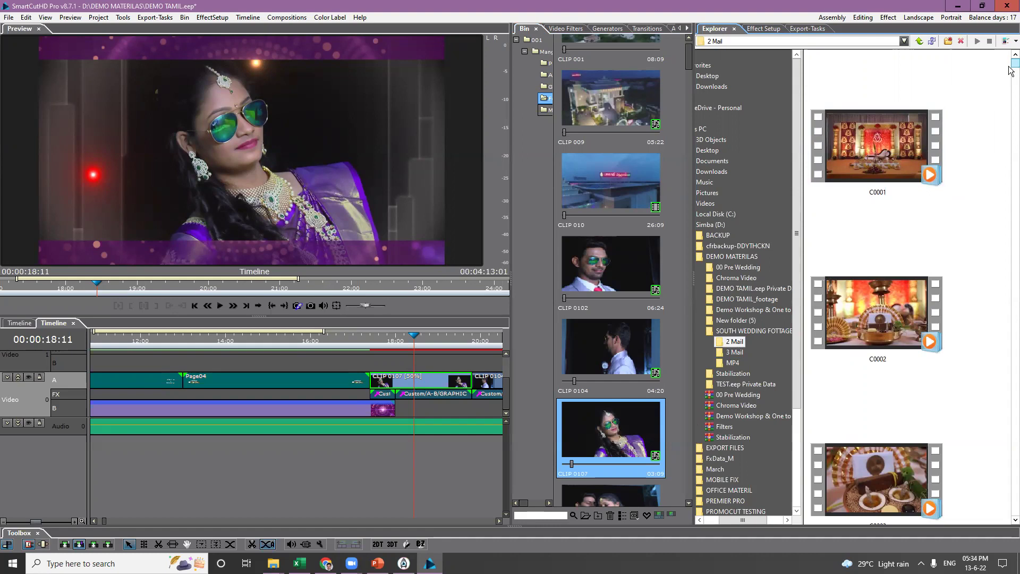
{"action": "left_click_drag", "start_coordinate": [1011, 70], "coordinate": [1012, 75]}
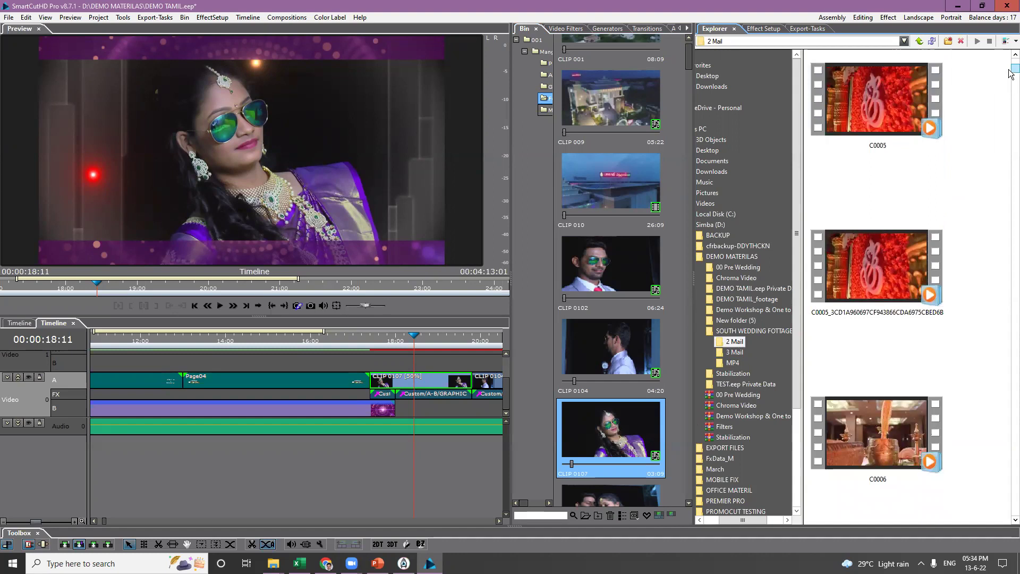
{"action": "left_click_drag", "start_coordinate": [1011, 74], "coordinate": [1011, 90]}
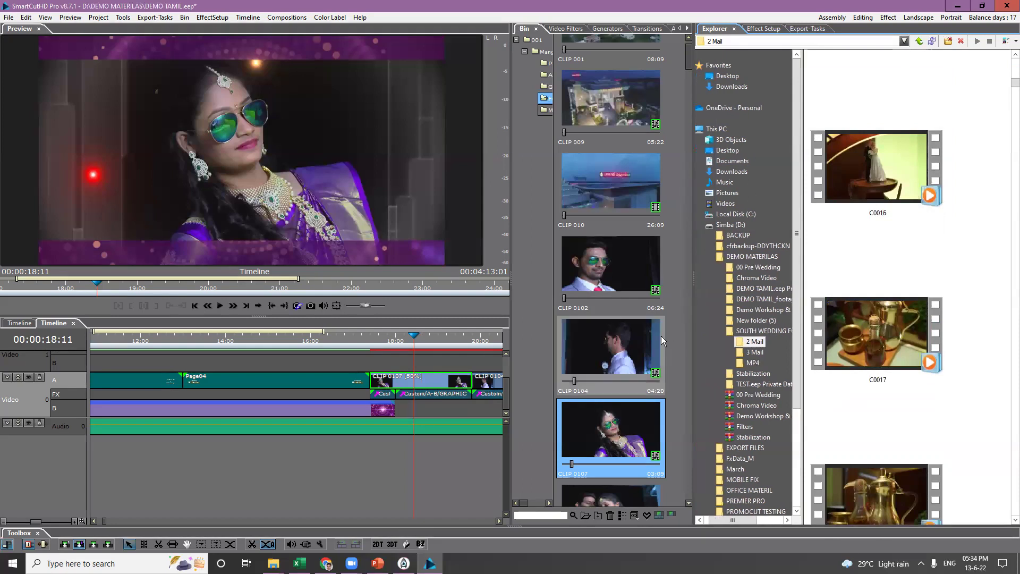
Find clip C0030 in the 2 Mail folder, replace CLIP 0107 in the bin with it and preview the timeline at 00:00:18:04.
{"action": "scroll", "coordinate": [661, 336], "scroll_direction": "down", "scroll_amount": 2}
{"action": "scroll", "coordinate": [661, 335], "scroll_direction": "down", "scroll_amount": 8}
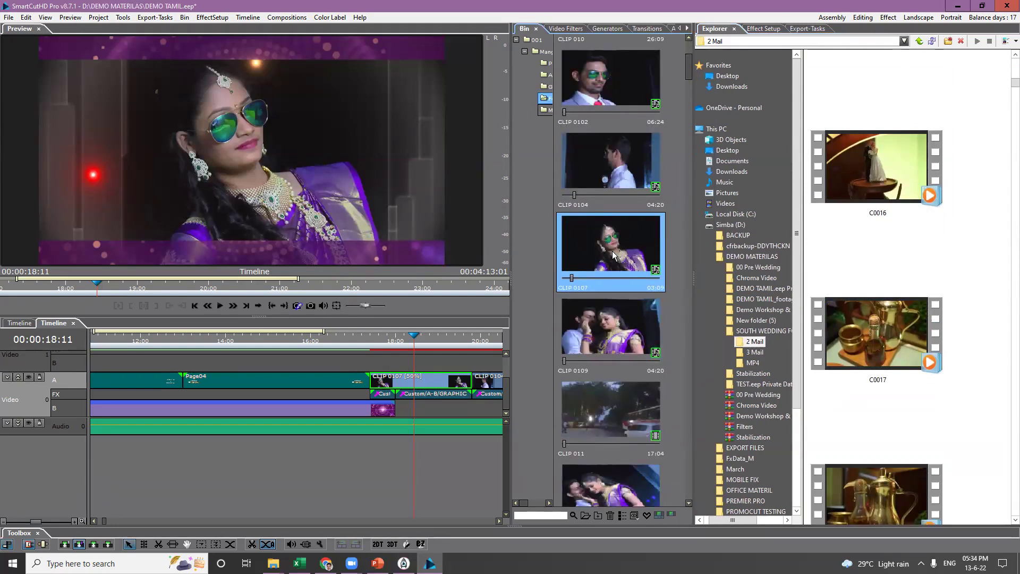
{"action": "scroll", "coordinate": [930, 194], "scroll_direction": "down", "scroll_amount": 5}
{"action": "scroll", "coordinate": [930, 194], "scroll_direction": "down", "scroll_amount": 6}
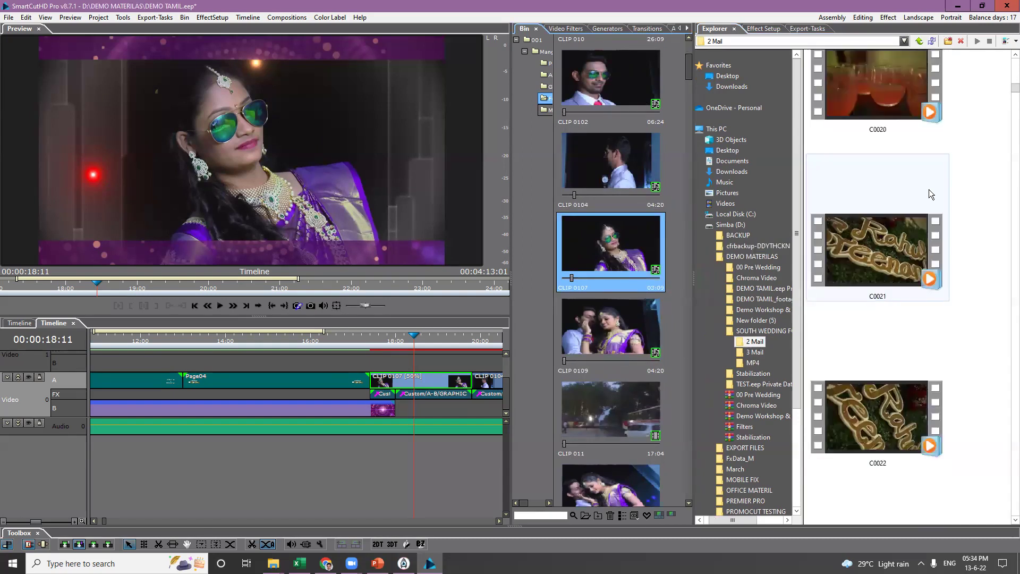
{"action": "scroll", "coordinate": [930, 194], "scroll_direction": "down", "scroll_amount": 3}
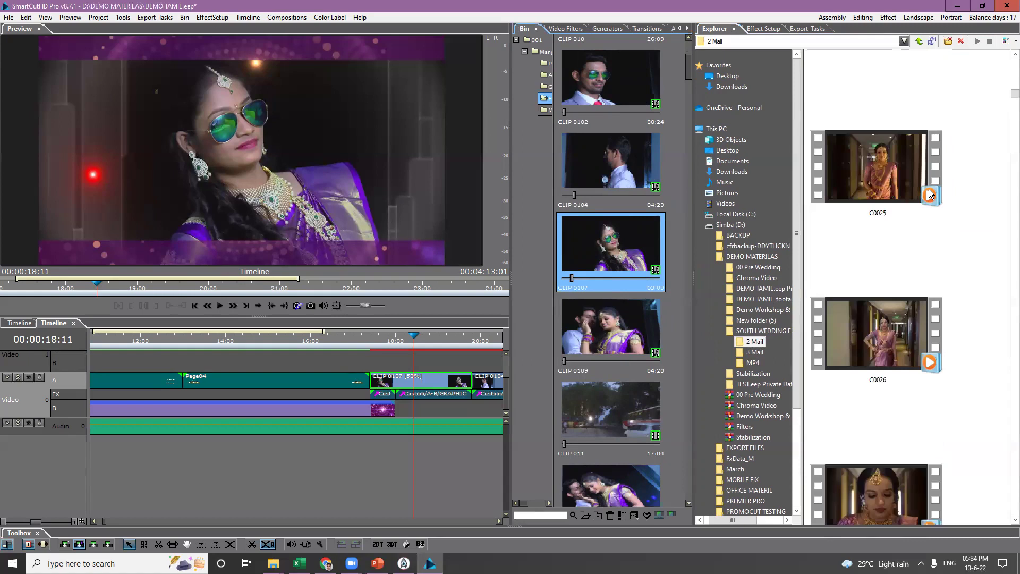
{"action": "scroll", "coordinate": [930, 192], "scroll_direction": "down", "scroll_amount": 3}
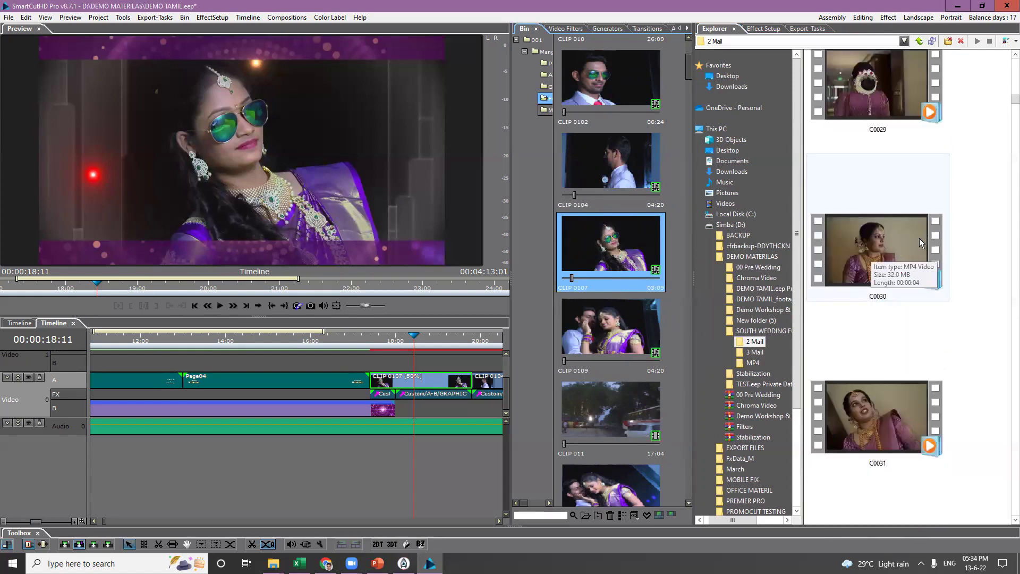
{"action": "left_click", "coordinate": [891, 248]}
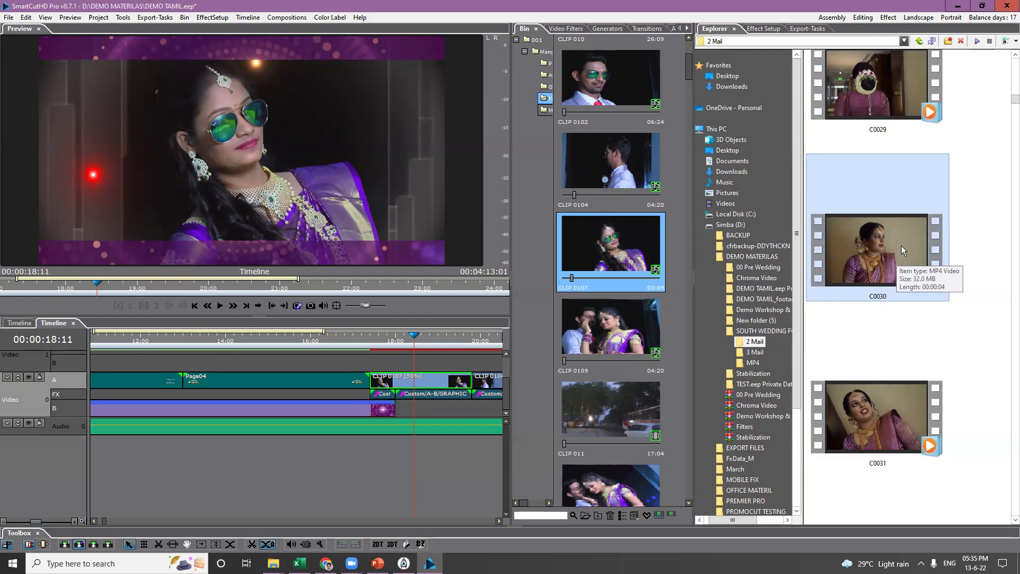
{"action": "left_click_drag", "start_coordinate": [901, 231], "coordinate": [876, 315]}
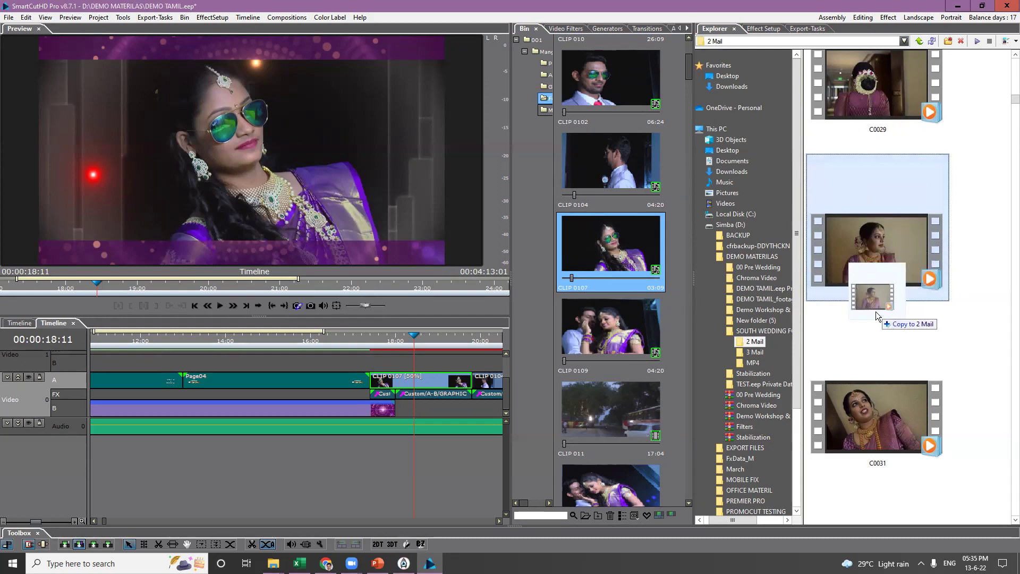
{"action": "left_click_drag", "start_coordinate": [876, 315], "coordinate": [629, 249]}
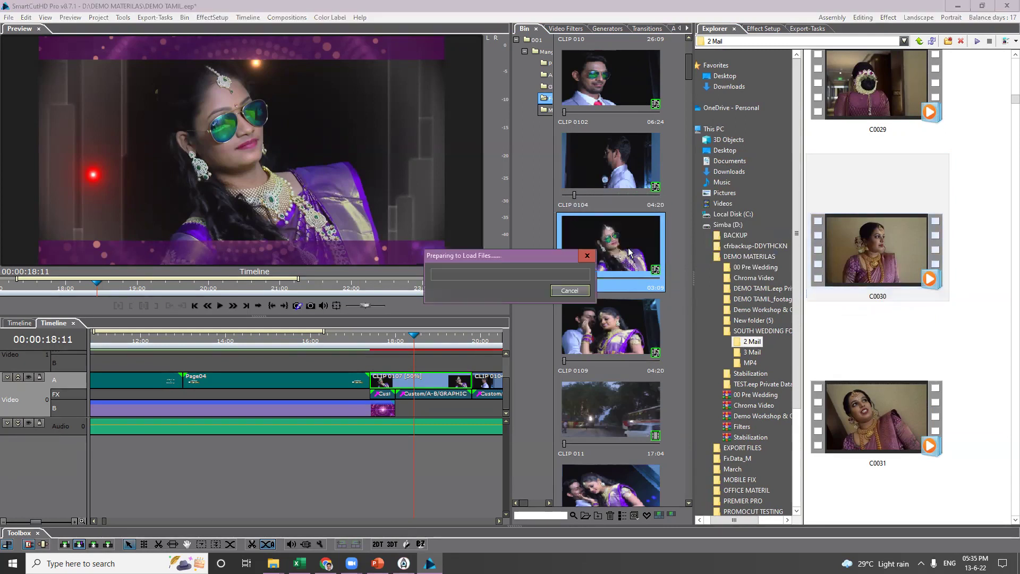
{"action": "left_click", "coordinate": [403, 340]}
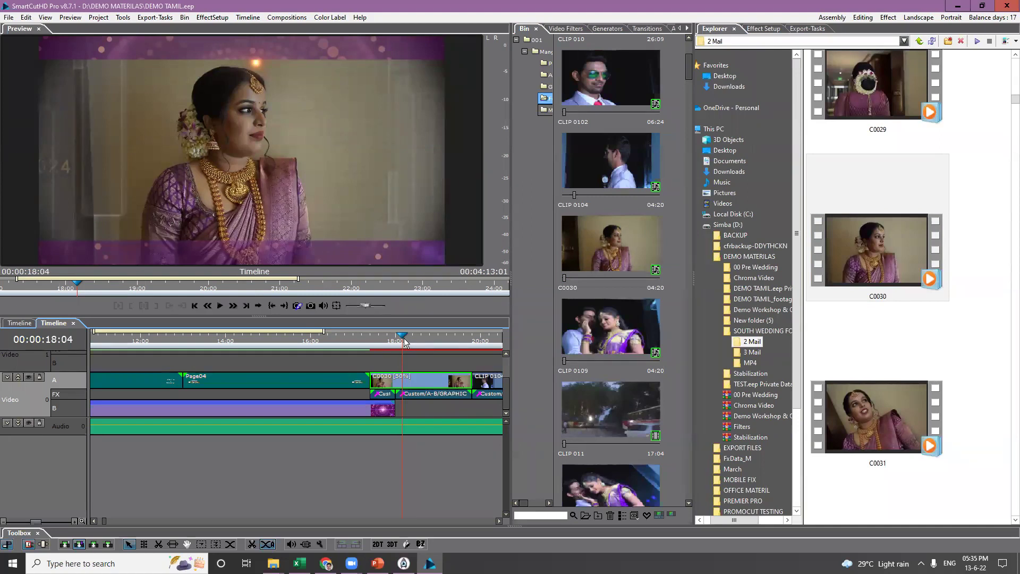
Make the timeline's video track taller and place the playhead at 00:00:20:24 on CLIP 0104.
{"action": "left_click", "coordinate": [499, 521]}
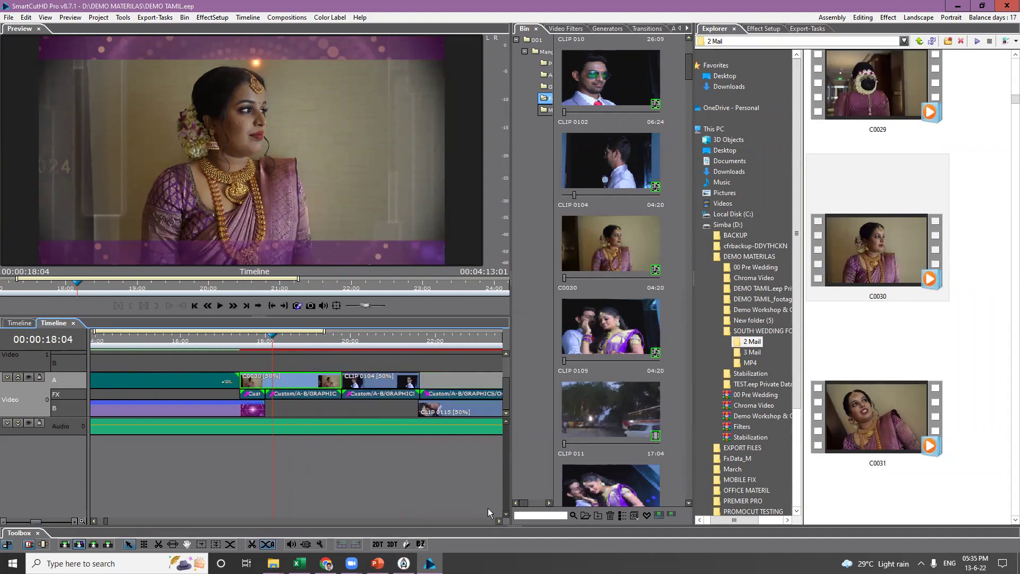
{"action": "left_click_drag", "start_coordinate": [462, 400], "coordinate": [462, 417]}
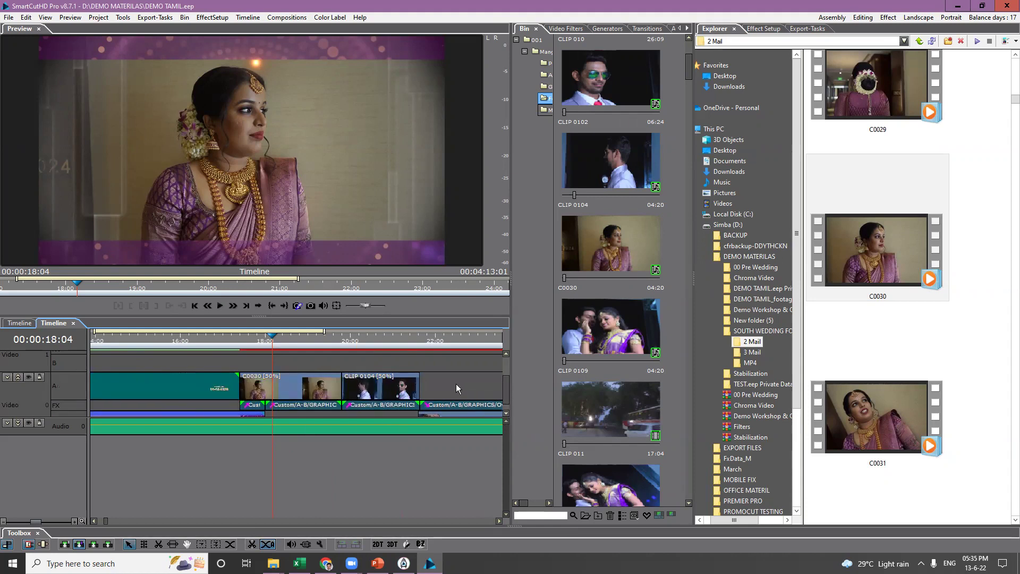
{"action": "scroll", "coordinate": [451, 384], "scroll_direction": "up", "scroll_amount": 2}
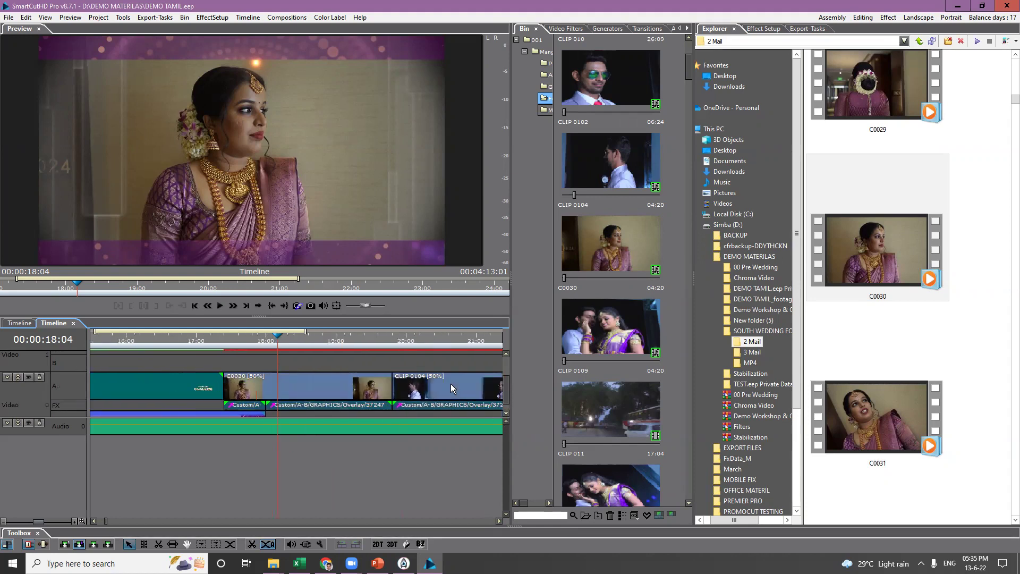
{"action": "left_click", "coordinate": [499, 520]}
{"action": "left_click_drag", "start_coordinate": [498, 518], "coordinate": [498, 519]}
{"action": "left_click", "coordinate": [311, 345]}
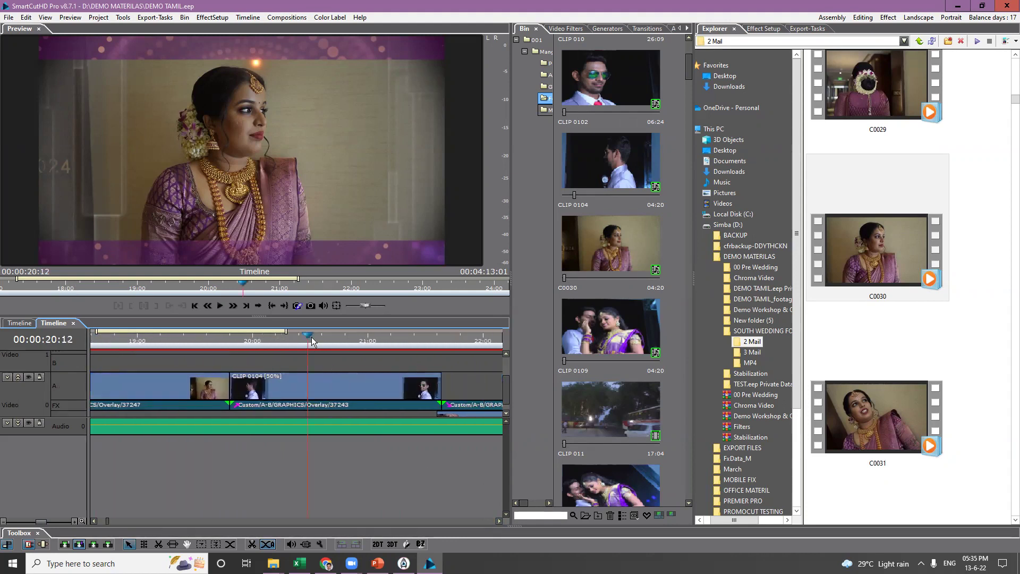
{"action": "left_click", "coordinate": [342, 343]}
{"action": "left_click", "coordinate": [362, 342]}
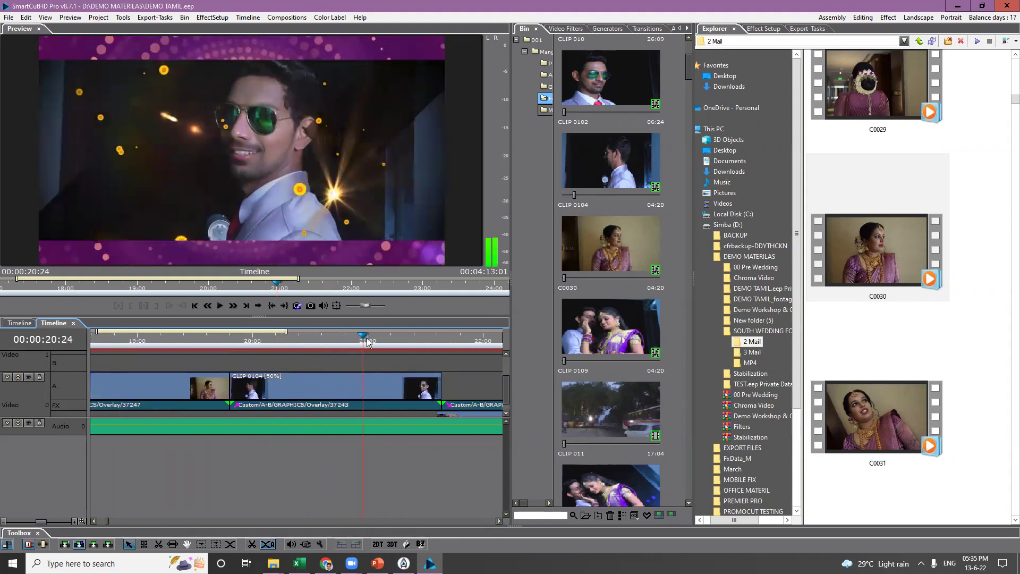
Highlight the timeline's CLIP 0104 in the bin, extend the bin area over the preview and select that source clip.
{"action": "left_click", "coordinate": [336, 386]}
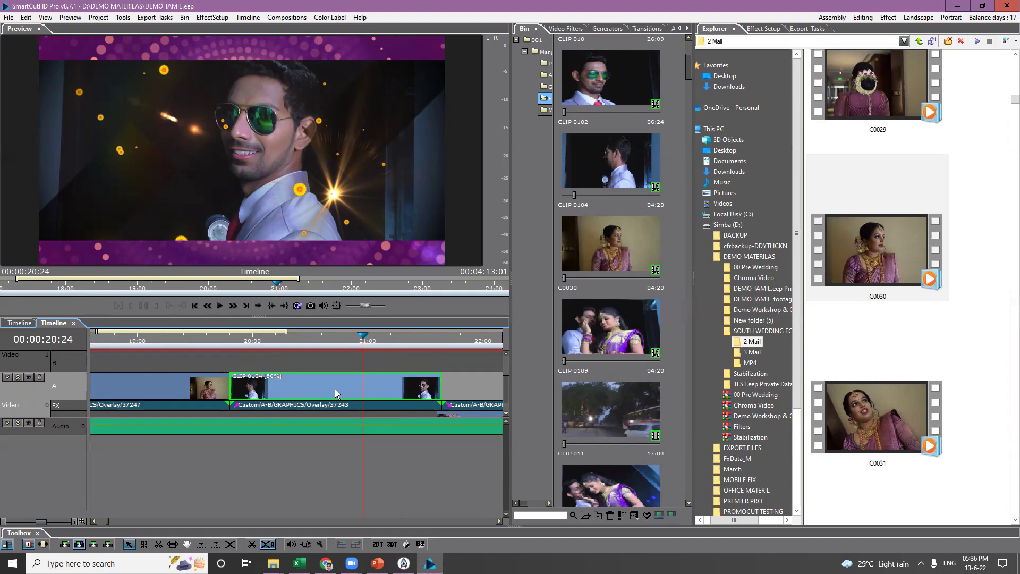
{"action": "right_click", "coordinate": [335, 394]}
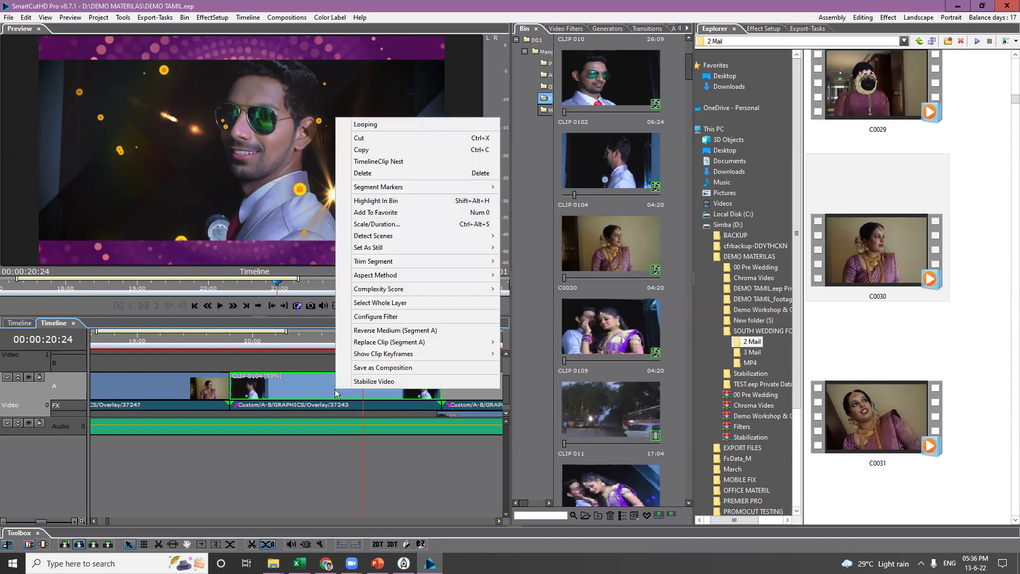
{"action": "right_click", "coordinate": [327, 390]}
{"action": "right_click", "coordinate": [327, 390]}
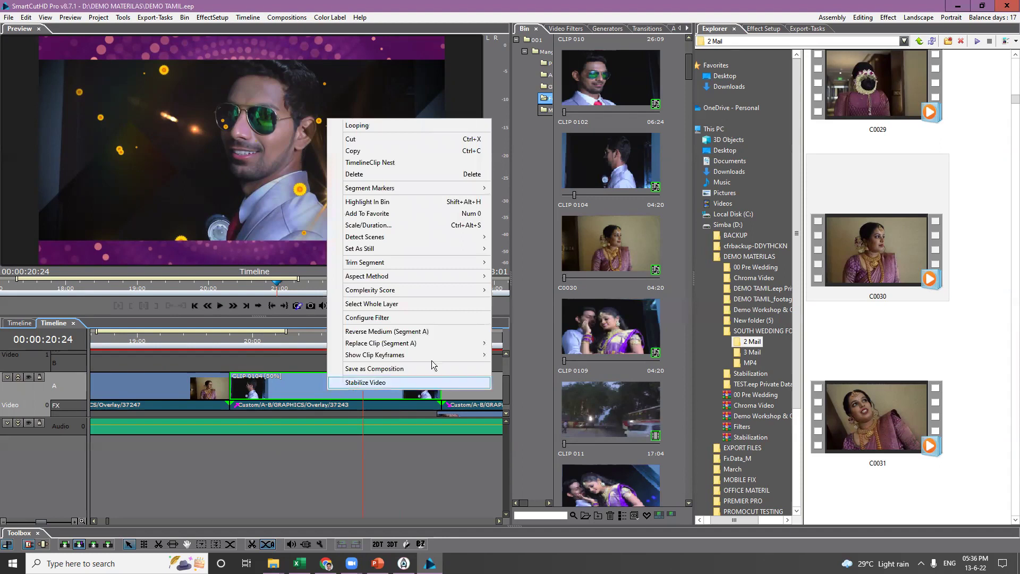
{"action": "left_click", "coordinate": [387, 204]}
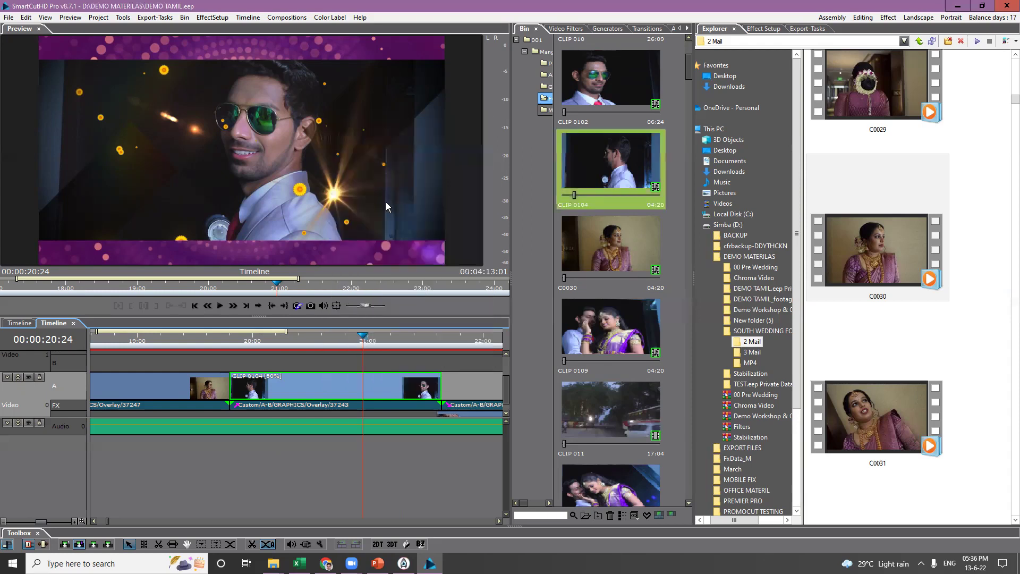
{"action": "left_click_drag", "start_coordinate": [511, 256], "coordinate": [486, 256]}
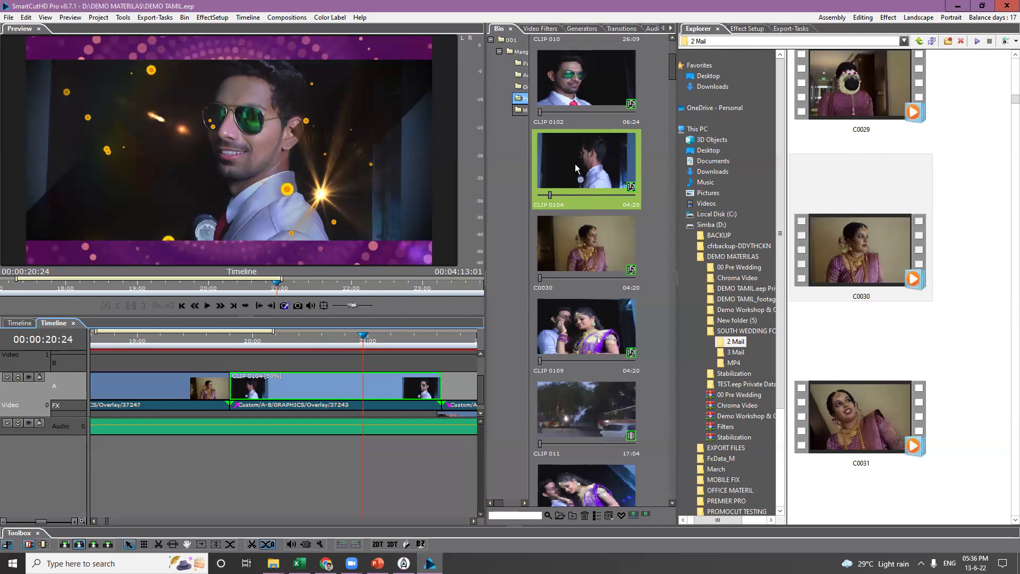
{"action": "left_click", "coordinate": [597, 184]}
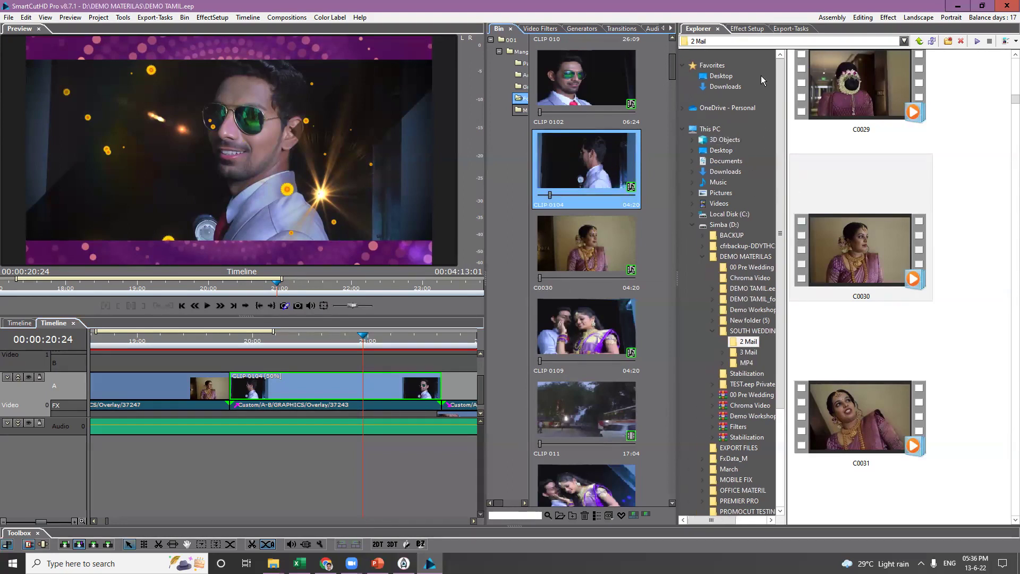
Collapse and re-expand the Simba (D:) drive in the folder tree and open the 3 Mail footage folder.
{"action": "left_click", "coordinate": [690, 225]}
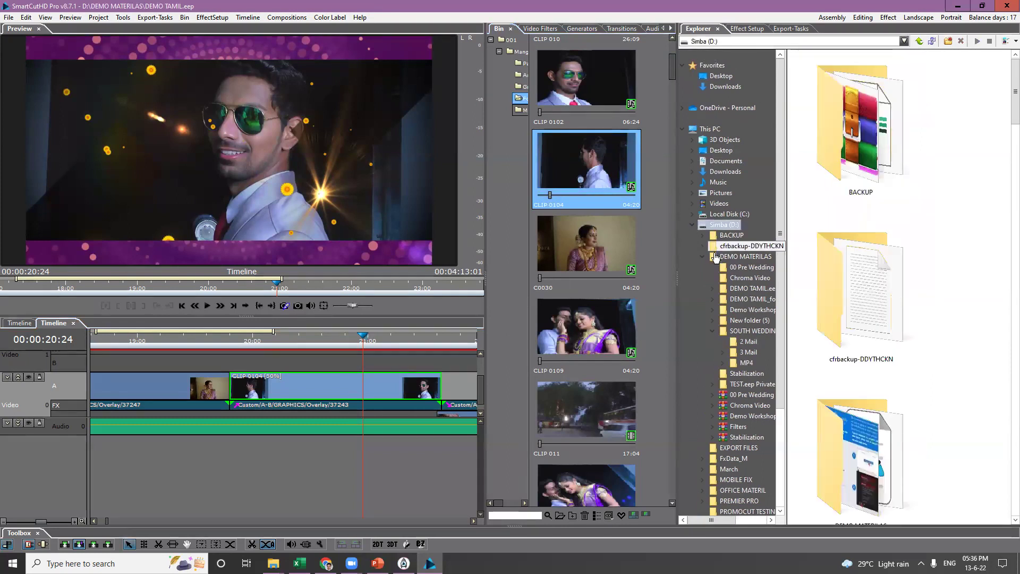
{"action": "left_click", "coordinate": [692, 225]}
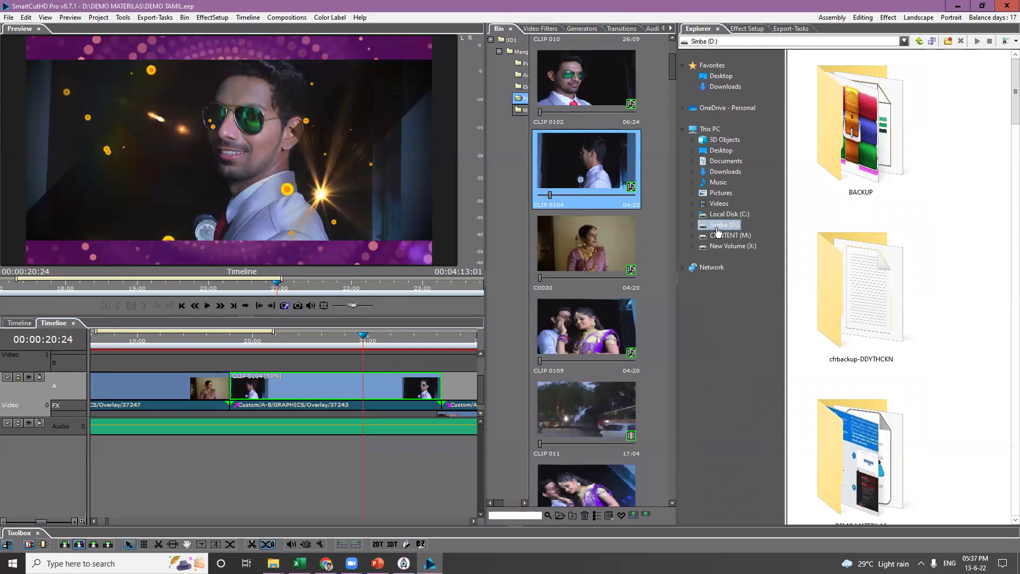
{"action": "left_click", "coordinate": [693, 224]}
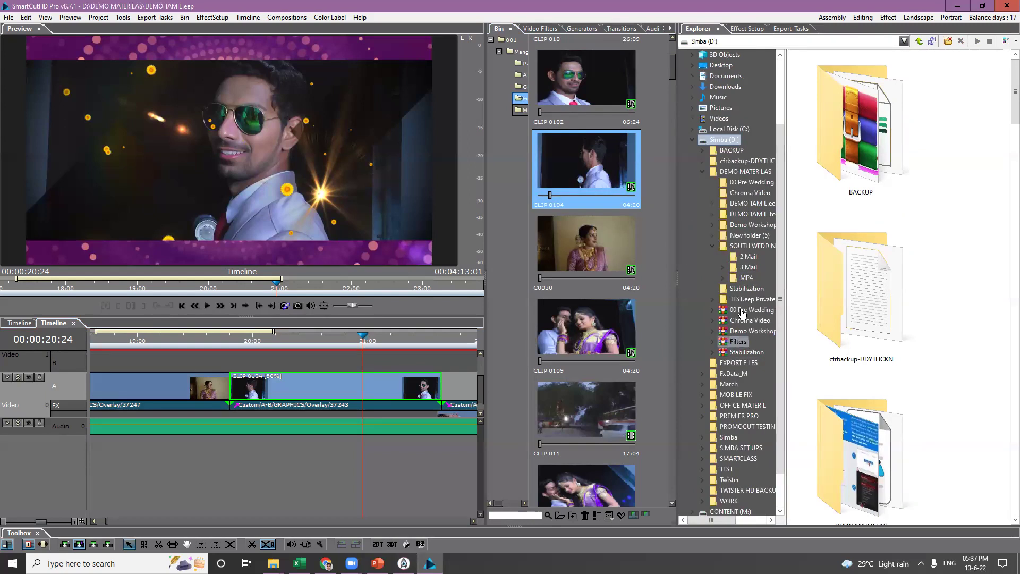
{"action": "left_click", "coordinate": [741, 270]}
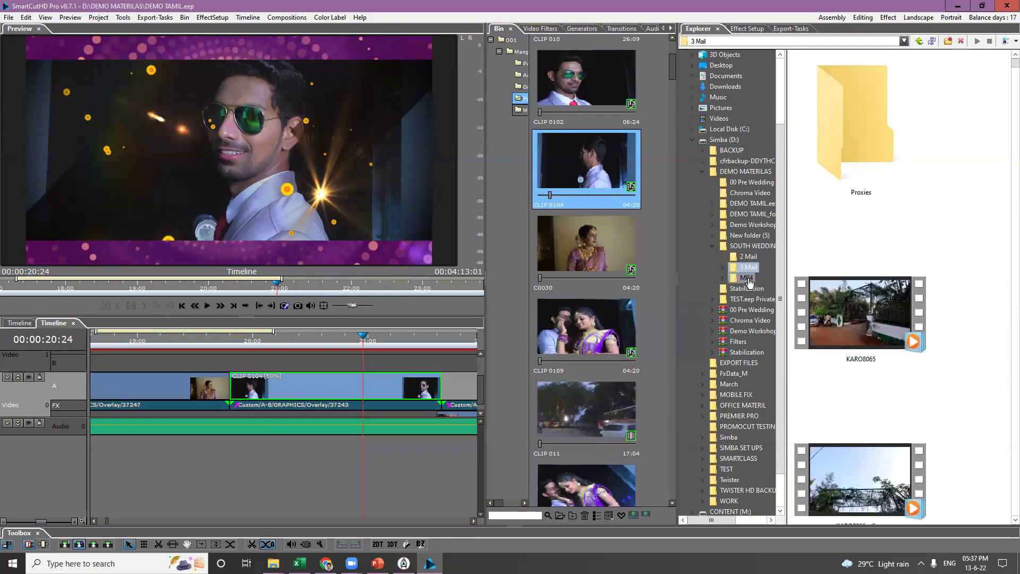
{"action": "left_click", "coordinate": [747, 269]}
Look through the 3 Mail footage from KARO8069 onward for a portrait clip of the groom.
{"action": "scroll", "coordinate": [925, 222], "scroll_direction": "down", "scroll_amount": 5}
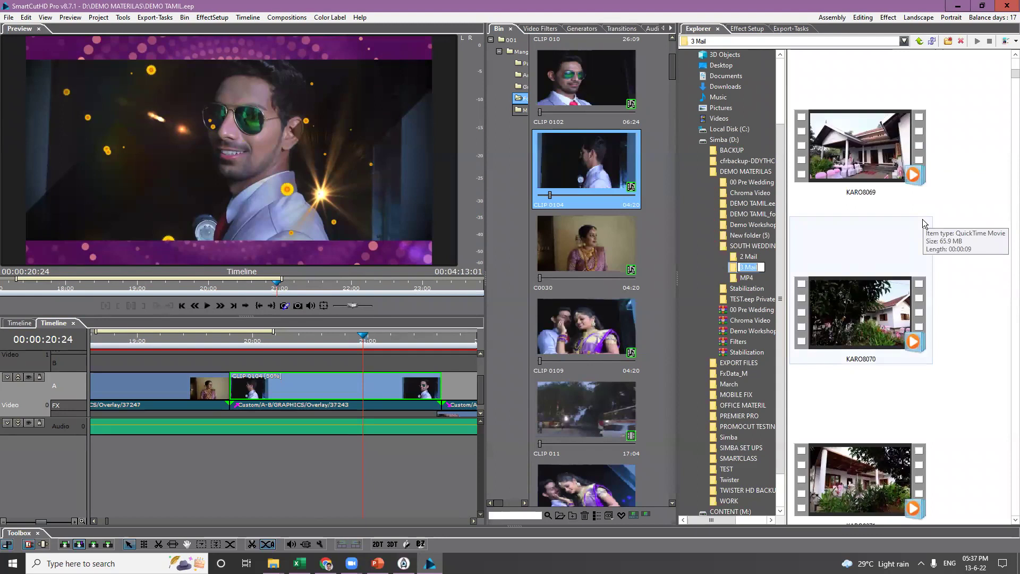
{"action": "scroll", "coordinate": [927, 222], "scroll_direction": "down", "scroll_amount": 5}
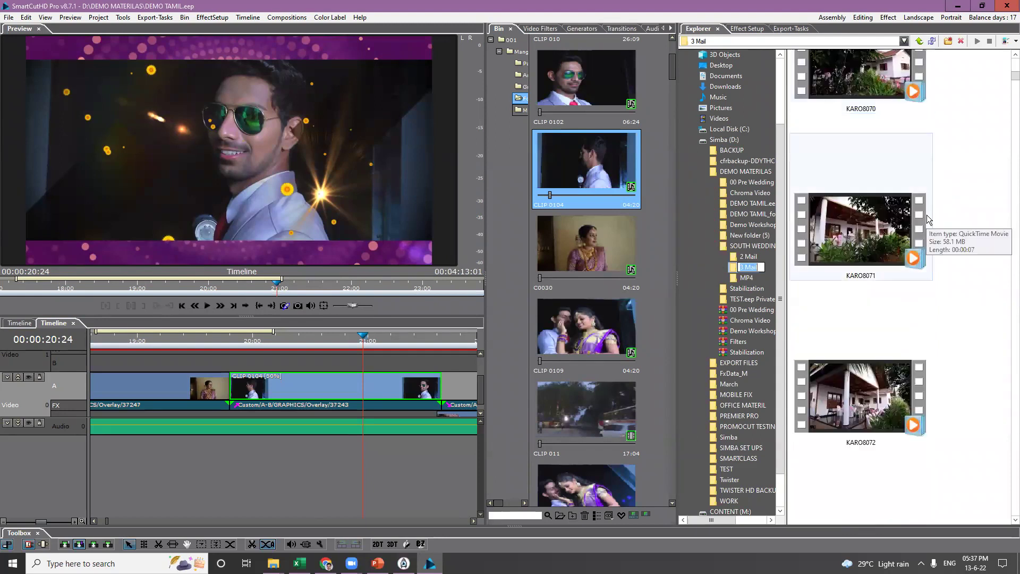
{"action": "scroll", "coordinate": [926, 217], "scroll_direction": "down", "scroll_amount": 10}
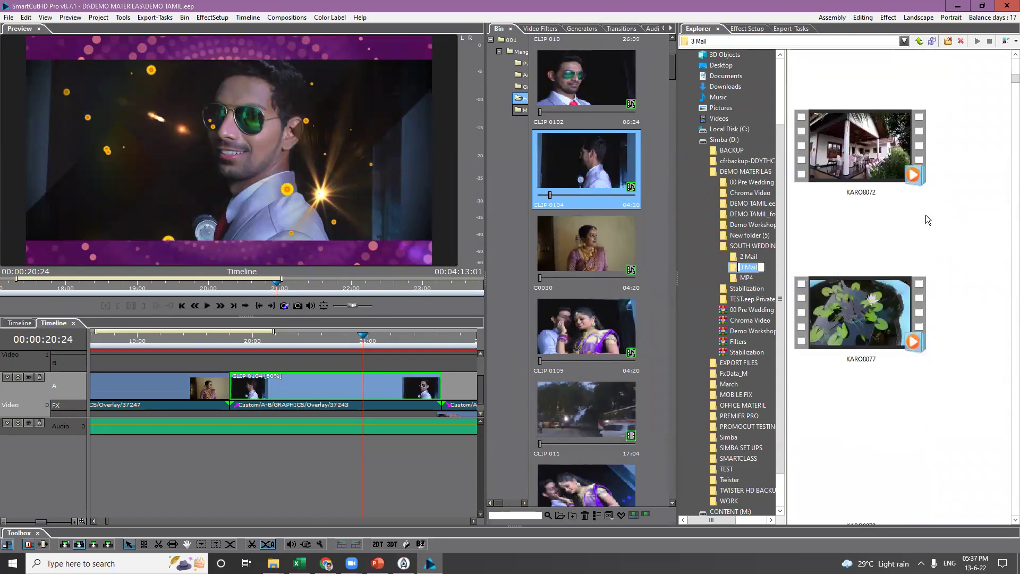
{"action": "scroll", "coordinate": [926, 215], "scroll_direction": "down", "scroll_amount": 7}
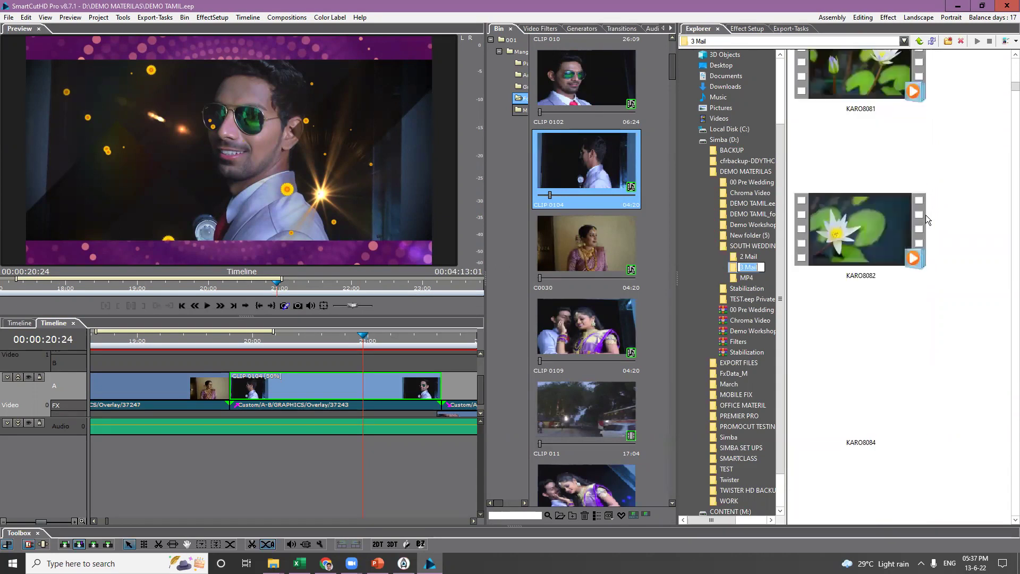
{"action": "scroll", "coordinate": [925, 215], "scroll_direction": "down", "scroll_amount": 9}
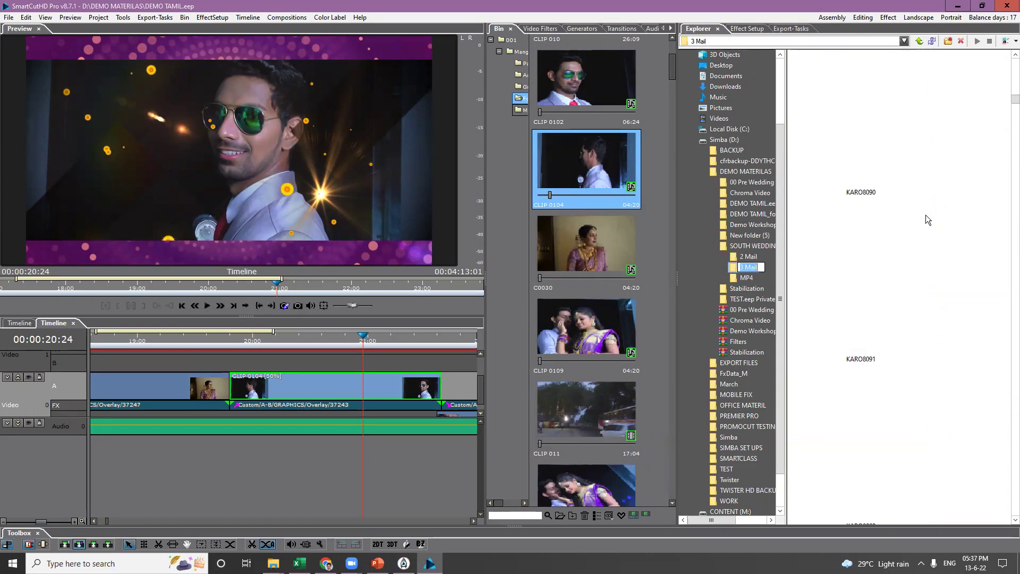
{"action": "scroll", "coordinate": [926, 216], "scroll_direction": "down", "scroll_amount": 8}
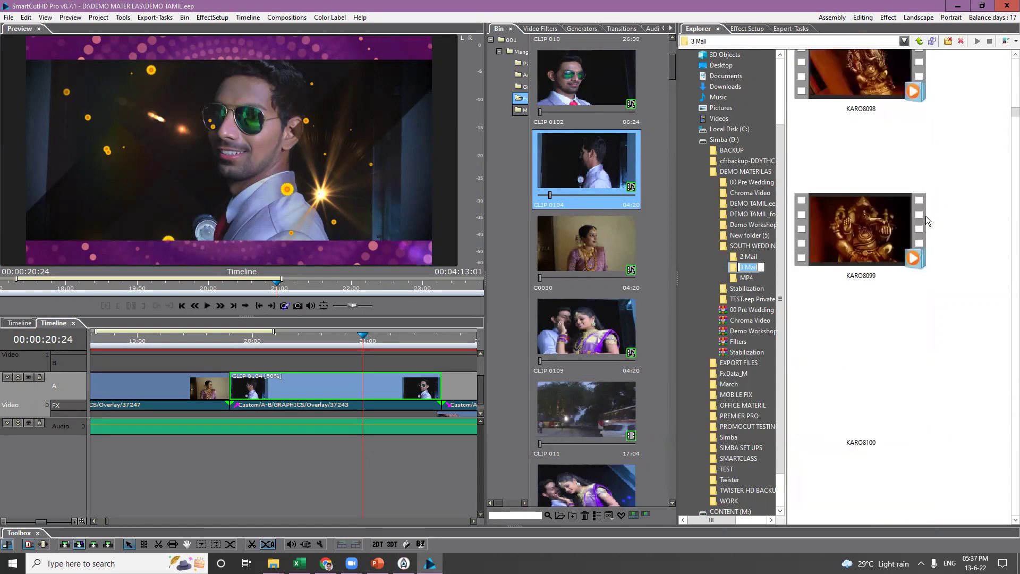
{"action": "scroll", "coordinate": [926, 216], "scroll_direction": "down", "scroll_amount": 10}
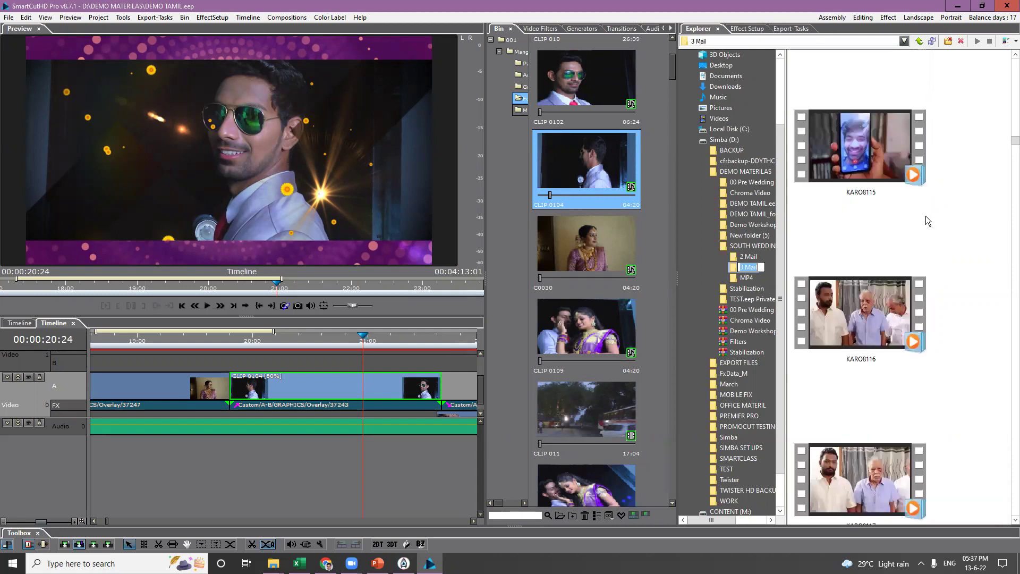
{"action": "scroll", "coordinate": [926, 215], "scroll_direction": "down", "scroll_amount": 2}
{"action": "scroll", "coordinate": [926, 221], "scroll_direction": "down", "scroll_amount": 3}
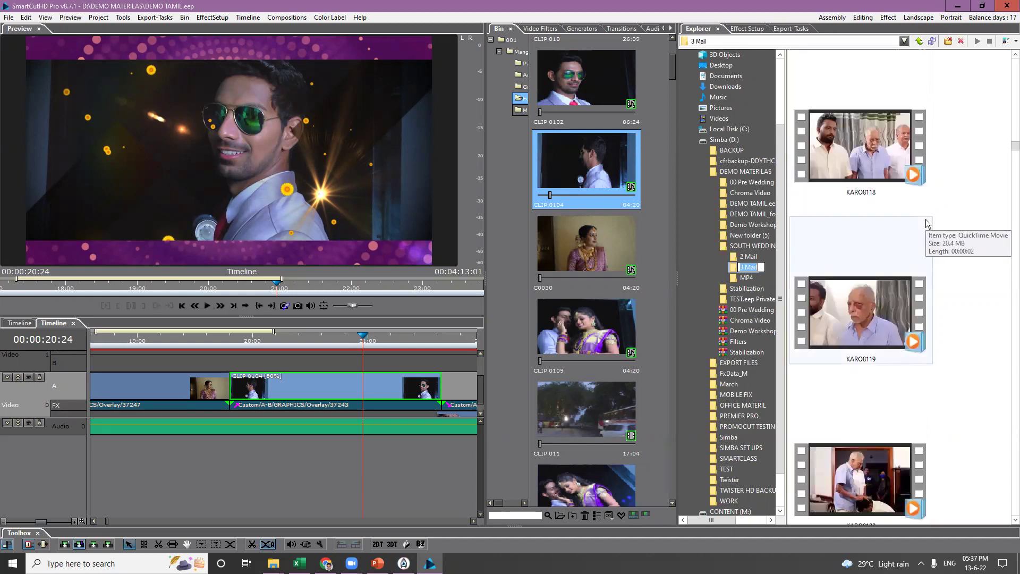
{"action": "scroll", "coordinate": [926, 222], "scroll_direction": "down", "scroll_amount": 5}
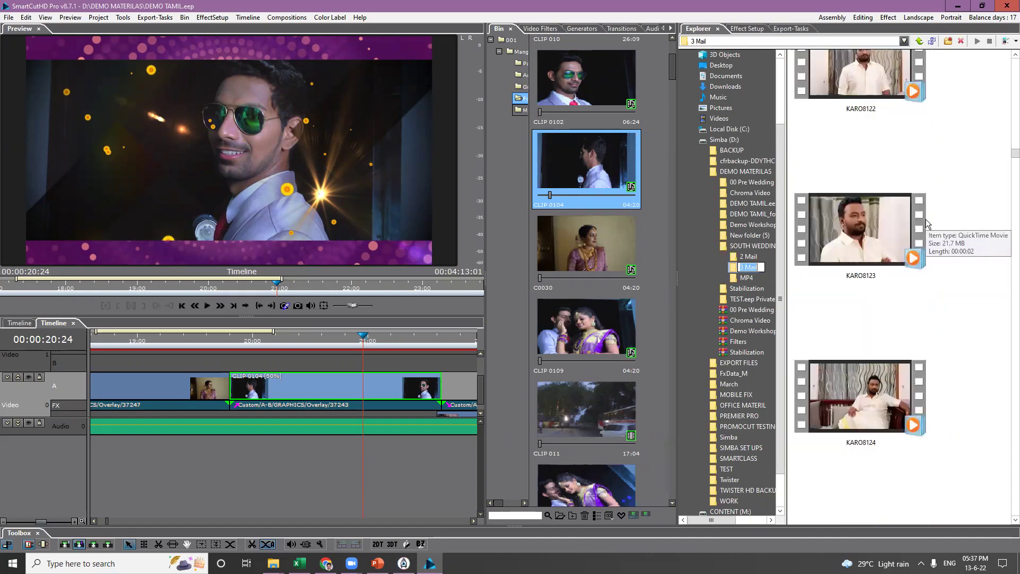
{"action": "scroll", "coordinate": [926, 222], "scroll_direction": "down", "scroll_amount": 4}
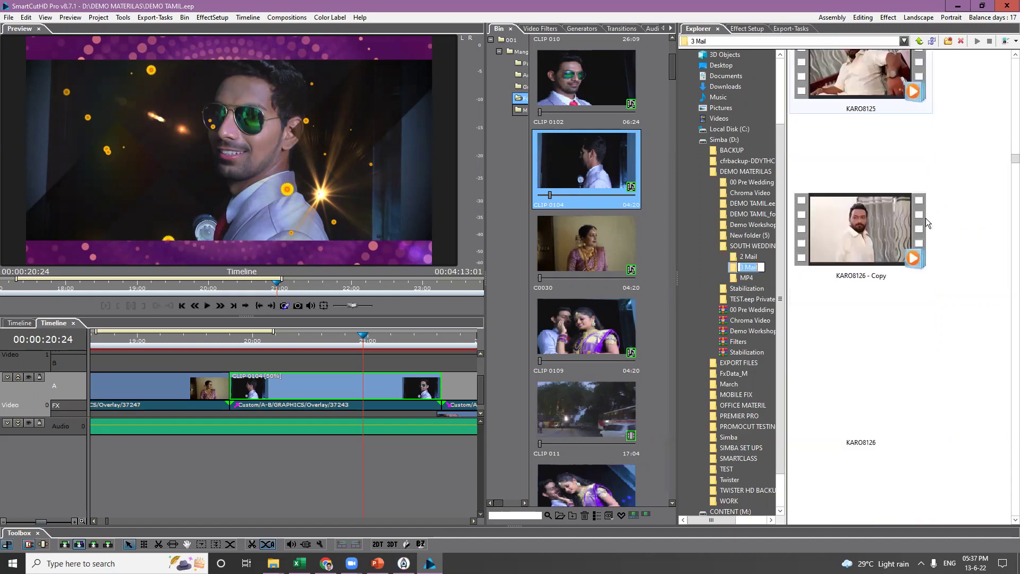
Replace CLIP 0104 in the bin with KARO8126 from the 3 Mail folder and preview the timeline at 00:00:20:24.
{"action": "left_click", "coordinate": [885, 227]}
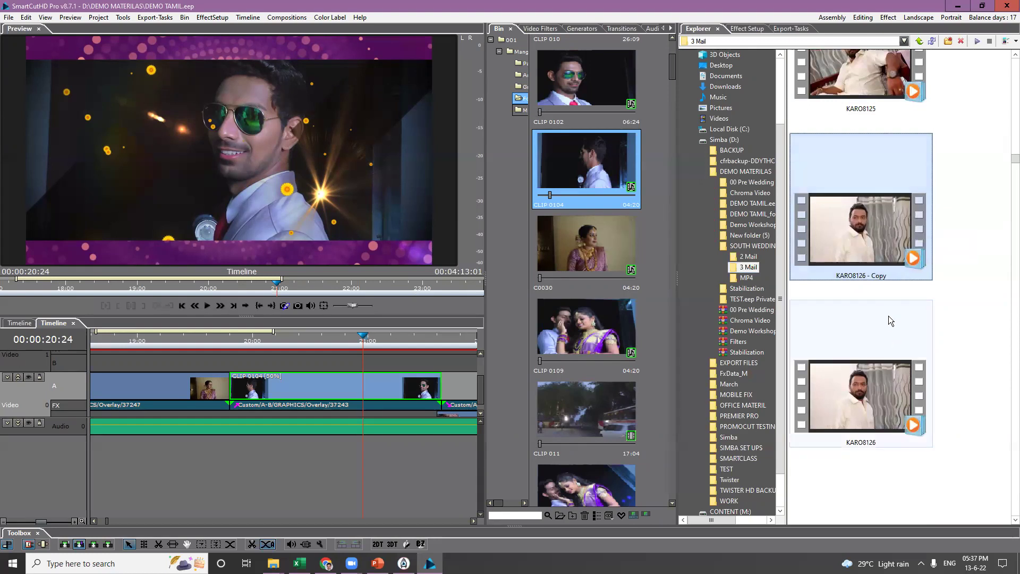
{"action": "key", "text": "Delete"}
{"action": "left_click", "coordinate": [848, 176]}
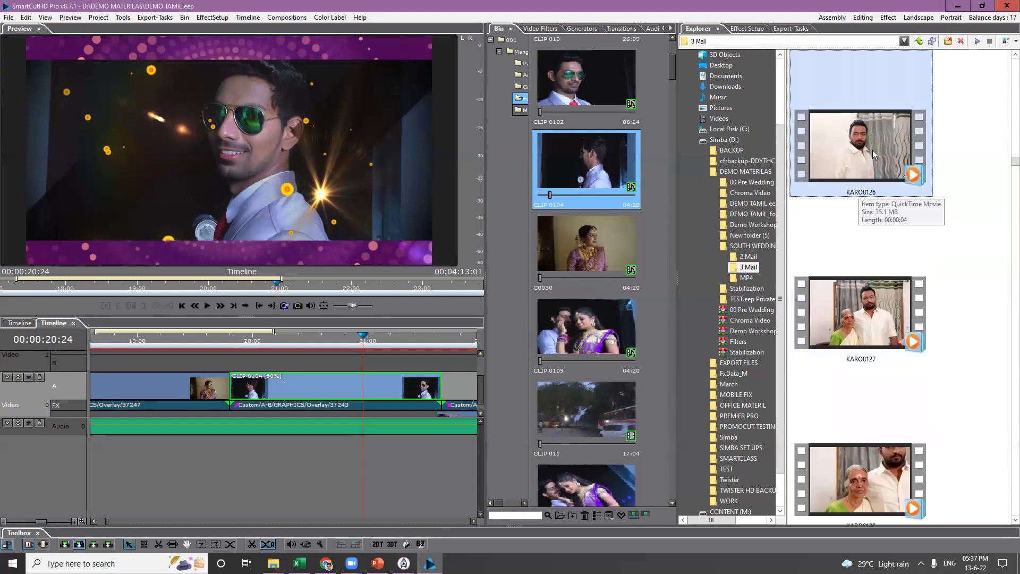
{"action": "left_click_drag", "start_coordinate": [871, 153], "coordinate": [596, 178]}
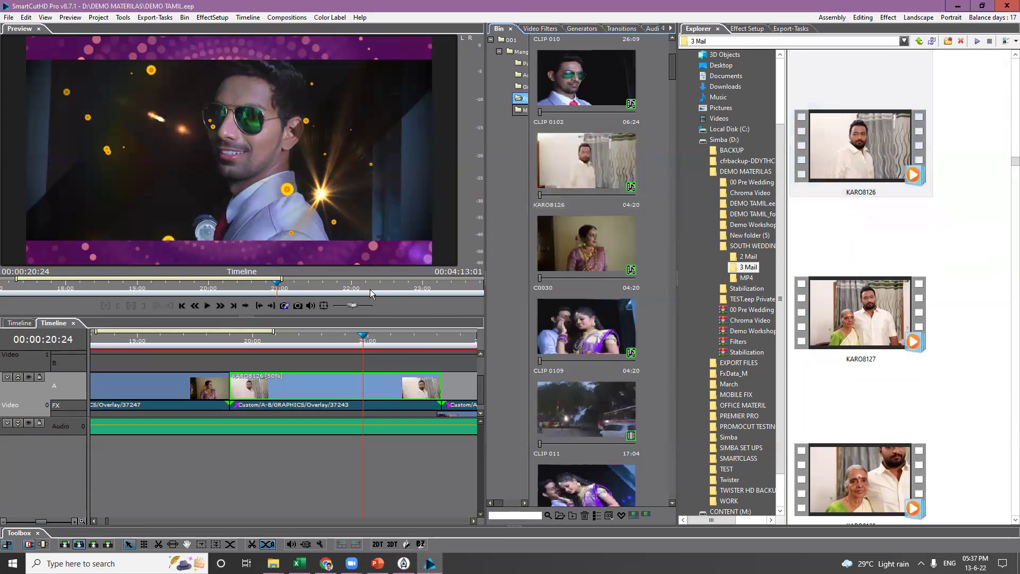
{"action": "left_click", "coordinate": [287, 340]}
{"action": "left_click_drag", "start_coordinate": [320, 345], "coordinate": [365, 345]}
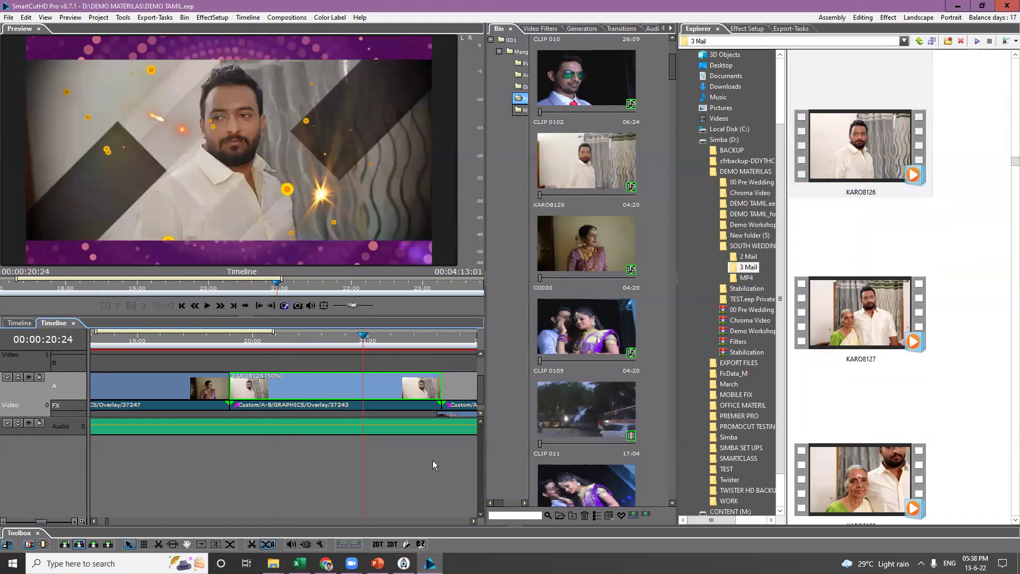
Enlarge the timeline area at the preview's expense and inspect the clips between about 26 and 34 seconds.
{"action": "left_click", "coordinate": [472, 522]}
{"action": "left_click", "coordinate": [472, 522]}
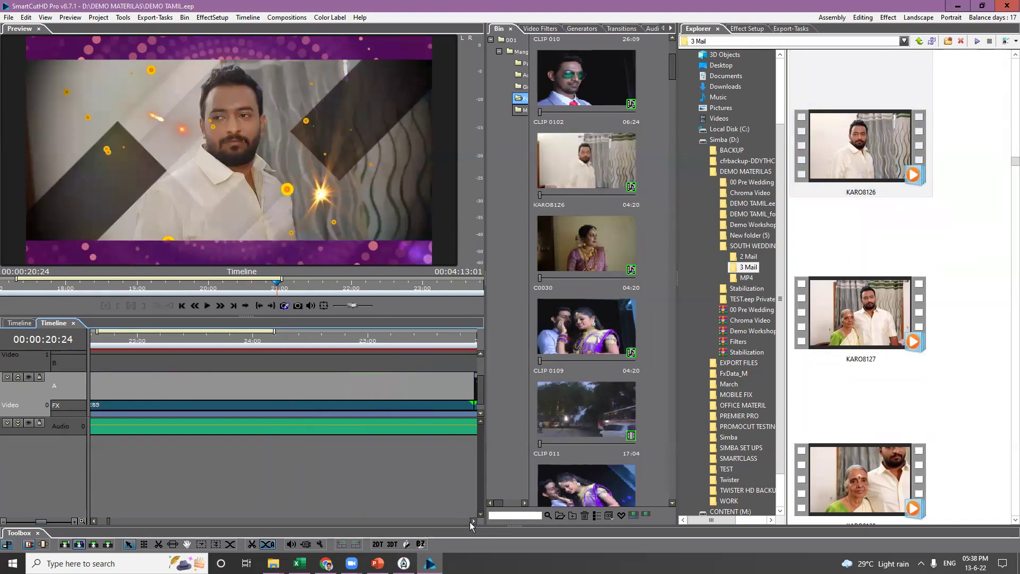
{"action": "left_click_drag", "start_coordinate": [405, 317], "coordinate": [405, 277]}
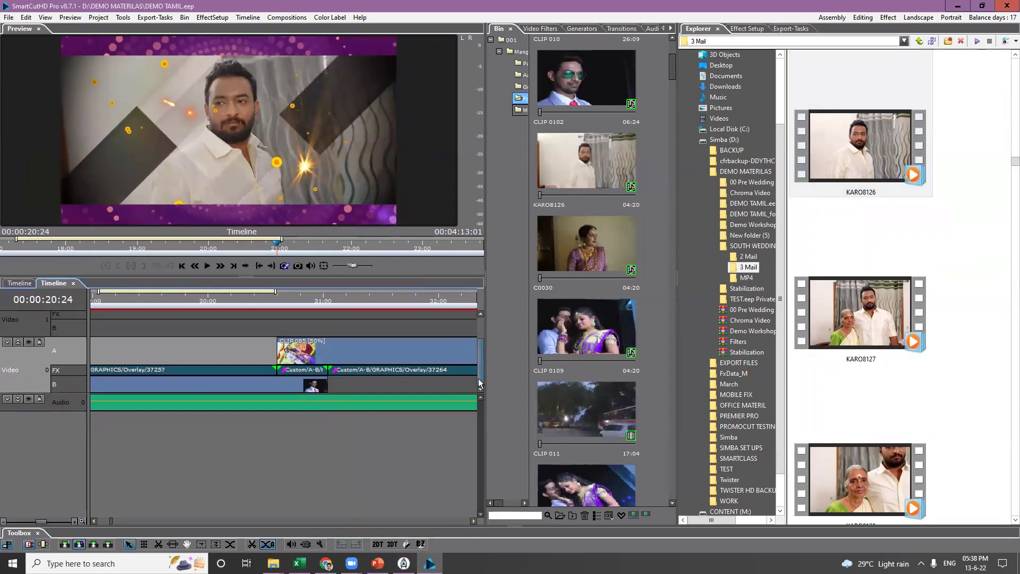
{"action": "left_click", "coordinate": [94, 521]}
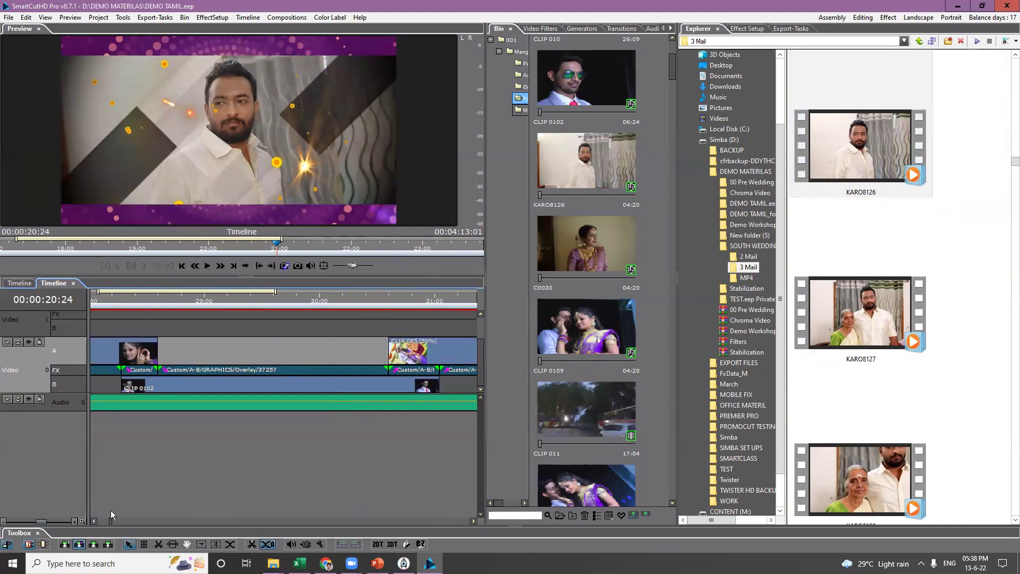
{"action": "scroll", "coordinate": [164, 488], "scroll_direction": "down", "scroll_amount": 2}
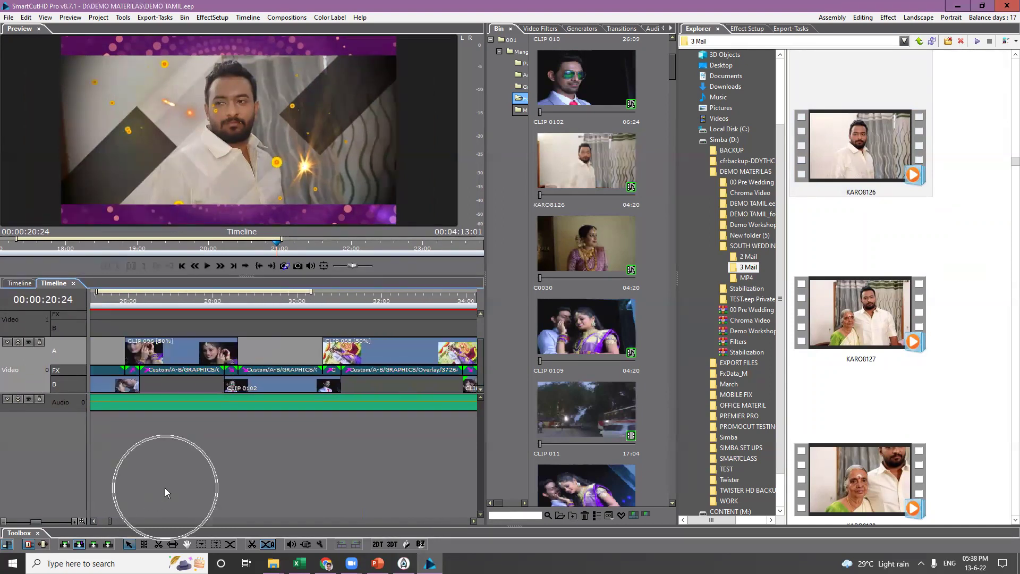
Zoom the timeline out to show everything from the Page04 title onward and check the current frame full screen.
{"action": "left_click", "coordinate": [92, 521]}
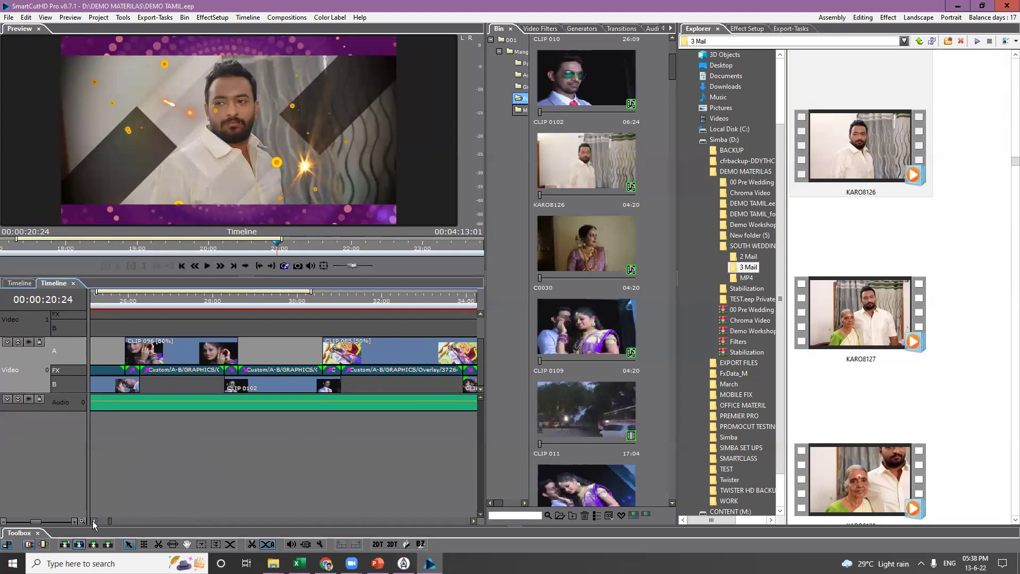
{"action": "scroll", "coordinate": [127, 494], "scroll_direction": "down", "scroll_amount": 1}
{"action": "scroll", "coordinate": [127, 495], "scroll_direction": "down", "scroll_amount": 1}
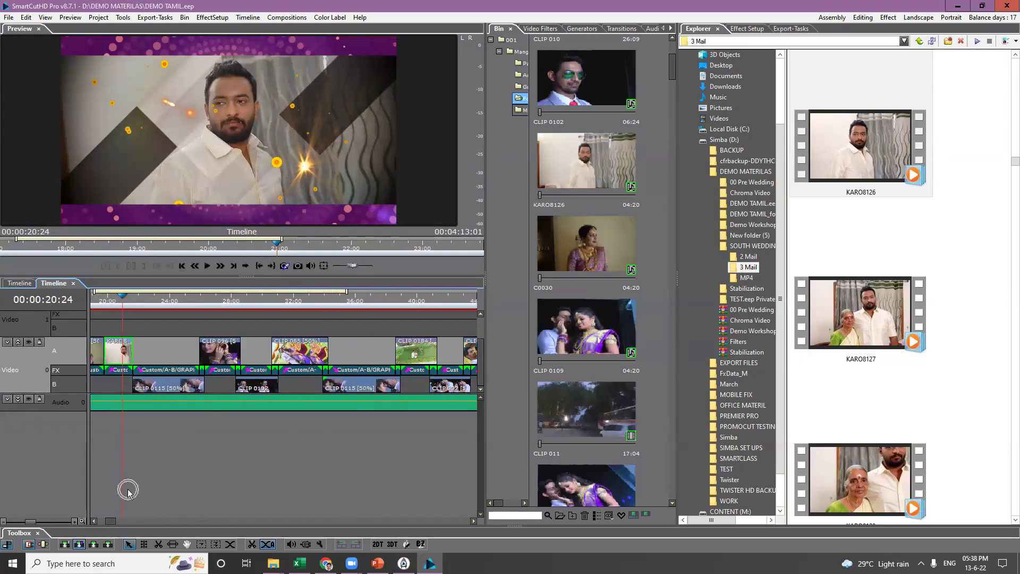
{"action": "left_click", "coordinate": [93, 521]}
{"action": "left_click", "coordinate": [93, 521]}
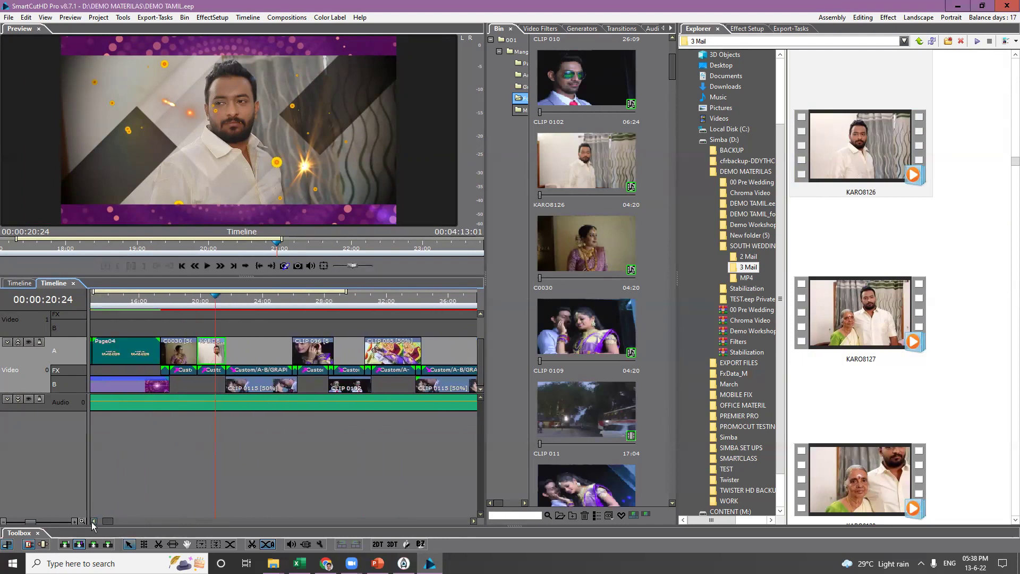
{"action": "double_click", "coordinate": [200, 180]}
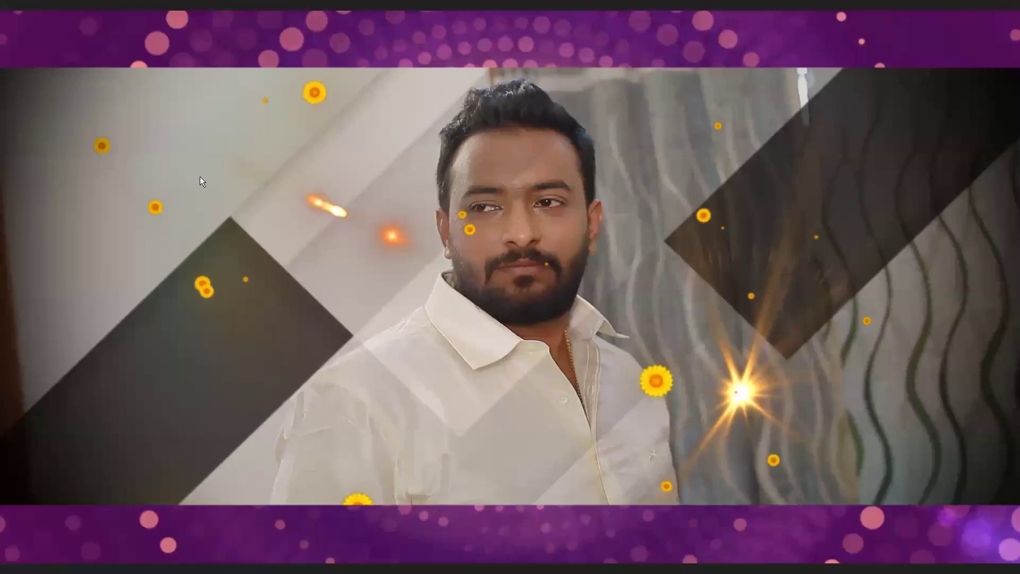
{"action": "double_click", "coordinate": [200, 176]}
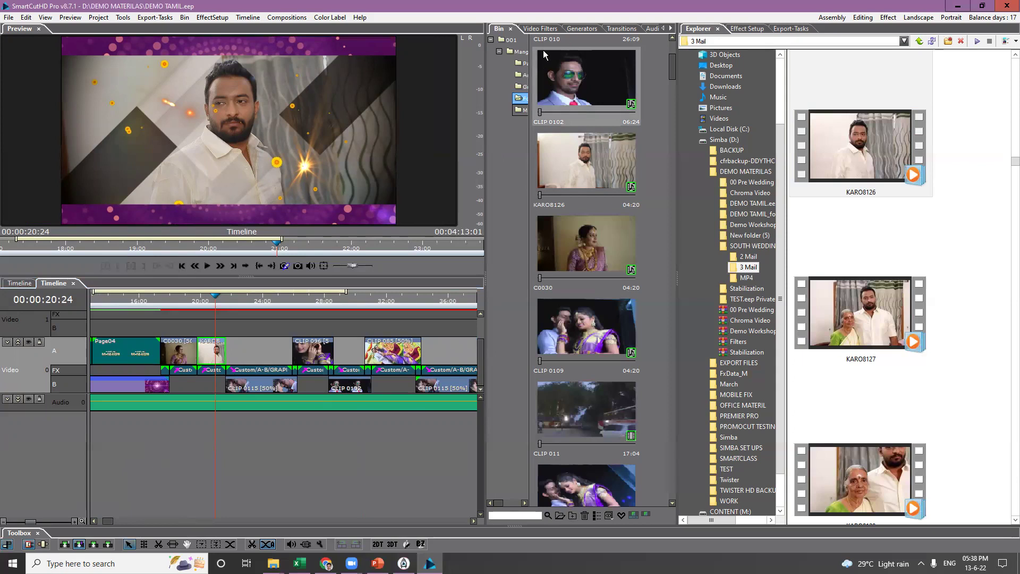
Show the Video Filters library and widen its area until the Default to Light Leaks categories fit.
{"action": "left_click", "coordinate": [546, 28]}
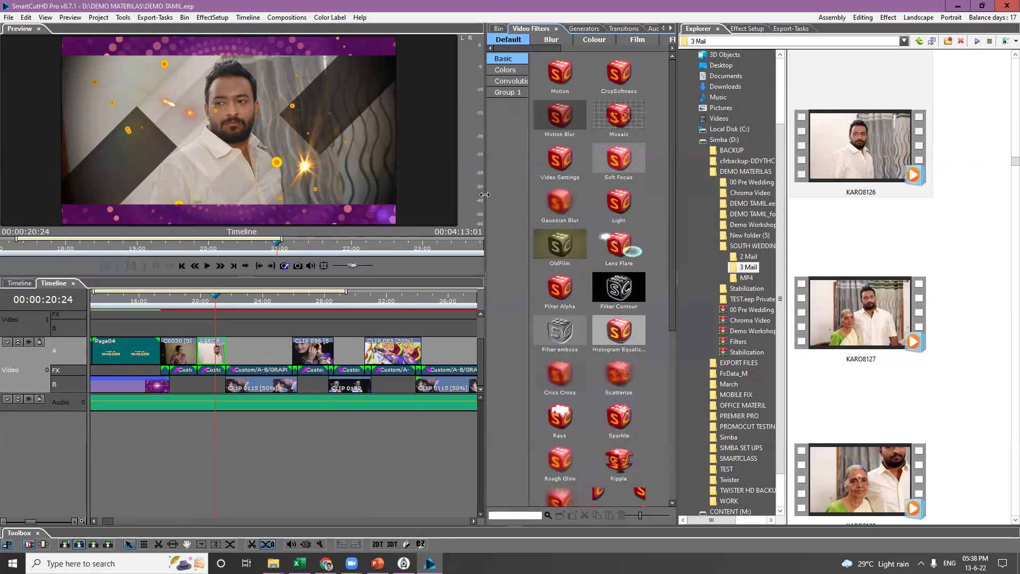
{"action": "left_click_drag", "start_coordinate": [484, 195], "coordinate": [425, 195]}
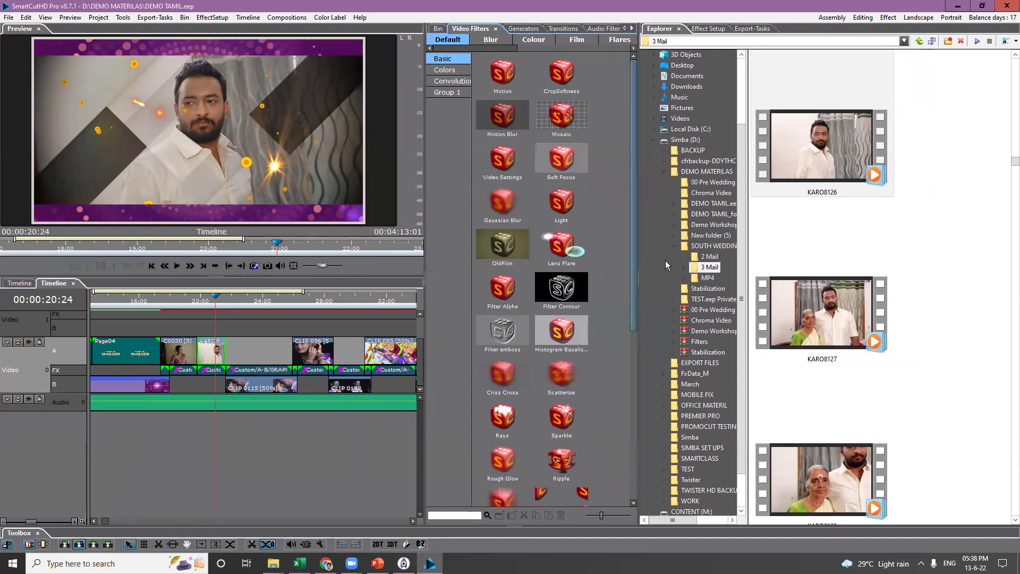
{"action": "left_click_drag", "start_coordinate": [640, 282], "coordinate": [672, 274]}
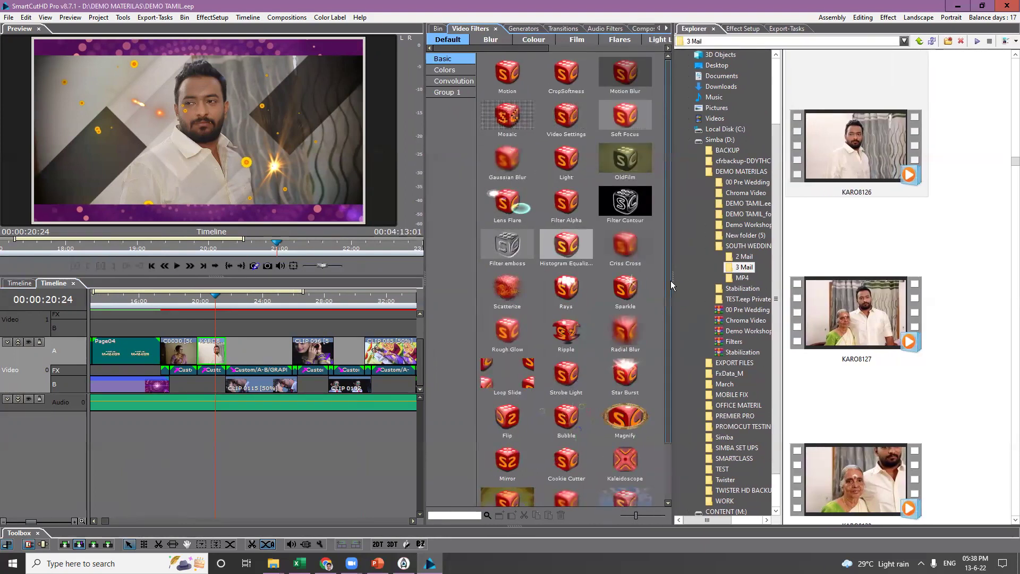
{"action": "left_click_drag", "start_coordinate": [673, 279], "coordinate": [693, 278]}
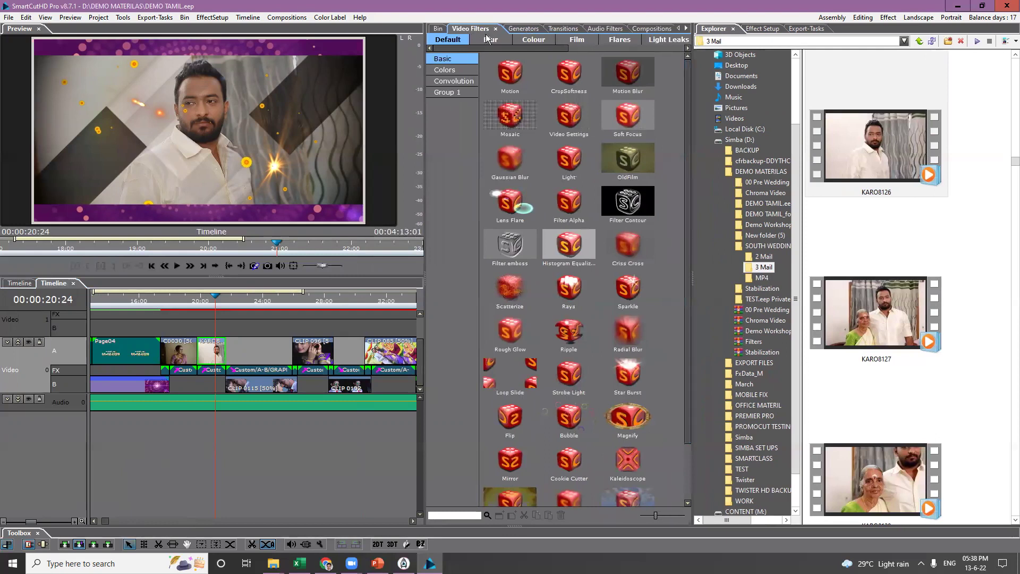
Browse the Film filters, including the cinematic, Digital Grain, movie colour, Old Film and View Finder groups.
{"action": "left_click_drag", "start_coordinate": [500, 48], "coordinate": [533, 45]}
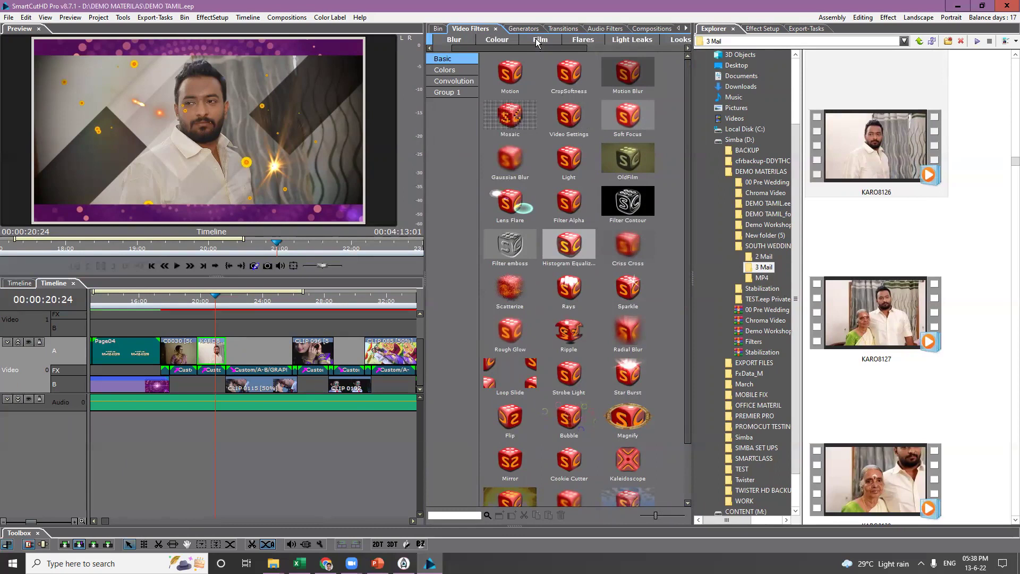
{"action": "left_click", "coordinate": [538, 43]}
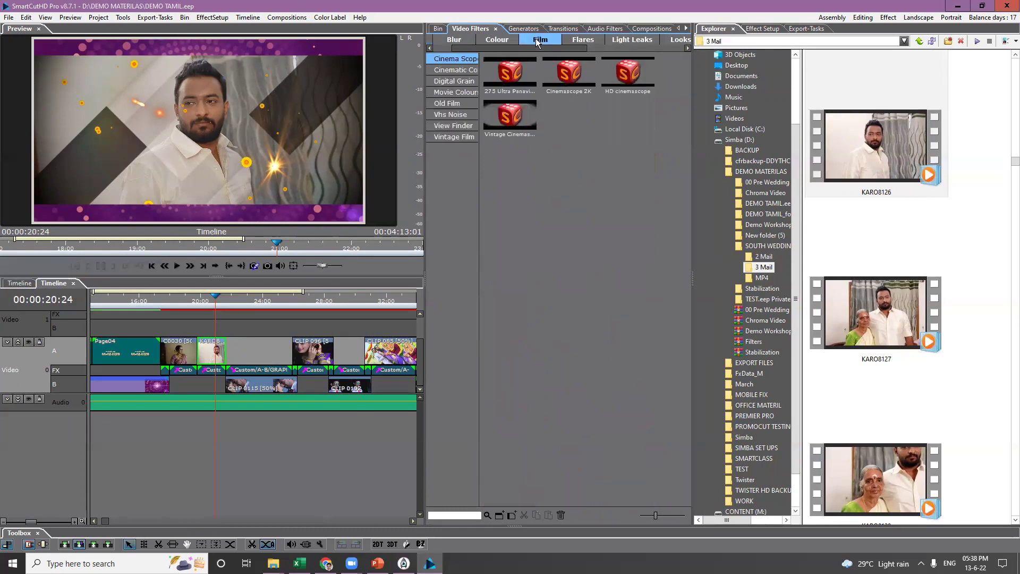
{"action": "left_click", "coordinate": [454, 70]}
{"action": "left_click", "coordinate": [453, 82]}
{"action": "left_click", "coordinate": [455, 92]}
{"action": "left_click", "coordinate": [455, 103]}
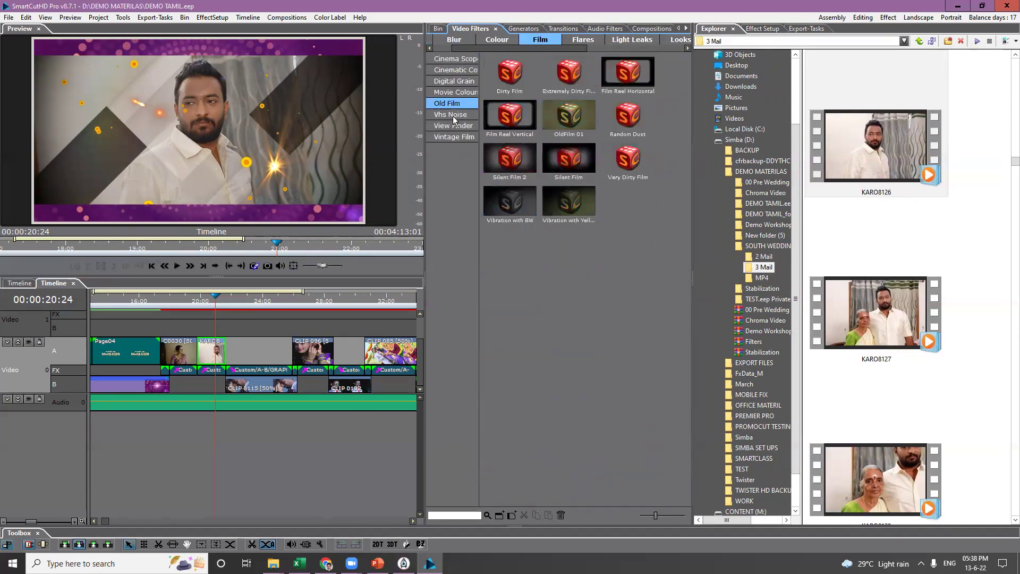
{"action": "left_click", "coordinate": [455, 126]}
Browse the Flares filters, covering the cinematic, Lens Flares, Sun Flares and Bokeh Blur groups.
{"action": "left_click", "coordinate": [584, 41]}
{"action": "left_click", "coordinate": [455, 70]}
{"action": "left_click", "coordinate": [453, 81]}
{"action": "left_click", "coordinate": [461, 93]}
{"action": "left_click", "coordinate": [462, 59]}
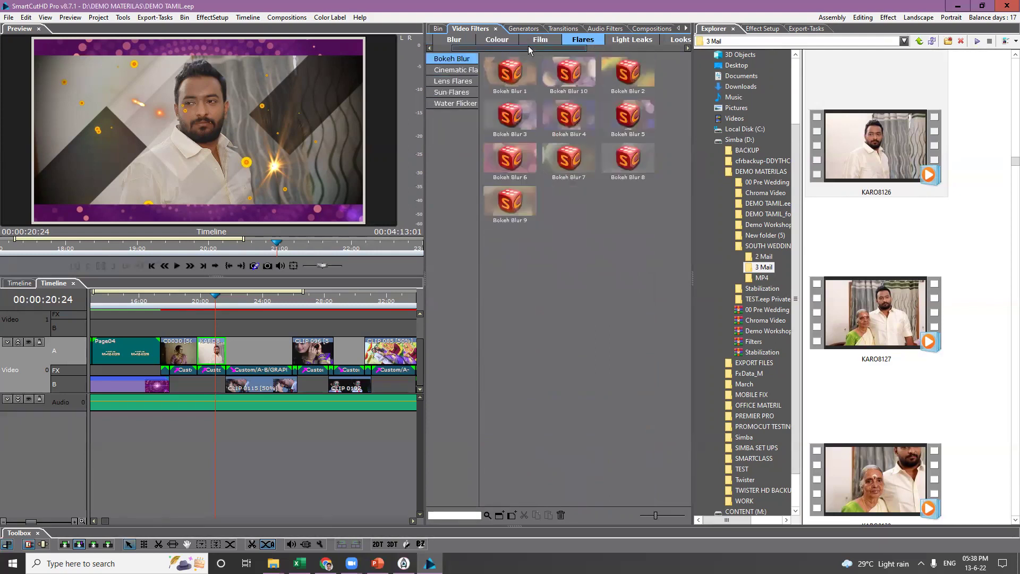
Apply the Still Dreaming filter from the Film cinematic colour group to the KARO8126 clip and view the frame at 00:00:20:06.
{"action": "left_click", "coordinate": [540, 40]}
{"action": "left_click", "coordinate": [458, 70]}
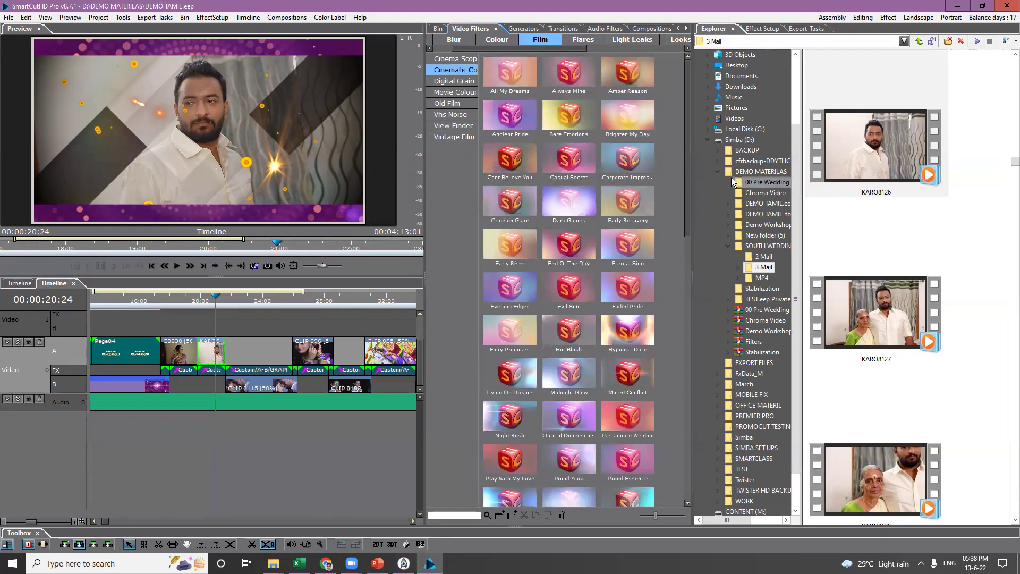
{"action": "scroll", "coordinate": [684, 151], "scroll_direction": "down", "scroll_amount": 3}
{"action": "scroll", "coordinate": [683, 151], "scroll_direction": "down", "scroll_amount": 10}
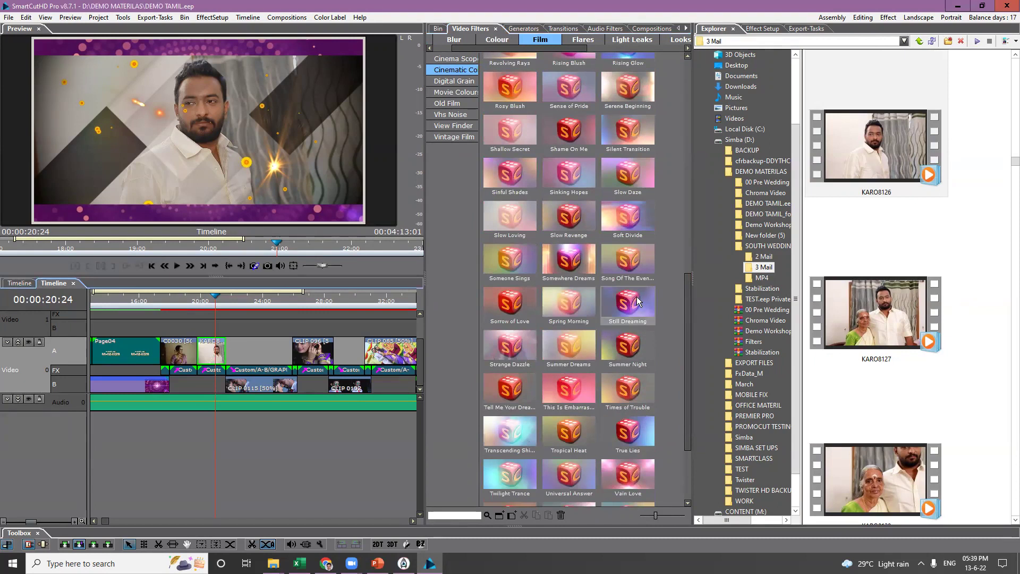
{"action": "left_click_drag", "start_coordinate": [637, 301], "coordinate": [220, 358]}
{"action": "left_click", "coordinate": [204, 298]}
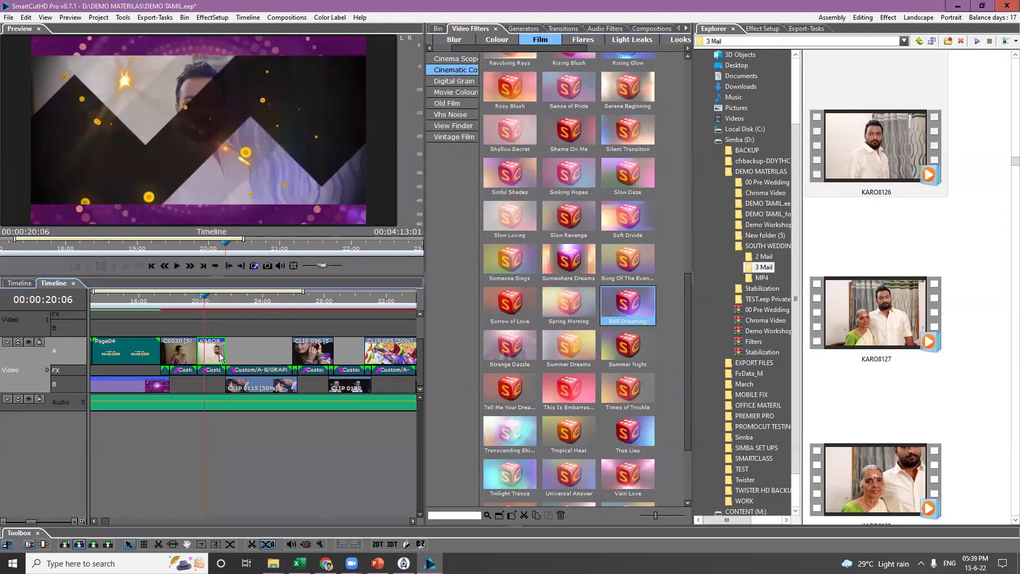
Delete the custom effect on the FX track at the KARO8126 clip and check the filtered frame at 00:00:20:22.
{"action": "left_click", "coordinate": [211, 370]}
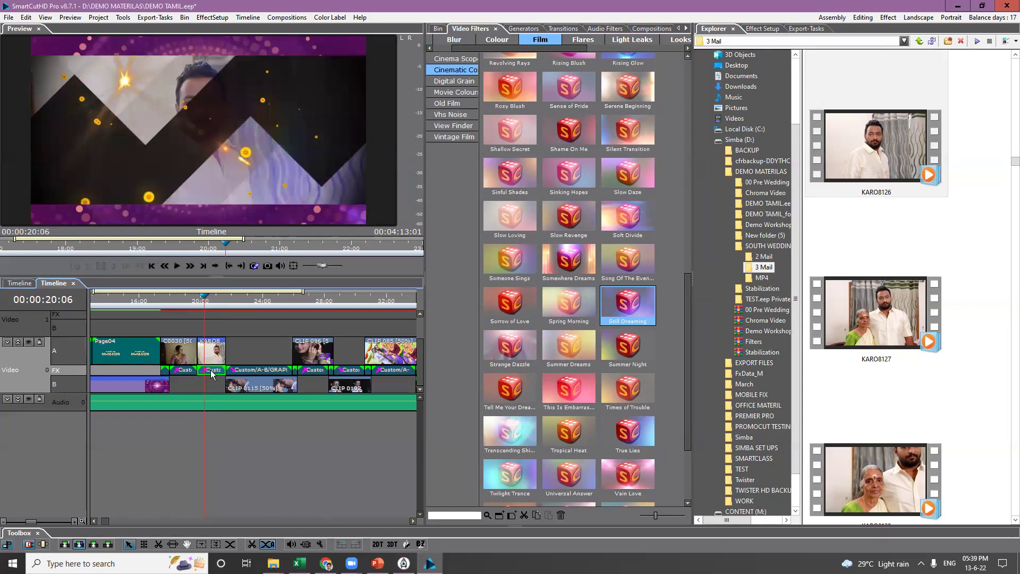
{"action": "key", "text": "Delete"}
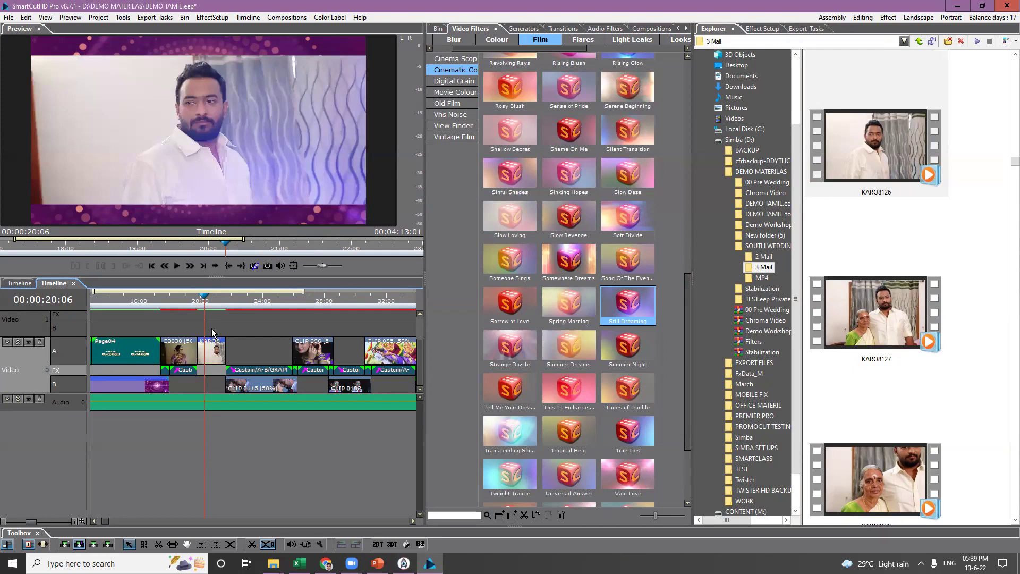
{"action": "left_click", "coordinate": [215, 304]}
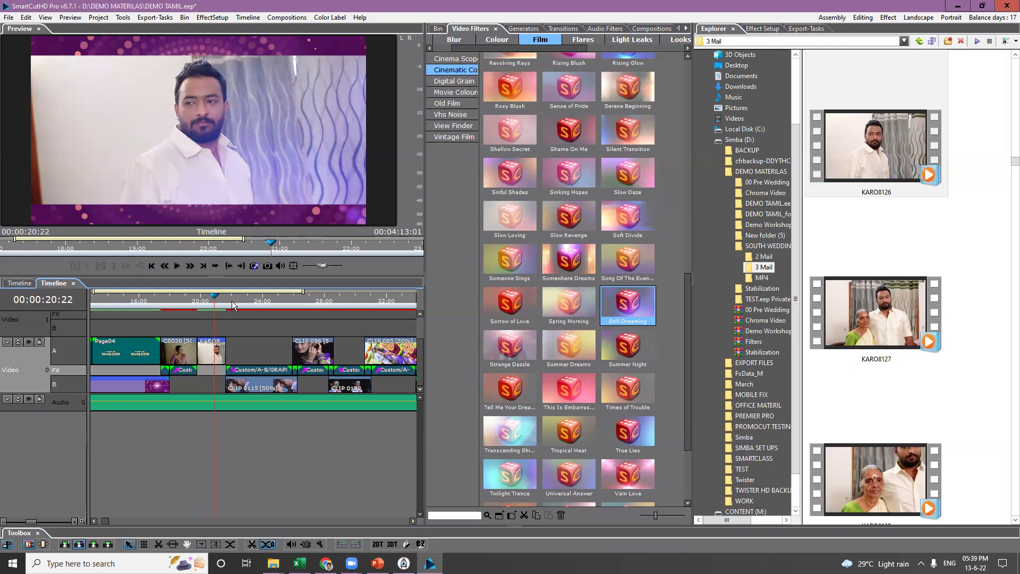
Delete the Custom/A-B/GRAPHI effect over CLIP 0115 and check the frame at 00:00:22:09 full screen.
{"action": "left_click", "coordinate": [237, 302]}
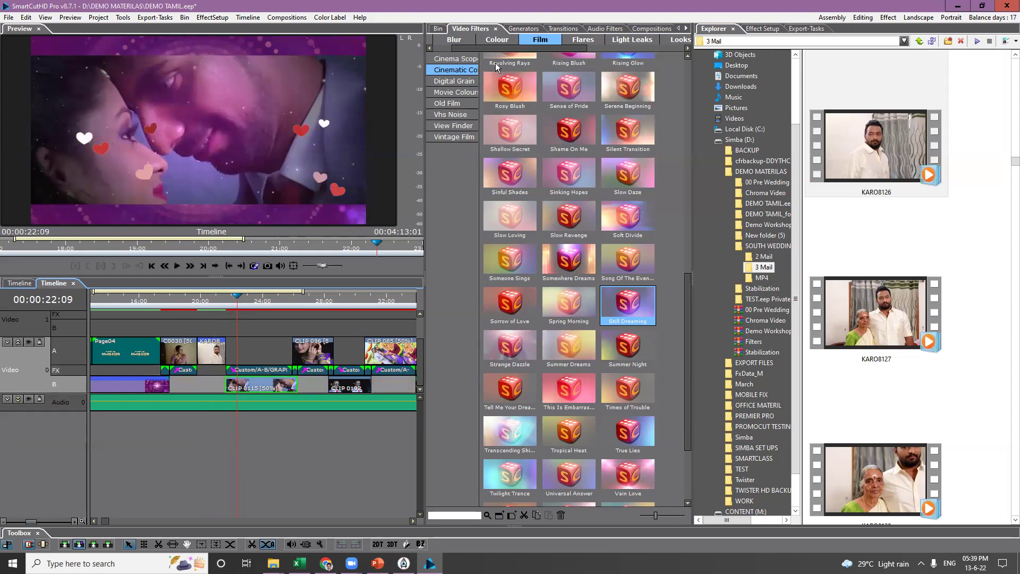
{"action": "left_click", "coordinate": [441, 28]}
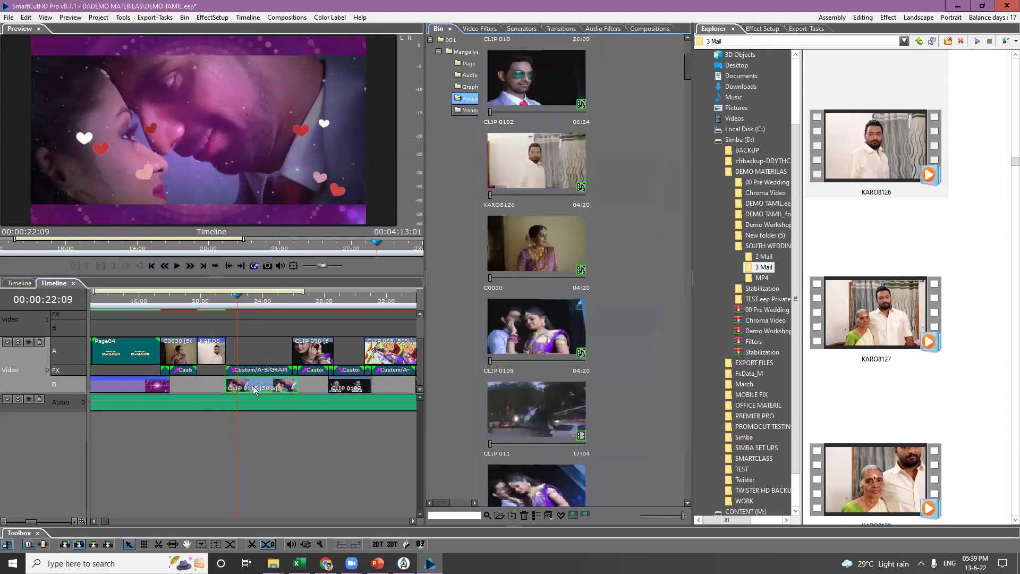
{"action": "left_click", "coordinate": [261, 370]}
{"action": "key", "text": "Delete"}
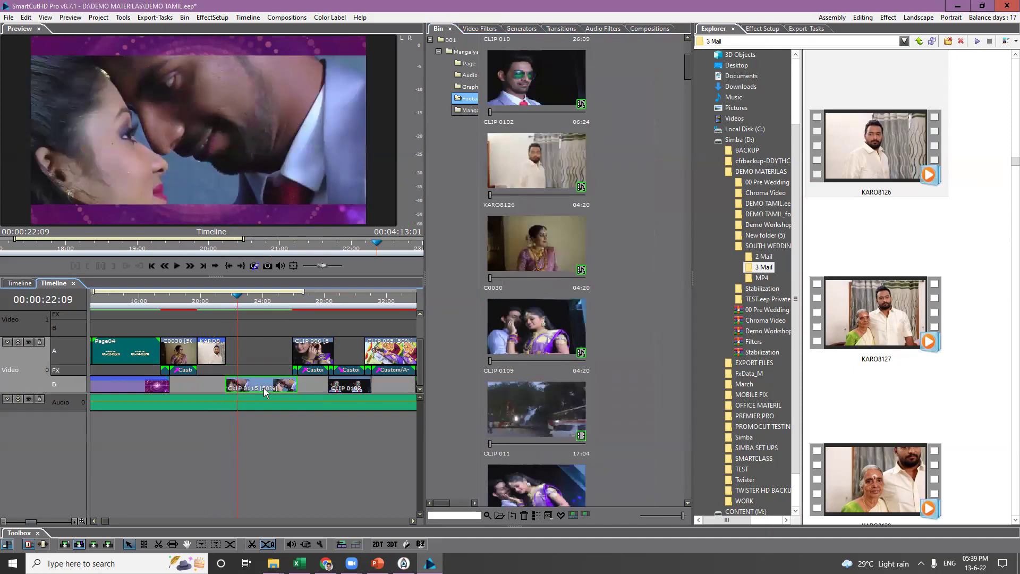
{"action": "double_click", "coordinate": [229, 181]}
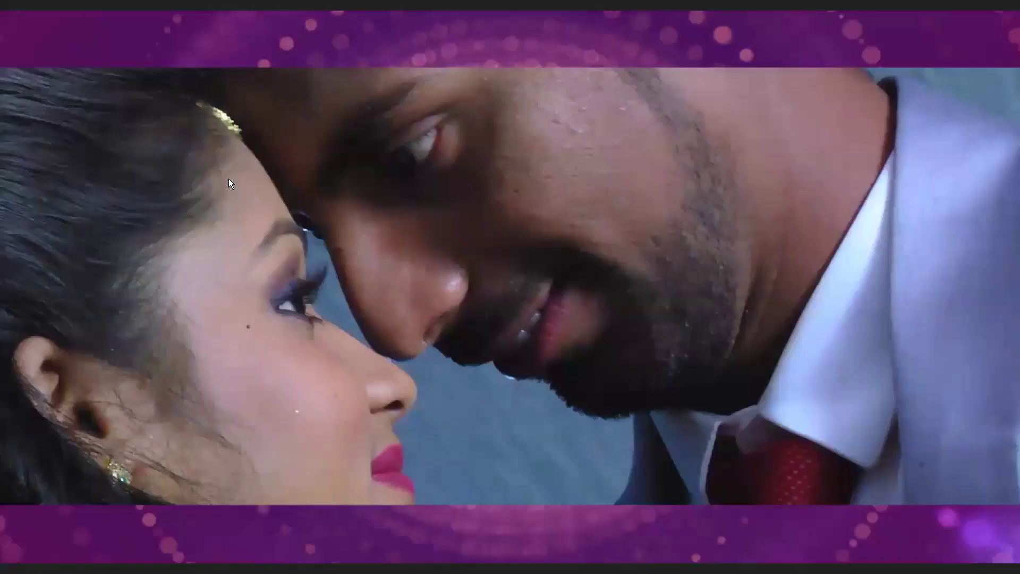
{"action": "double_click", "coordinate": [229, 179]}
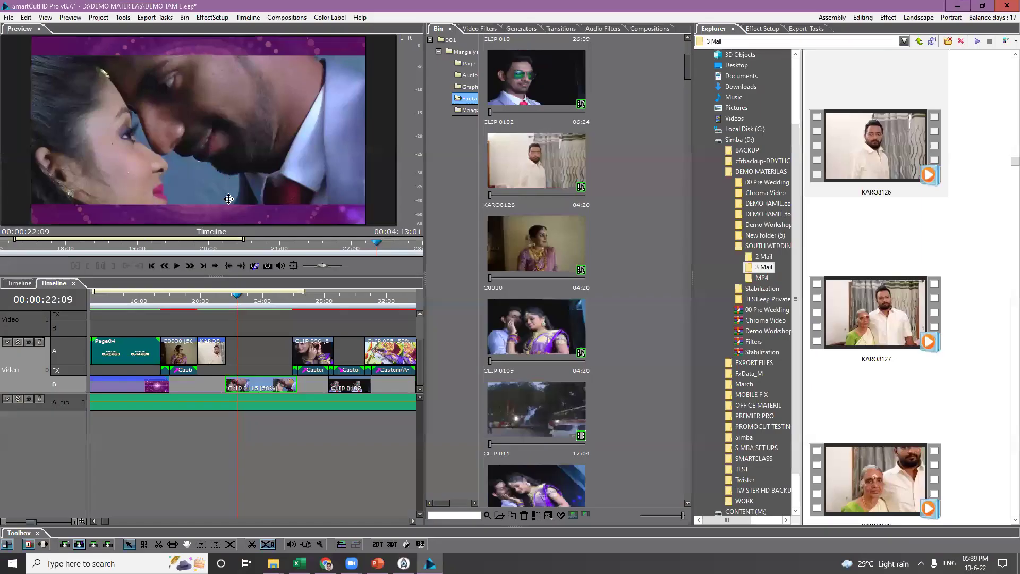
Locate the source of the timeline's CLIP 0115 segment in the bin and select it there.
{"action": "left_click", "coordinate": [274, 387]}
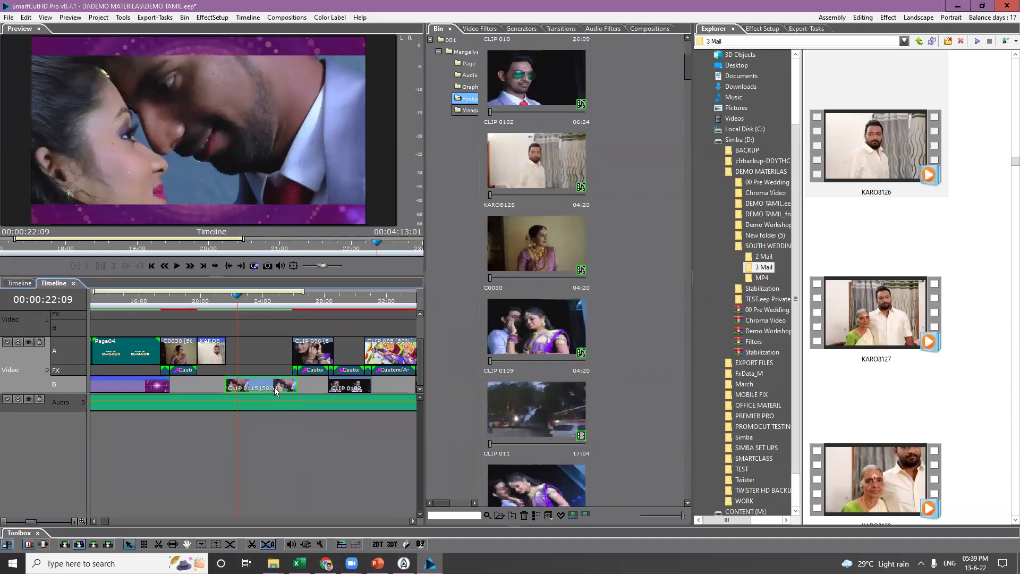
{"action": "right_click", "coordinate": [274, 387]}
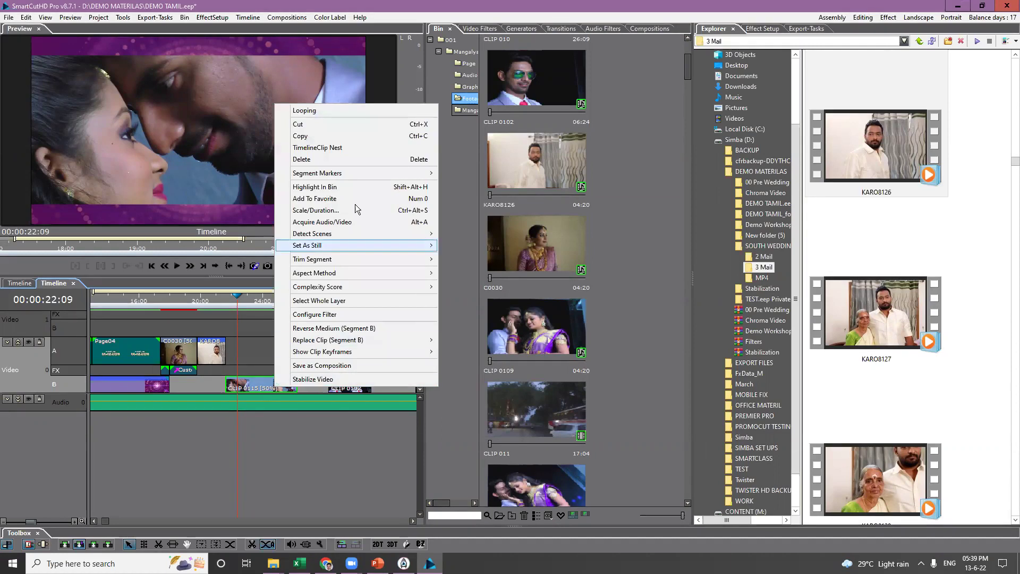
{"action": "left_click", "coordinate": [341, 186]}
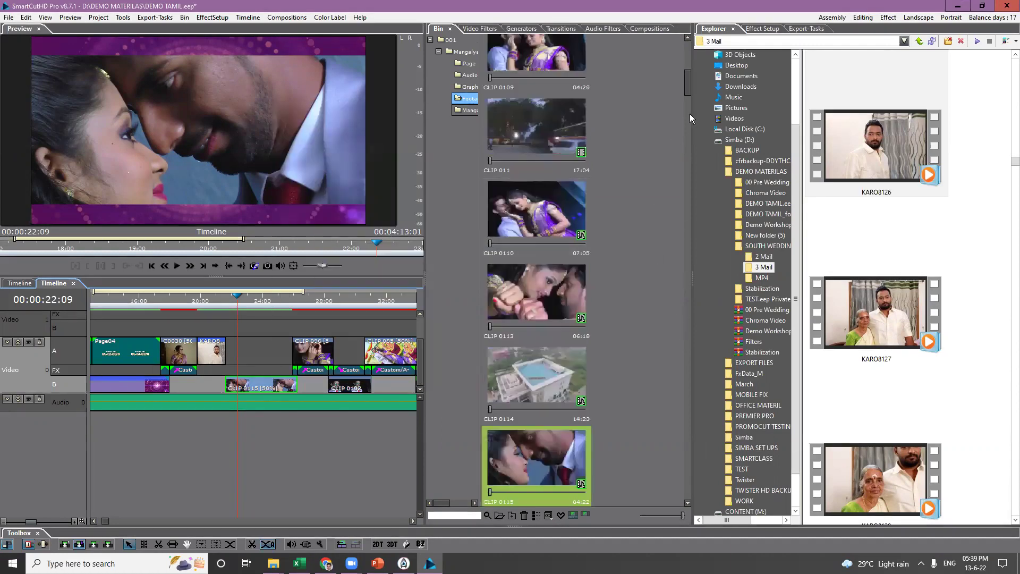
{"action": "left_click_drag", "start_coordinate": [689, 85], "coordinate": [689, 100]}
{"action": "left_click", "coordinate": [513, 215]}
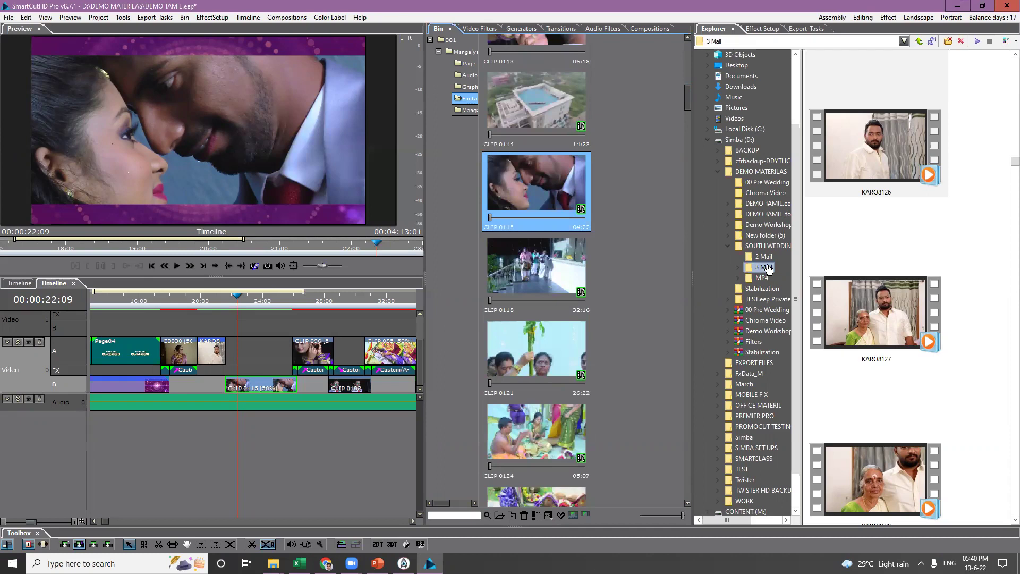
Open the 3 Mail folder under DEMO MATERILAS > SOUTH WEDDING FOTTAGE in the file explorer.
{"action": "left_click", "coordinate": [703, 141]}
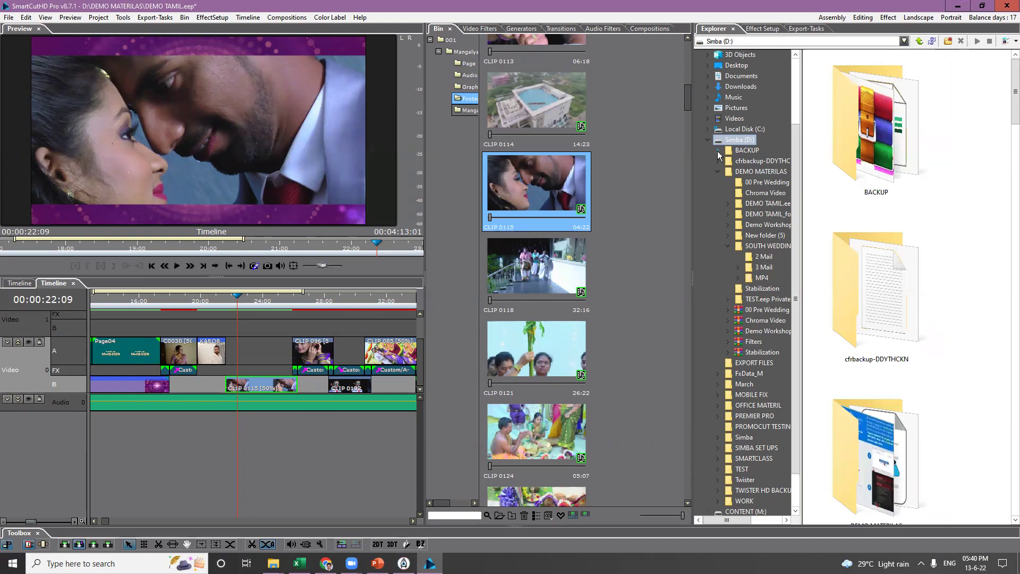
{"action": "left_click", "coordinate": [759, 174]}
{"action": "left_click", "coordinate": [765, 245]}
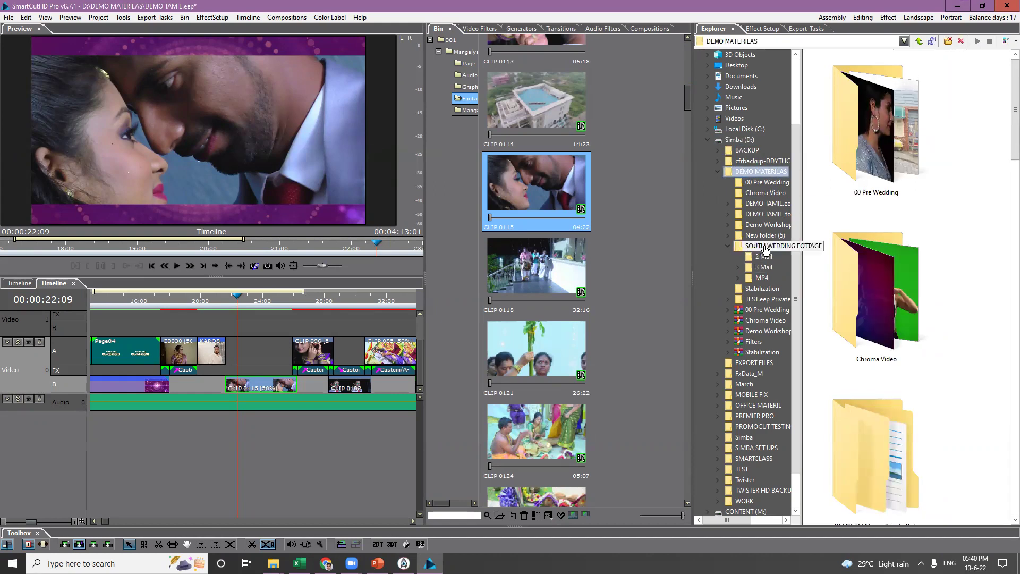
{"action": "left_click", "coordinate": [735, 267]}
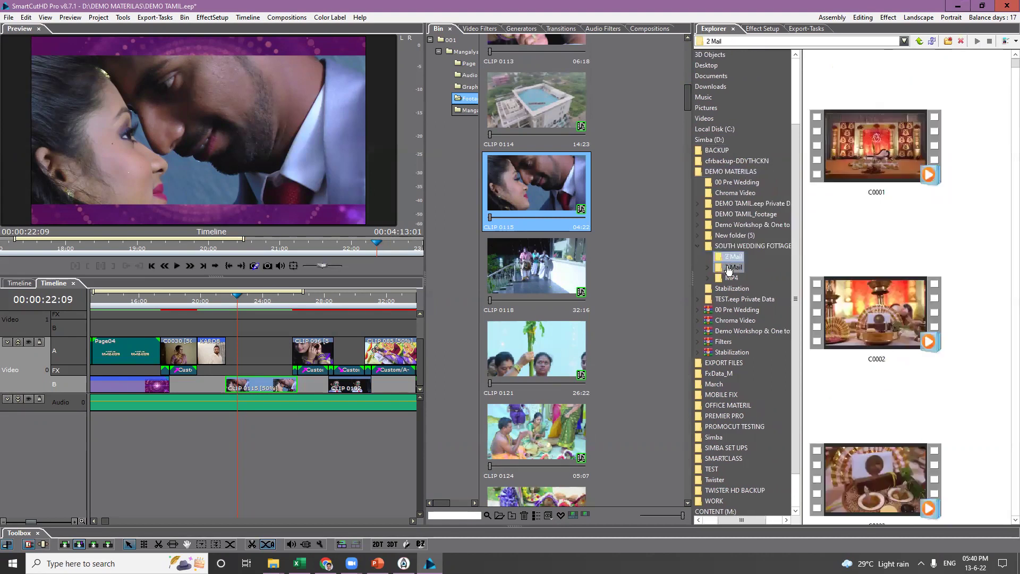
{"action": "scroll", "coordinate": [887, 247], "scroll_direction": "down", "scroll_amount": 3}
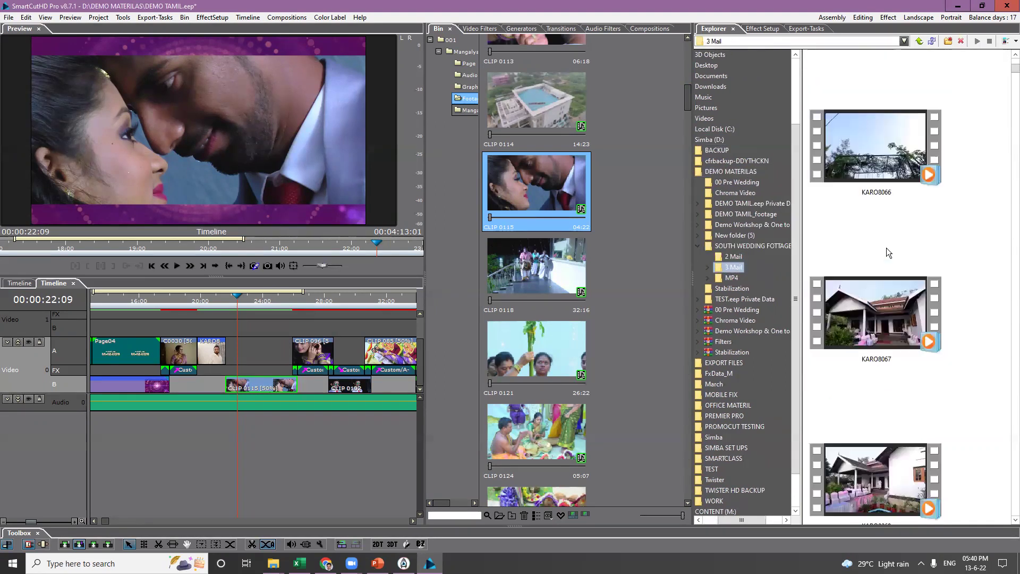
Play KARO8066 in Windows Media Player with the sound muted to review the footage, and close the player.
{"action": "left_click", "coordinate": [878, 155]}
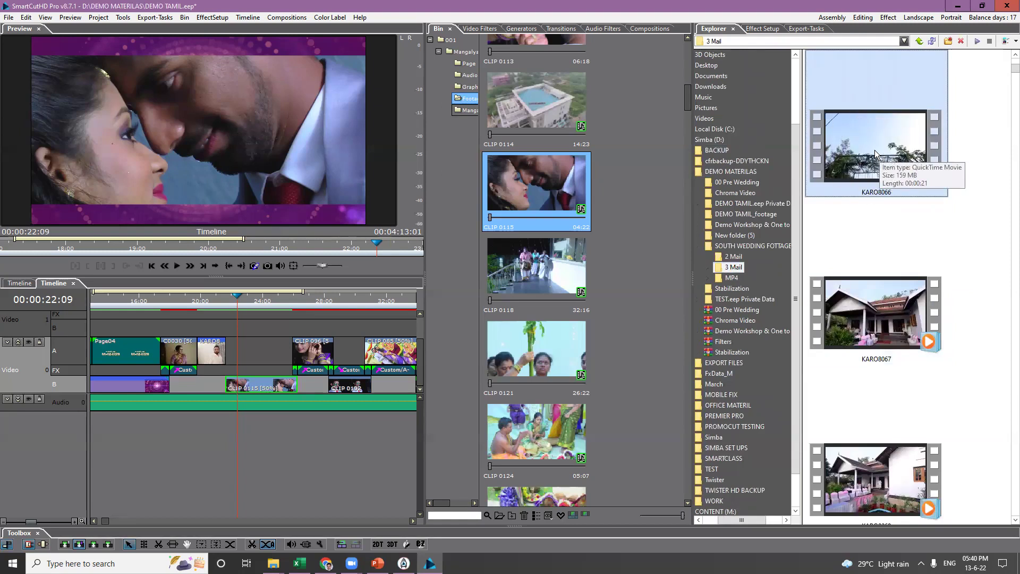
{"action": "right_click", "coordinate": [856, 149]}
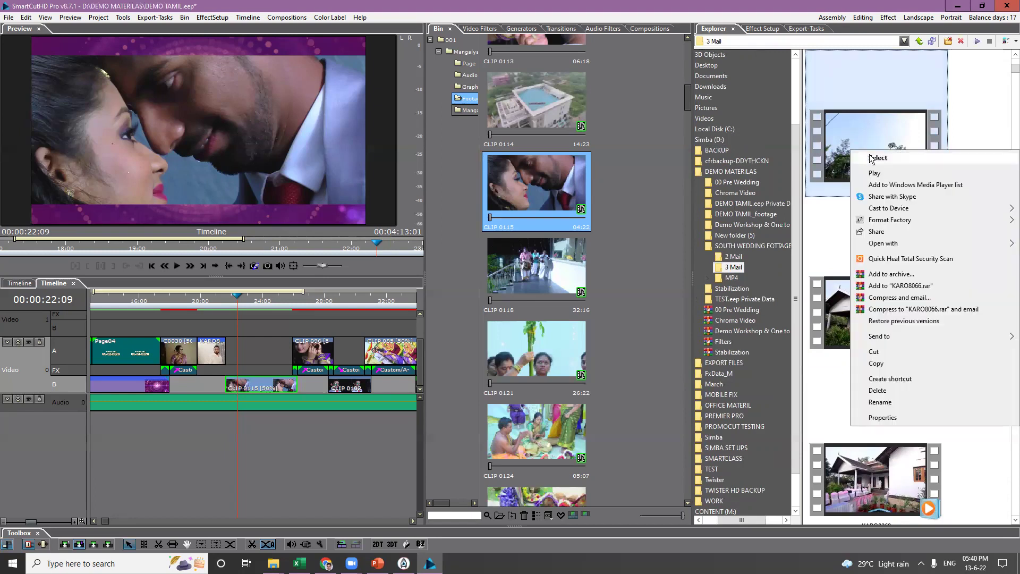
{"action": "mouse_move", "coordinate": [896, 246]}
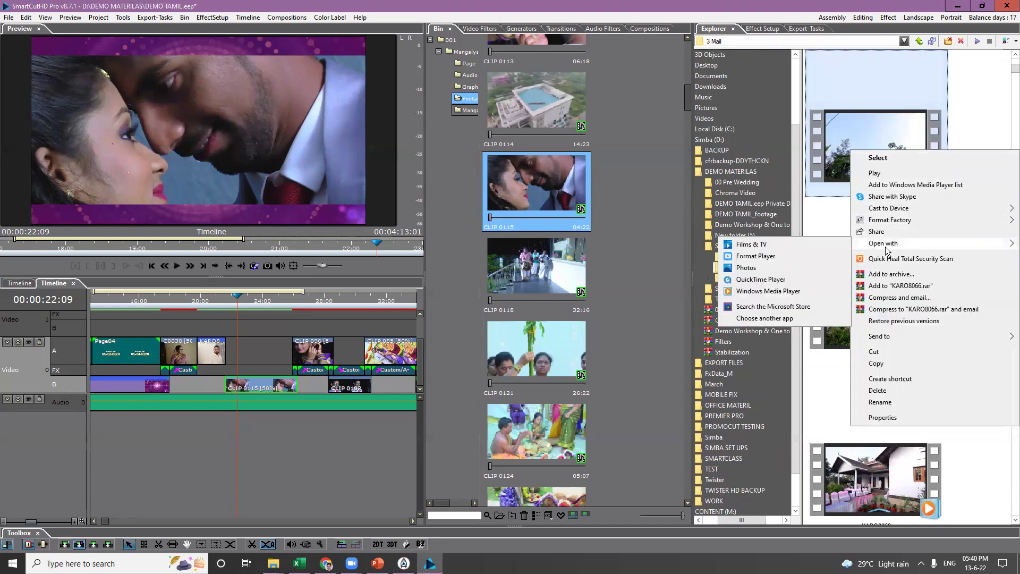
{"action": "left_click", "coordinate": [780, 293]}
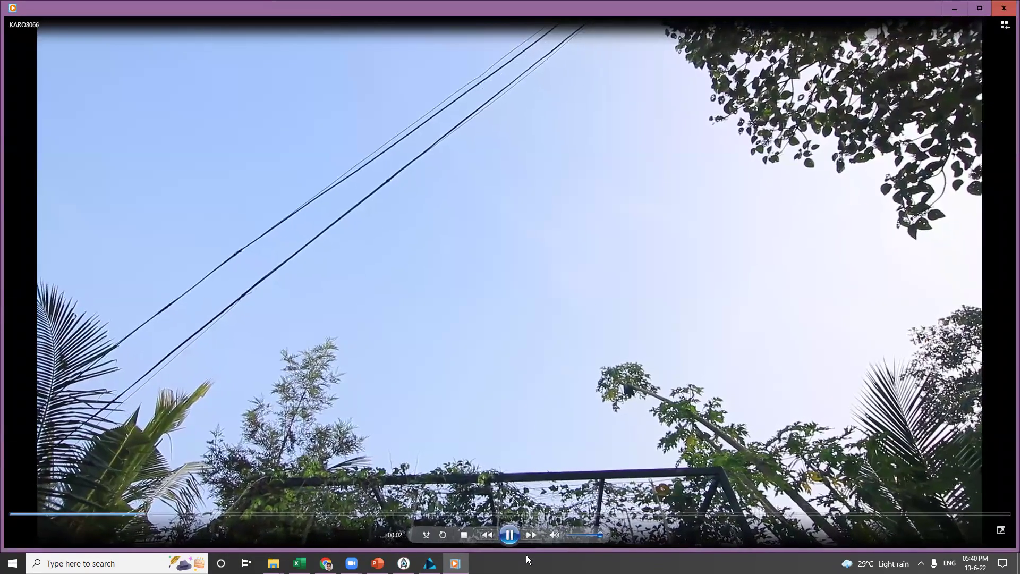
{"action": "left_click", "coordinate": [556, 536]}
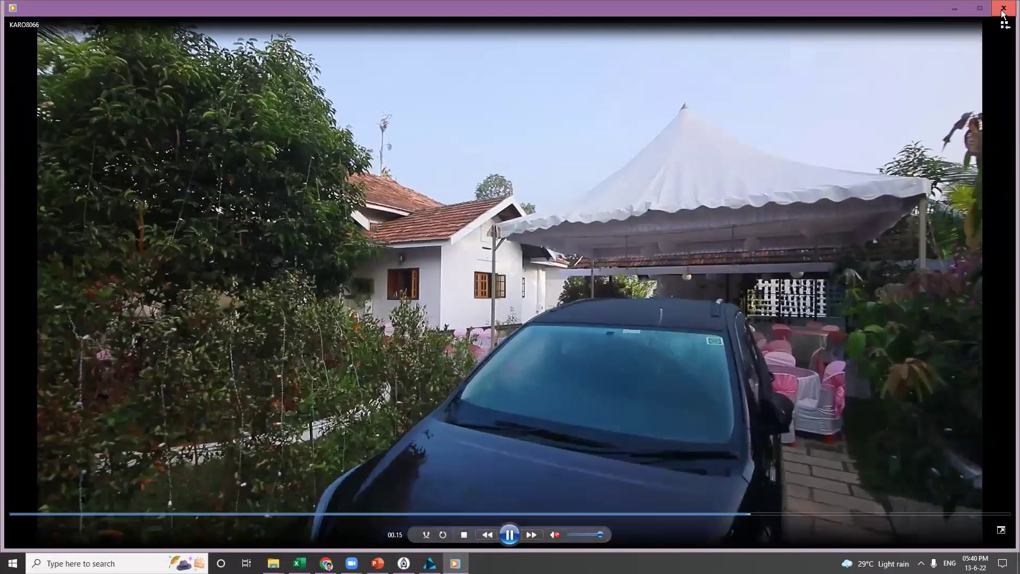
{"action": "left_click", "coordinate": [1003, 9]}
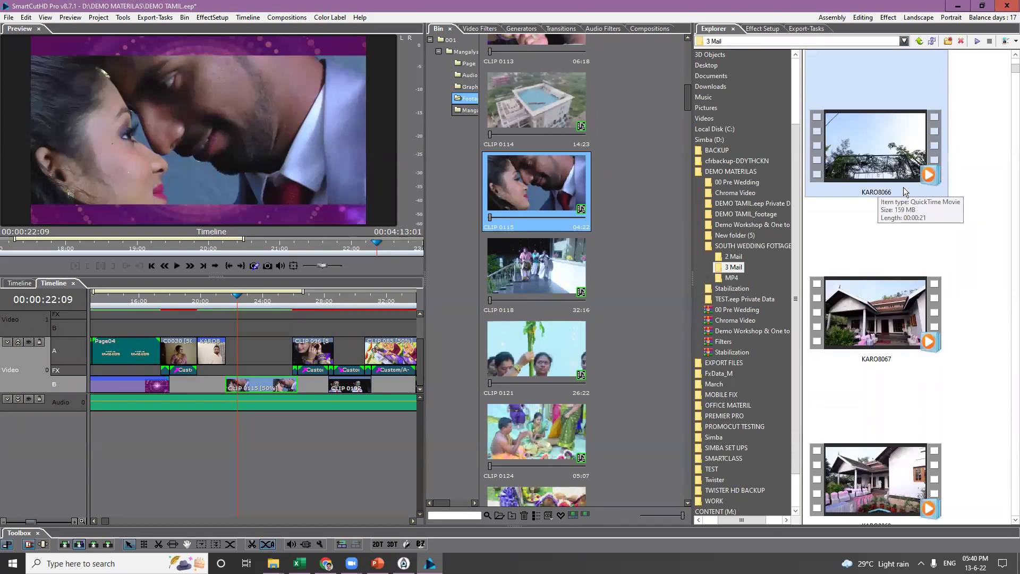
Replace CLIP 0115 in the bin with KARO8066 and check the timeline frames up to 00:00:23:06.
{"action": "left_click", "coordinate": [886, 165]}
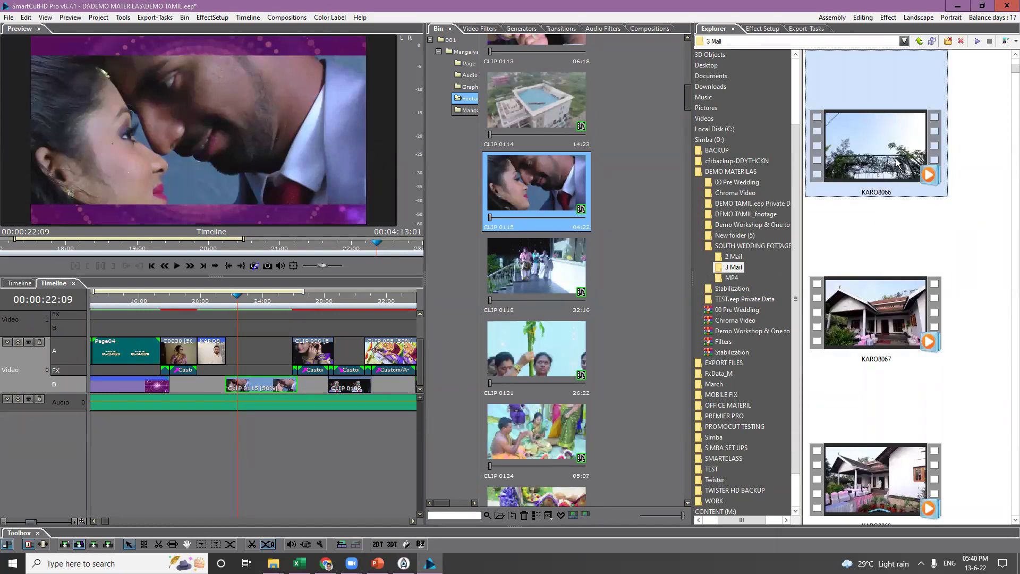
{"action": "left_click_drag", "start_coordinate": [881, 130], "coordinate": [540, 196]}
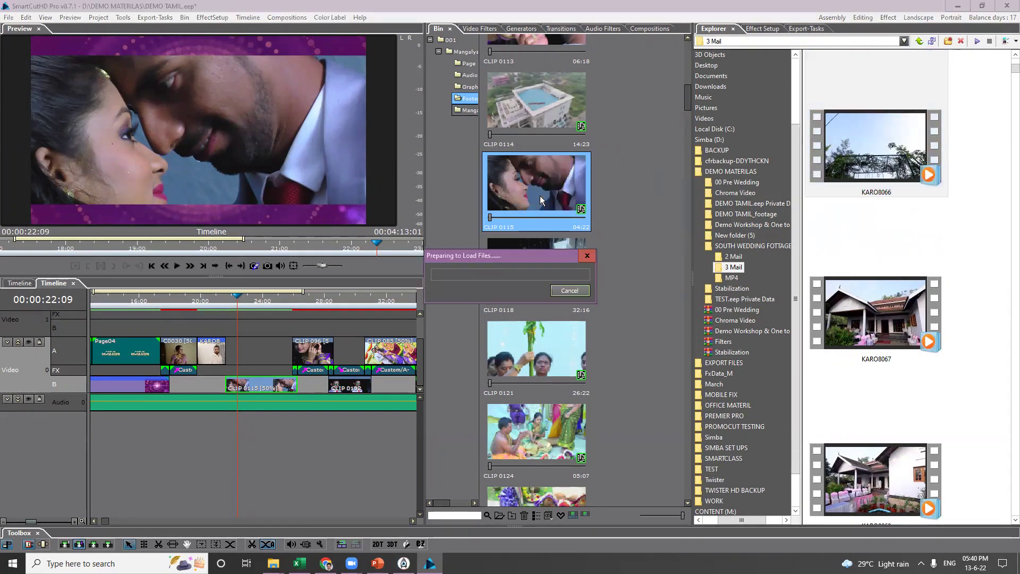
{"action": "left_click", "coordinate": [243, 301]}
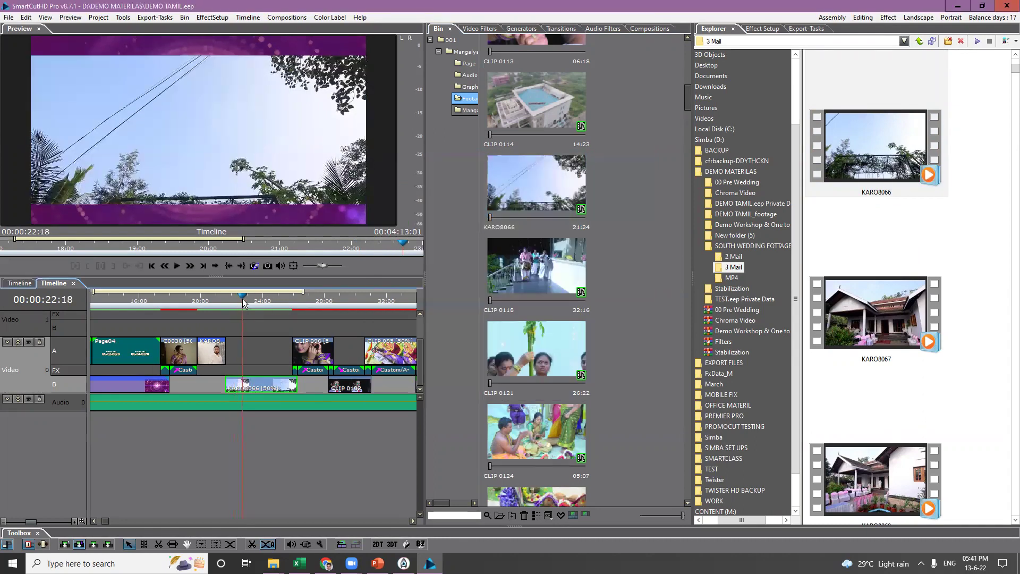
{"action": "left_click_drag", "start_coordinate": [243, 301], "coordinate": [251, 301]}
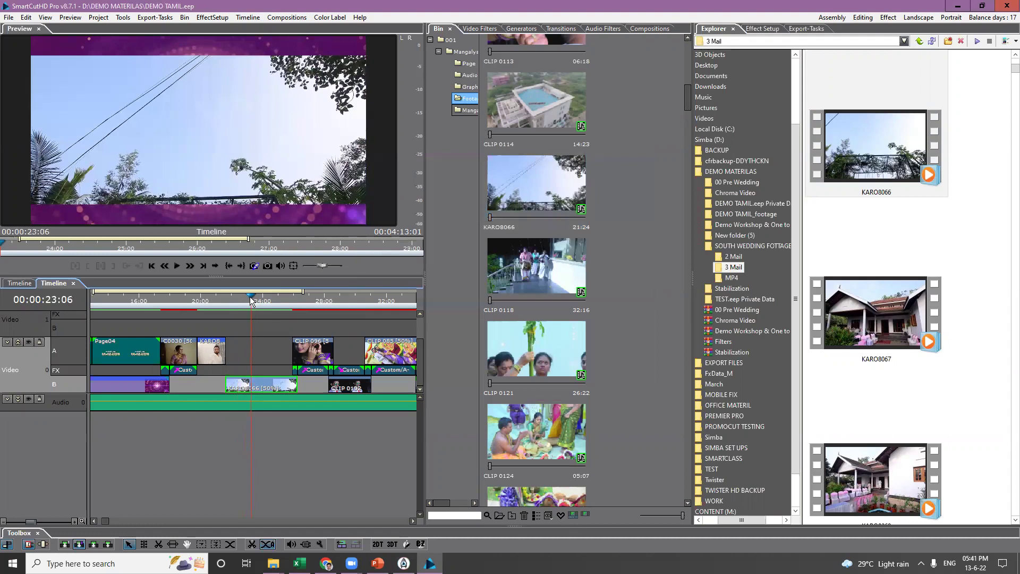
Play the first seconds of KARO8066 in Windows Media Player again to compare it with the timeline clip.
{"action": "right_click", "coordinate": [936, 149]}
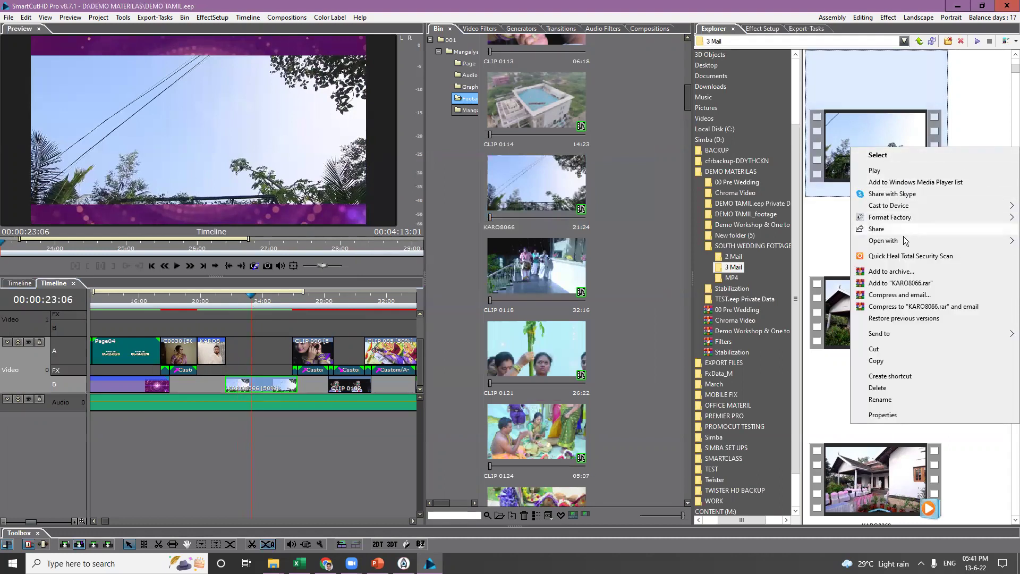
{"action": "mouse_move", "coordinate": [905, 240]}
{"action": "left_click", "coordinate": [810, 289]}
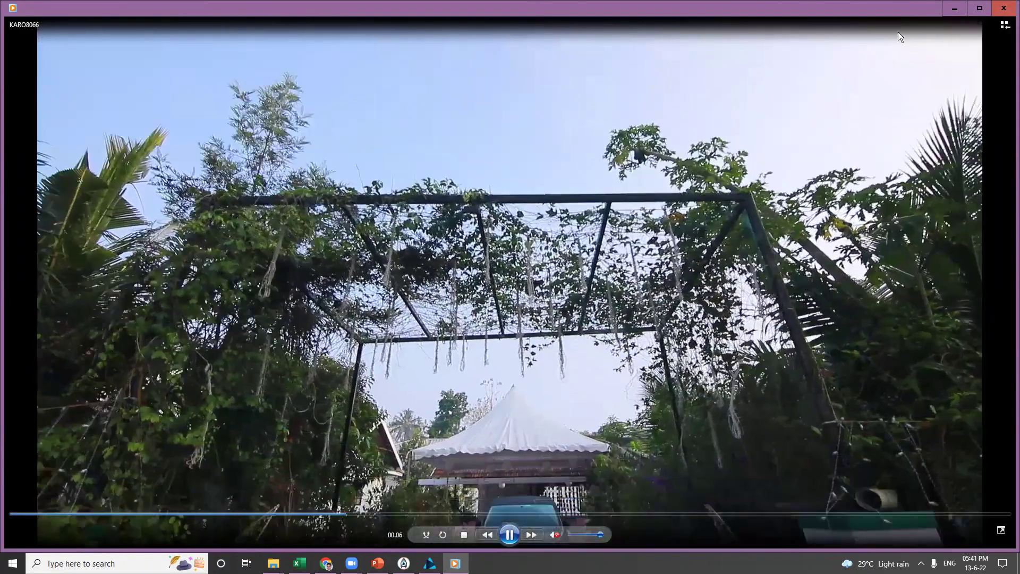
{"action": "left_click", "coordinate": [1004, 8]}
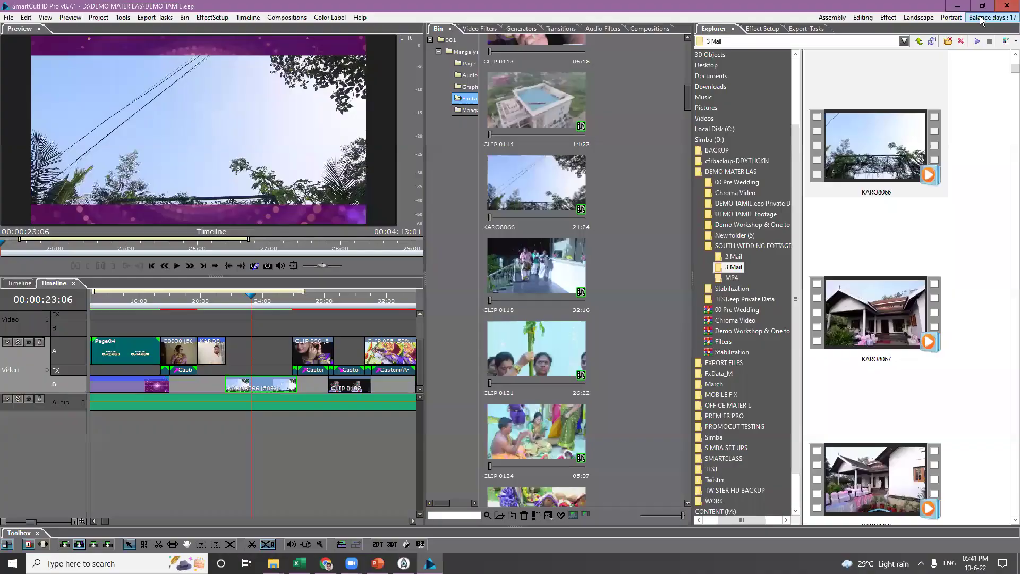
Inspect the Scale/Duration settings of the KARO8066 segment on the timeline and close them without changes.
{"action": "right_click", "coordinate": [259, 391]}
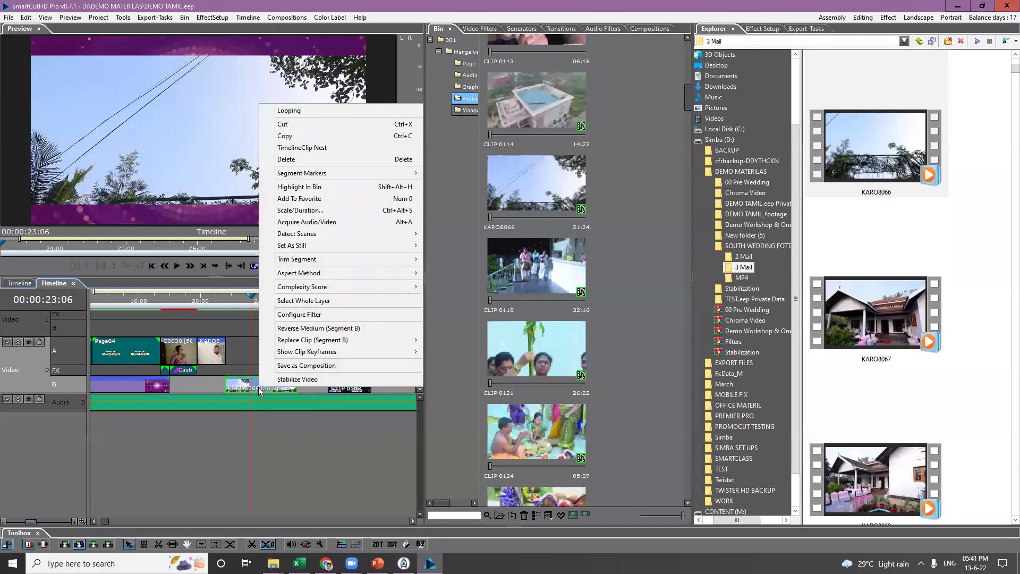
{"action": "left_click", "coordinate": [325, 211]}
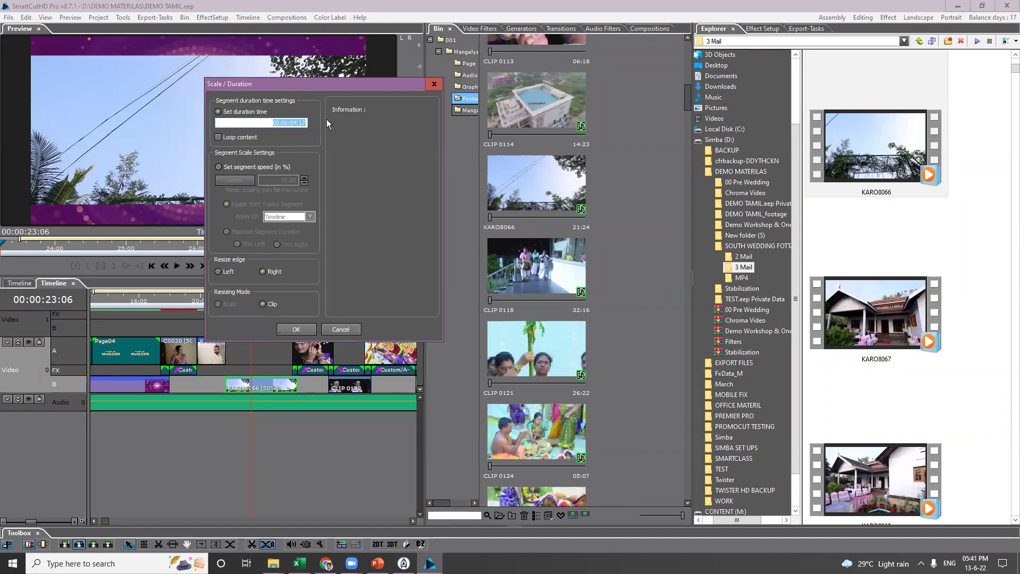
{"action": "left_click", "coordinate": [434, 85]}
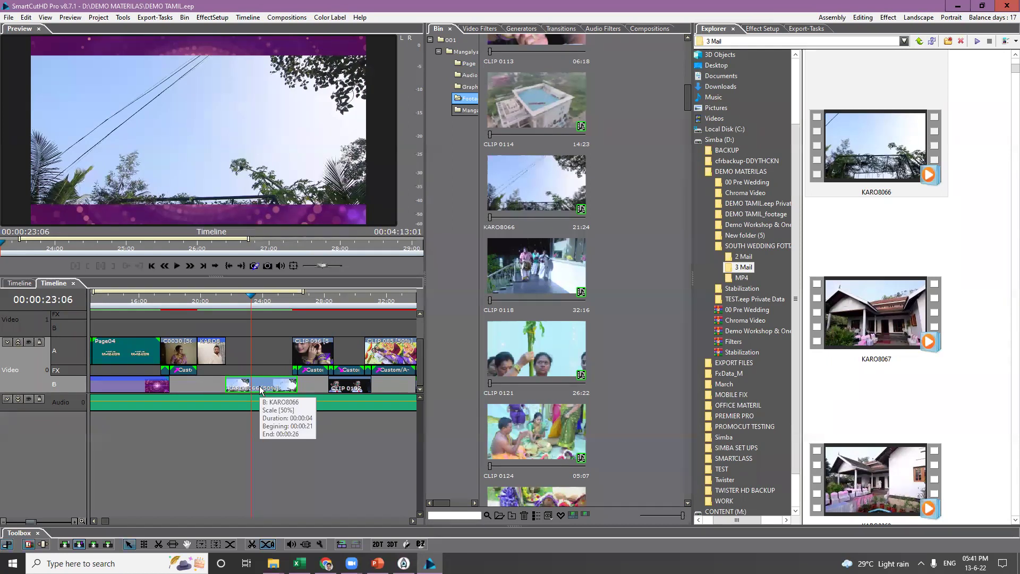
Locate the KARO8066 timeline segment's source in the bin, replace it again with KARO8066 from the 3 Mail folder, and check the timeline at 00:00:22:24.
{"action": "left_click", "coordinate": [254, 307]}
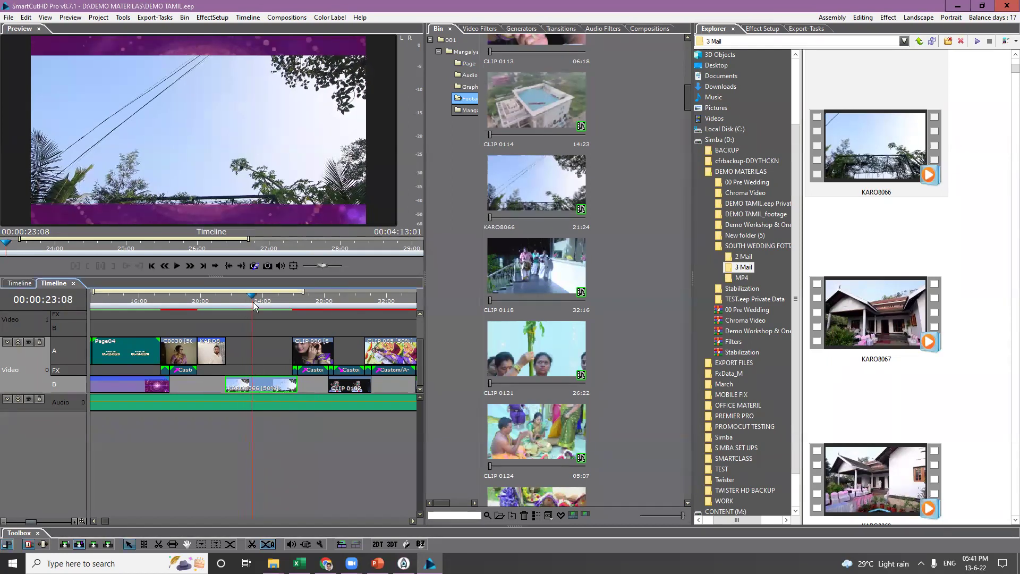
{"action": "right_click", "coordinate": [268, 387]}
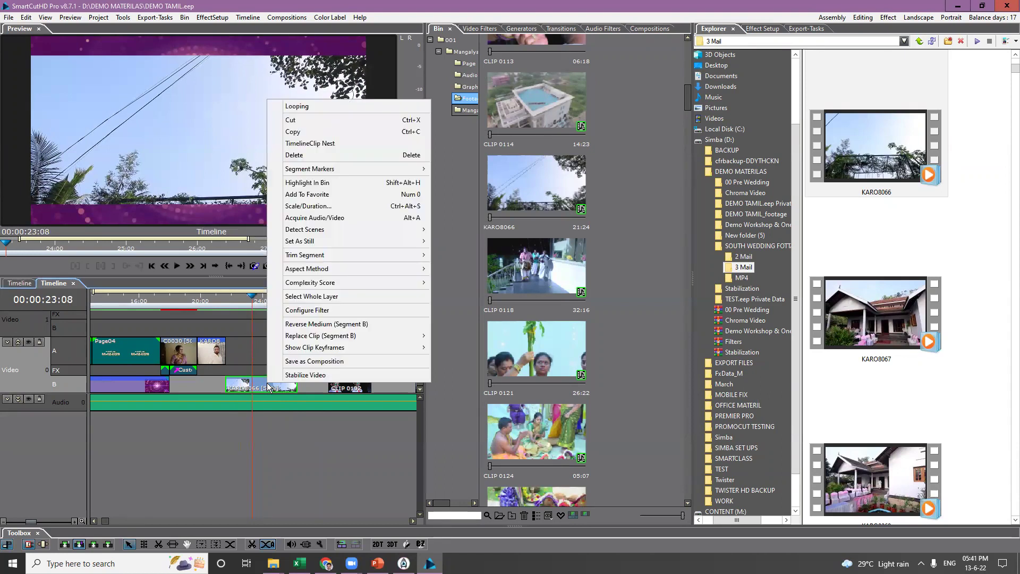
{"action": "left_click", "coordinate": [296, 183]}
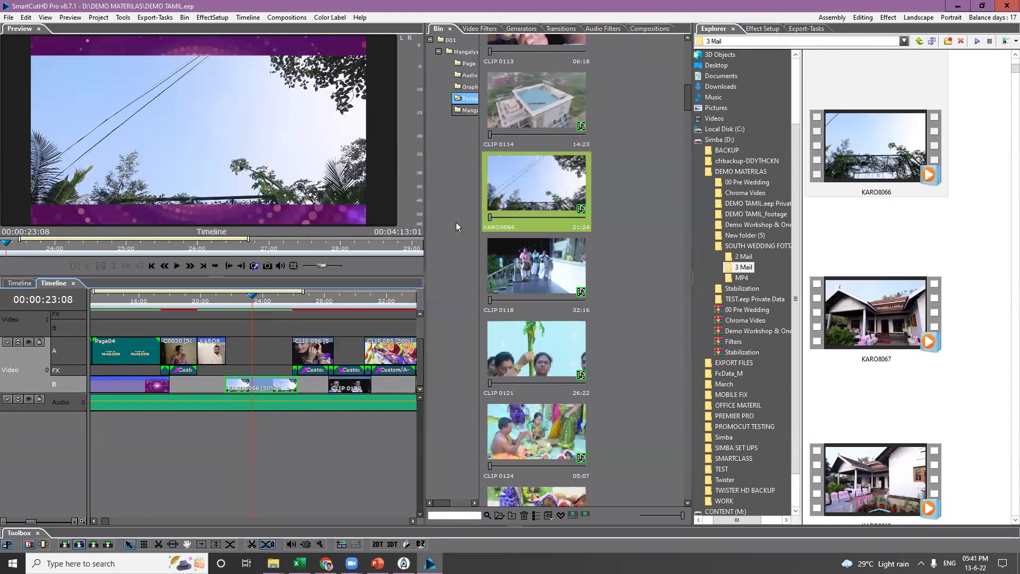
{"action": "left_click", "coordinate": [527, 185]}
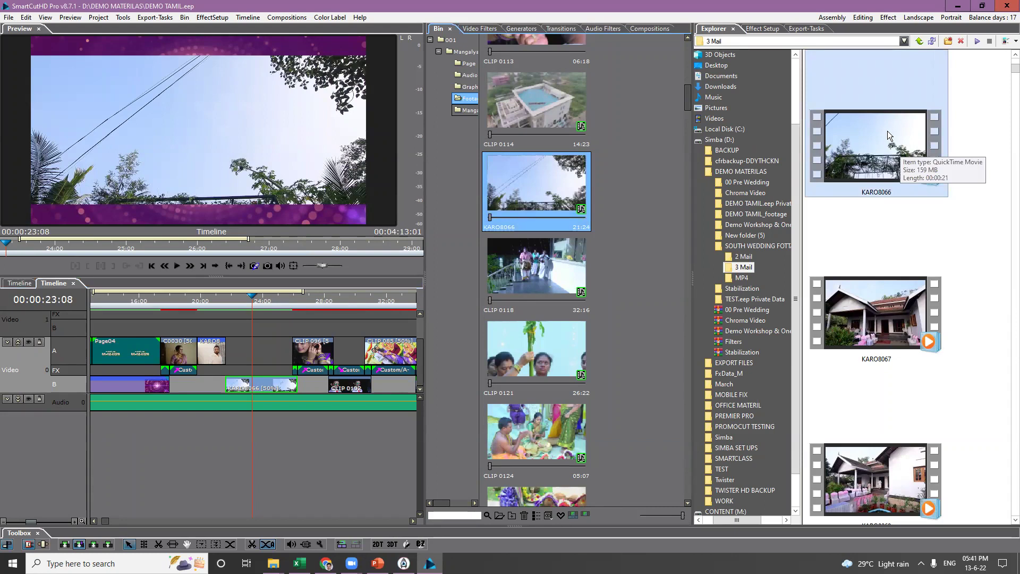
{"action": "left_click_drag", "start_coordinate": [894, 201], "coordinate": [542, 198]}
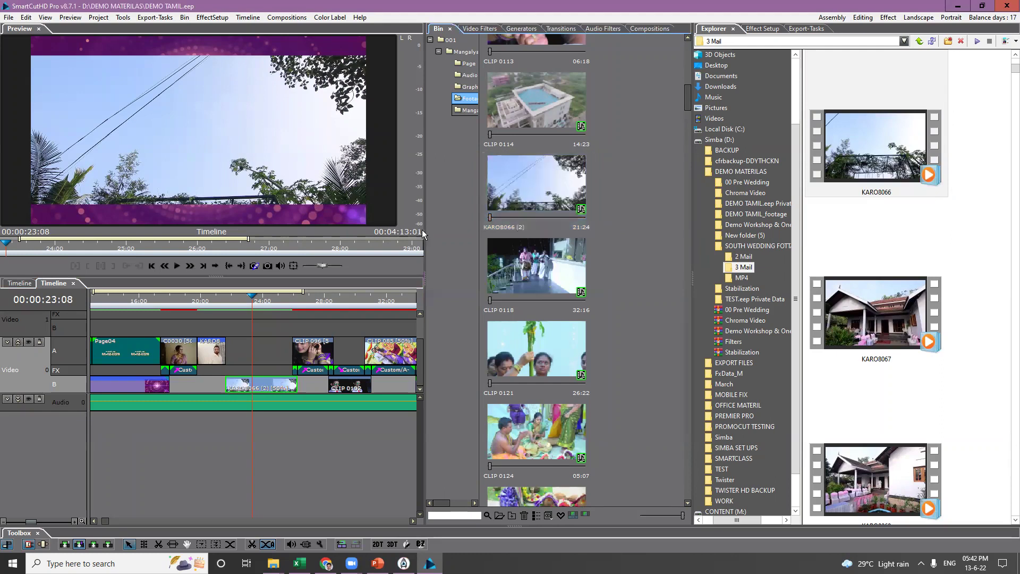
{"action": "left_click", "coordinate": [247, 302]}
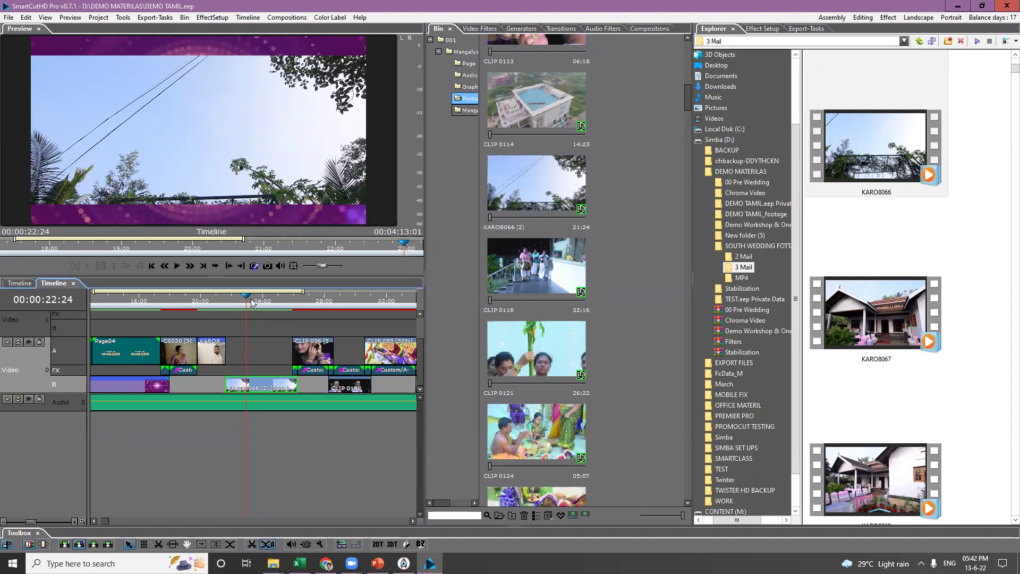
Open the KARO8066 segment's source clip in a widened preview and inspect its picture full-screen.
{"action": "double_click", "coordinate": [263, 387]}
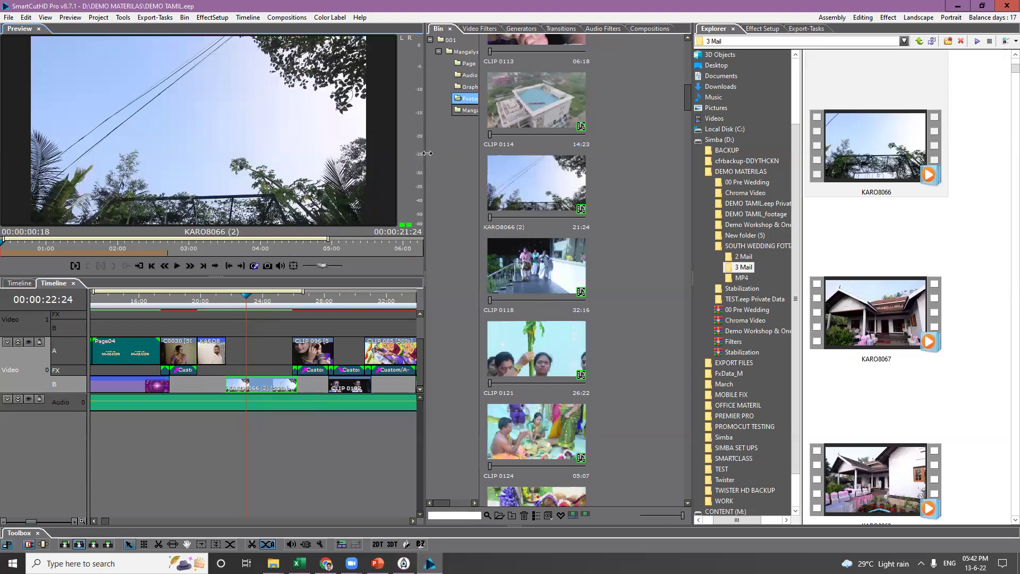
{"action": "left_click_drag", "start_coordinate": [427, 153], "coordinate": [504, 153]}
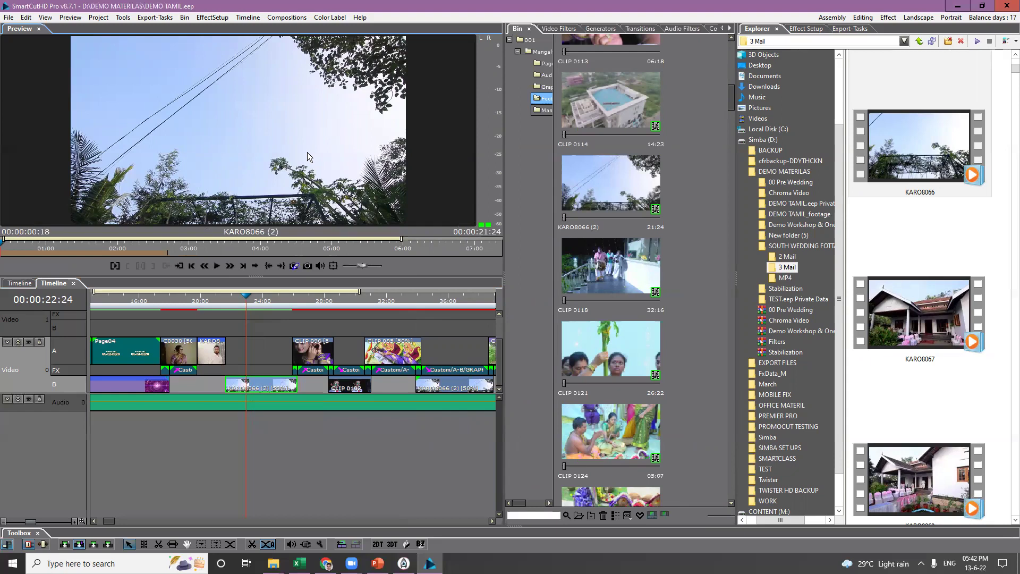
{"action": "double_click", "coordinate": [266, 136]}
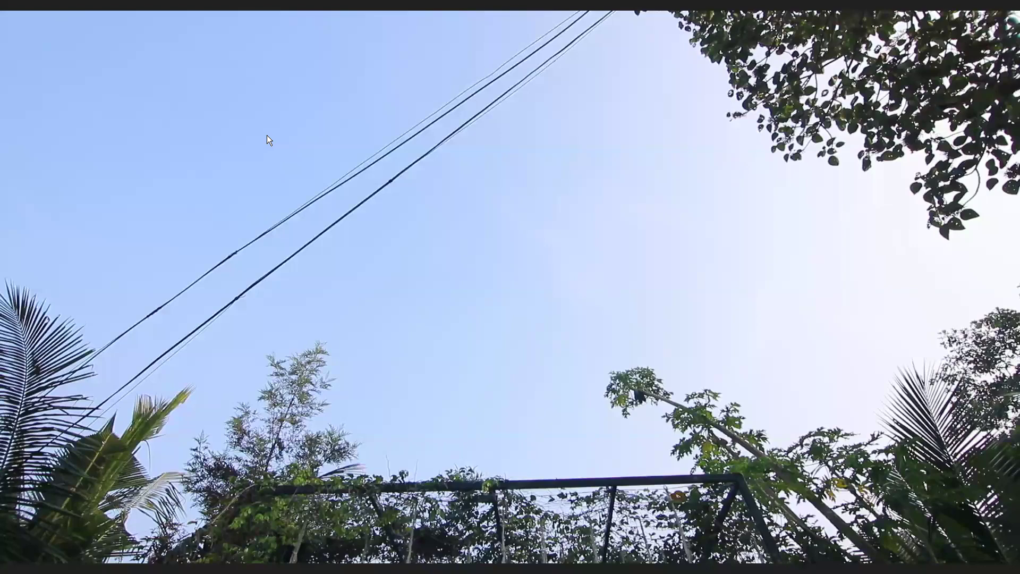
{"action": "double_click", "coordinate": [267, 136]}
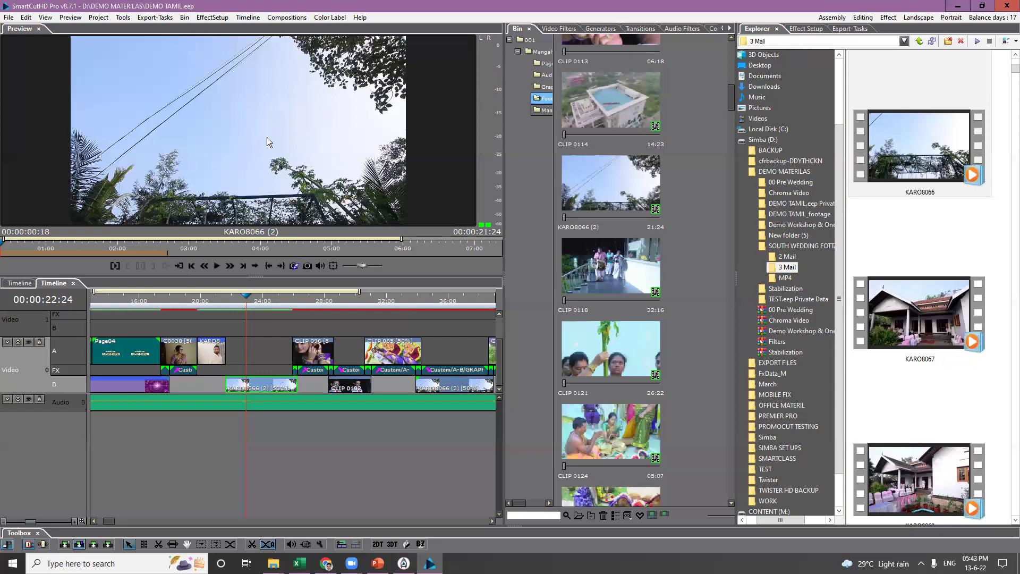
{"action": "double_click", "coordinate": [229, 134]}
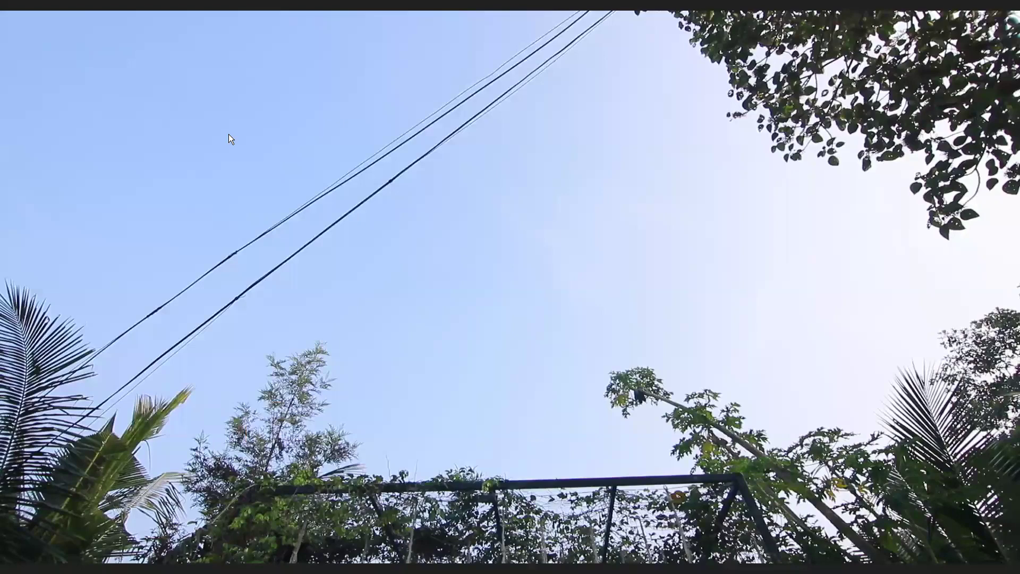
{"action": "double_click", "coordinate": [228, 139]}
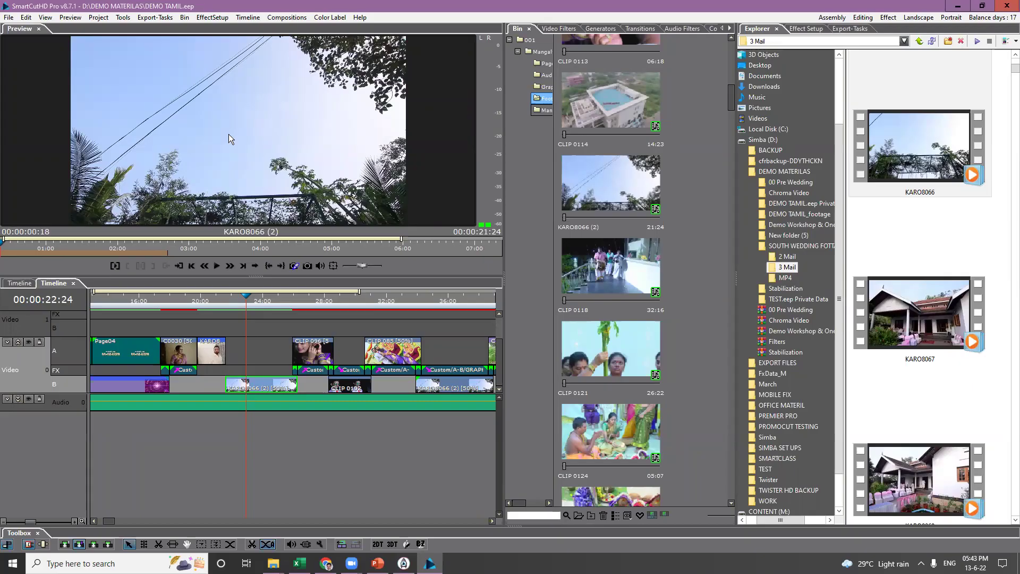
Shift the used portion of the KARO8066 segment to start at about 00:00:10:37 in the source clip, and play it on the timeline.
{"action": "left_click", "coordinate": [250, 382]}
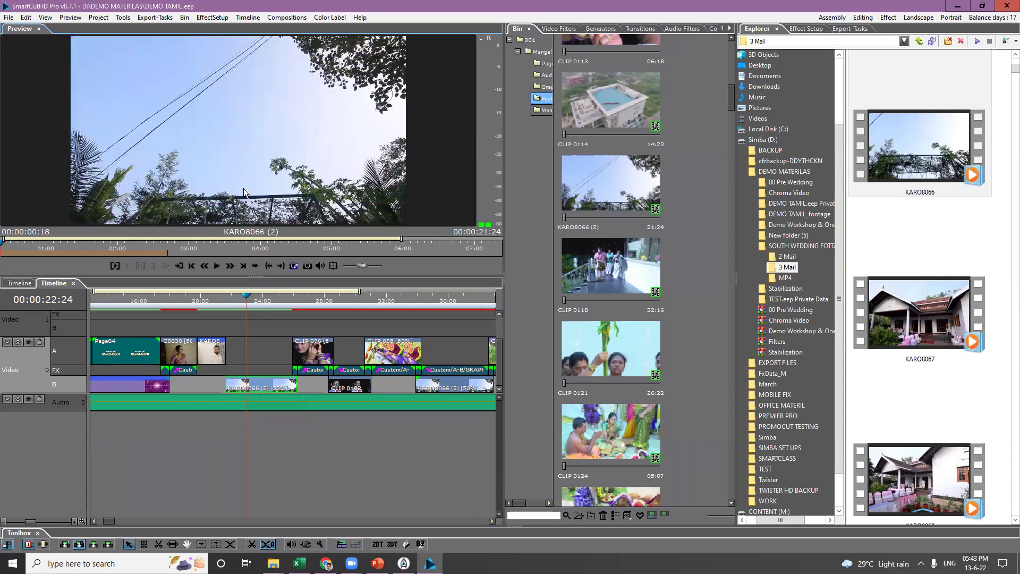
{"action": "left_click_drag", "start_coordinate": [403, 244], "coordinate": [67, 244]}
{"action": "left_click", "coordinate": [19, 247]}
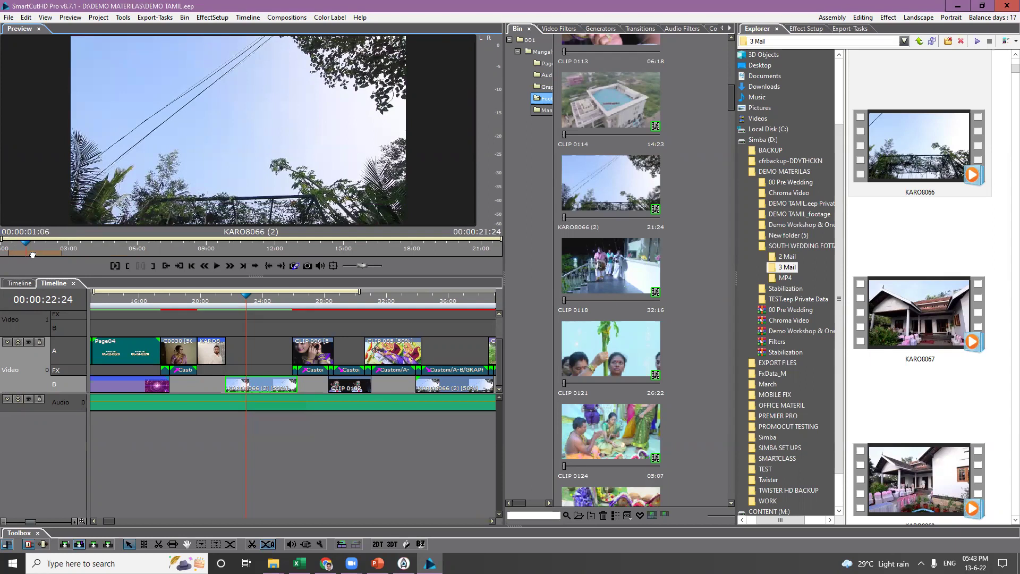
{"action": "left_click_drag", "start_coordinate": [32, 255], "coordinate": [270, 249]}
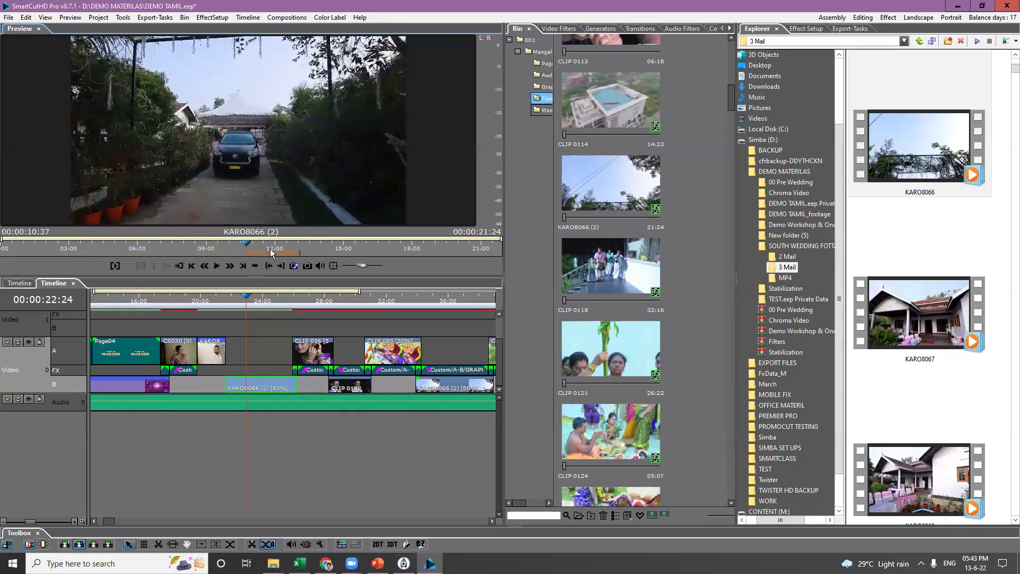
{"action": "left_click", "coordinate": [239, 306]}
{"action": "key", "text": "space"}
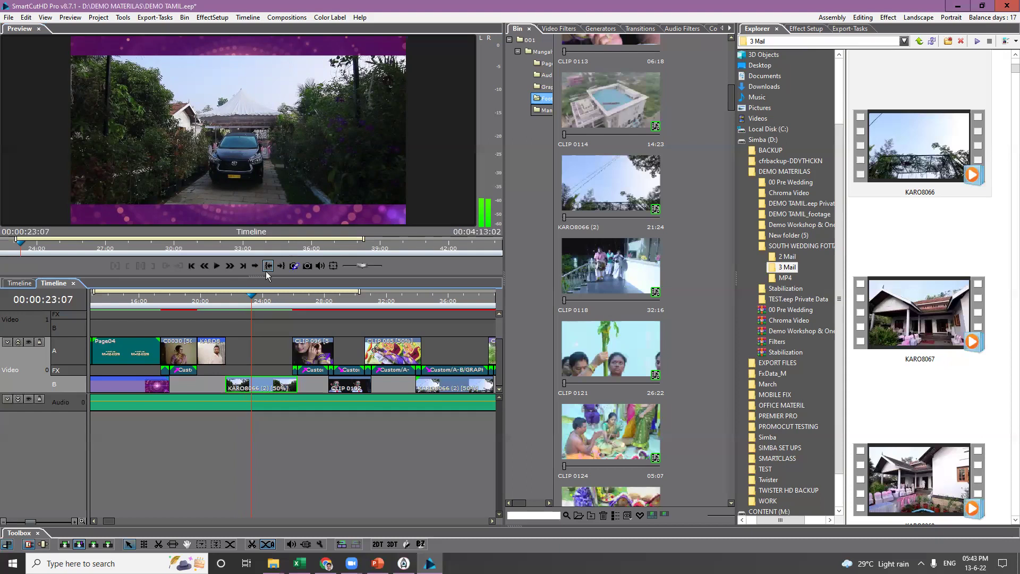
Go to about 00:00:26:23 on the timeline, highlight the CLIP 096 segment's source in the bin, and select it.
{"action": "left_click", "coordinate": [311, 310]}
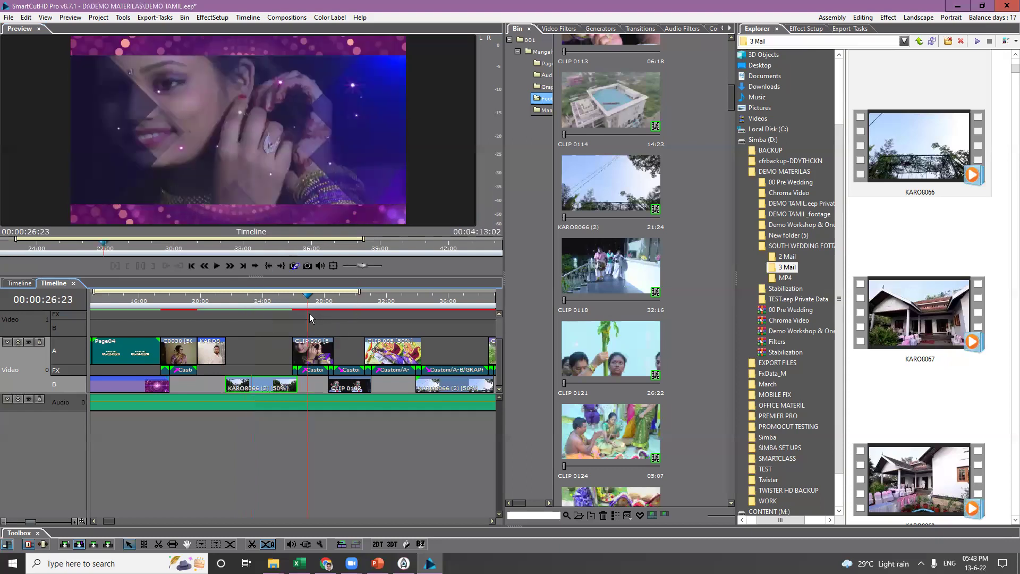
{"action": "left_click", "coordinate": [315, 355]}
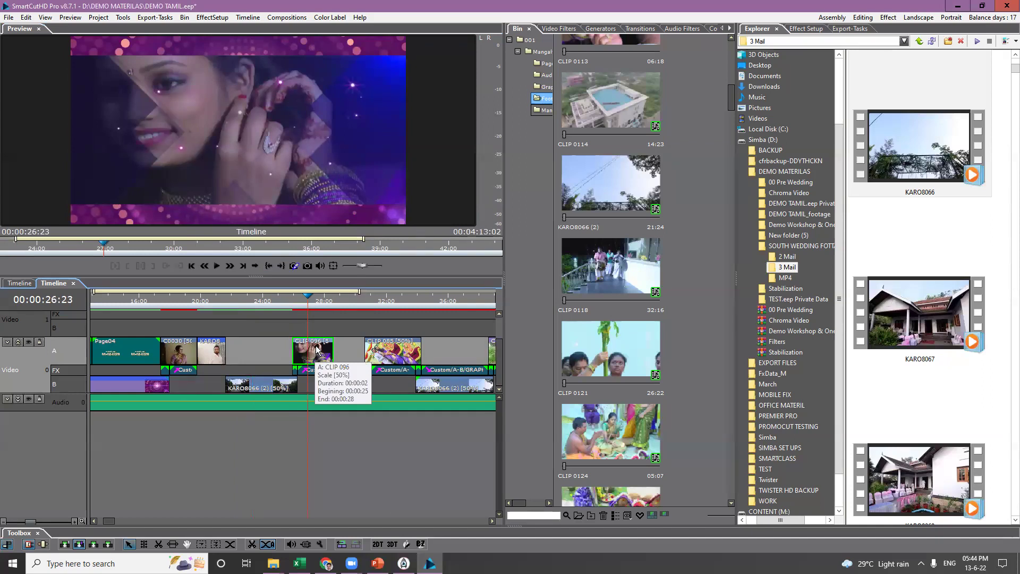
{"action": "right_click", "coordinate": [315, 357]}
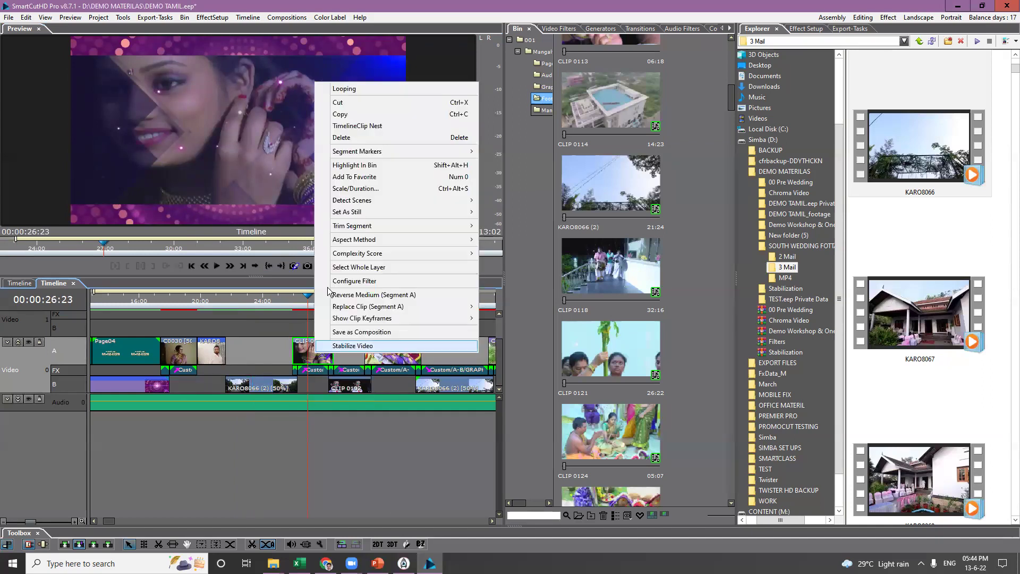
{"action": "left_click", "coordinate": [341, 166]}
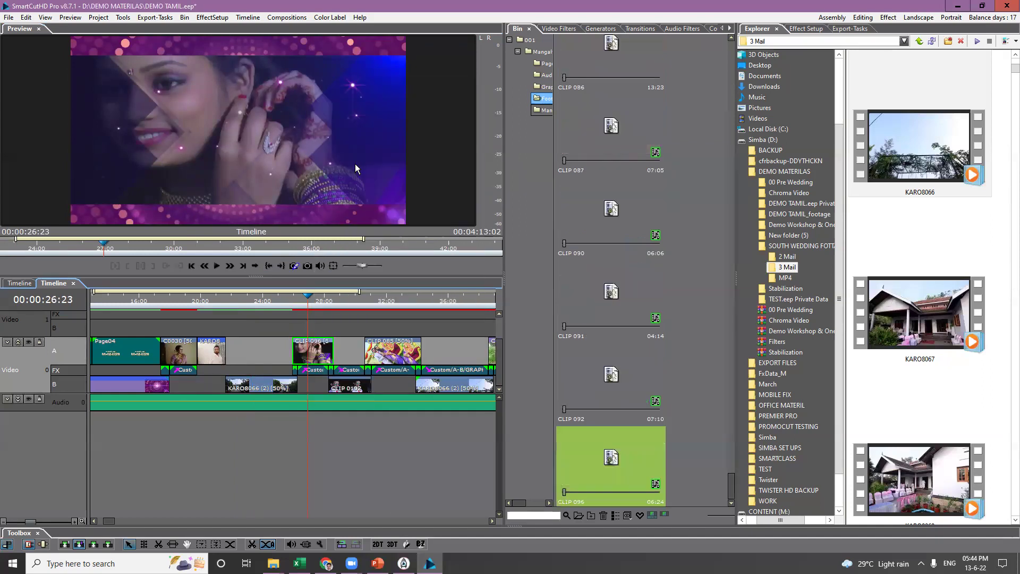
{"action": "left_click", "coordinate": [606, 470]}
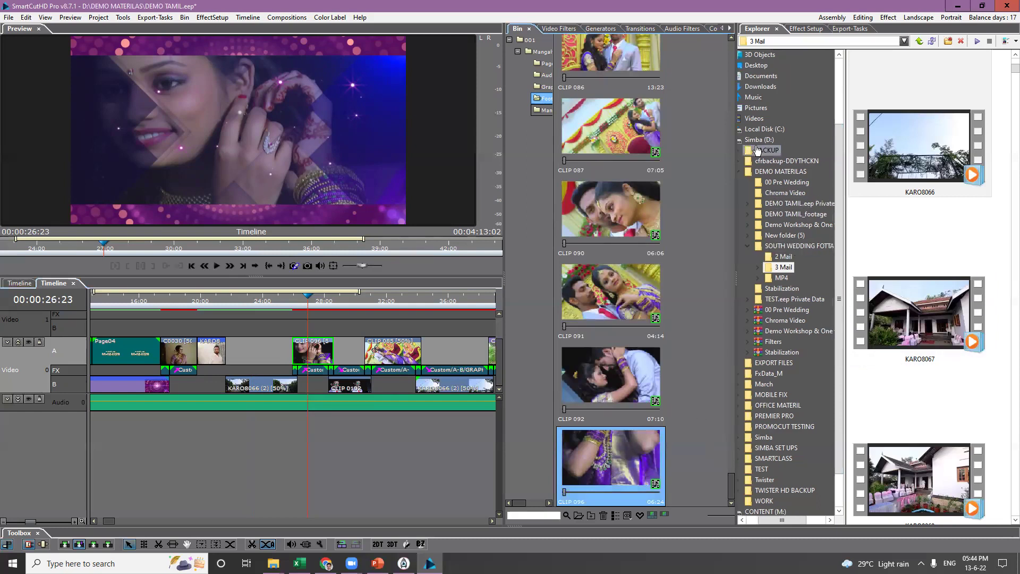
Open the 2 Mail folder in the south wedding footage folder of DEMO MATERILAS on drive D.
{"action": "left_click", "coordinate": [743, 171]}
{"action": "double_click", "coordinate": [784, 224]}
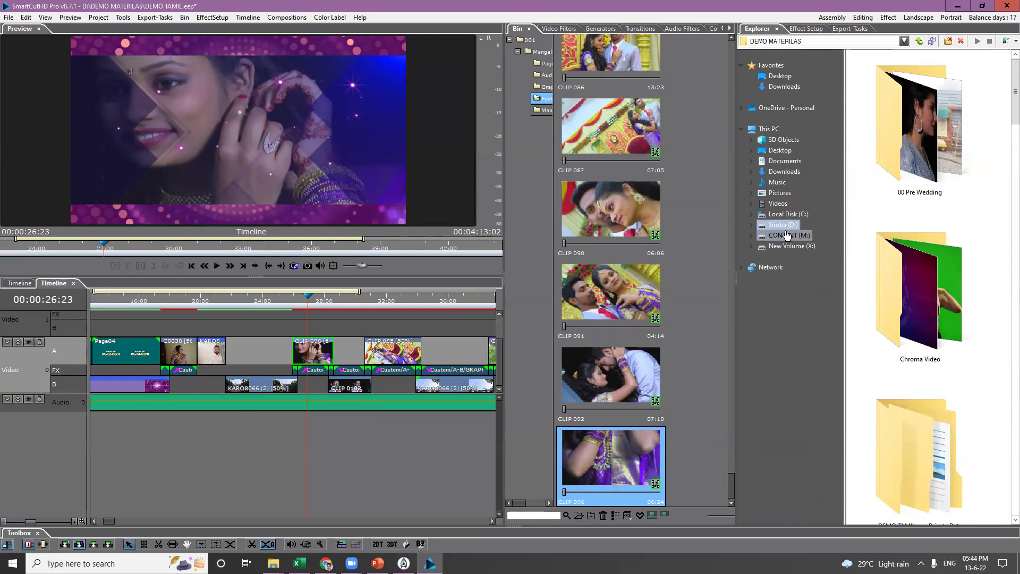
{"action": "left_click", "coordinate": [751, 225]}
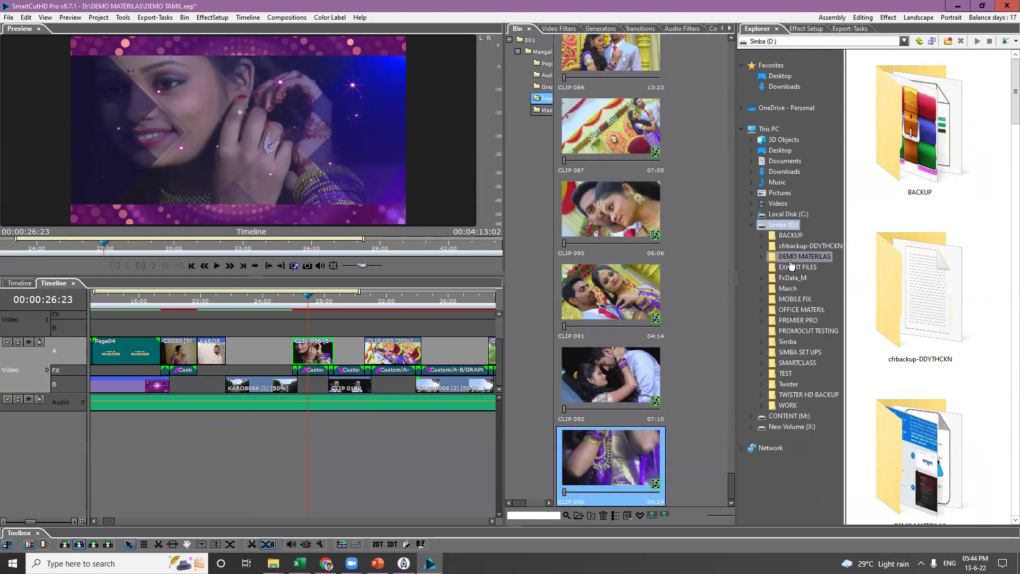
{"action": "left_click", "coordinate": [768, 258]}
{"action": "left_click", "coordinate": [763, 257]}
{"action": "left_click", "coordinate": [771, 331]}
{"action": "left_click", "coordinate": [808, 342]}
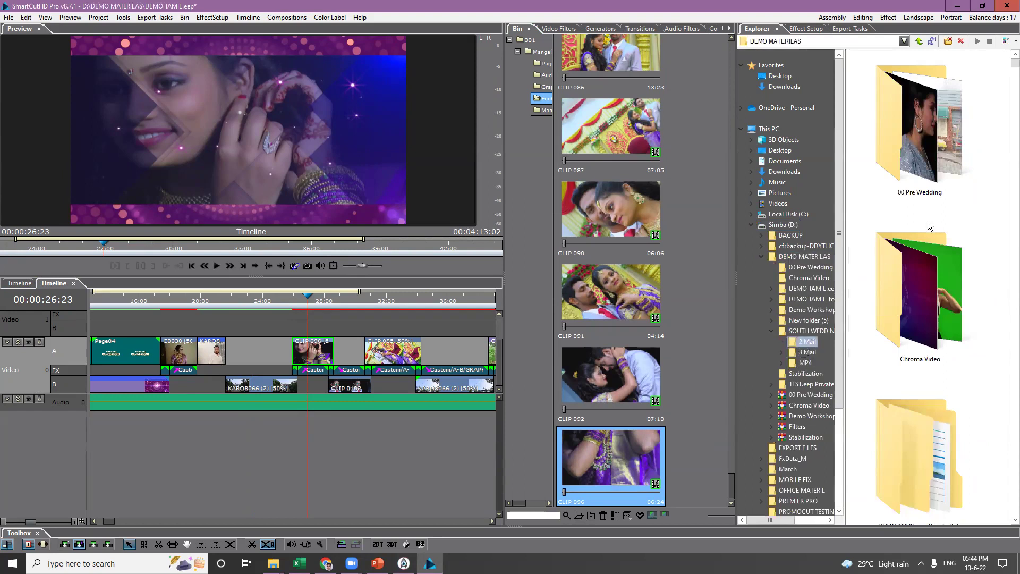
Find C0032 in the 2 Mail folder and replace CLIP 096 in the bin with it.
{"action": "scroll", "coordinate": [962, 205], "scroll_direction": "down", "scroll_amount": 10}
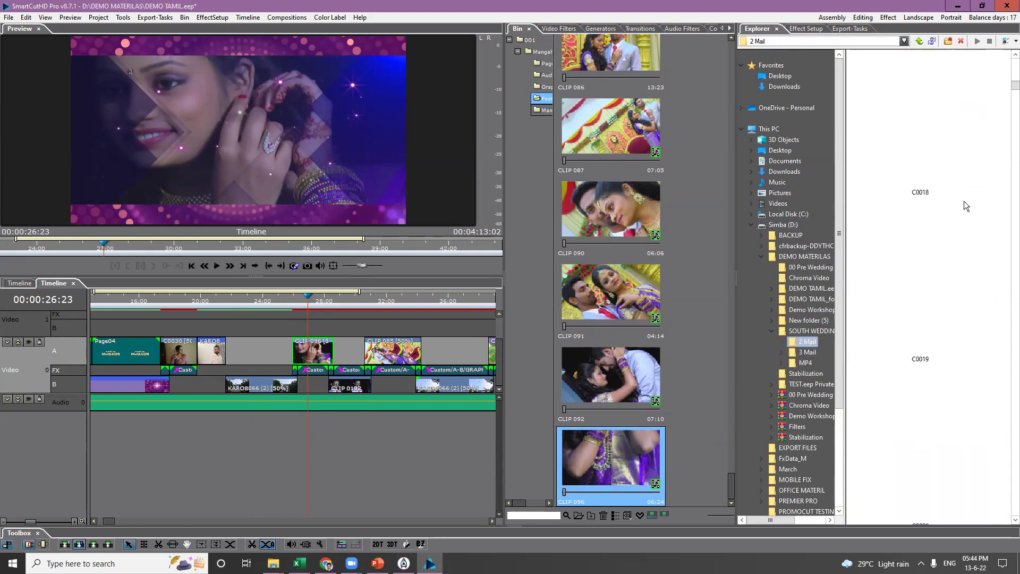
{"action": "scroll", "coordinate": [965, 205], "scroll_direction": "down", "scroll_amount": 8}
{"action": "scroll", "coordinate": [965, 199], "scroll_direction": "up", "scroll_amount": 7}
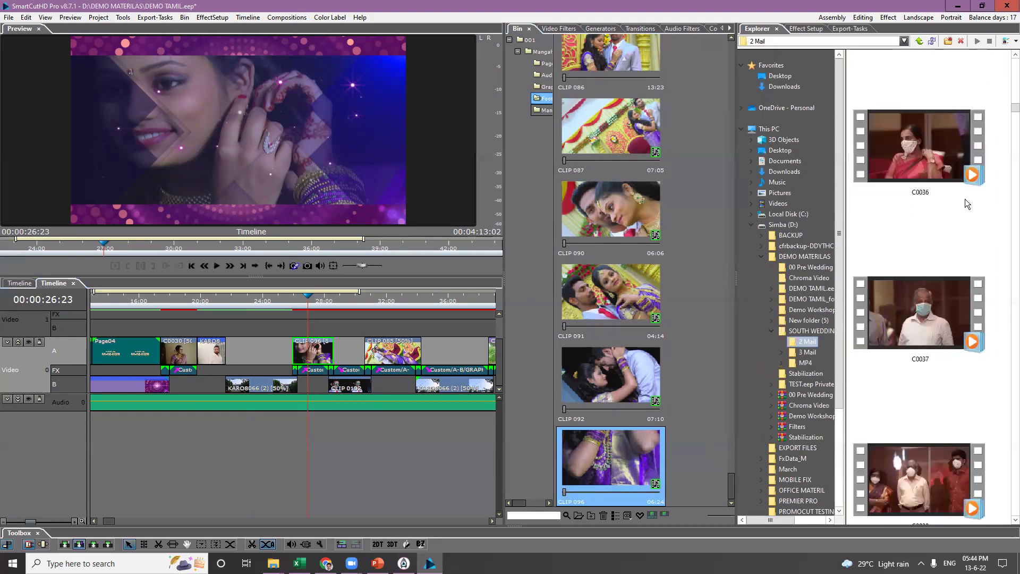
{"action": "scroll", "coordinate": [966, 202], "scroll_direction": "down", "scroll_amount": 3}
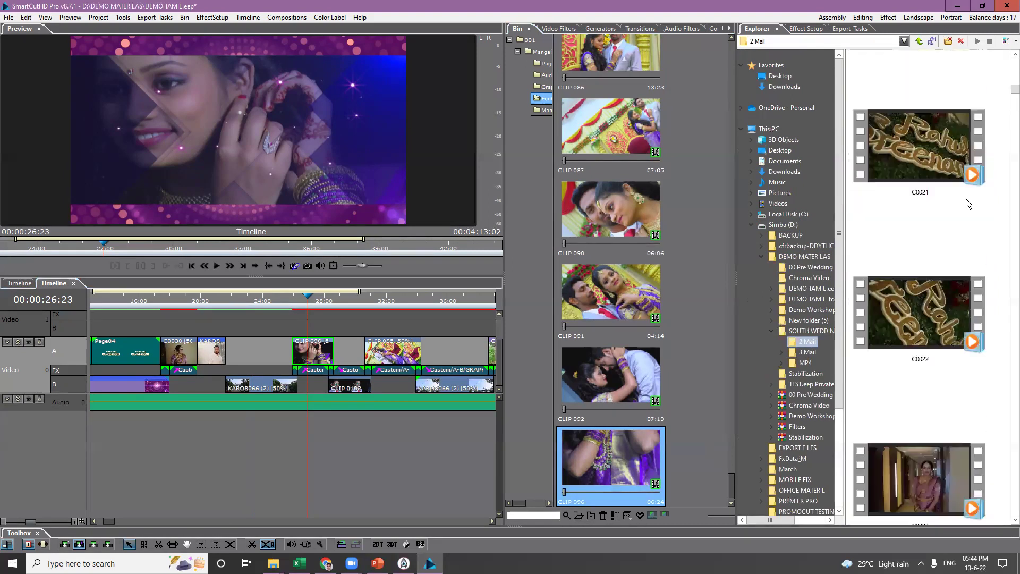
{"action": "scroll", "coordinate": [966, 198], "scroll_direction": "down", "scroll_amount": 3}
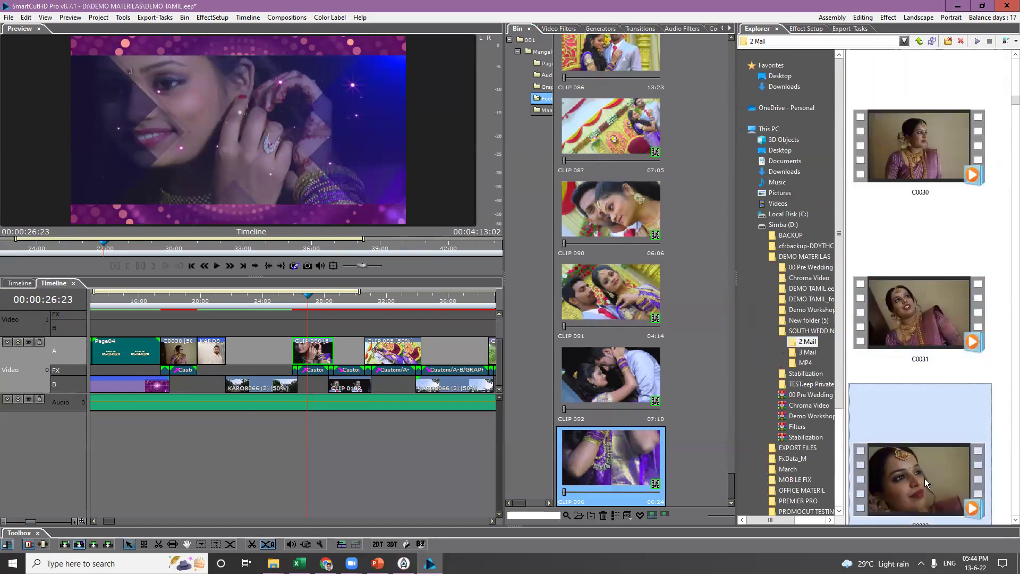
{"action": "left_click_drag", "start_coordinate": [921, 473], "coordinate": [614, 456]}
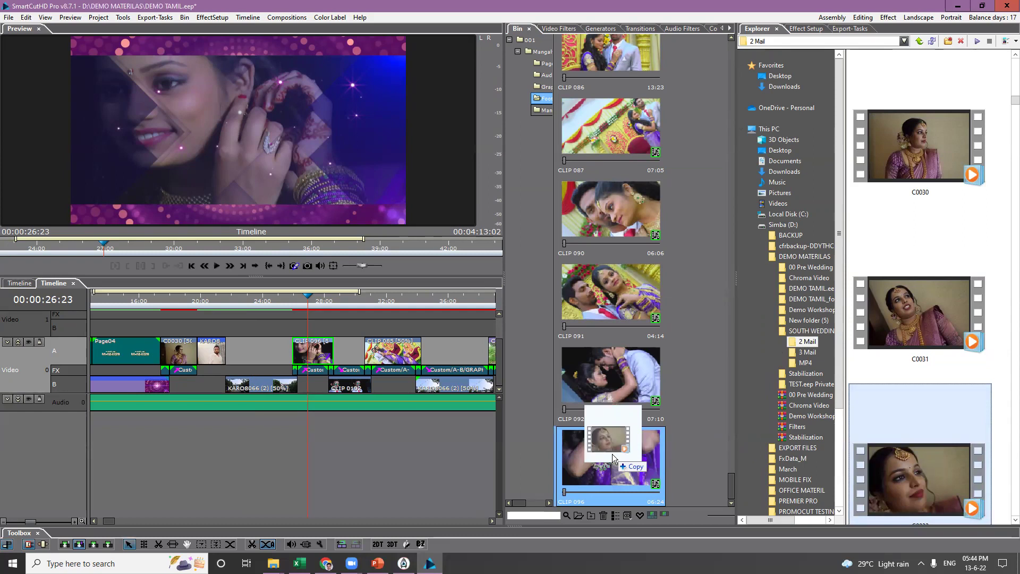
{"action": "left_click_drag", "start_coordinate": [613, 456], "coordinate": [612, 453]}
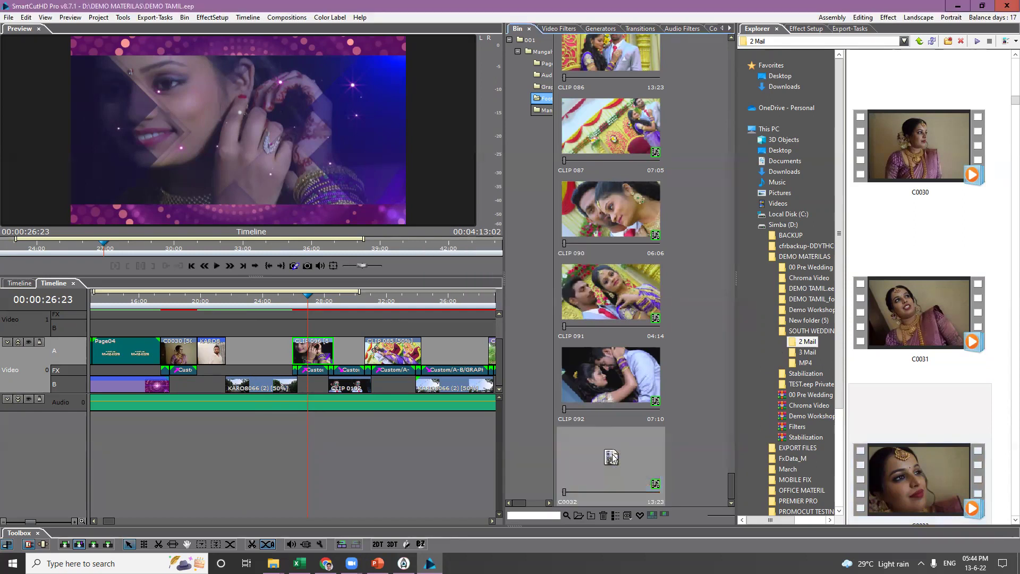
Delete the custom effects on the FX track at the C0032 and CLIP 0102 segments.
{"action": "key", "text": "space"}
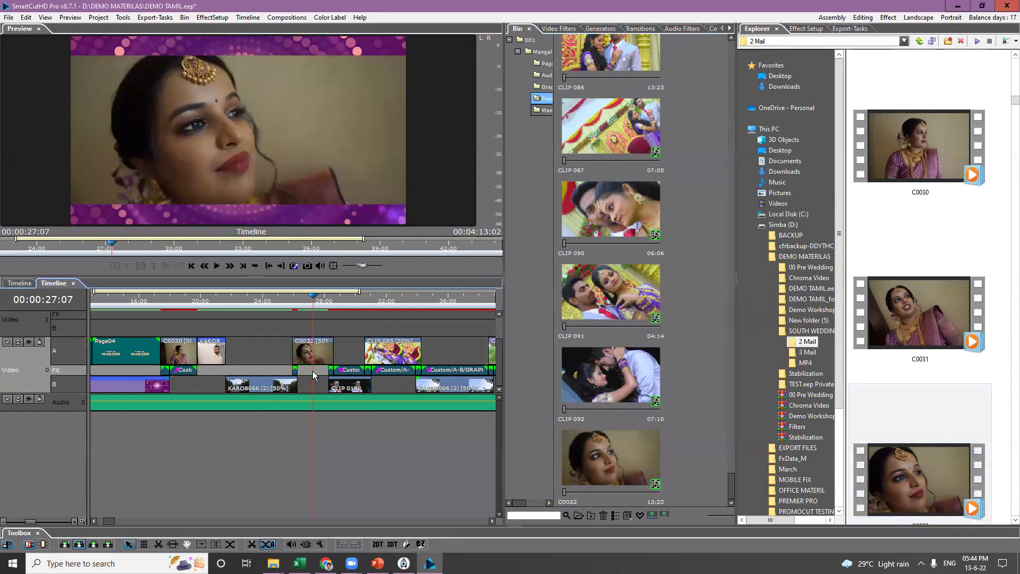
{"action": "left_click", "coordinate": [351, 303]}
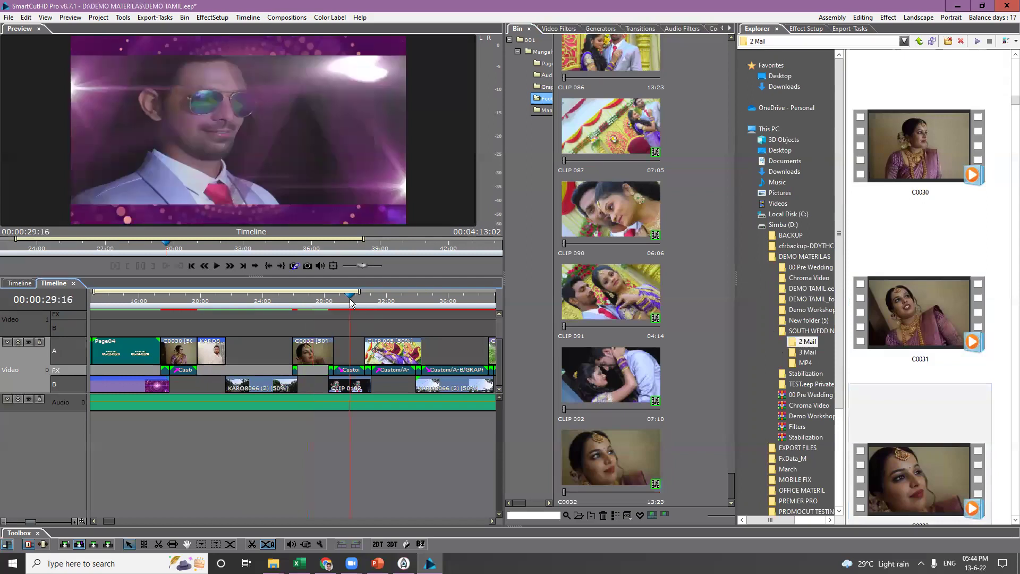
{"action": "key", "text": "Delete"}
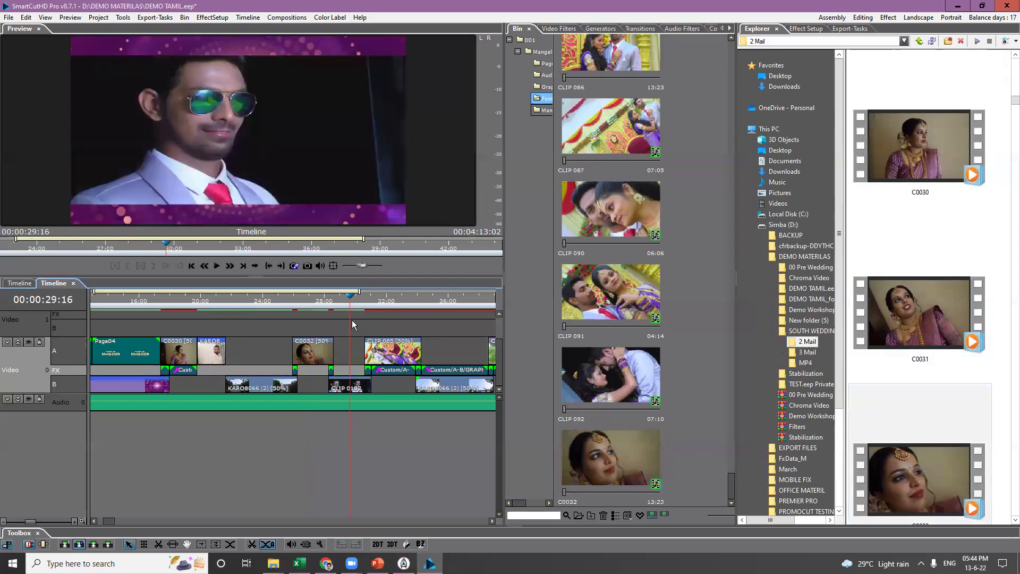
Go to 00:00:29:08 on the timeline and highlight the CLIP 0102 segment's source in the bin.
{"action": "left_click", "coordinate": [346, 301]}
{"action": "left_click", "coordinate": [361, 388]}
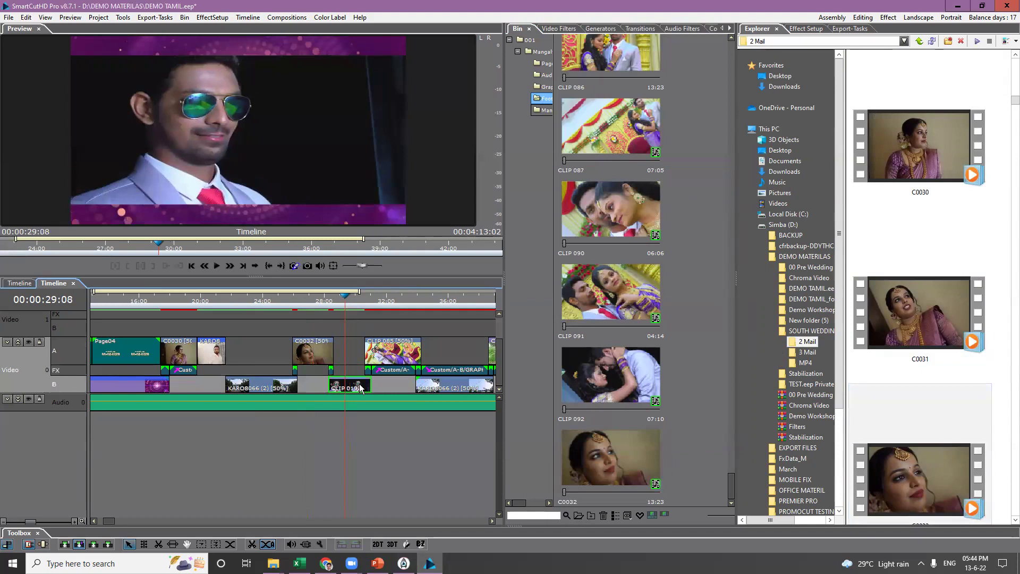
{"action": "right_click", "coordinate": [361, 389]}
{"action": "left_click", "coordinate": [404, 196]}
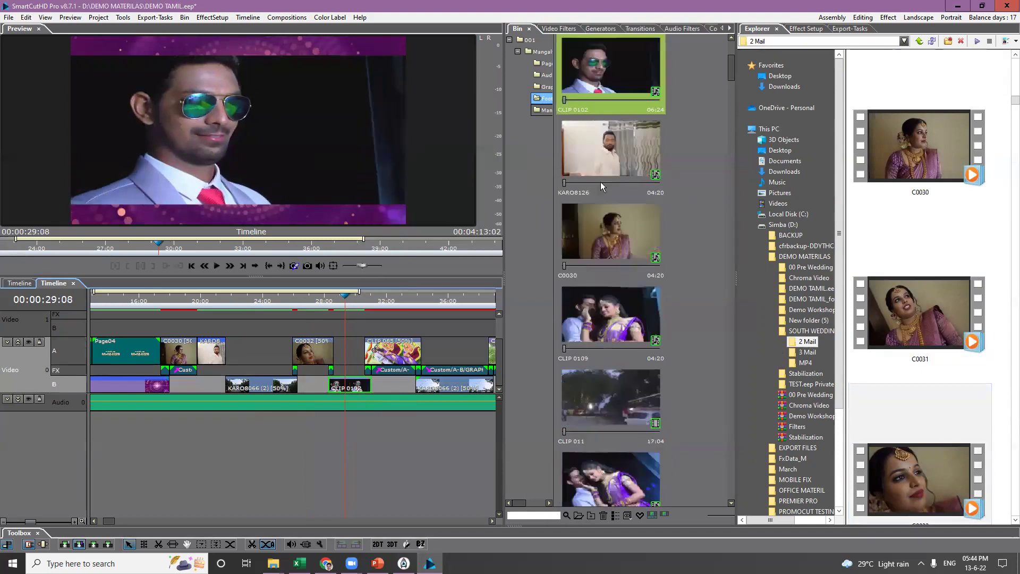
Replace CLIP 0102 in the bin with KARO8096 from the 3 Mail folder of SOUTH WEDDING FOTTAGE.
{"action": "left_click", "coordinate": [640, 63]}
{"action": "scroll", "coordinate": [719, 74], "scroll_direction": "up", "scroll_amount": 2}
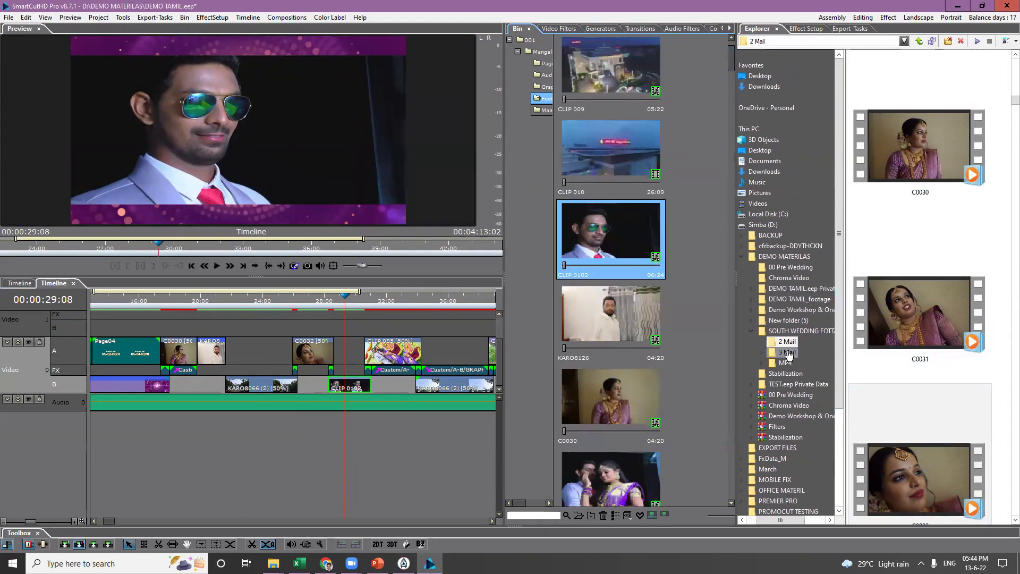
{"action": "left_click", "coordinate": [763, 331]}
{"action": "left_click", "coordinate": [776, 352]}
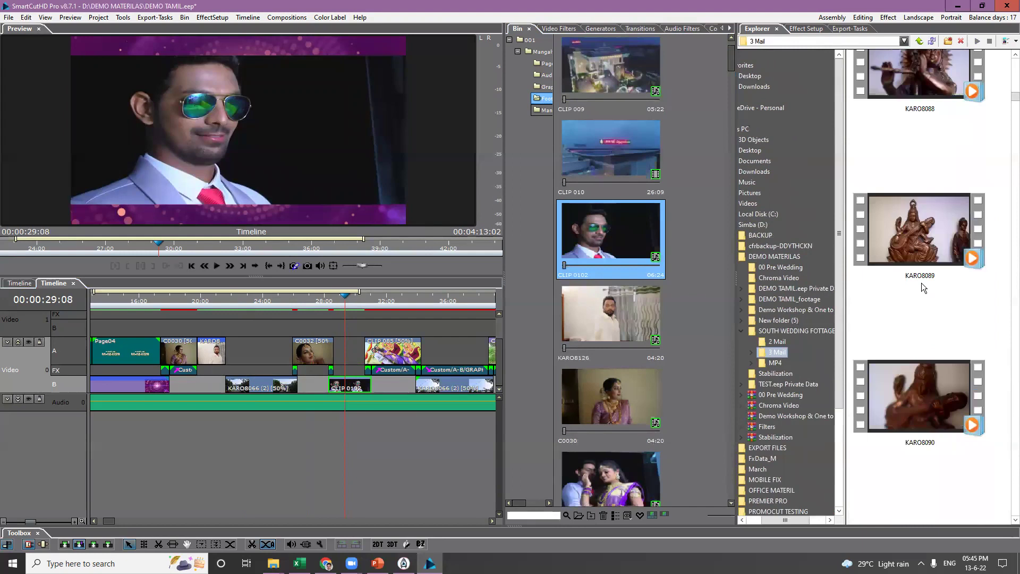
{"action": "scroll", "coordinate": [932, 331], "scroll_direction": "down", "scroll_amount": 5}
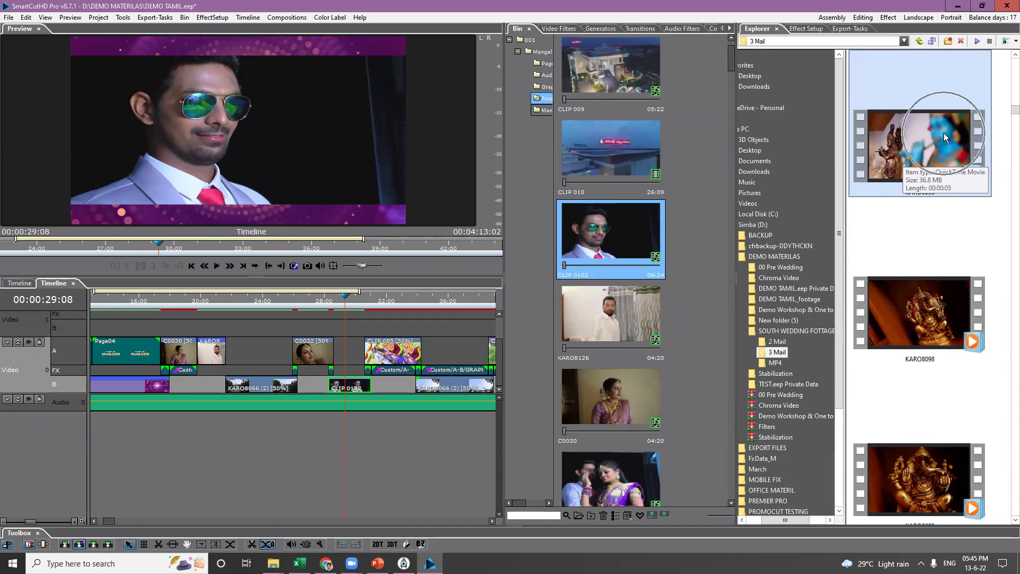
{"action": "left_click_drag", "start_coordinate": [940, 132], "coordinate": [619, 247]}
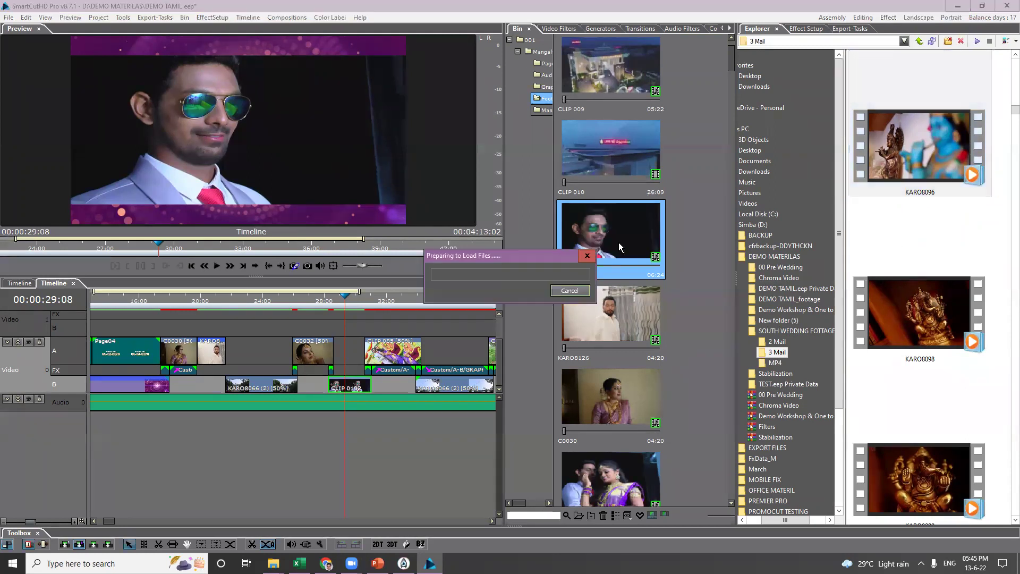
Check the replaced segment around 00:00:29:08 on the timeline in the full-screen preview.
{"action": "left_click", "coordinate": [344, 304]}
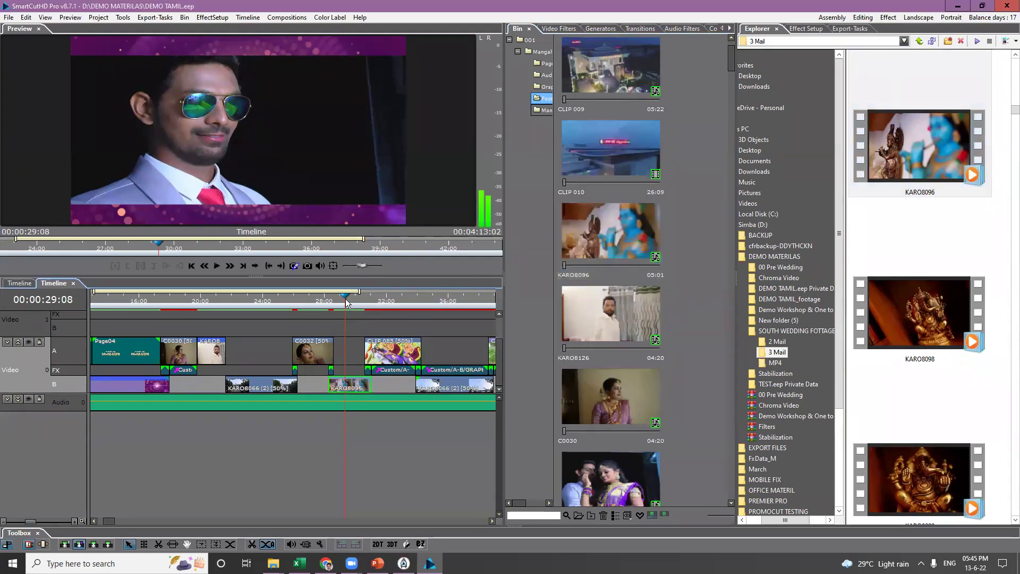
{"action": "double_click", "coordinate": [254, 108]}
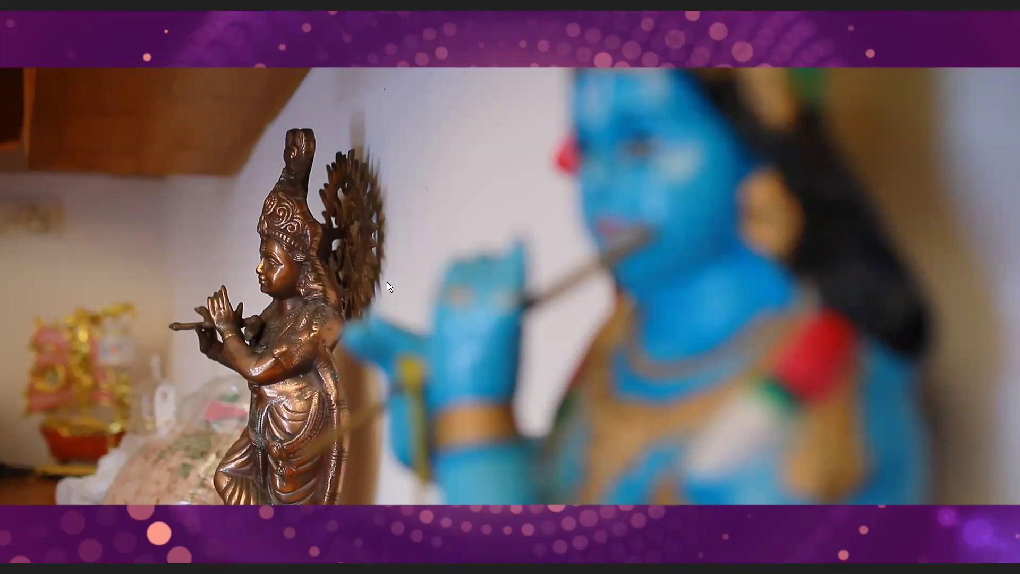
{"action": "key", "text": "Escape"}
Shift the used portion of the KARO8096 timeline segment towards the end of its source clip and check it in the full-screen preview.
{"action": "double_click", "coordinate": [353, 388]}
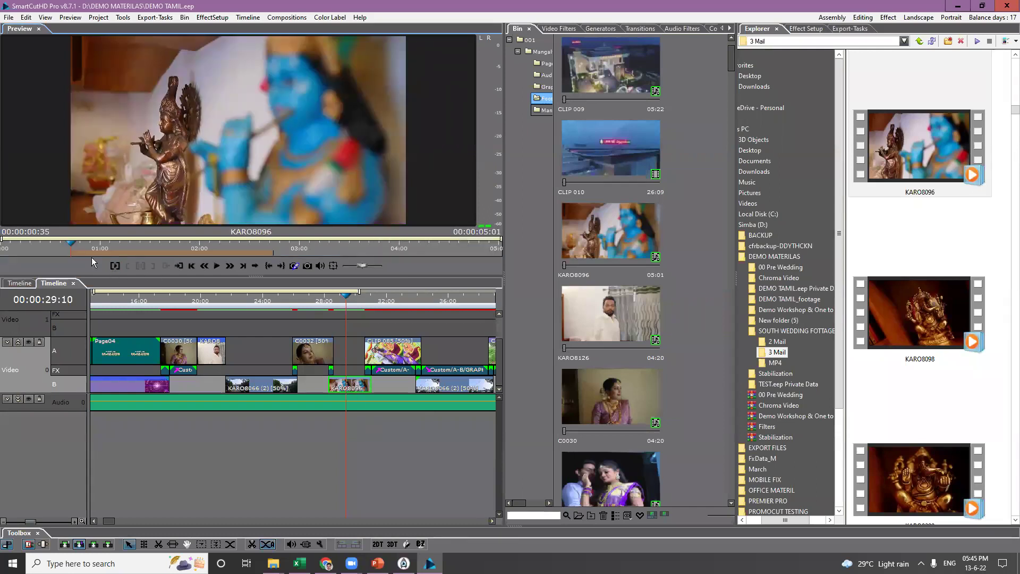
{"action": "double_click", "coordinate": [223, 175]}
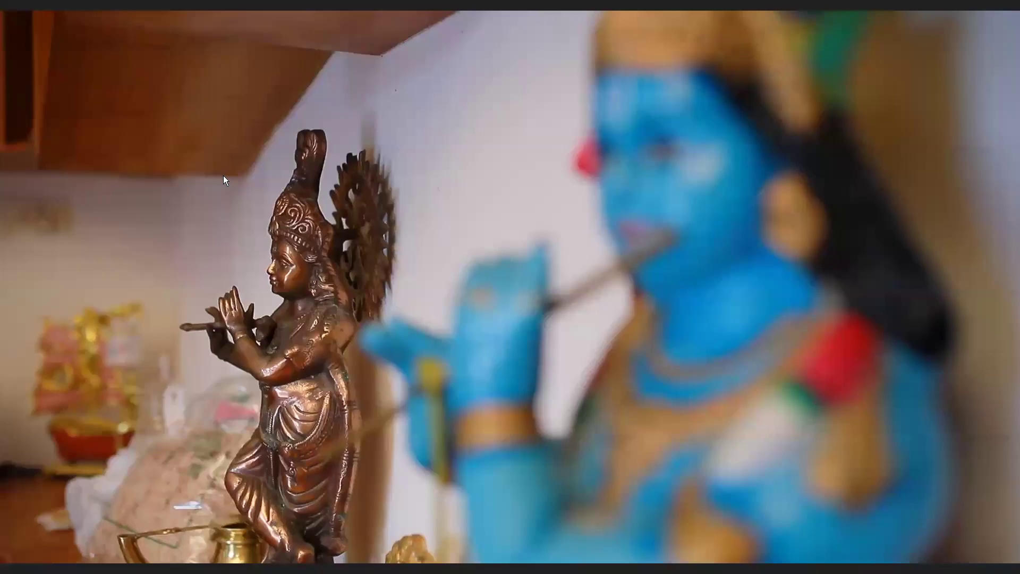
{"action": "key", "text": "Escape"}
{"action": "left_click", "coordinate": [125, 247]}
{"action": "left_click_drag", "start_coordinate": [190, 257], "coordinate": [336, 245]}
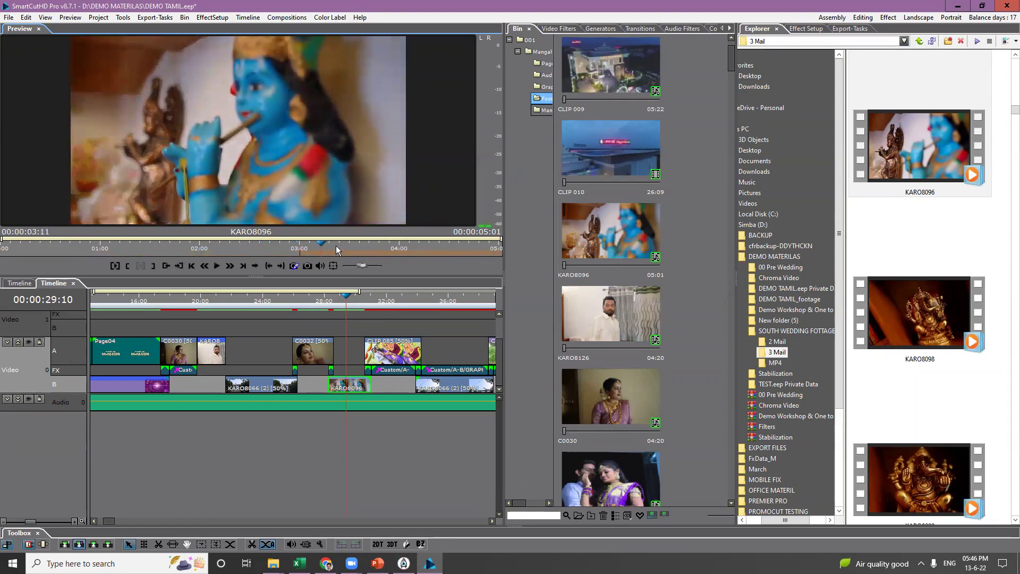
{"action": "double_click", "coordinate": [320, 170]}
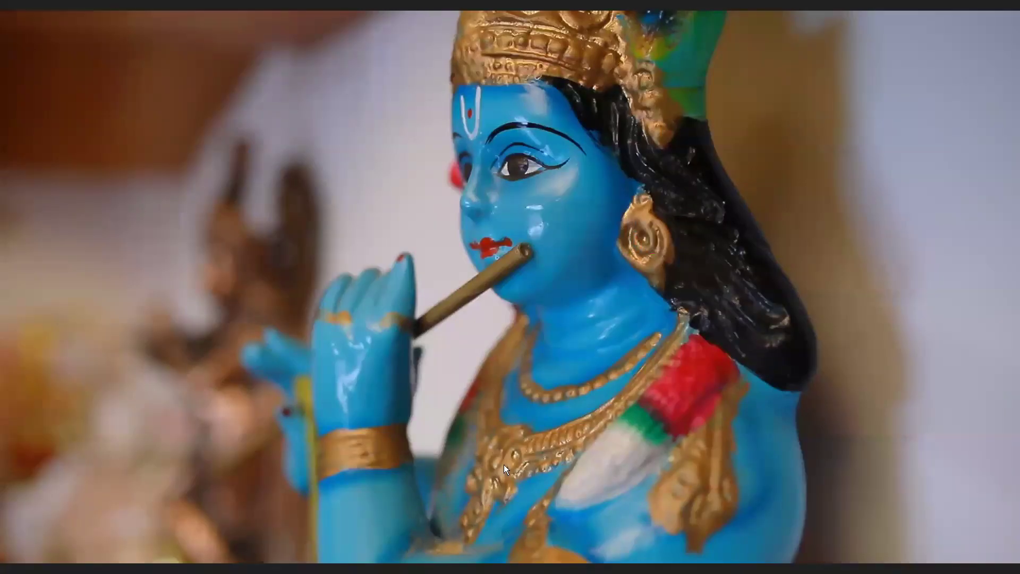
{"action": "double_click", "coordinate": [513, 464]}
{"action": "left_click", "coordinate": [342, 302]}
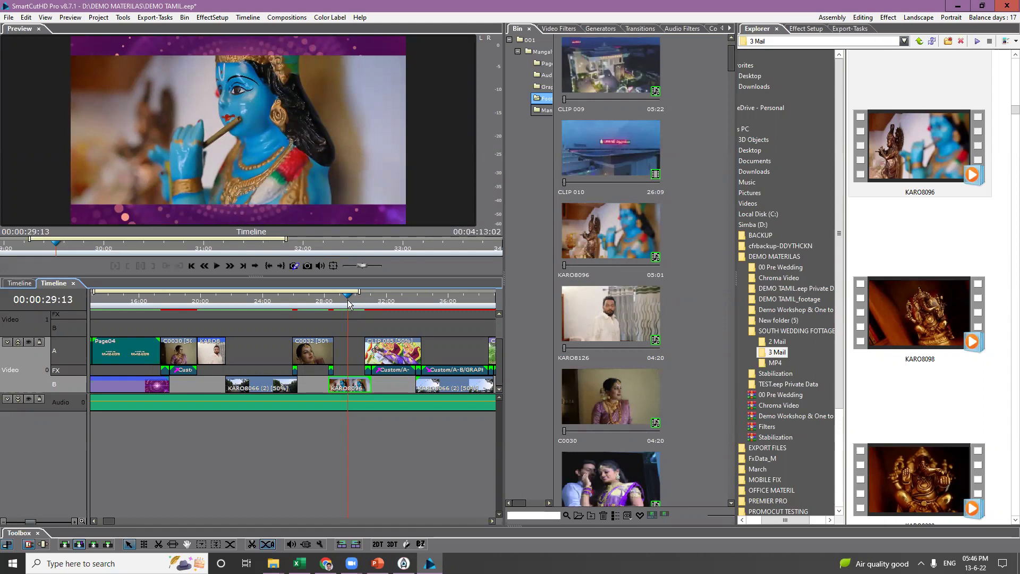
Start a new project and set its location to the WORK folder on drive D.
{"action": "left_click", "coordinate": [9, 18]}
{"action": "left_click", "coordinate": [28, 31]}
{"action": "left_click", "coordinate": [522, 297]}
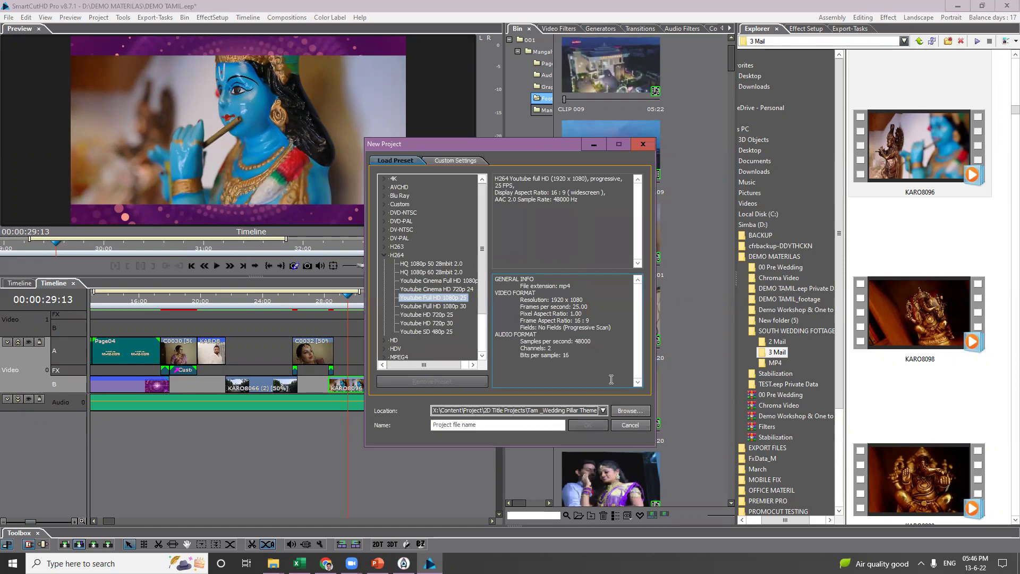
{"action": "left_click", "coordinate": [632, 411]}
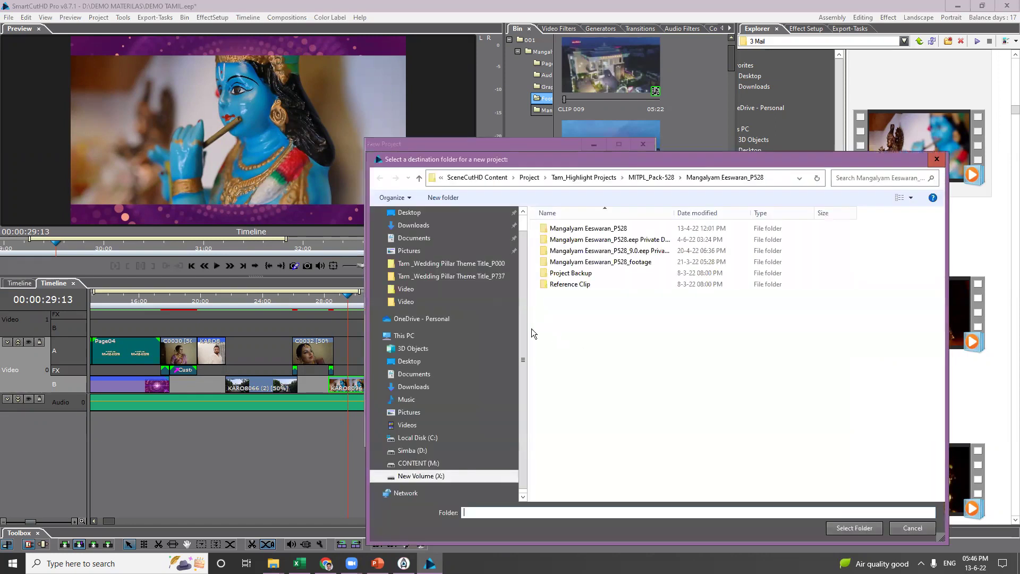
{"action": "left_click", "coordinate": [452, 463]}
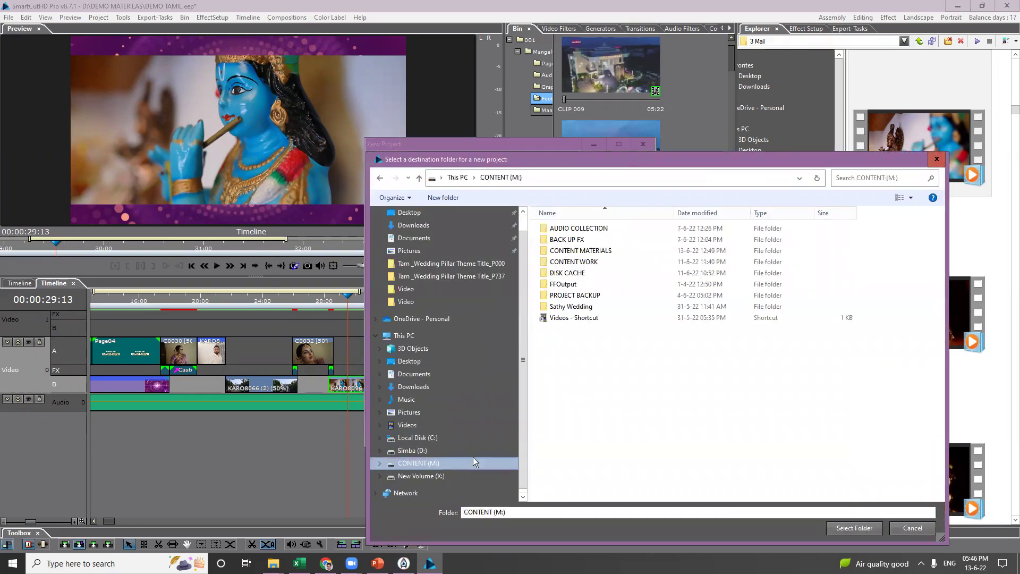
{"action": "left_click", "coordinate": [446, 451]}
{"action": "double_click", "coordinate": [559, 407]}
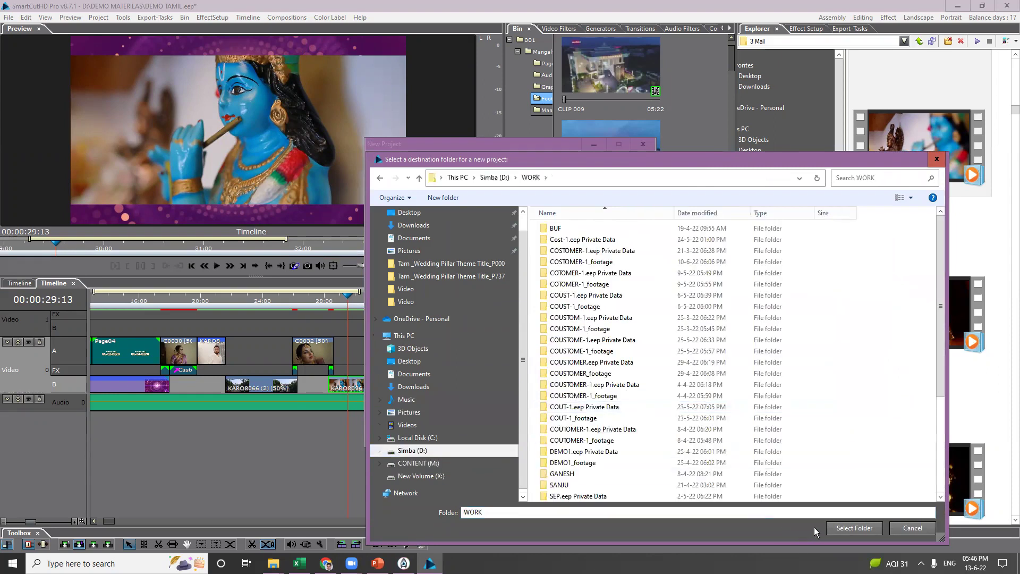
{"action": "left_click", "coordinate": [851, 527]}
Name the new project COUSTOMER01 and create it with the H264 Youtube Full HD 1080p 25 preset.
{"action": "left_click", "coordinate": [511, 426]}
{"action": "type", "text": "COUST"}
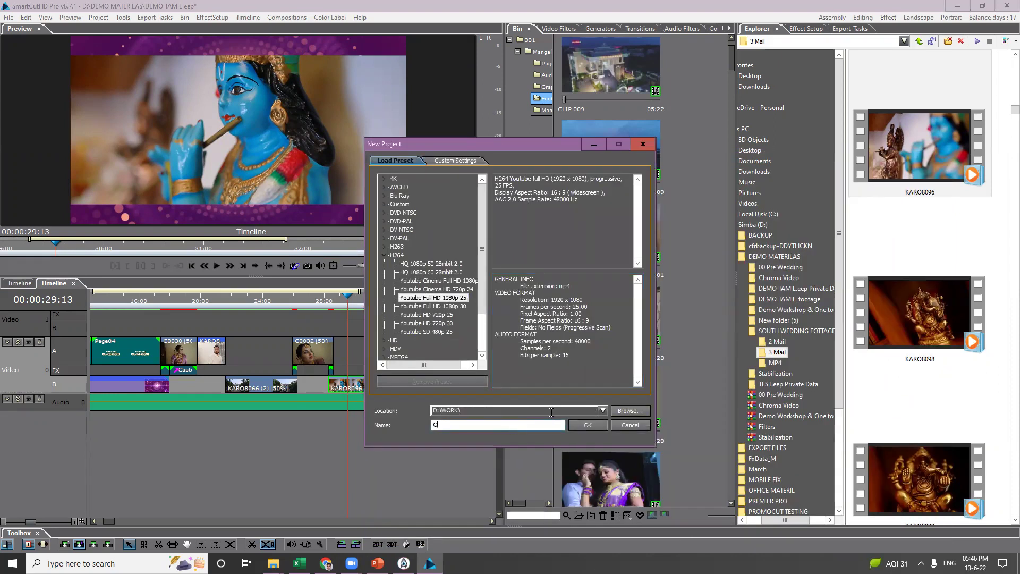
{"action": "type", "text": "OMER01"}
{"action": "left_click", "coordinate": [591, 430]}
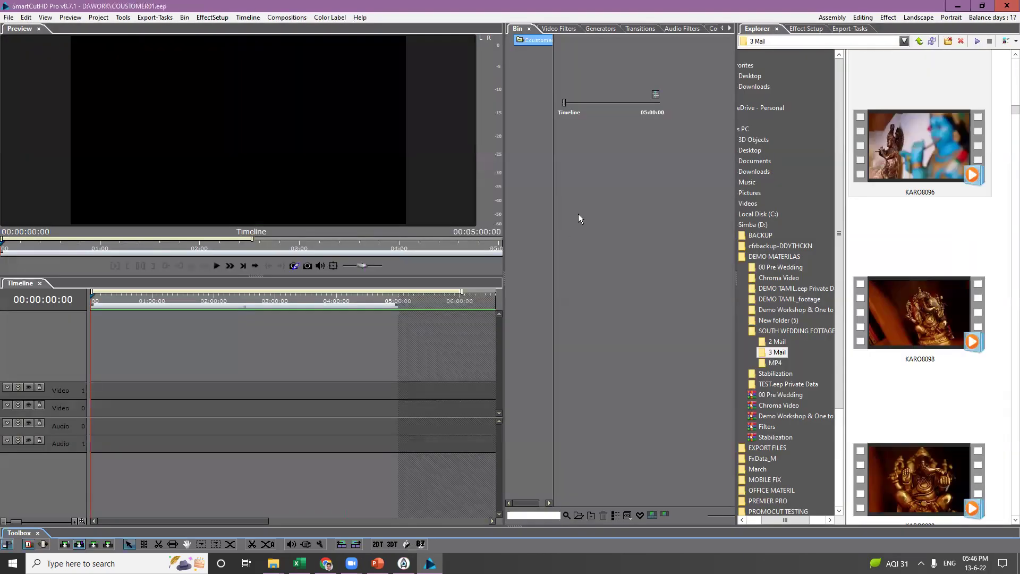
Switch to the wide-timeline panel layout and browse to DEMO MATERILAS, SOUTH WEDDING FOTTAGE, 2 Mail on drive D for importing clips.
{"action": "left_click", "coordinate": [45, 17]}
{"action": "left_click", "coordinate": [79, 28]}
{"action": "right_click", "coordinate": [509, 113]}
{"action": "left_click", "coordinate": [541, 122]}
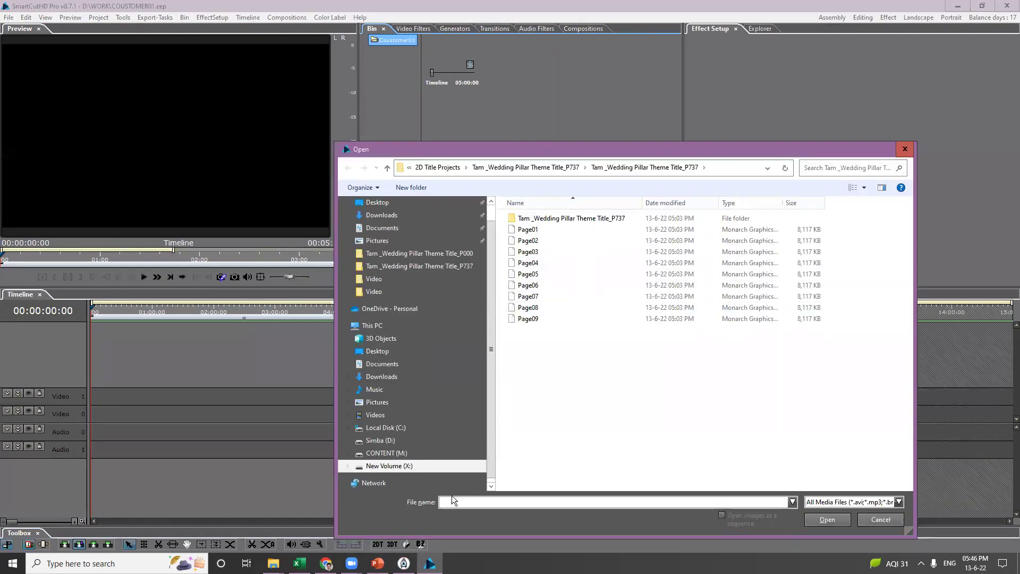
{"action": "left_click", "coordinate": [380, 440]}
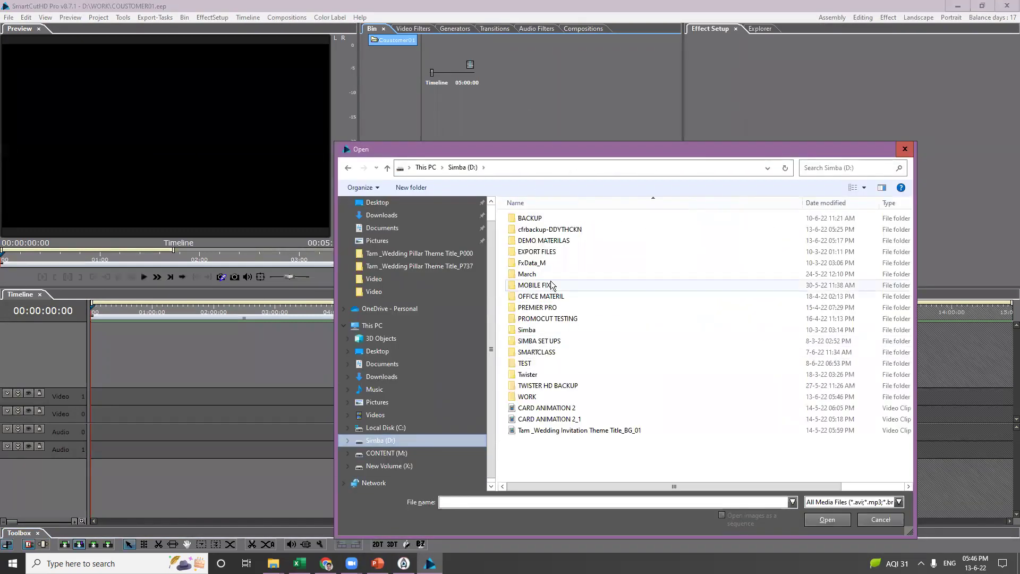
{"action": "double_click", "coordinate": [548, 242]}
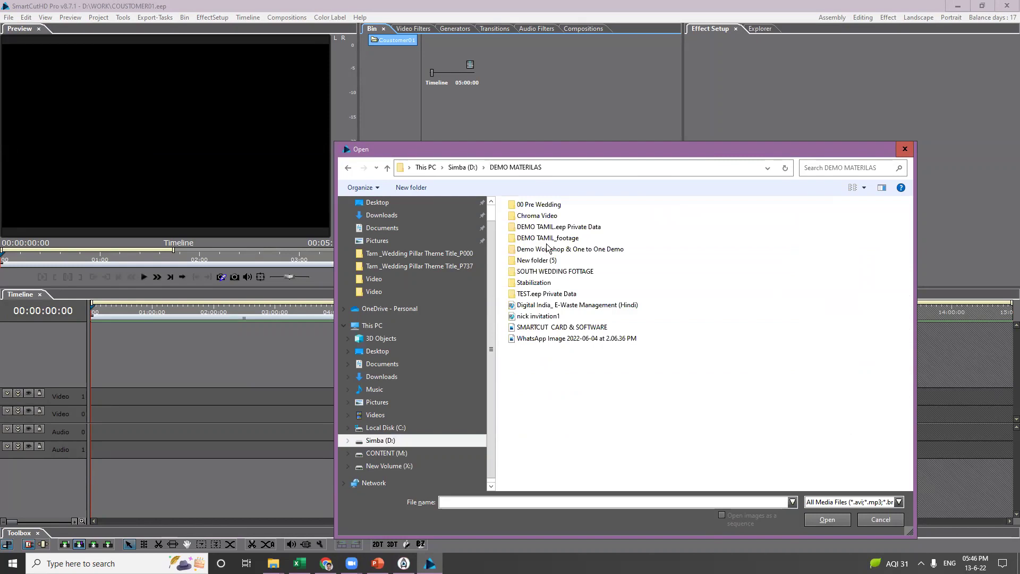
{"action": "double_click", "coordinate": [552, 271]}
{"action": "double_click", "coordinate": [532, 218]}
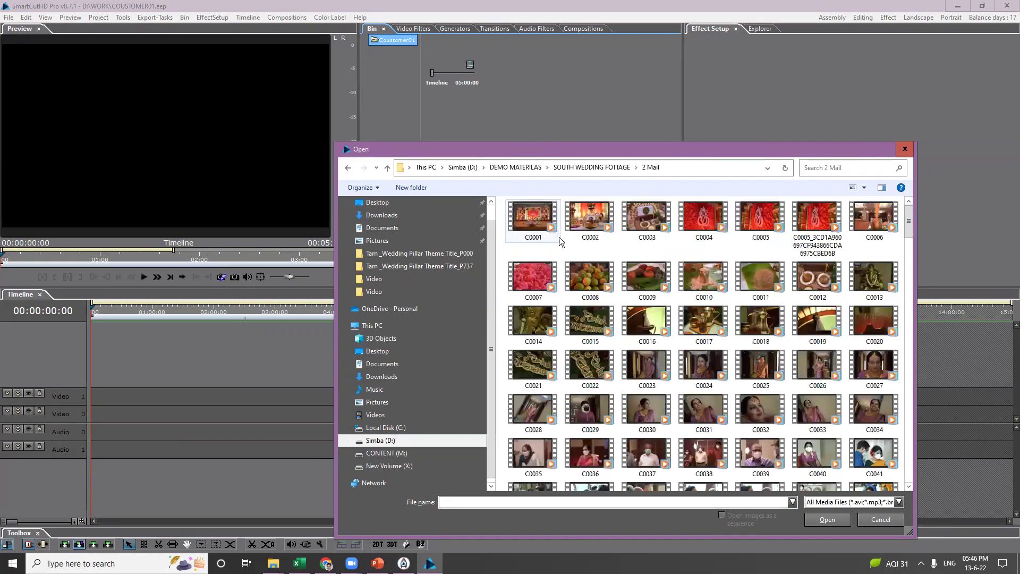
Import the clips C0002 through C0024 into the bin and look through them.
{"action": "left_click", "coordinate": [589, 218]}
{"action": "left_click", "coordinate": [712, 372], "text": "shift"}
{"action": "left_click", "coordinate": [828, 519]}
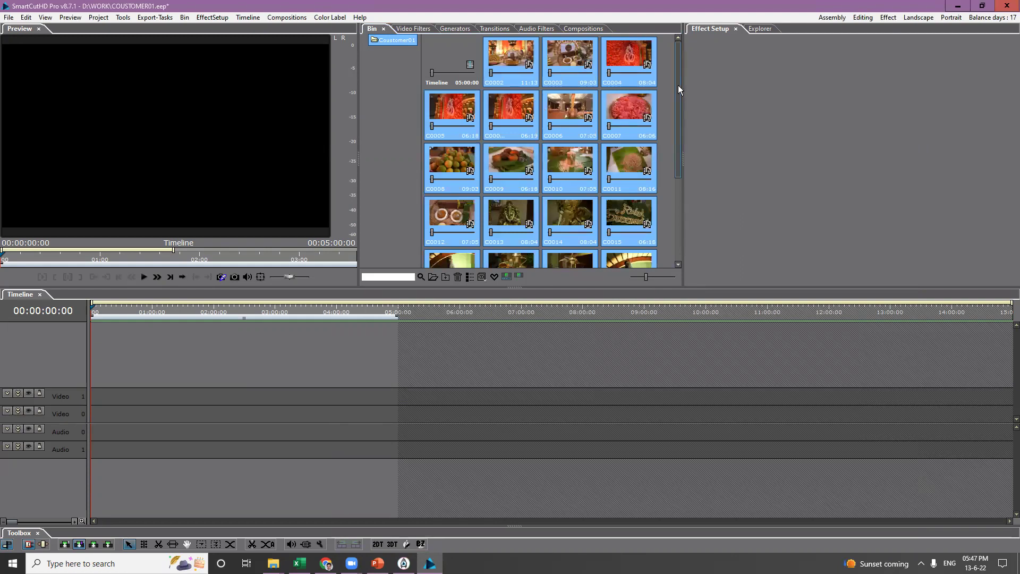
{"action": "left_click_drag", "start_coordinate": [678, 85], "coordinate": [671, 214]}
{"action": "left_click_drag", "start_coordinate": [679, 146], "coordinate": [675, 64]}
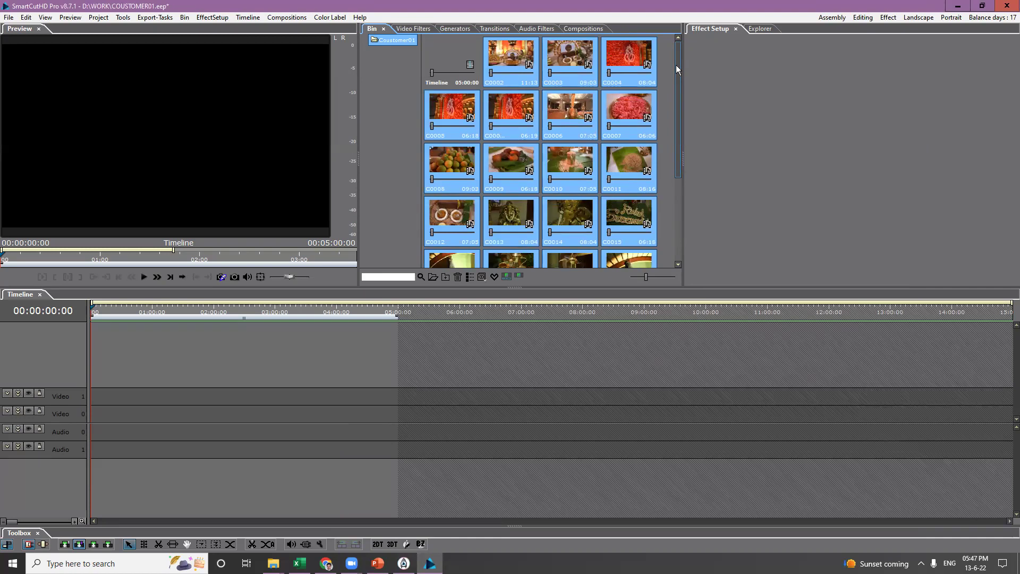
Place all imported clips from the start of row B on the Video 0 track, accept matching project settings, and go to their end.
{"action": "left_click", "coordinate": [21, 413]}
{"action": "left_click_drag", "start_coordinate": [506, 73], "coordinate": [95, 416]}
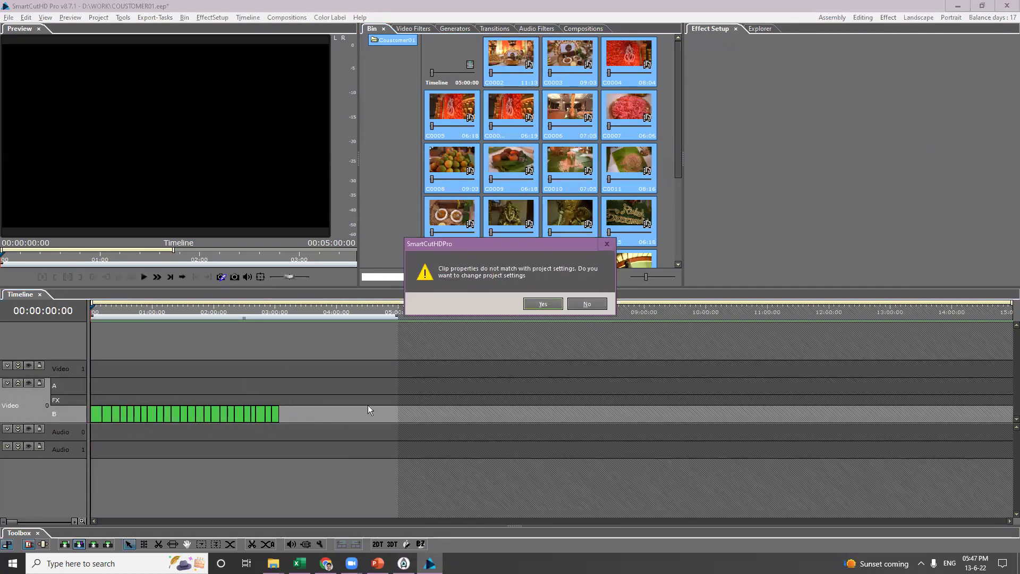
{"action": "left_click", "coordinate": [537, 301]}
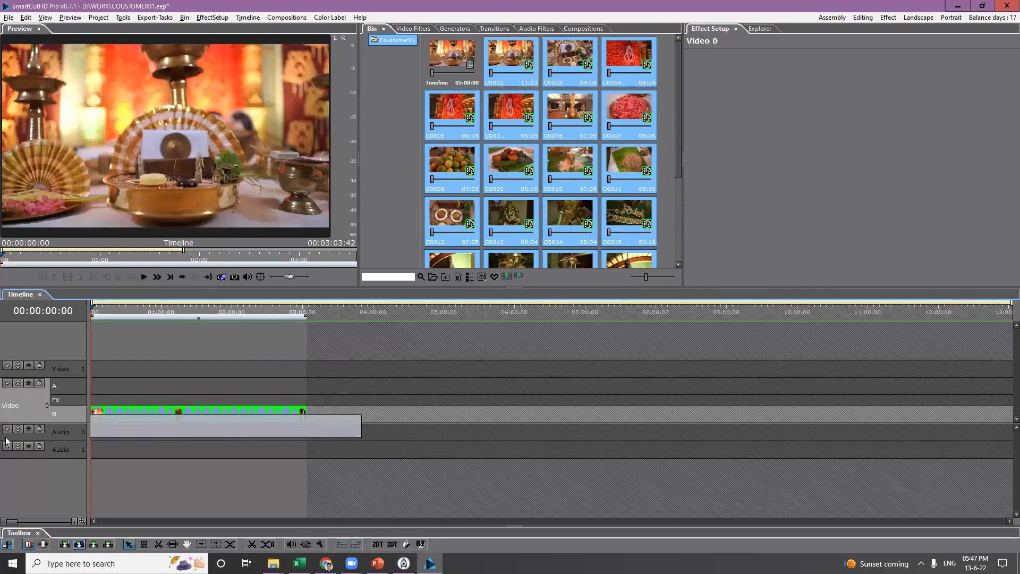
{"action": "left_click", "coordinate": [318, 321]}
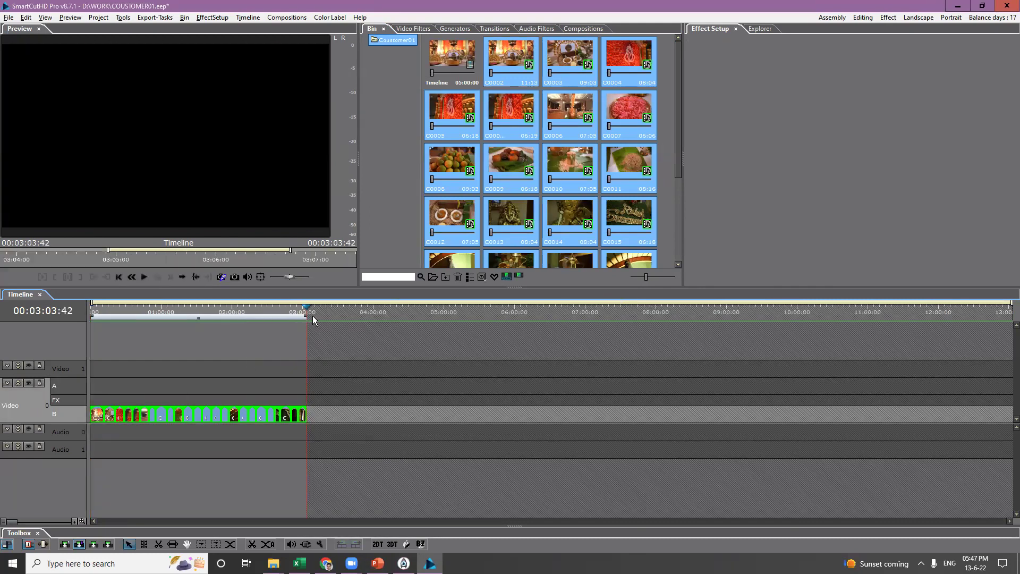
Return the playhead to the start of the timeline and expand the Audio 0 track into its A and B lanes.
{"action": "left_click", "coordinate": [313, 320]}
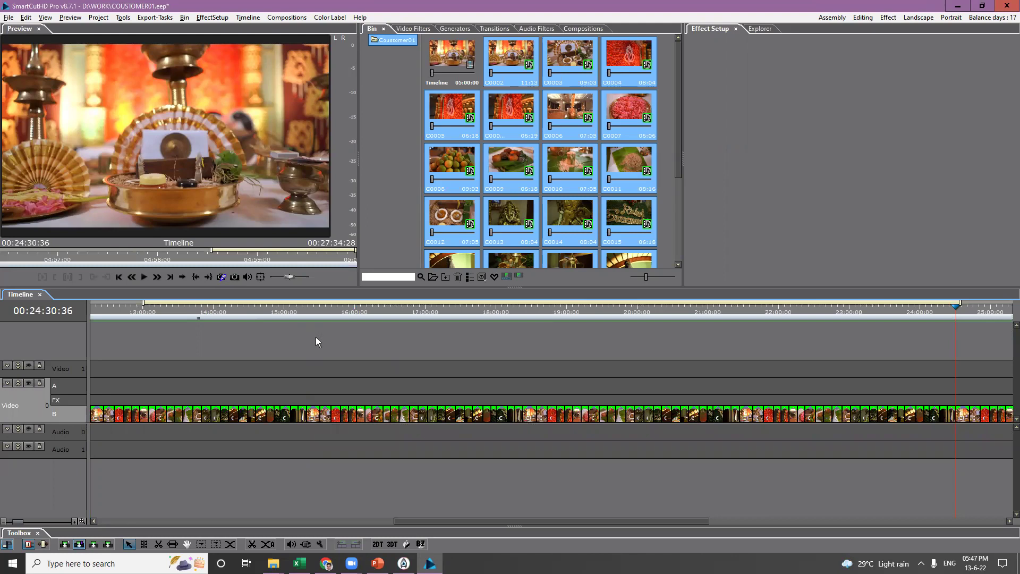
{"action": "left_click_drag", "start_coordinate": [422, 521], "coordinate": [108, 515]}
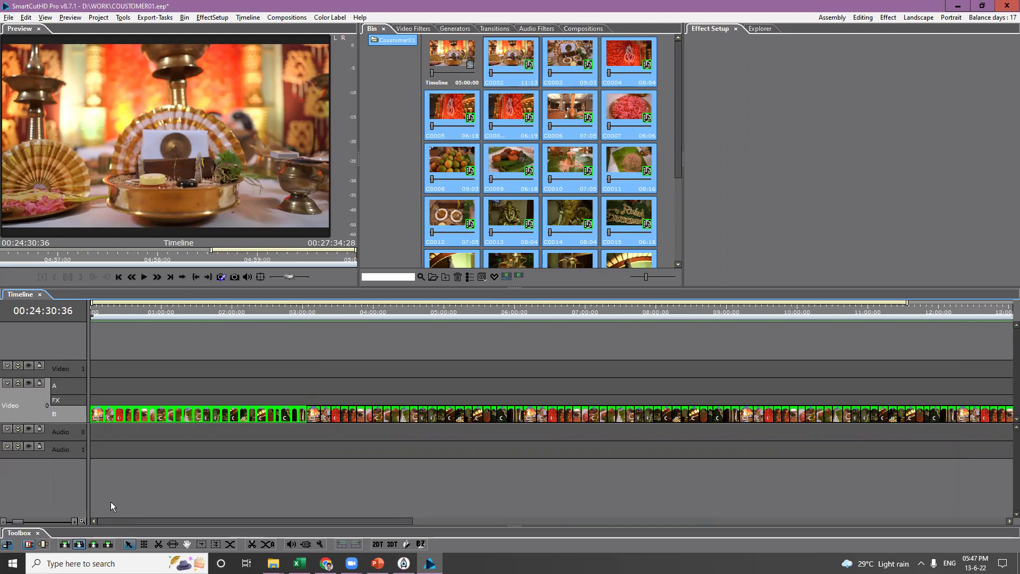
{"action": "scroll", "coordinate": [119, 355], "scroll_direction": "down", "scroll_amount": 1}
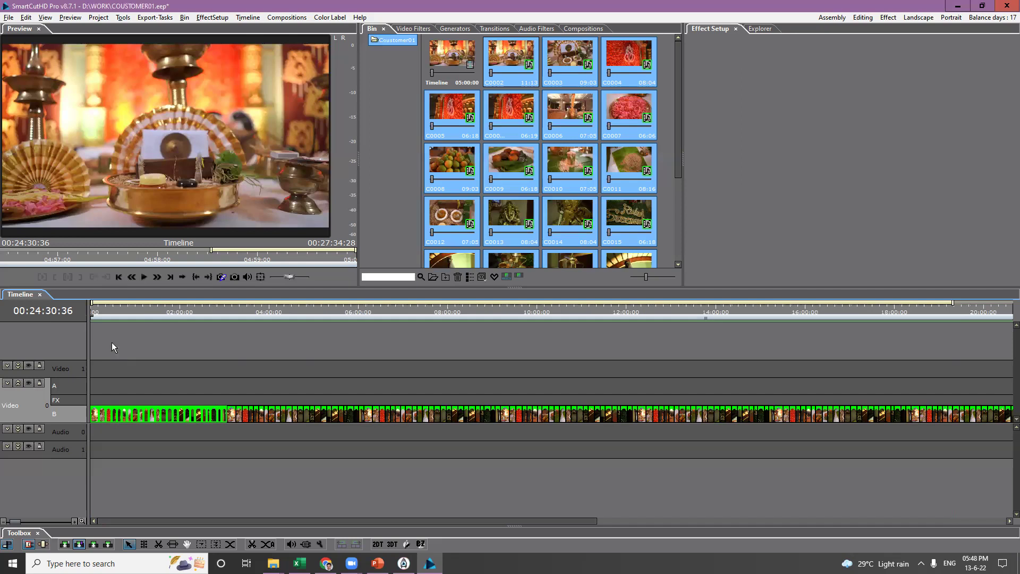
{"action": "left_click", "coordinate": [95, 314]}
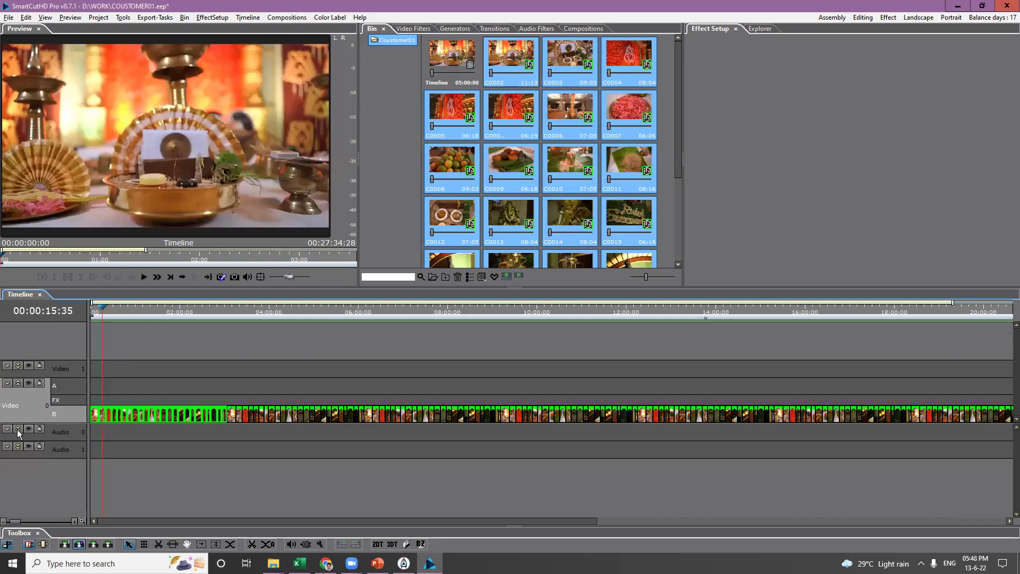
{"action": "left_click", "coordinate": [18, 429]}
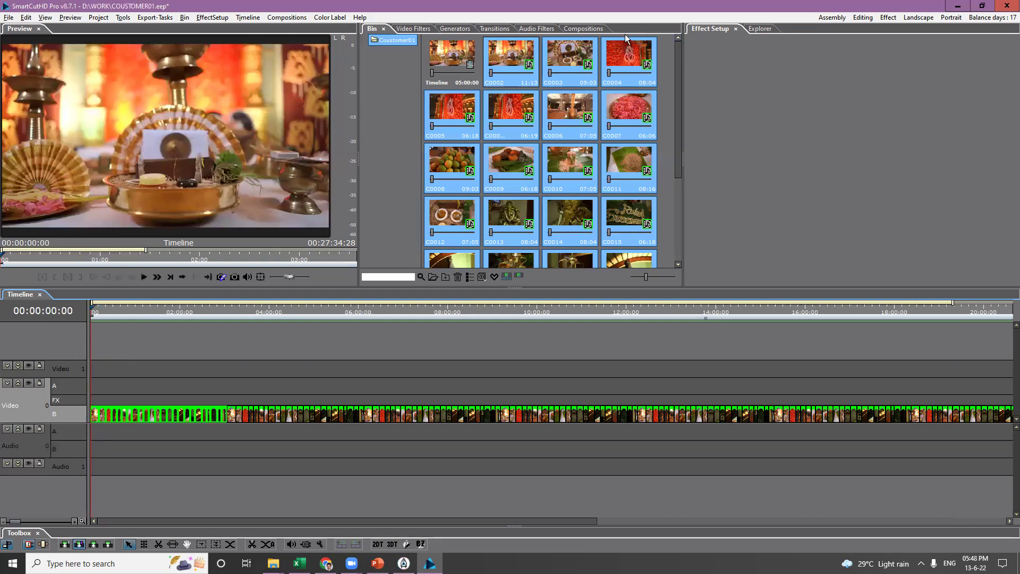
Display the Compositions library and widen it and its category list enough to read the full Tamil category names.
{"action": "left_click", "coordinate": [582, 28]}
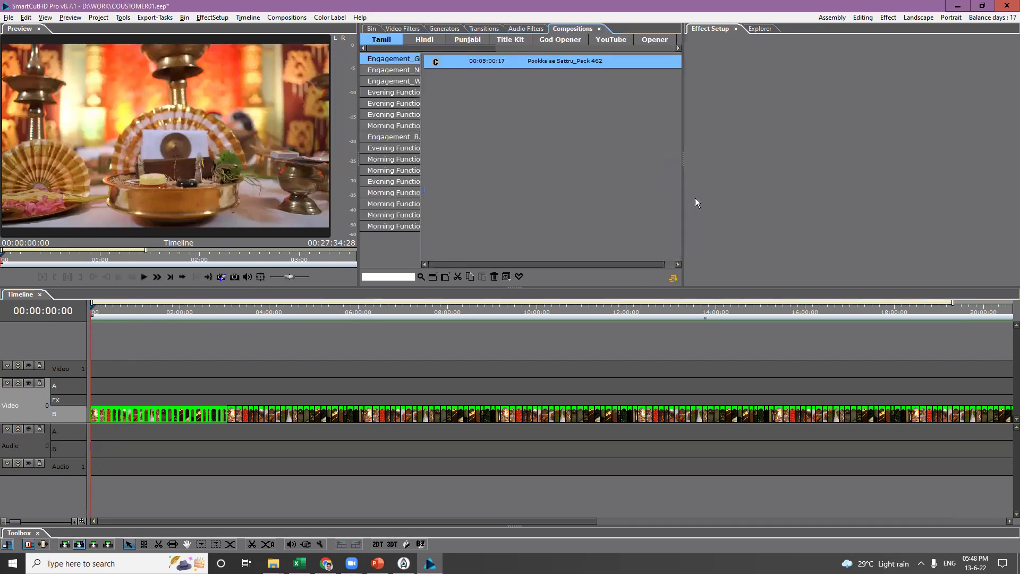
{"action": "left_click_drag", "start_coordinate": [682, 162], "coordinate": [775, 161]}
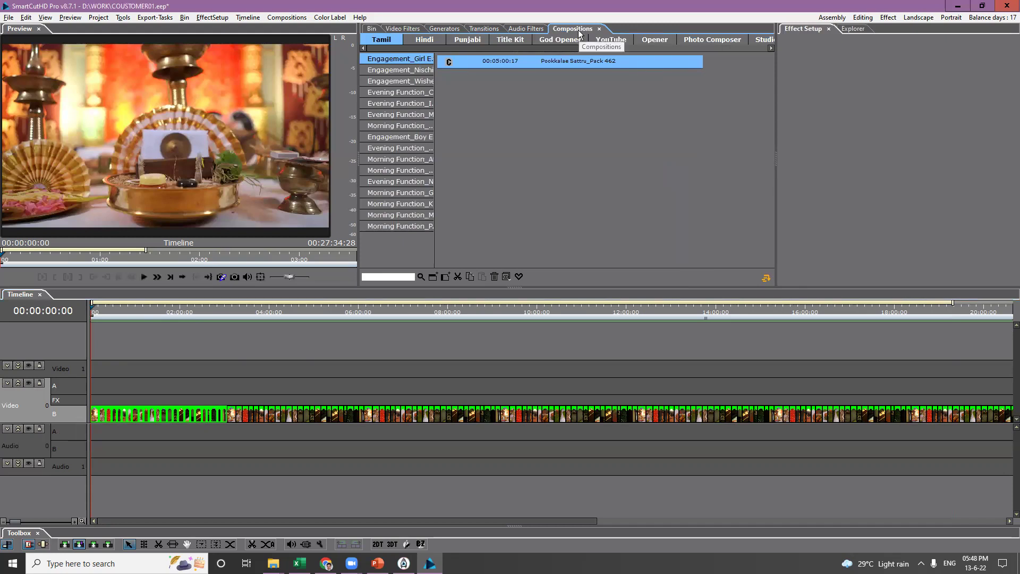
{"action": "left_click_drag", "start_coordinate": [436, 133], "coordinate": [543, 130]}
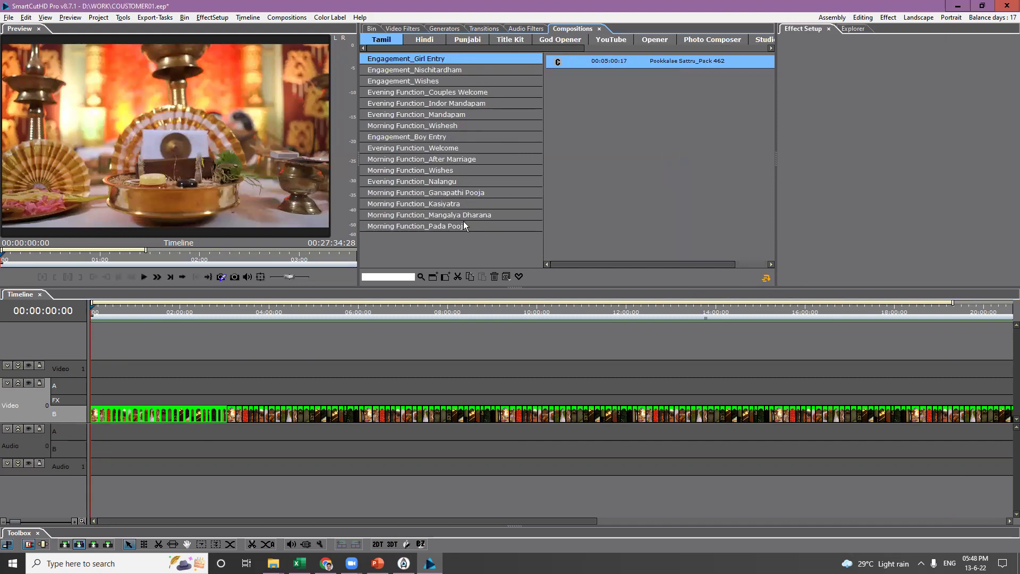
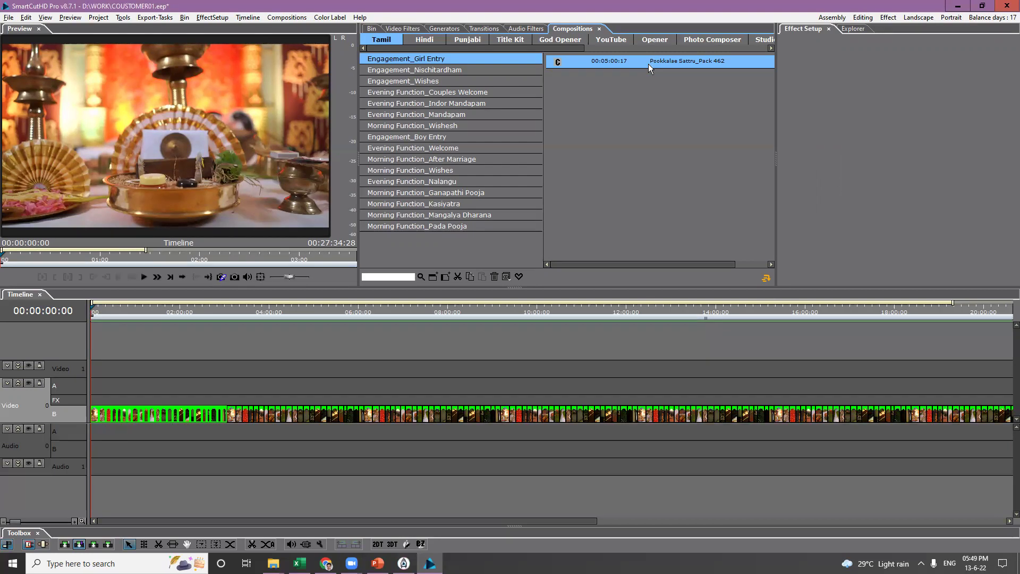
Browse the Tamil compositions from Engagement_Nischitardham through Evening Function_Indor Mandapam.
{"action": "left_click", "coordinate": [483, 70]}
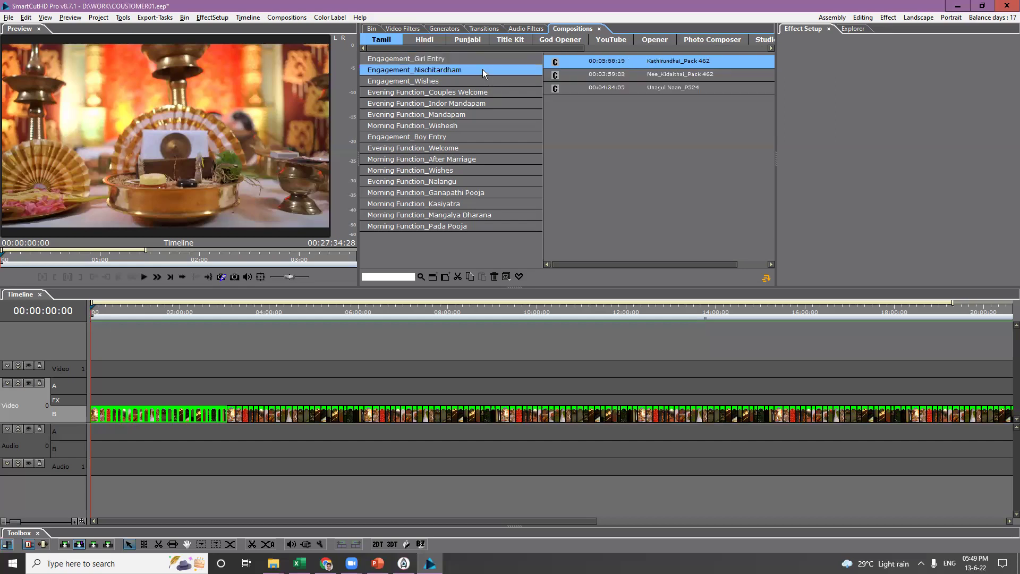
{"action": "left_click", "coordinate": [442, 85]}
{"action": "left_click", "coordinate": [476, 95]}
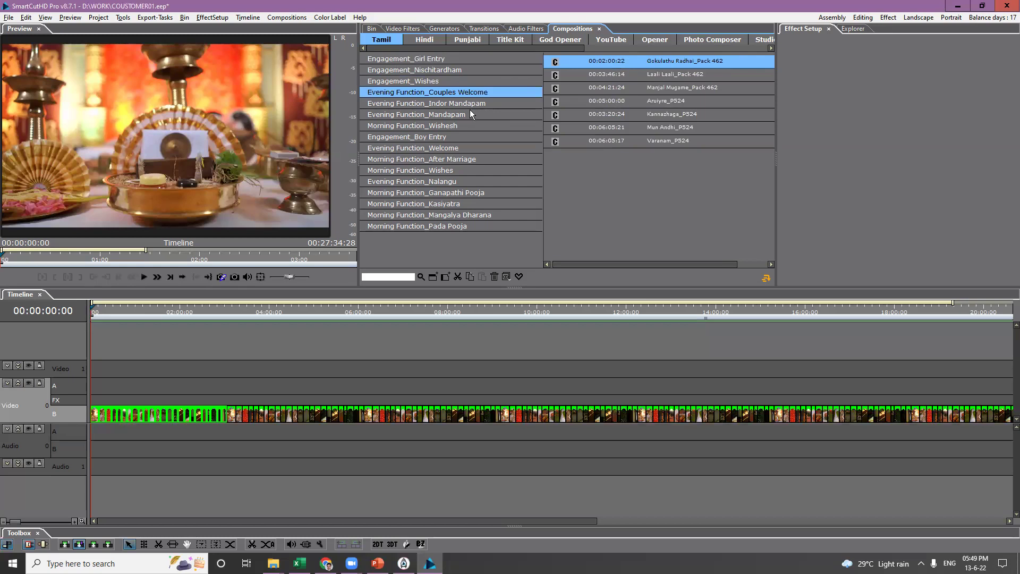
{"action": "left_click", "coordinate": [469, 106]}
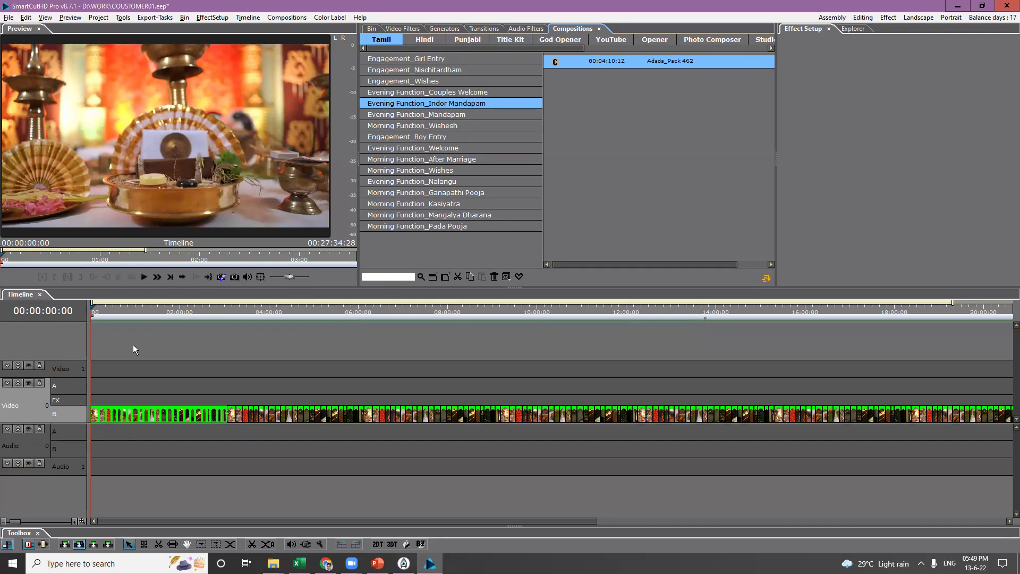
Scrub through the first 15 seconds of the timeline and check the frame in full-screen preview.
{"action": "left_click", "coordinate": [98, 315]}
{"action": "left_click_drag", "start_coordinate": [98, 314], "coordinate": [104, 309]}
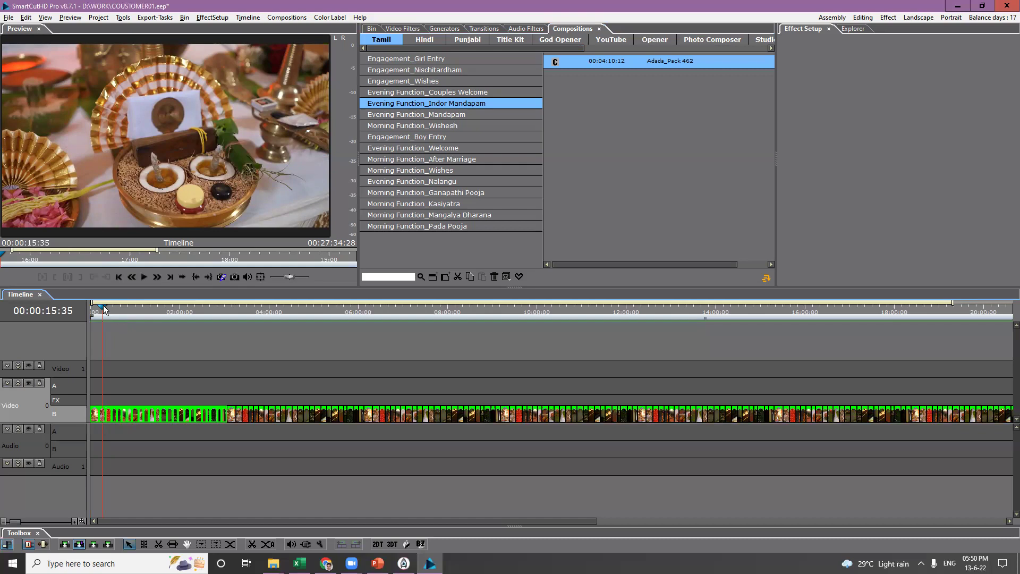
{"action": "left_click", "coordinate": [96, 314]}
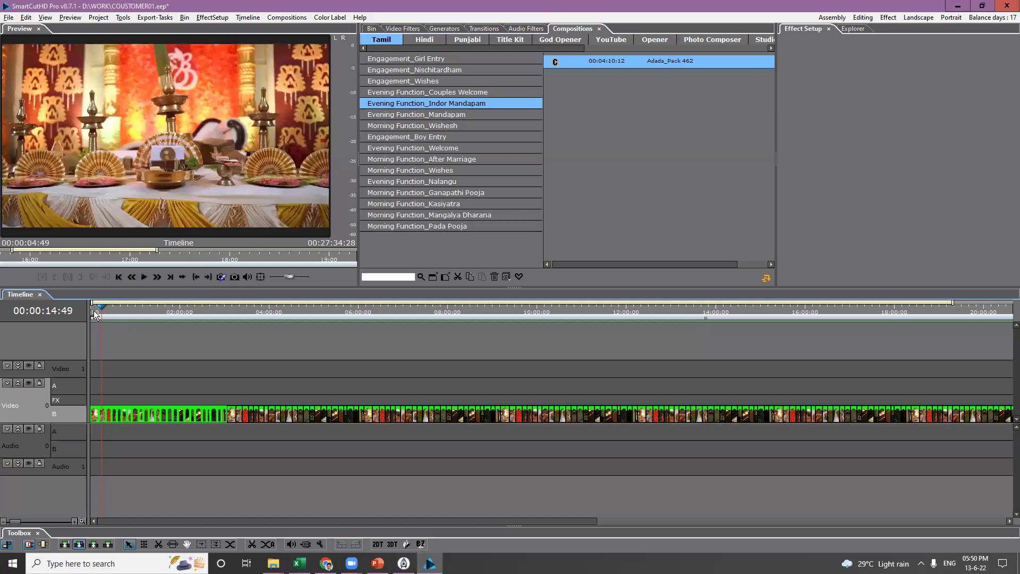
{"action": "left_click_drag", "start_coordinate": [96, 314], "coordinate": [102, 313]}
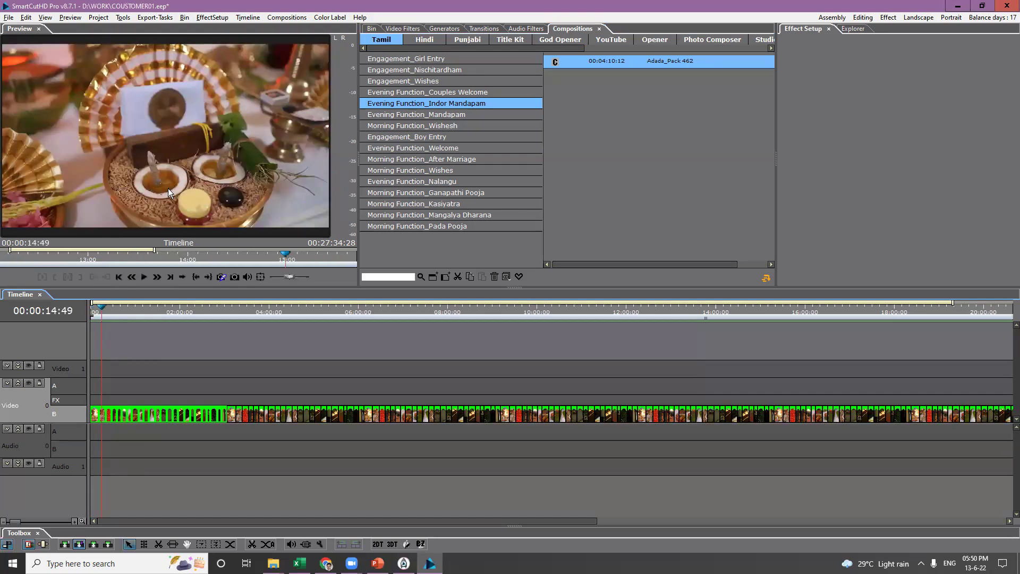
{"action": "double_click", "coordinate": [168, 188]}
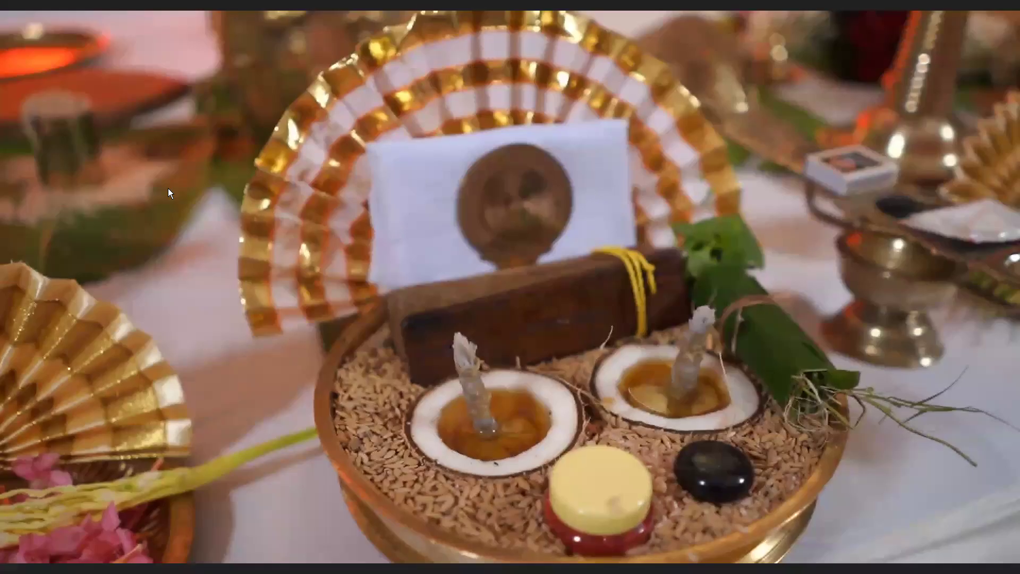
{"action": "double_click", "coordinate": [168, 188]}
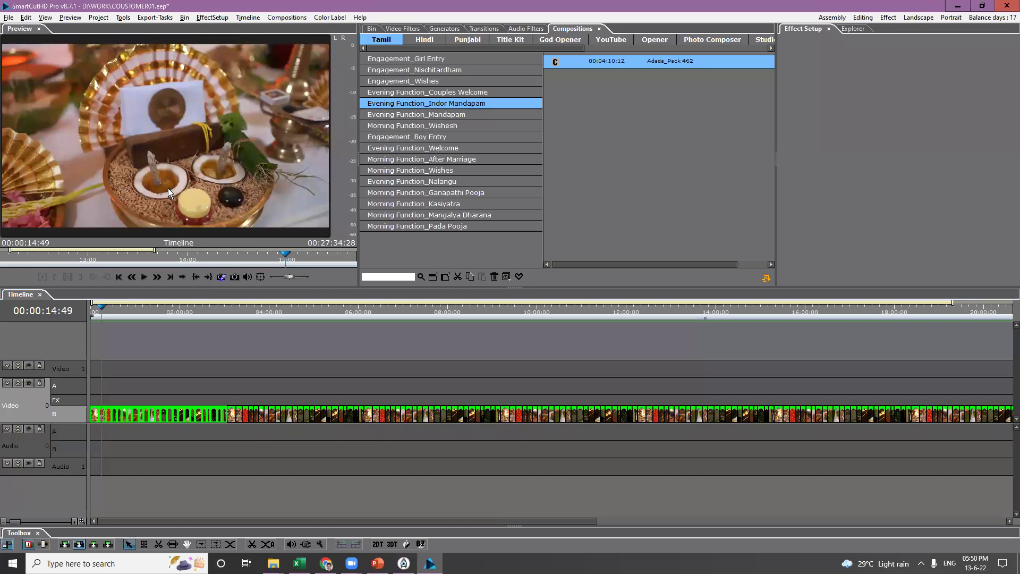
Show the Evening Function_Welcome compositions with more room for the list, and select Kadhal Konjam_P524.
{"action": "left_click", "coordinate": [450, 149]}
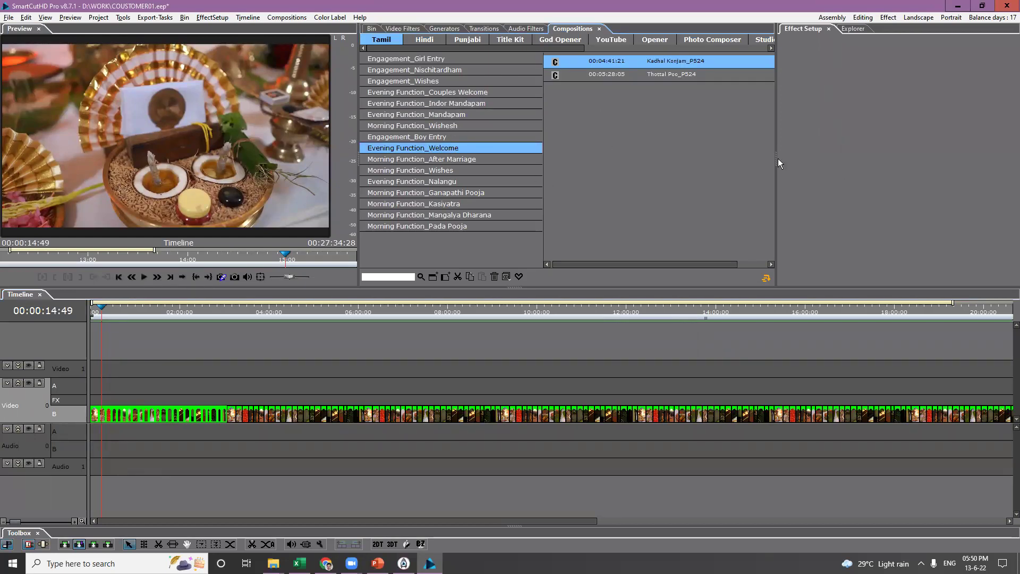
{"action": "left_click_drag", "start_coordinate": [778, 159], "coordinate": [833, 158]}
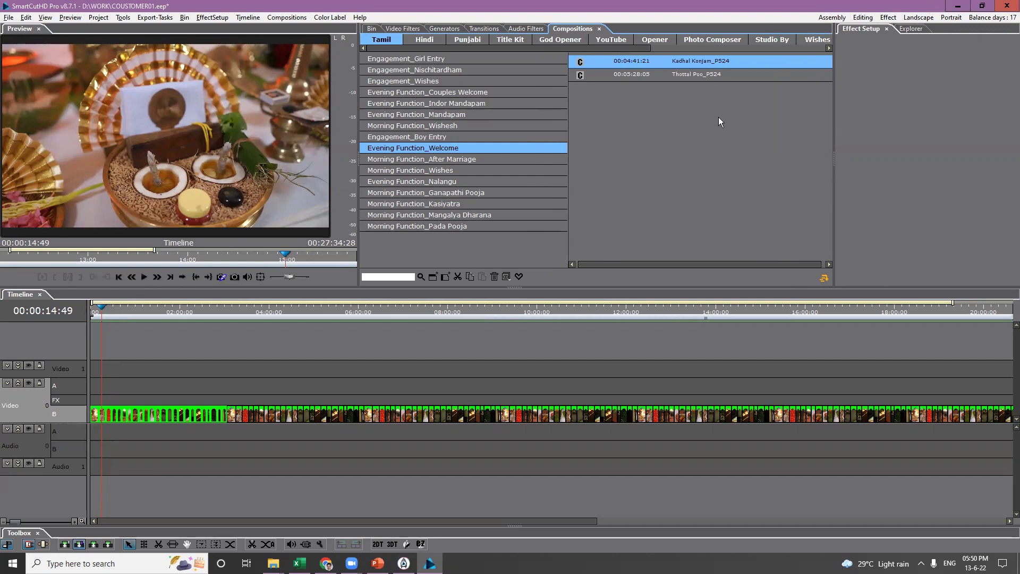
{"action": "left_click", "coordinate": [688, 74]}
{"action": "left_click", "coordinate": [696, 63]}
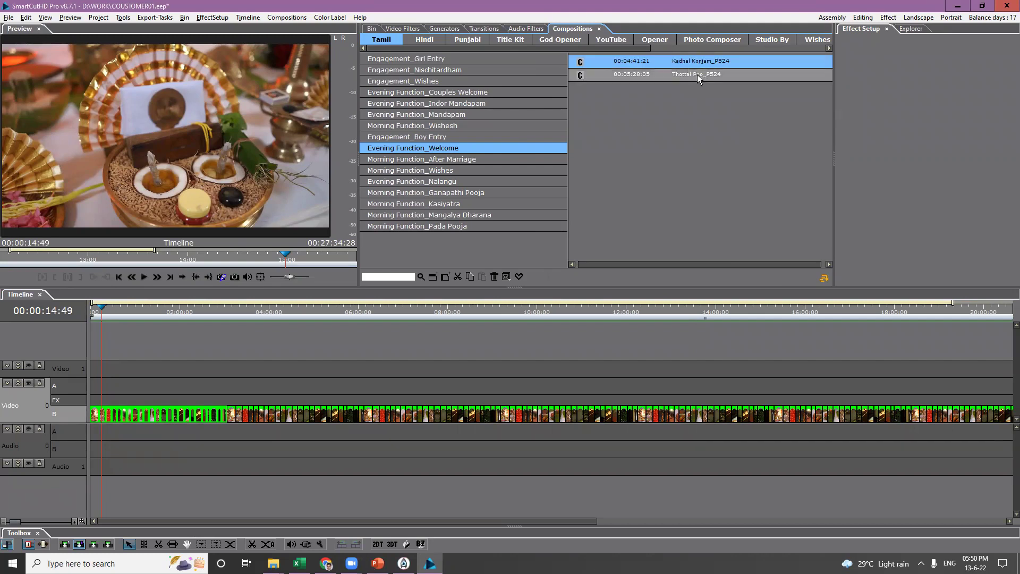
{"action": "left_click", "coordinate": [691, 75]}
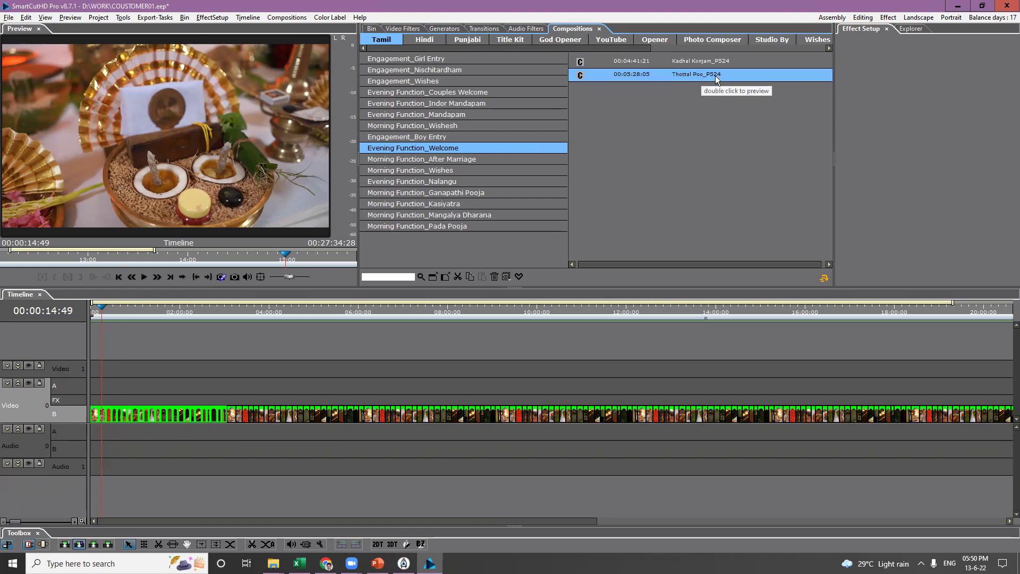
{"action": "left_click", "coordinate": [684, 61]}
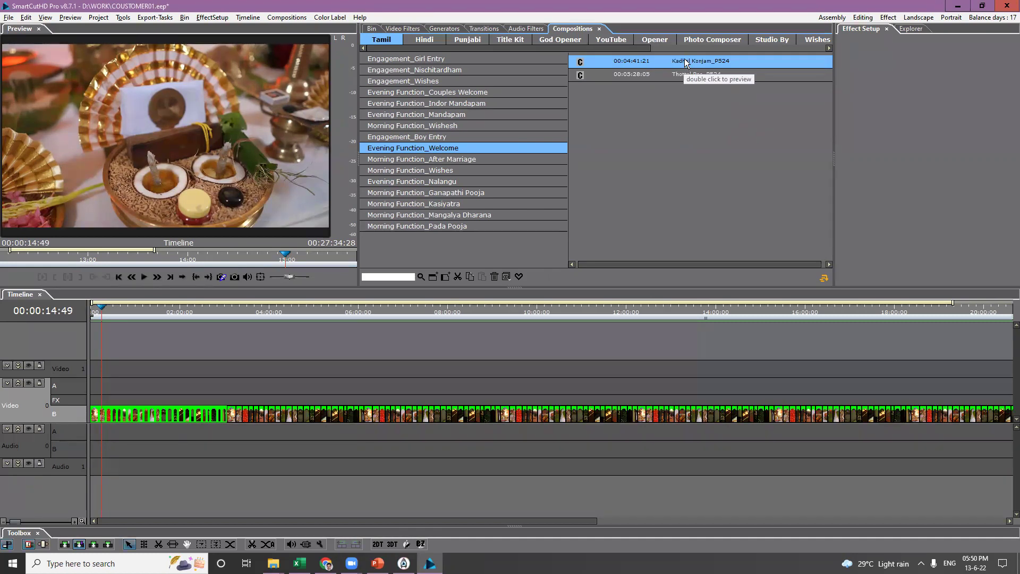
Play the Kadhal Konjam_P524 composition in an enlarged preview, then pause it and reduce the preview size.
{"action": "double_click", "coordinate": [684, 61]}
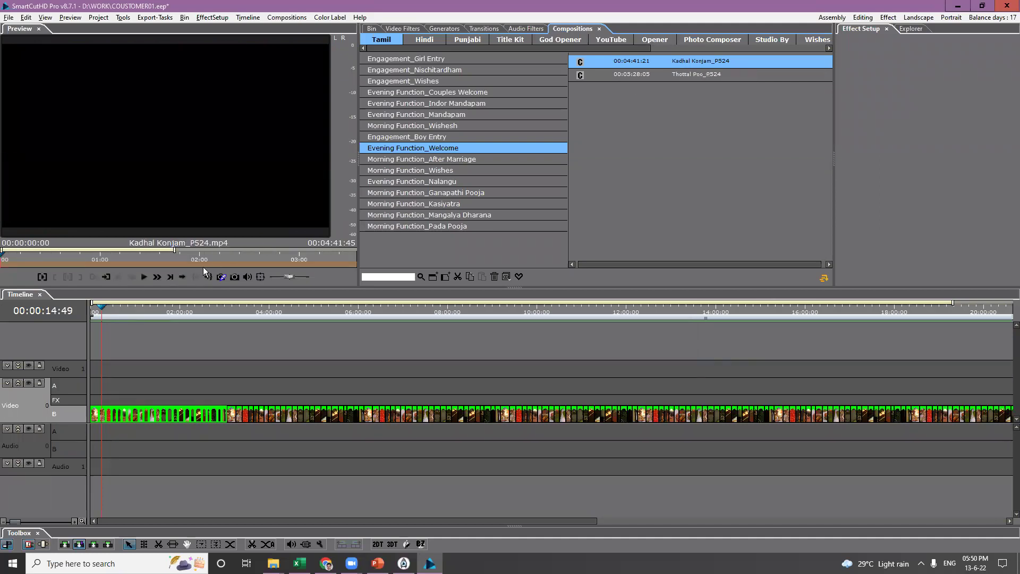
{"action": "left_click", "coordinate": [144, 277]}
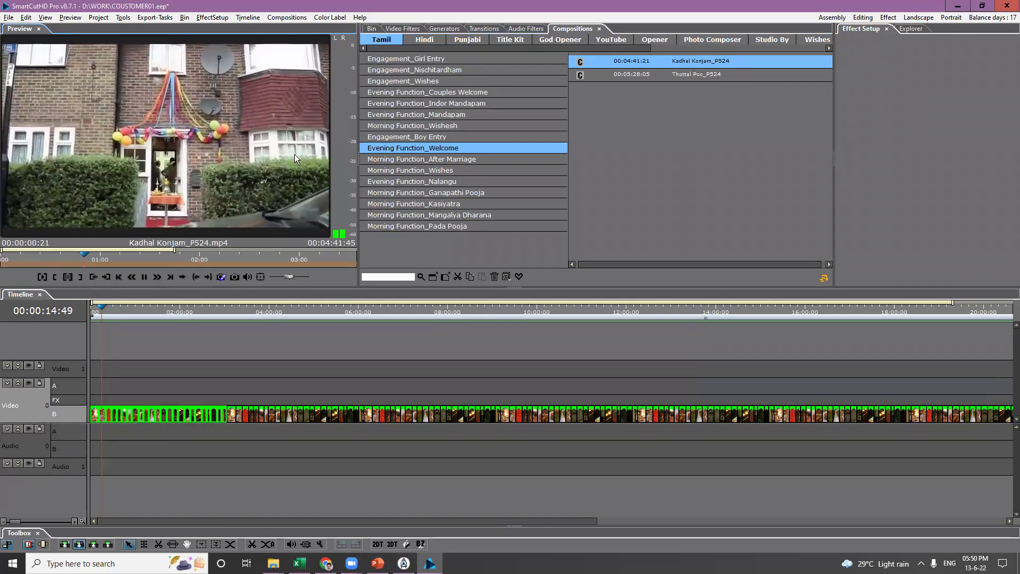
{"action": "left_click_drag", "start_coordinate": [357, 154], "coordinate": [516, 155]}
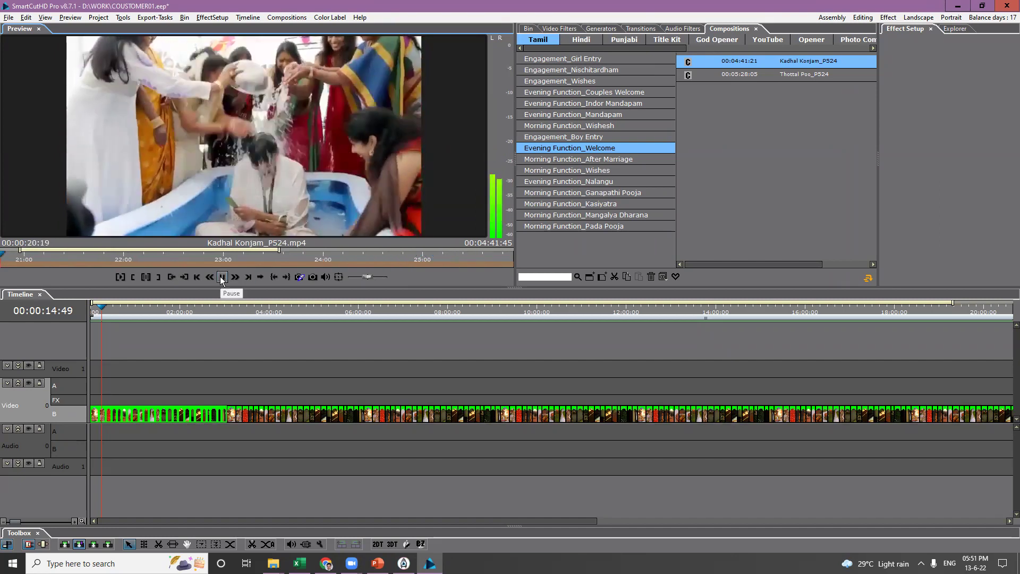
{"action": "left_click", "coordinate": [222, 276]}
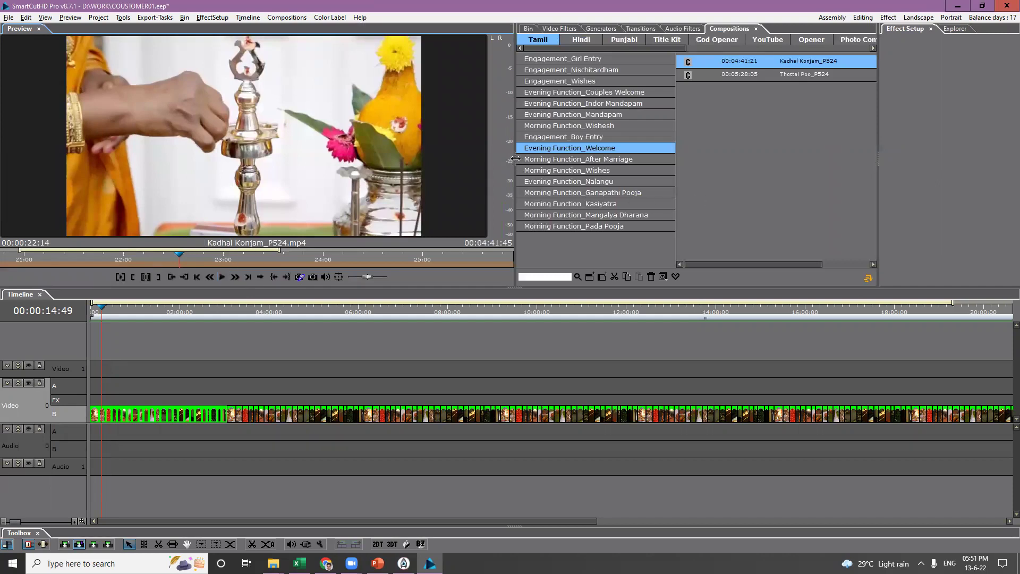
{"action": "left_click_drag", "start_coordinate": [518, 160], "coordinate": [398, 161]}
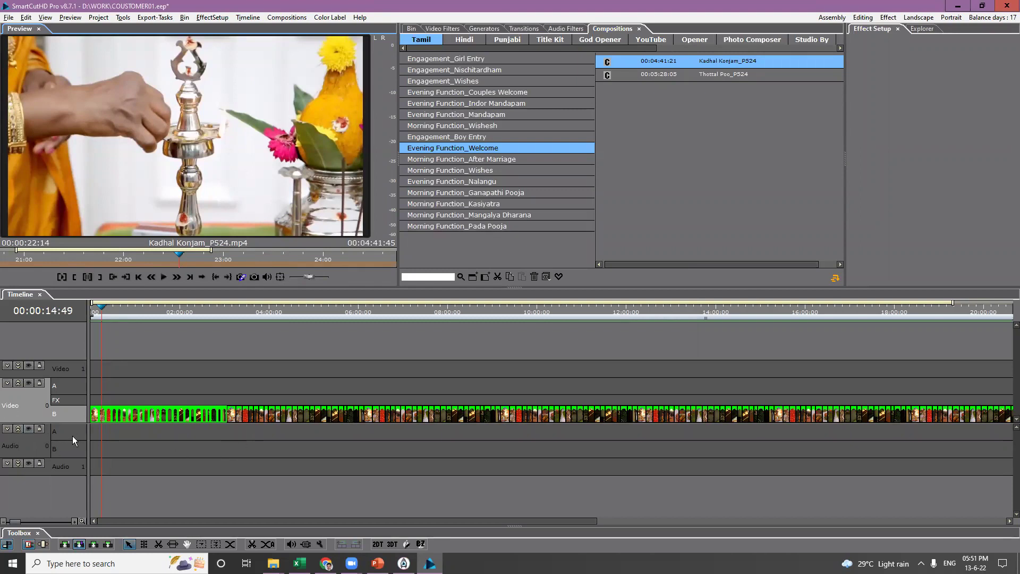
Apply the Kadhal Konjam_P524 composition near the start of the timeline, with the Video 0 FX and Audio 0 A lanes as targets.
{"action": "left_click", "coordinate": [98, 313]}
{"action": "left_click", "coordinate": [95, 312]}
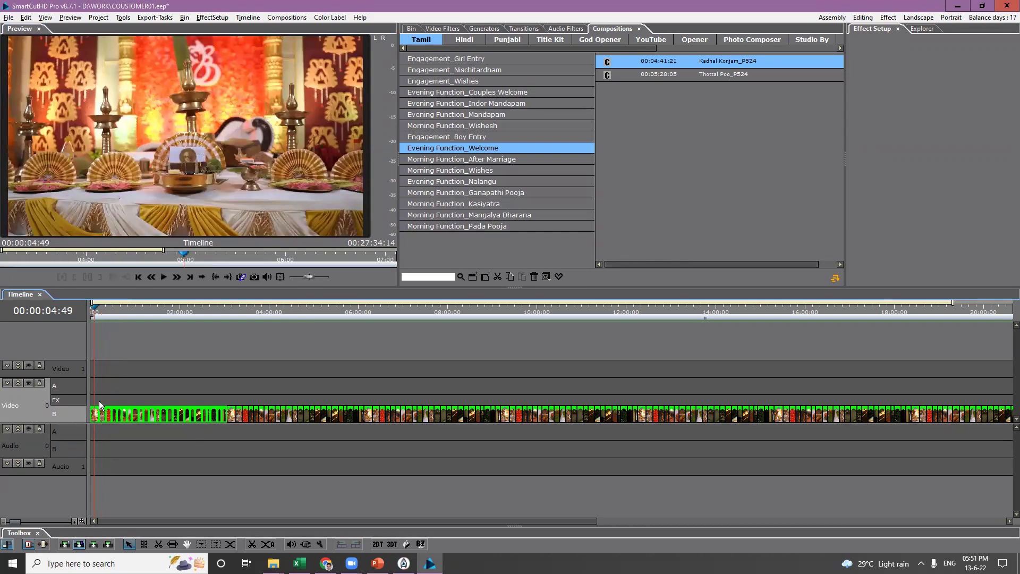
{"action": "left_click", "coordinate": [99, 404]}
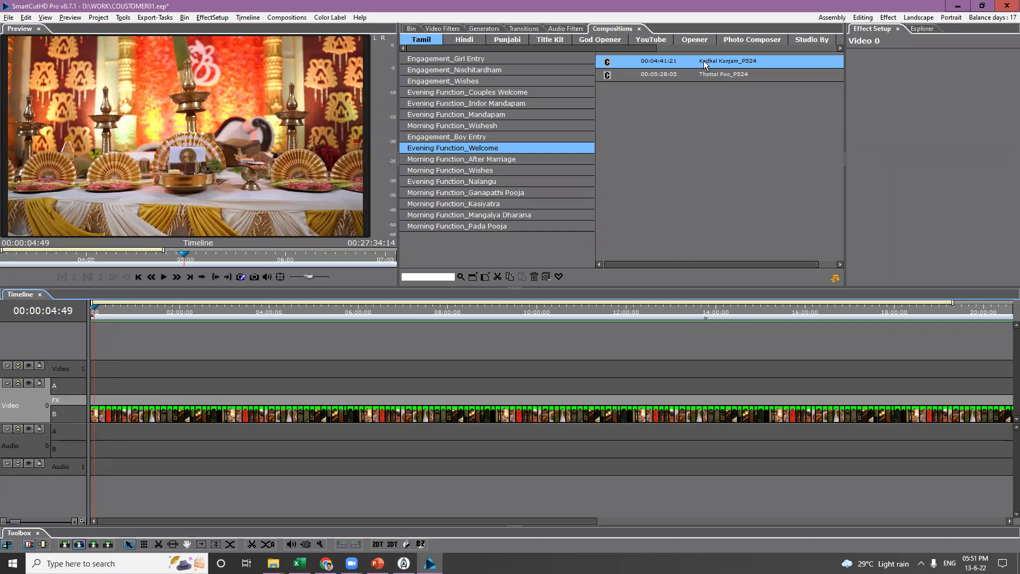
{"action": "left_click", "coordinate": [104, 430]}
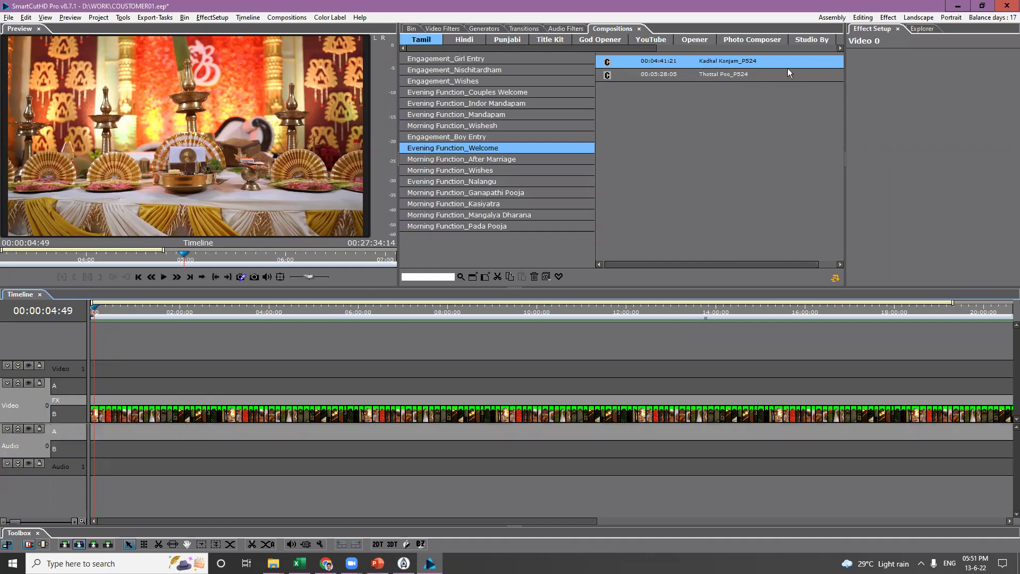
{"action": "left_click_drag", "start_coordinate": [730, 62], "coordinate": [96, 400]}
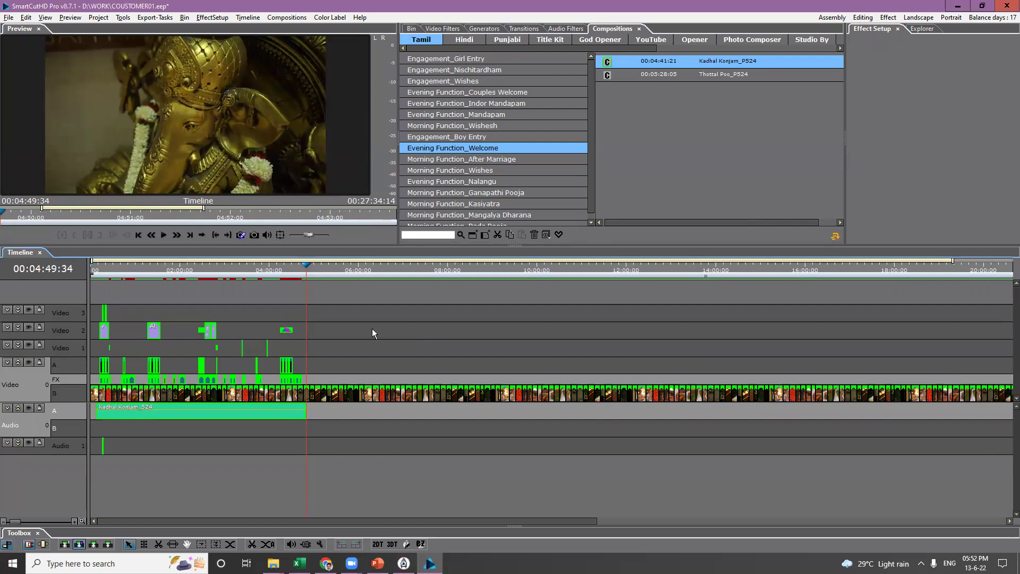
Shift the applied Kadhal Konjam_P524 composition to the very start of the timeline and view the frame at 00:01:39:12.
{"action": "left_click", "coordinate": [102, 266]}
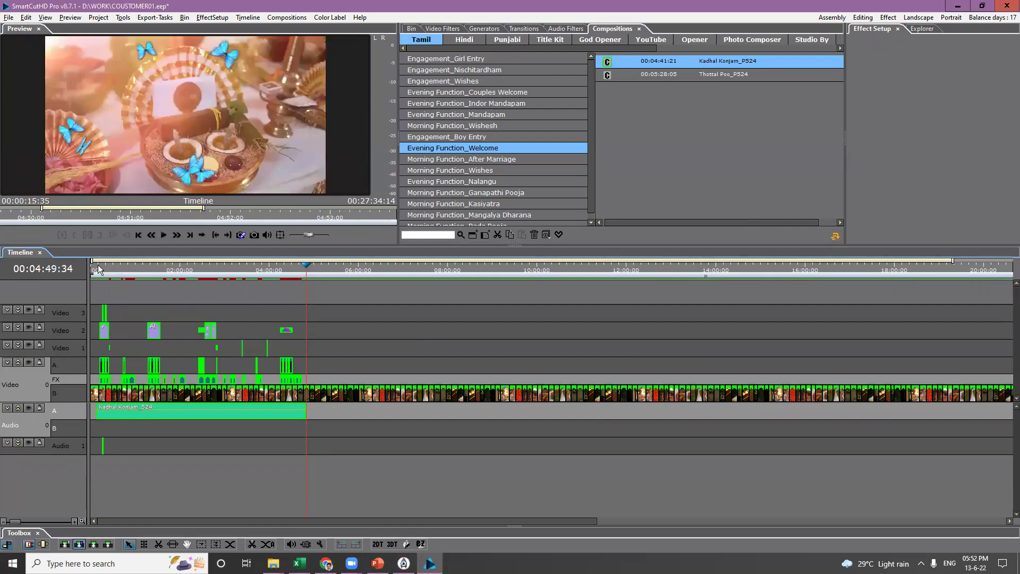
{"action": "scroll", "coordinate": [101, 267], "scroll_direction": "up", "scroll_amount": 3}
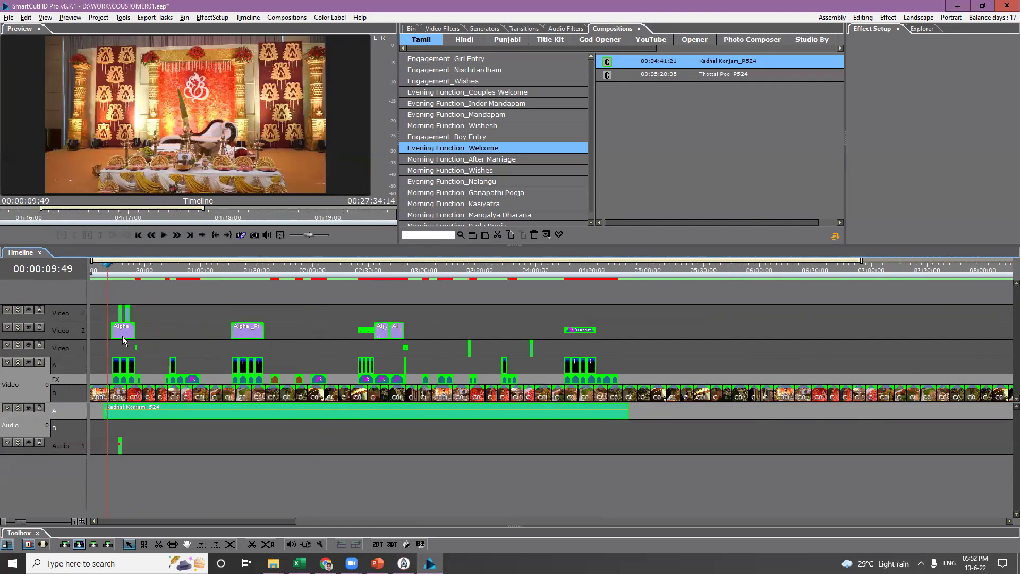
{"action": "left_click_drag", "start_coordinate": [109, 413], "coordinate": [104, 413]}
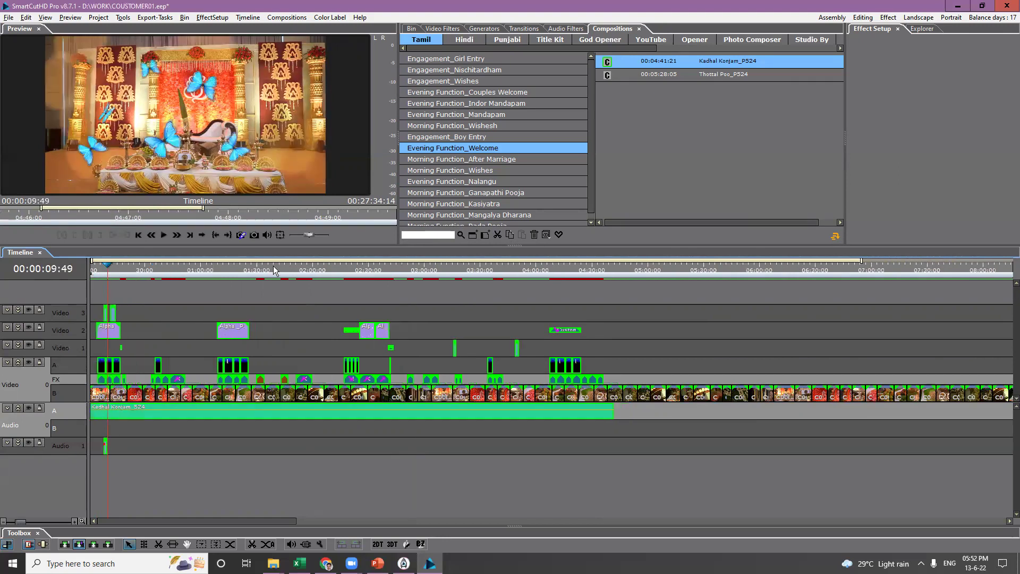
{"action": "left_click", "coordinate": [274, 271]}
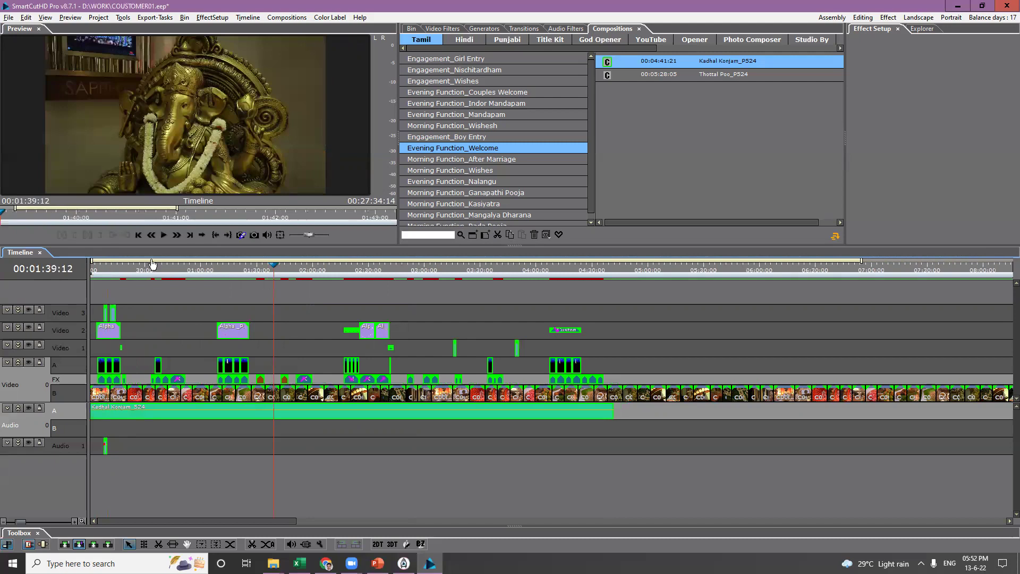
Play the timeline from its very start to review the applied song composition, and pause at 00:00:21:05.
{"action": "left_click", "coordinate": [98, 271]}
{"action": "left_click", "coordinate": [91, 271]}
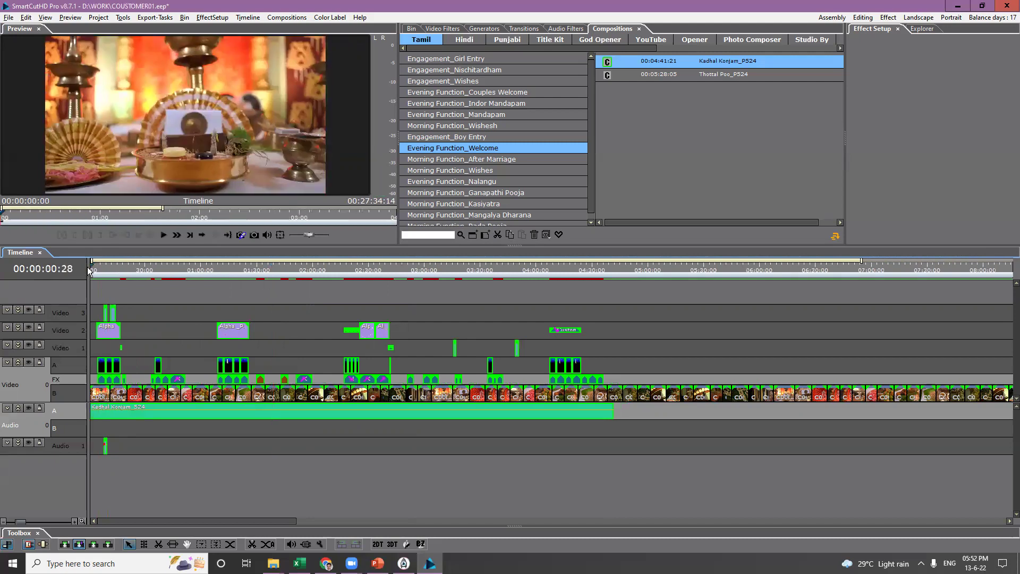
{"action": "key", "text": "space"}
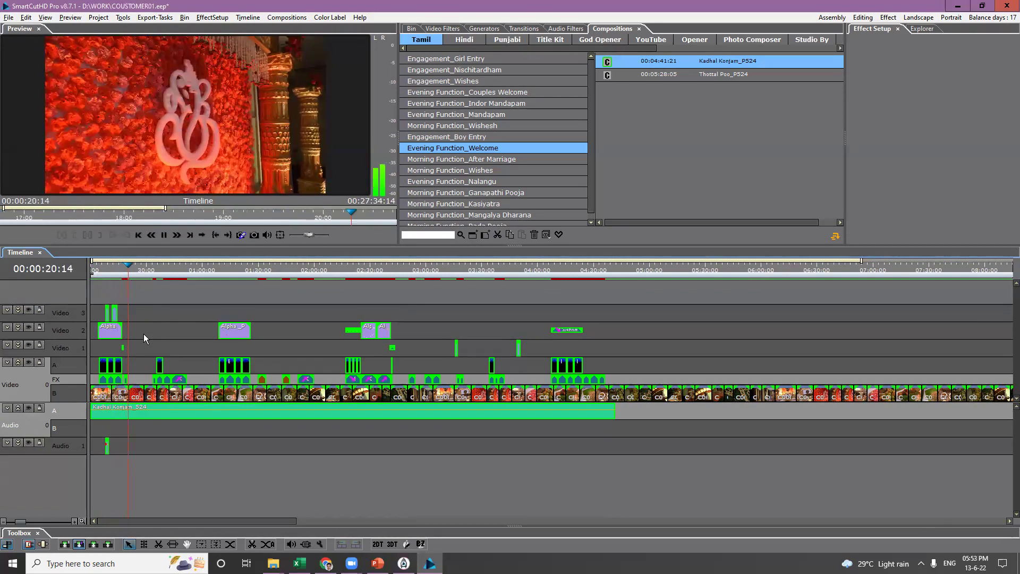
{"action": "key", "text": "space"}
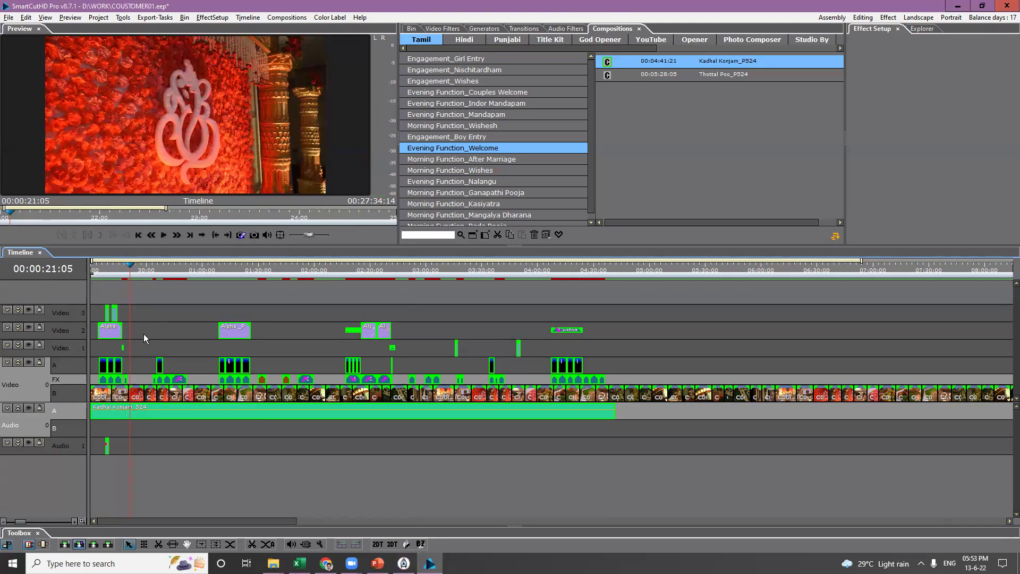
Show the Evening Function_Nalangu compositions and place the timeline position near the end of the first song, around 00:04:39.
{"action": "left_click", "coordinate": [612, 271]}
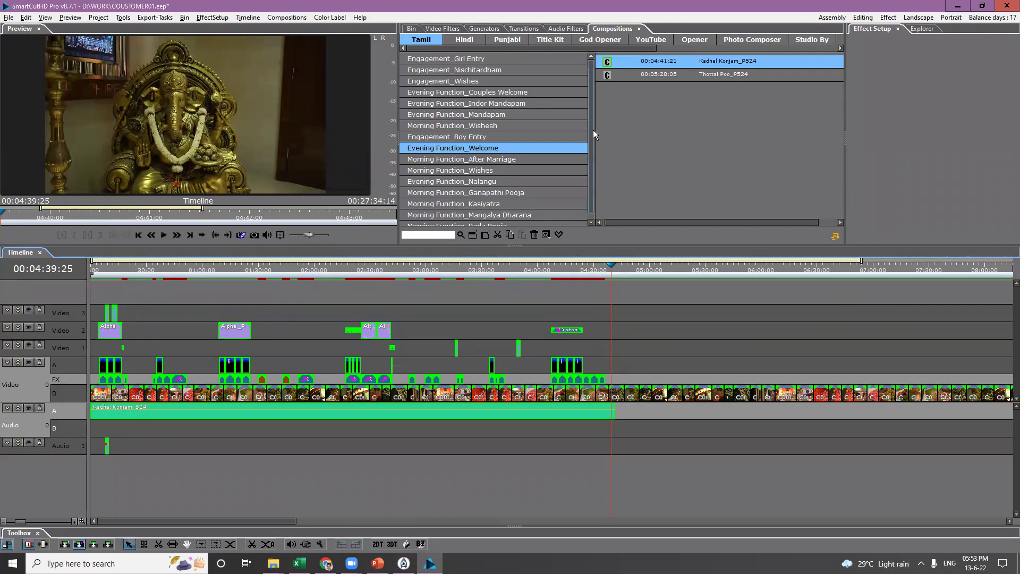
{"action": "scroll", "coordinate": [593, 130], "scroll_direction": "down", "scroll_amount": 1}
{"action": "left_click", "coordinate": [497, 175]}
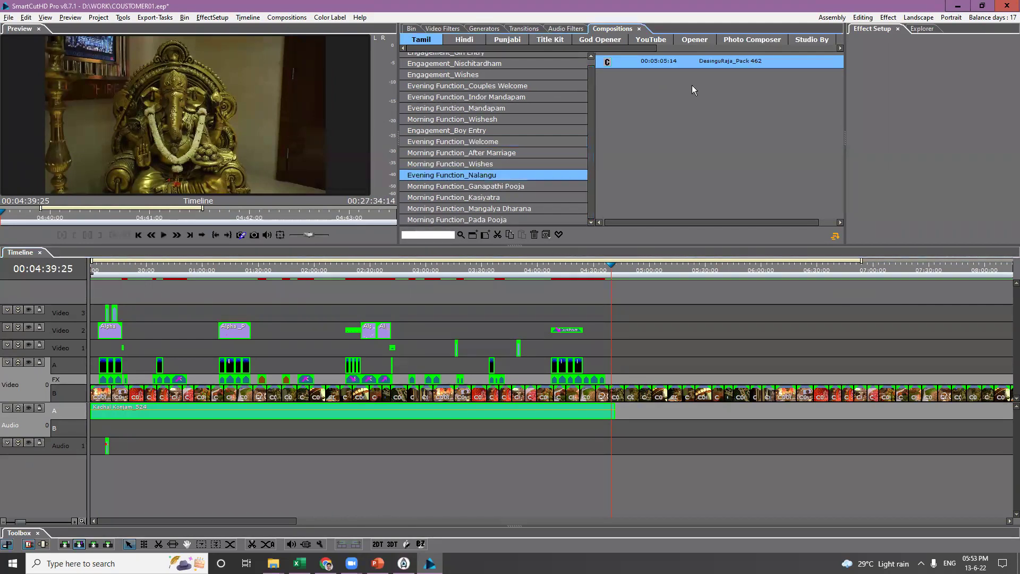
{"action": "key", "text": "space"}
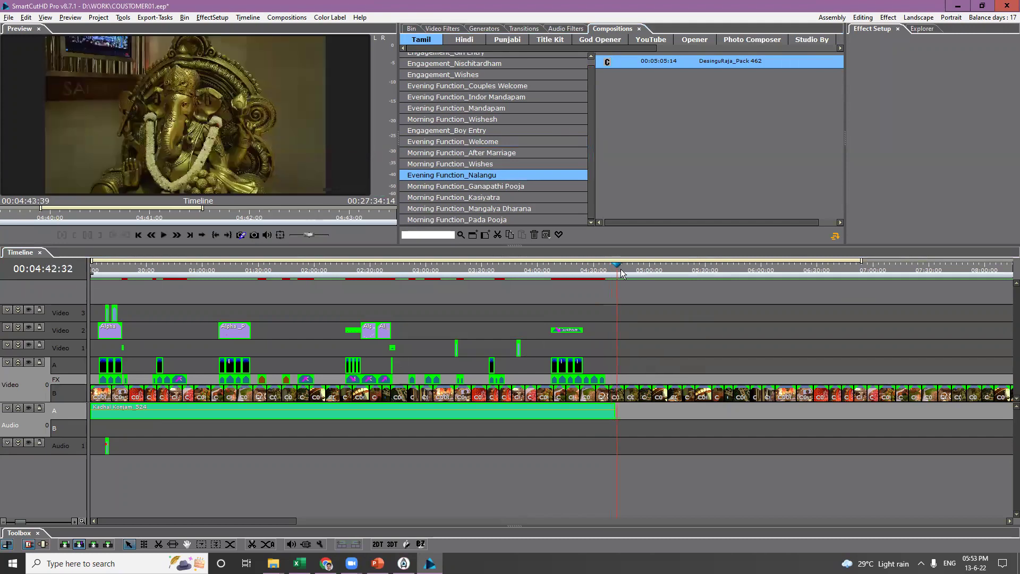
{"action": "left_click", "coordinate": [610, 269]}
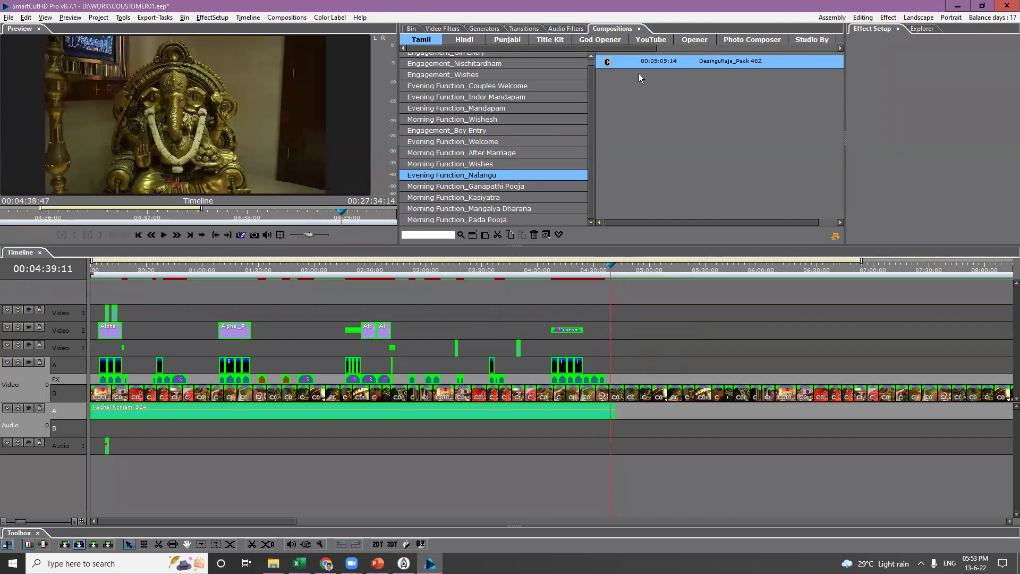
Preview the DesinguRaja_Pack 462 composition, playing its opening and scrubbing ahead to 00:01:37:19.
{"action": "left_click", "coordinate": [677, 66]}
{"action": "double_click", "coordinate": [678, 65]}
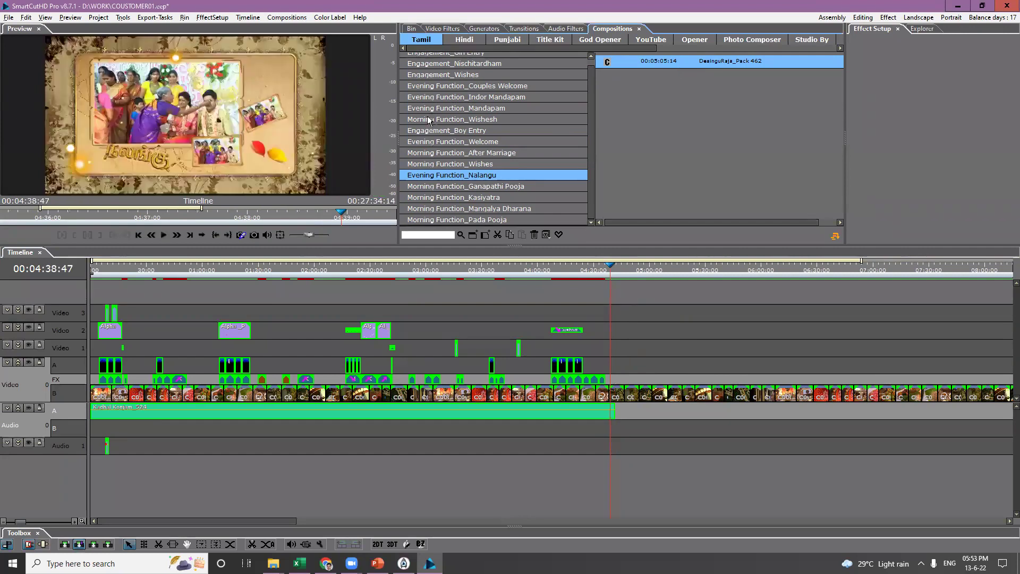
{"action": "left_click", "coordinate": [163, 235]}
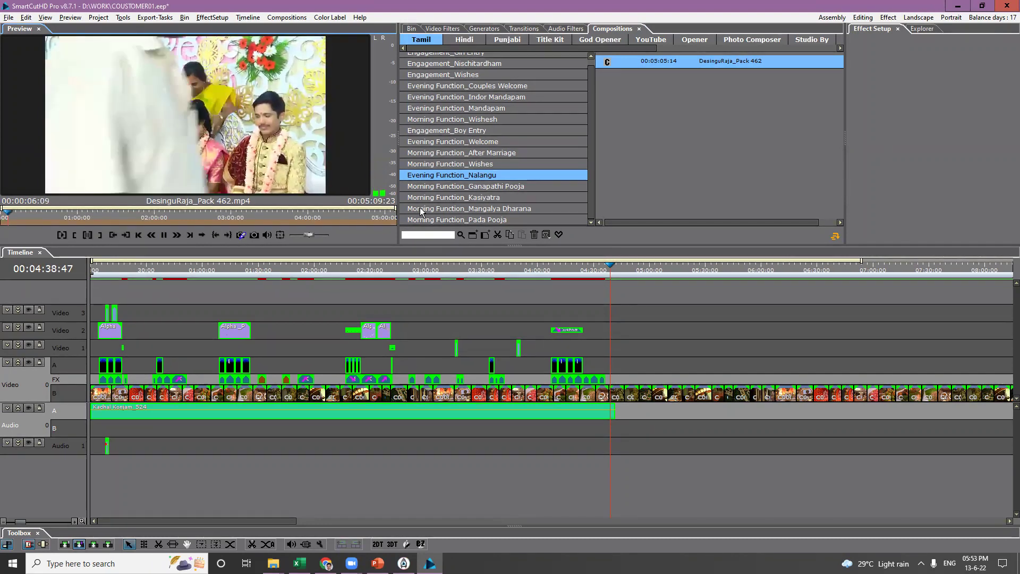
{"action": "left_click", "coordinate": [16, 217]}
{"action": "left_click_drag", "start_coordinate": [16, 218], "coordinate": [126, 216]}
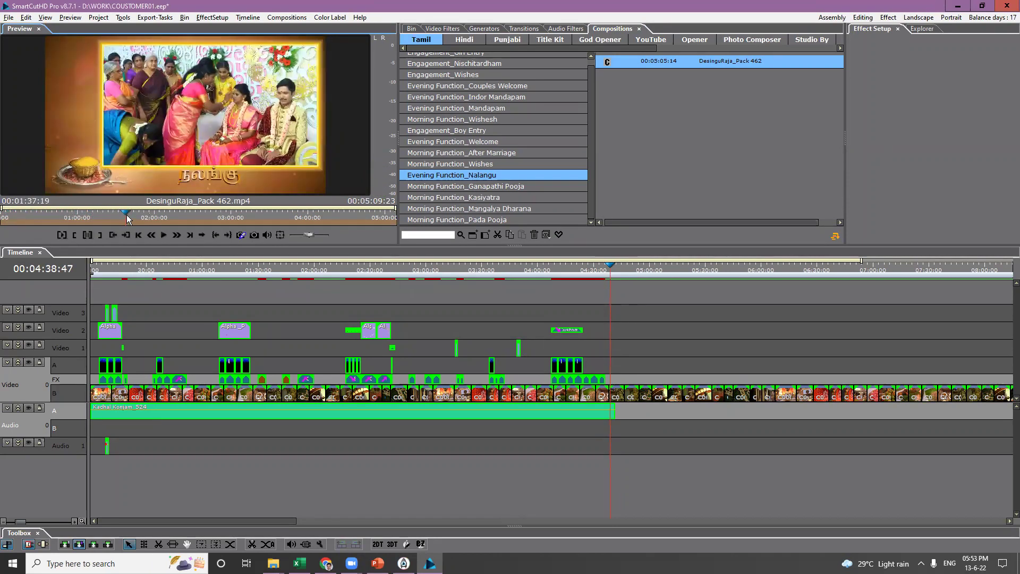
Try applying the DesinguRaja_Pack 462 composition after the first song, and delete it from the timeline.
{"action": "left_click_drag", "start_coordinate": [674, 63], "coordinate": [675, 361]}
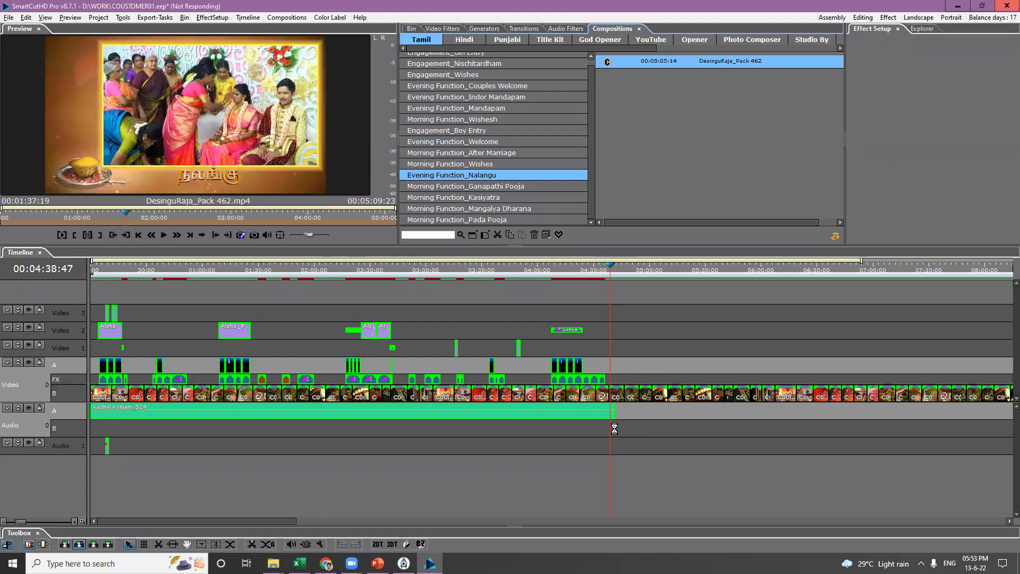
{"action": "left_click_drag", "start_coordinate": [451, 521], "coordinate": [279, 521]}
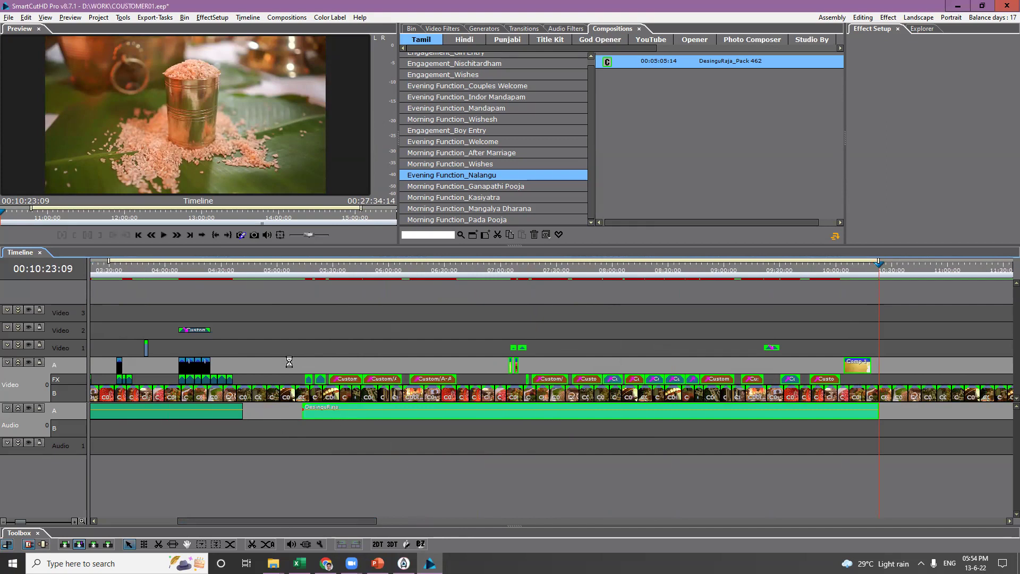
{"action": "key", "text": "Delete"}
Make the Audio 0 B lane the target and set the timeline position to 00:04:38:04.
{"action": "left_click", "coordinate": [230, 270]}
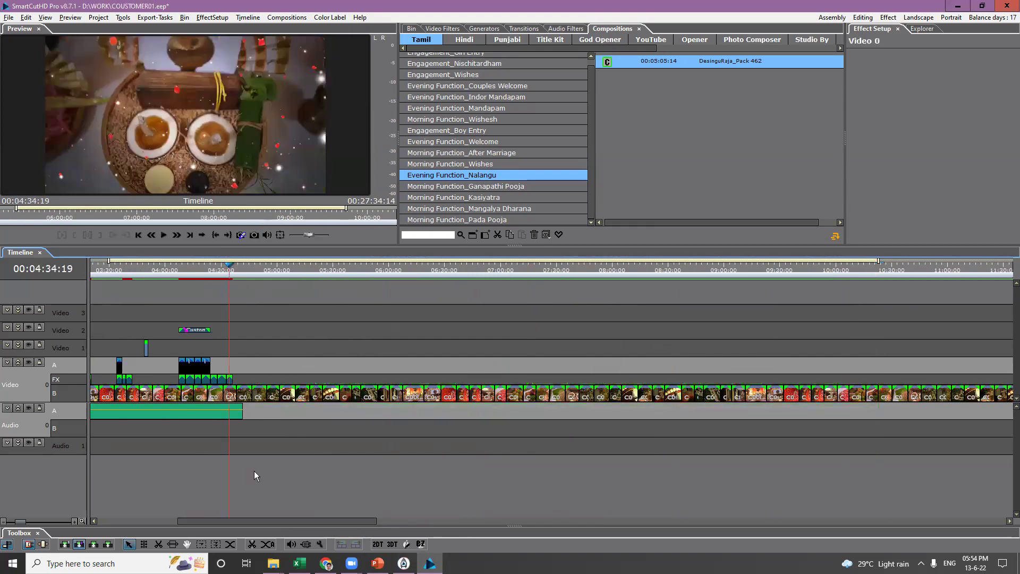
{"action": "scroll", "coordinate": [252, 527], "scroll_direction": "left", "scroll_amount": 5}
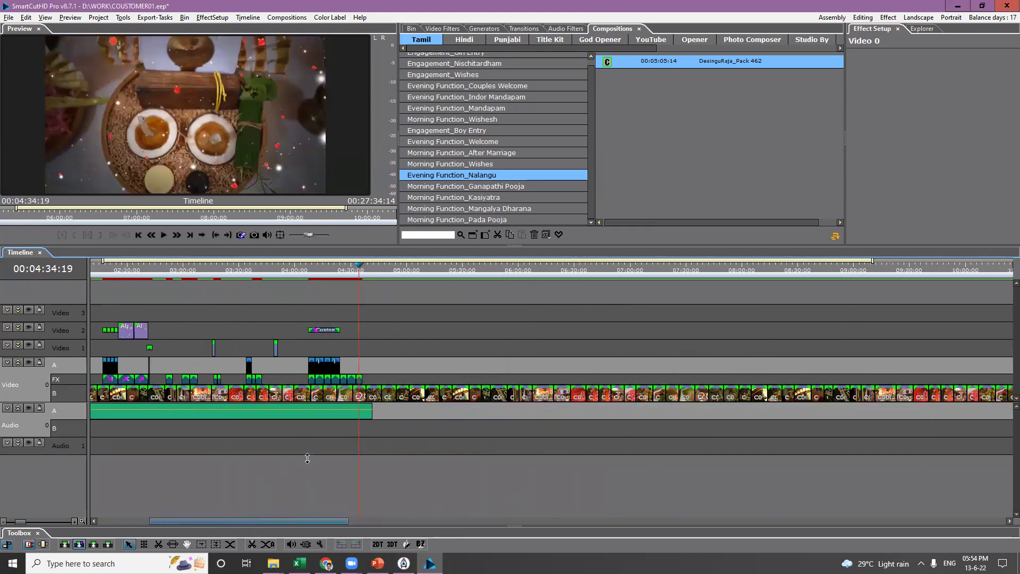
{"action": "left_click", "coordinate": [398, 431]}
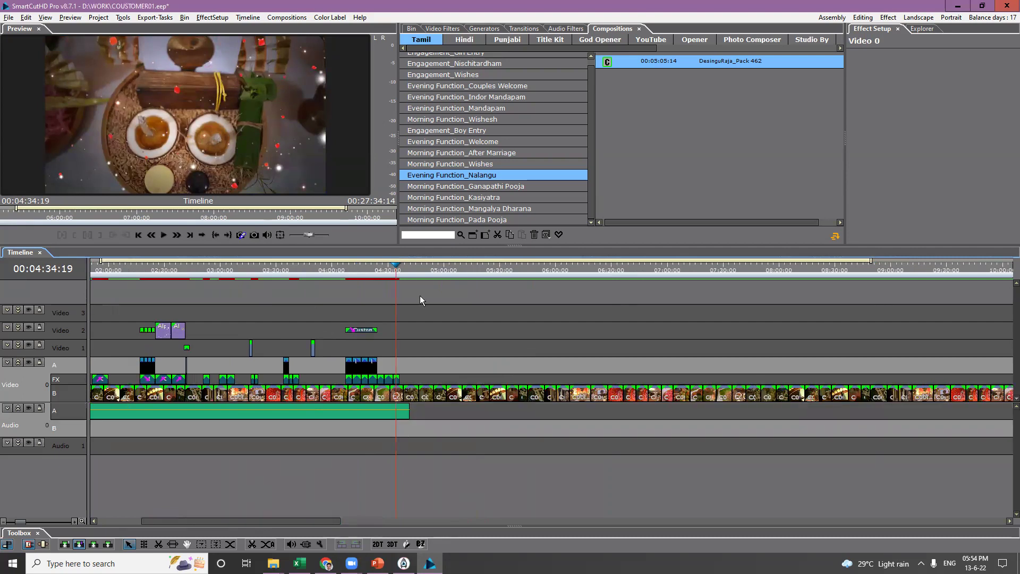
{"action": "left_click", "coordinate": [407, 271]}
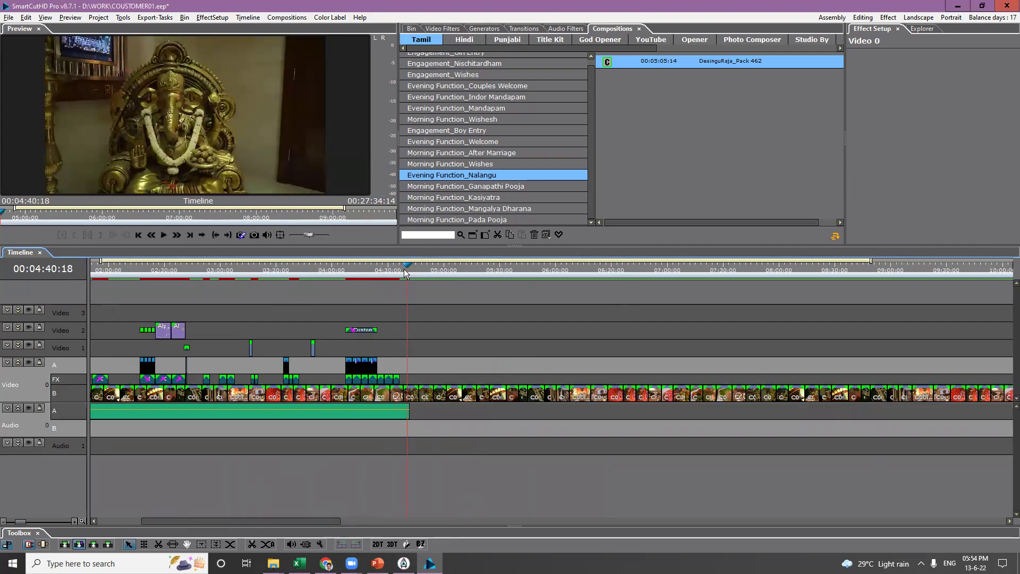
{"action": "left_click", "coordinate": [403, 271]}
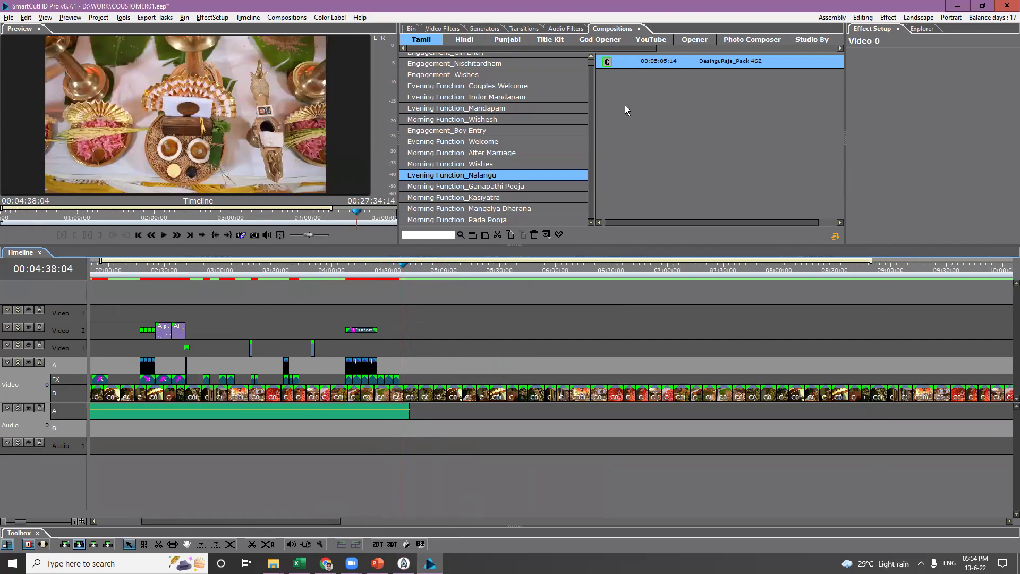
Try applying the DesinguRaja_Pack 462 composition after the first song and shifting it earlier to start at 00:04:35.
{"action": "left_click_drag", "start_coordinate": [658, 63], "coordinate": [411, 380]}
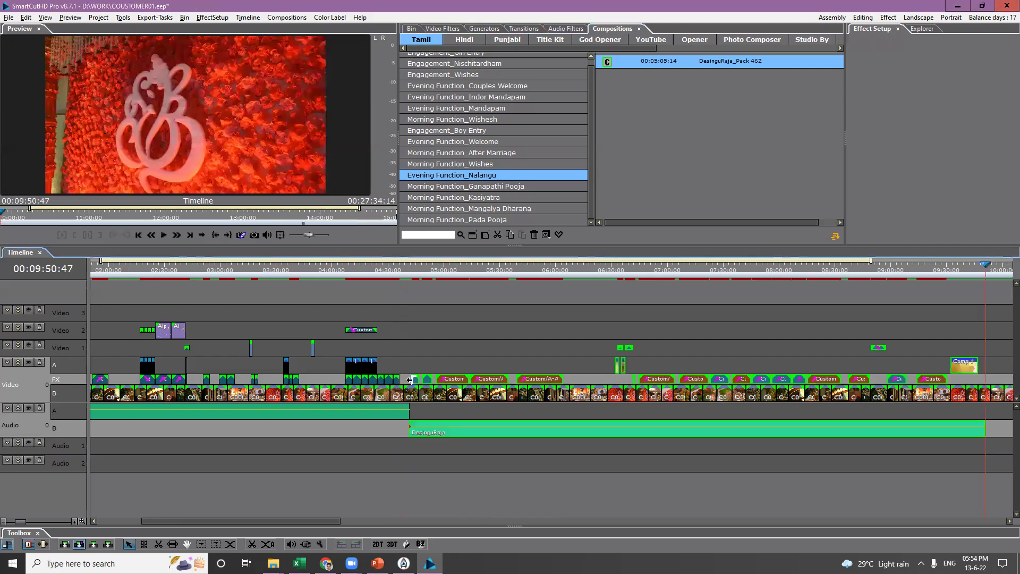
{"action": "left_click_drag", "start_coordinate": [437, 433], "coordinate": [432, 432]}
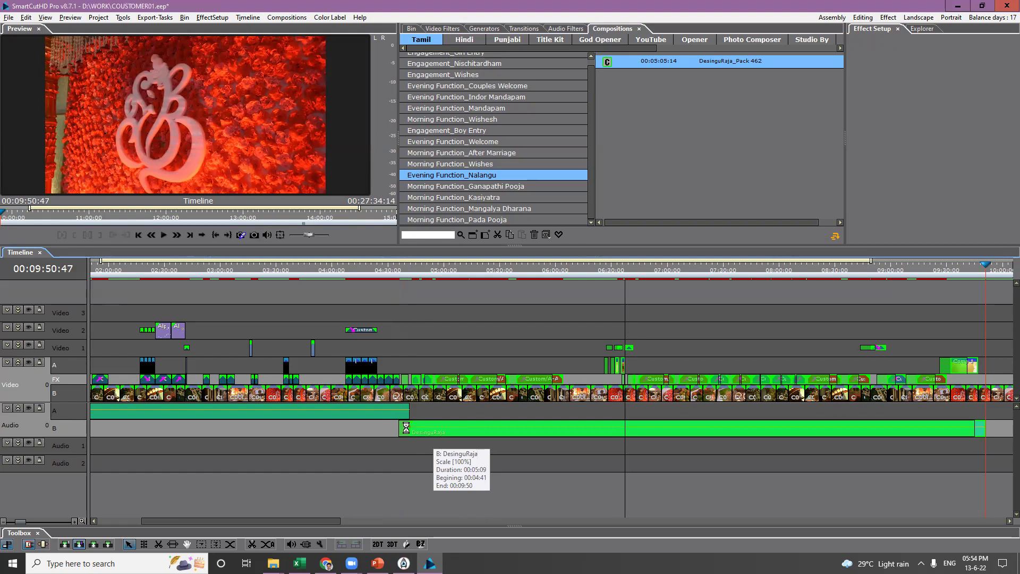
{"action": "left_click_drag", "start_coordinate": [406, 428], "coordinate": [409, 431]}
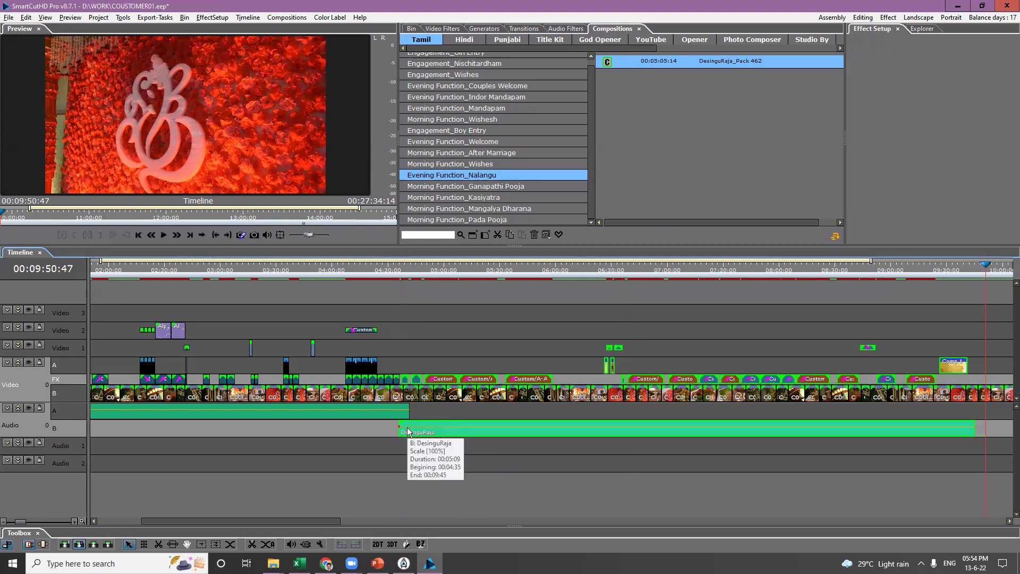
Enable automatic audio crossfading and apply the DesinguRaja_Pack 462 composition again, its music overlapping the end of the first song on Audio 0 B.
{"action": "left_click", "coordinate": [271, 545]}
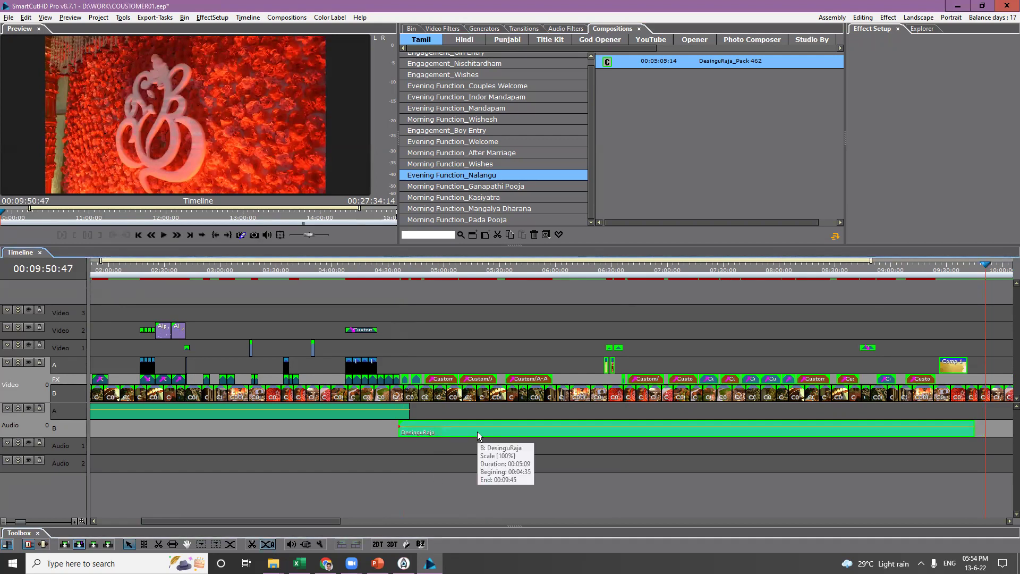
{"action": "left_click", "coordinate": [406, 272]}
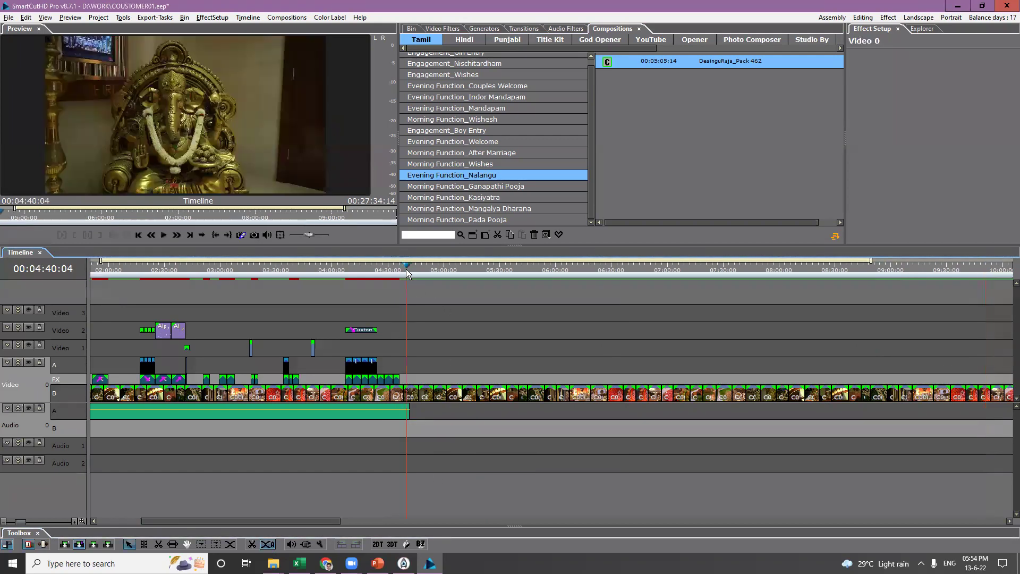
{"action": "left_click_drag", "start_coordinate": [631, 64], "coordinate": [415, 380]}
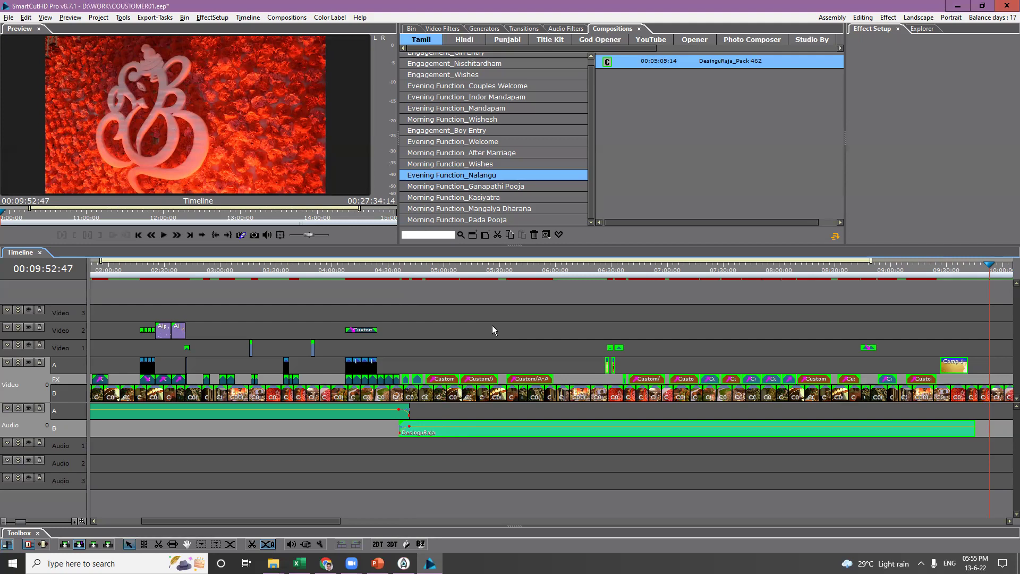
View the Nalangu title frame at 00:04:56:45 in full screen, and return to the editing layout.
{"action": "left_click", "coordinate": [439, 274]}
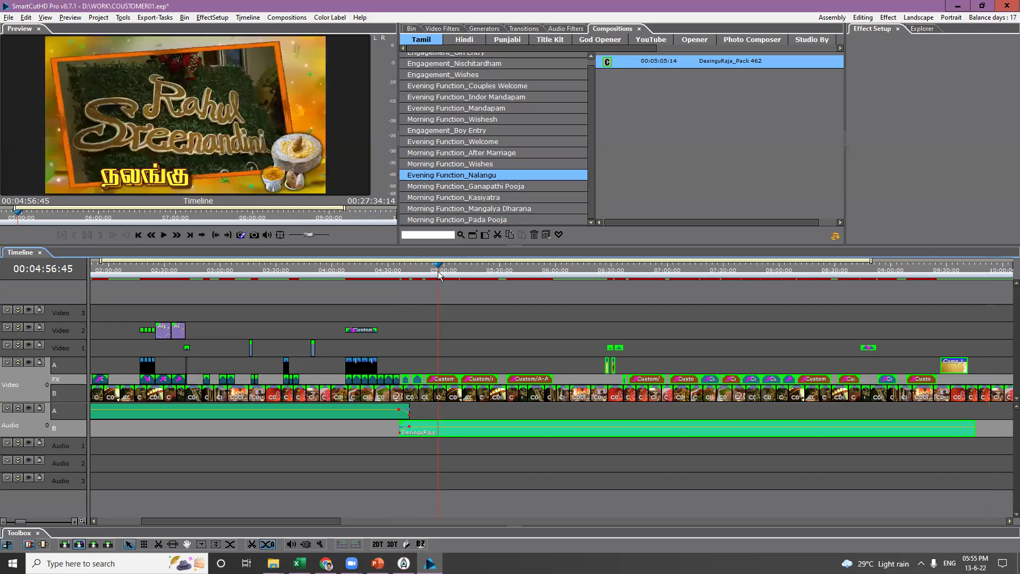
{"action": "double_click", "coordinate": [177, 129]}
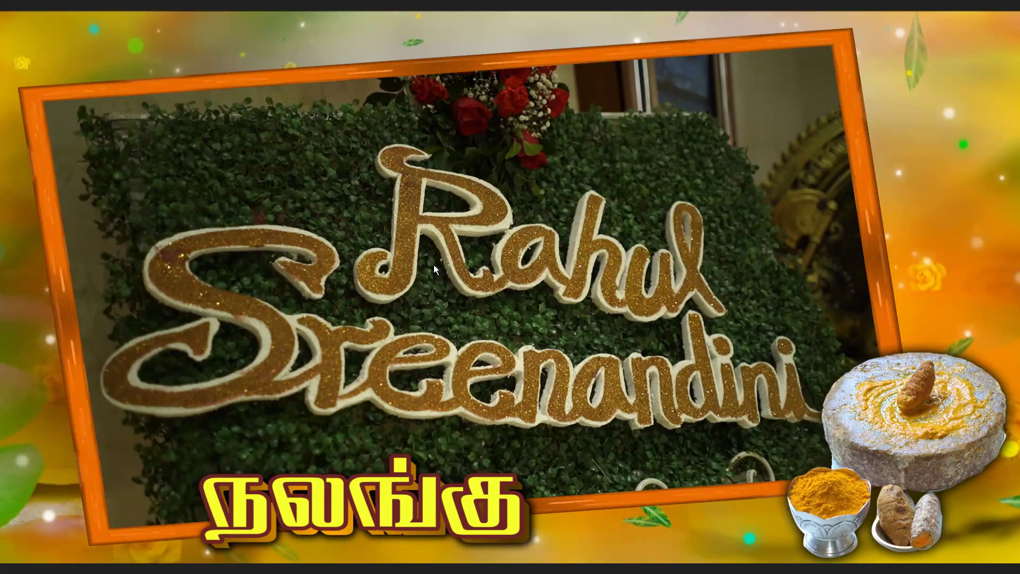
{"action": "key", "text": "Escape"}
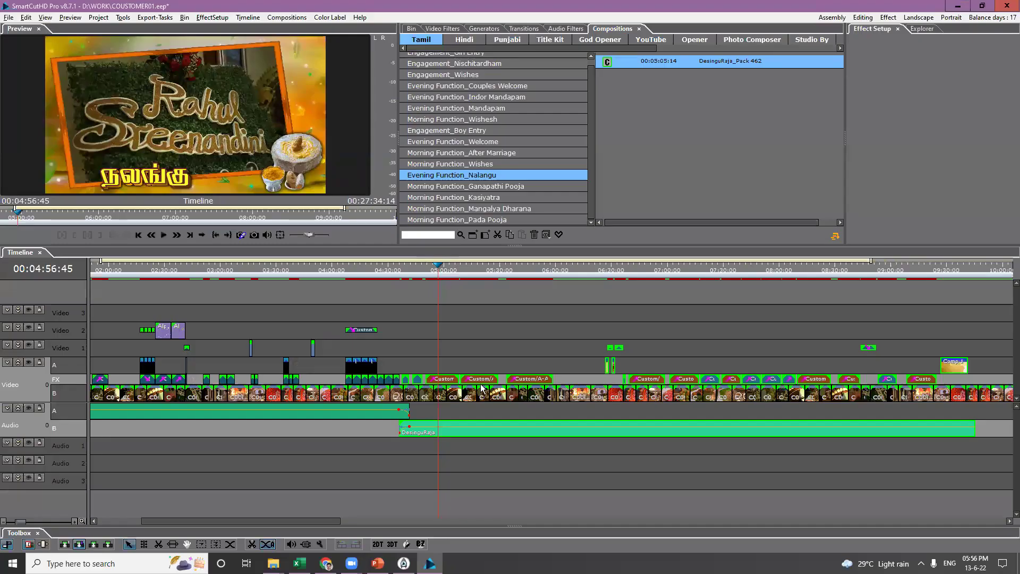
Ungroup the applied DesinguRaja composition and open its Nalangu/0103 effect at 00:04:56:45 for title editing in ez aston.
{"action": "right_click", "coordinate": [447, 376]}
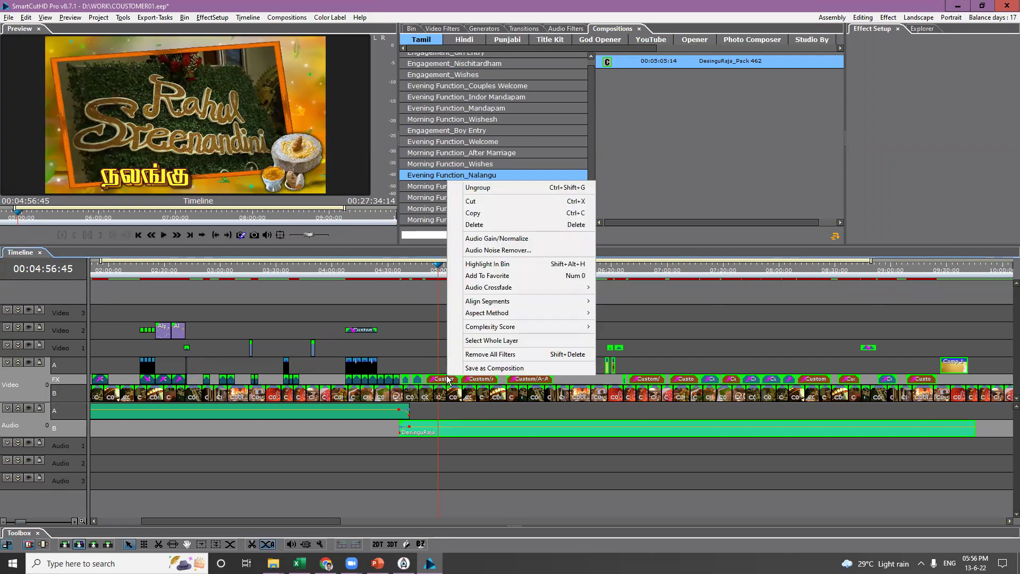
{"action": "left_click", "coordinate": [483, 186]}
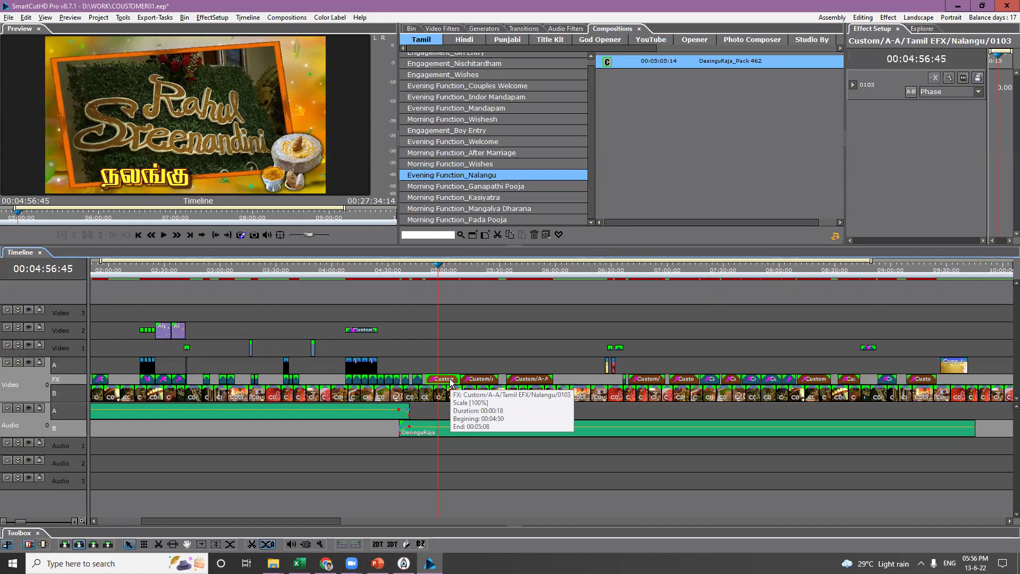
{"action": "right_click", "coordinate": [451, 384]}
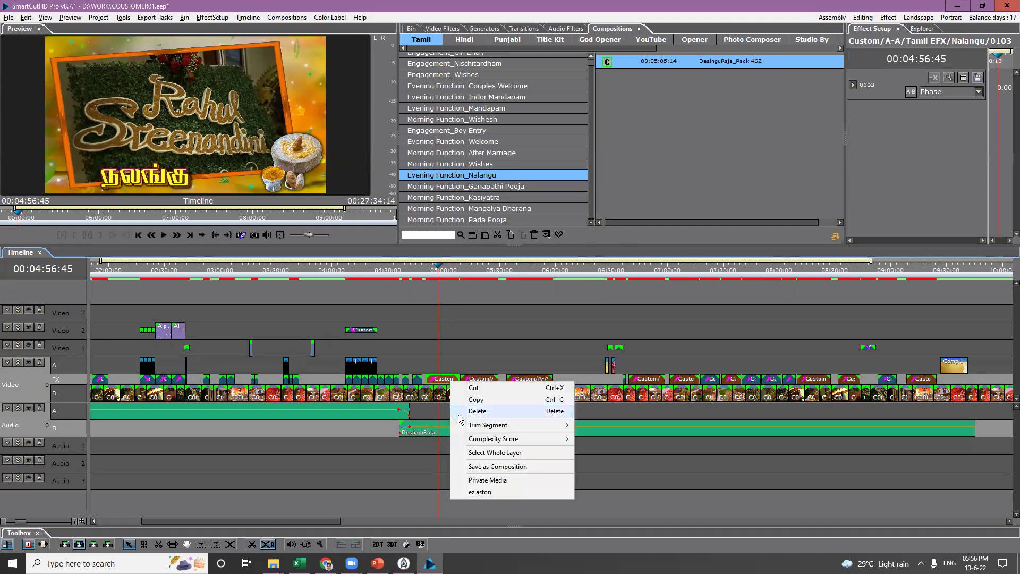
{"action": "left_click", "coordinate": [474, 493]}
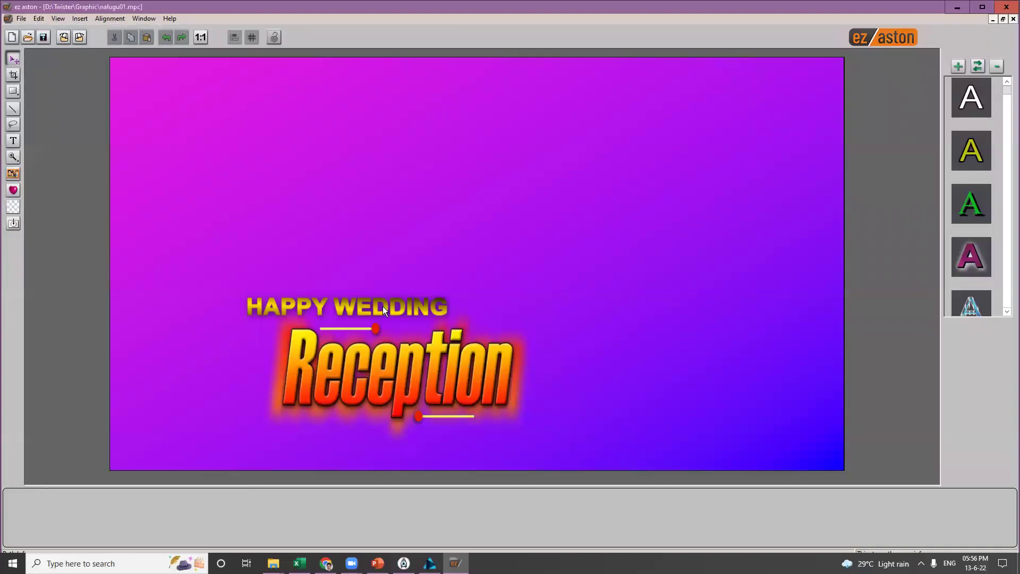
Delete the Reception graphic and the HAPPY WEDDING text from the title canvas.
{"action": "mouse_move", "coordinate": [373, 305]}
{"action": "left_mouse_down"}
{"action": "mouse_move", "coordinate": [349, 294]}
{"action": "mouse_move", "coordinate": [389, 301]}
{"action": "left_mouse_up"}
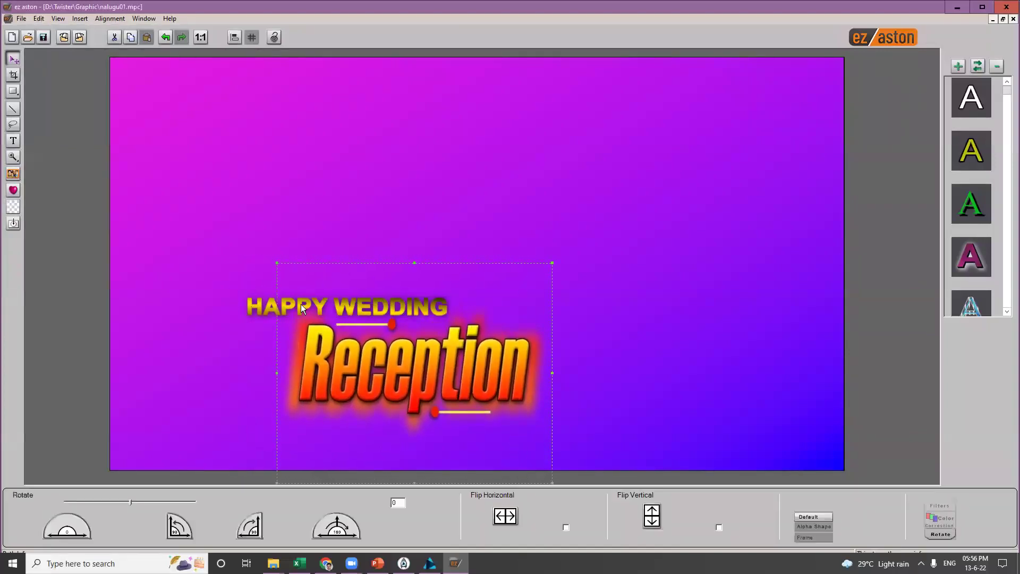
{"action": "key", "text": "Delete"}
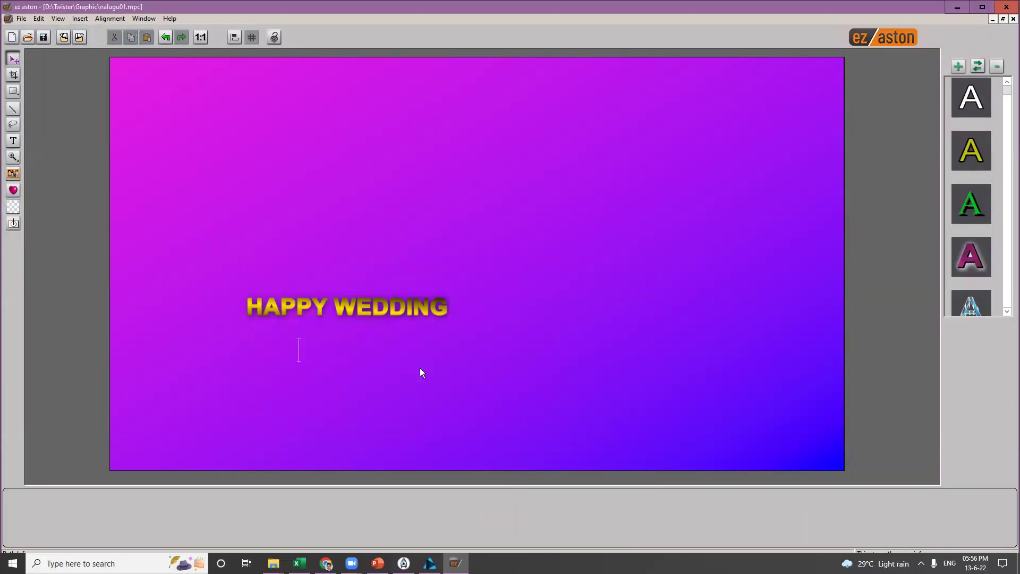
{"action": "left_click", "coordinate": [378, 312]}
{"action": "key", "text": "Delete"}
Add the gold title text "Congratulation" to the canvas and shift it slightly up from where it was entered.
{"action": "left_click", "coordinate": [306, 340]}
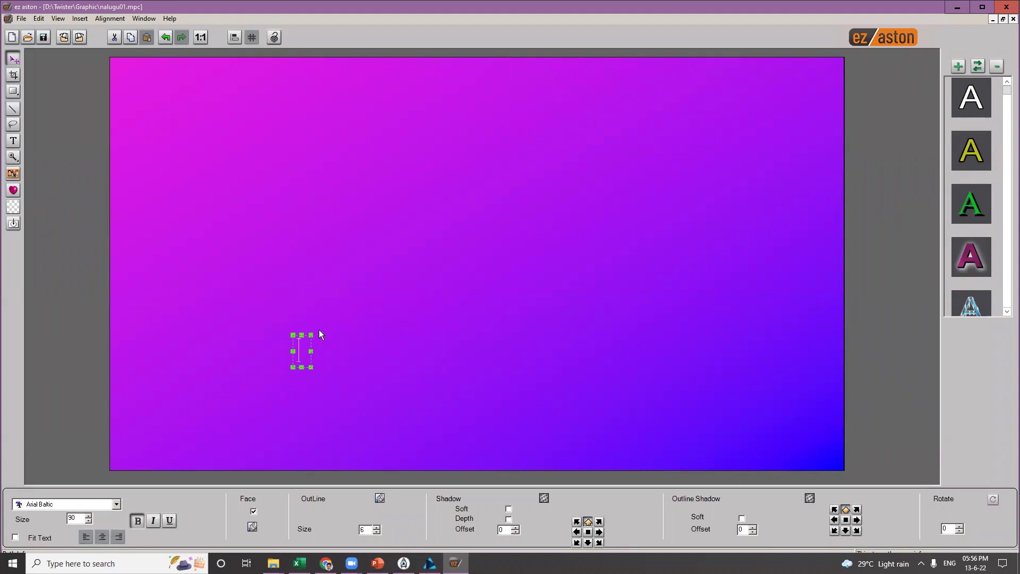
{"action": "left_click", "coordinate": [233, 342]}
{"action": "left_click", "coordinate": [218, 342]}
{"action": "type", "text": "HA"}
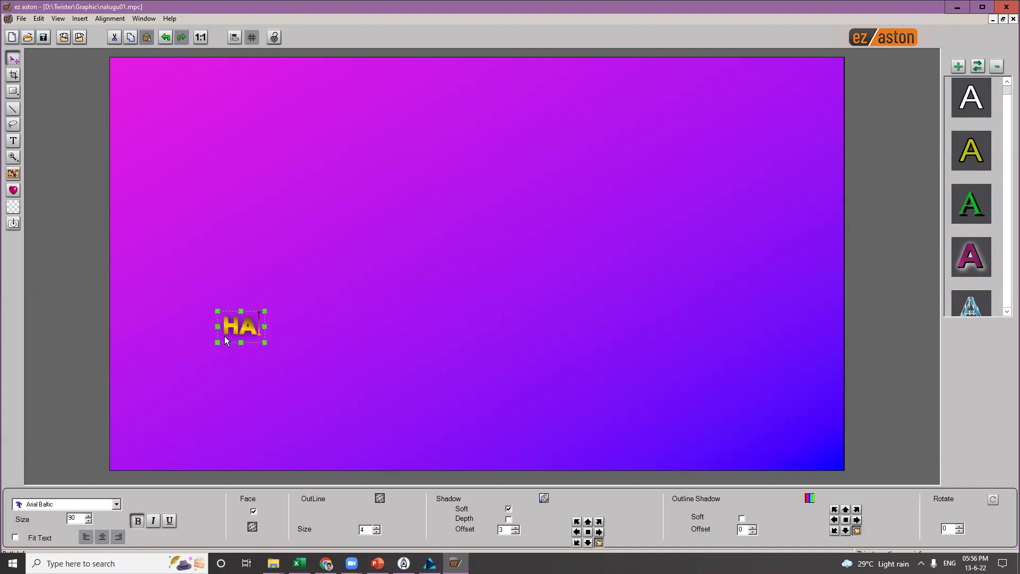
{"action": "key", "text": "BackSpace"}
{"action": "key", "text": "BackSpace"}
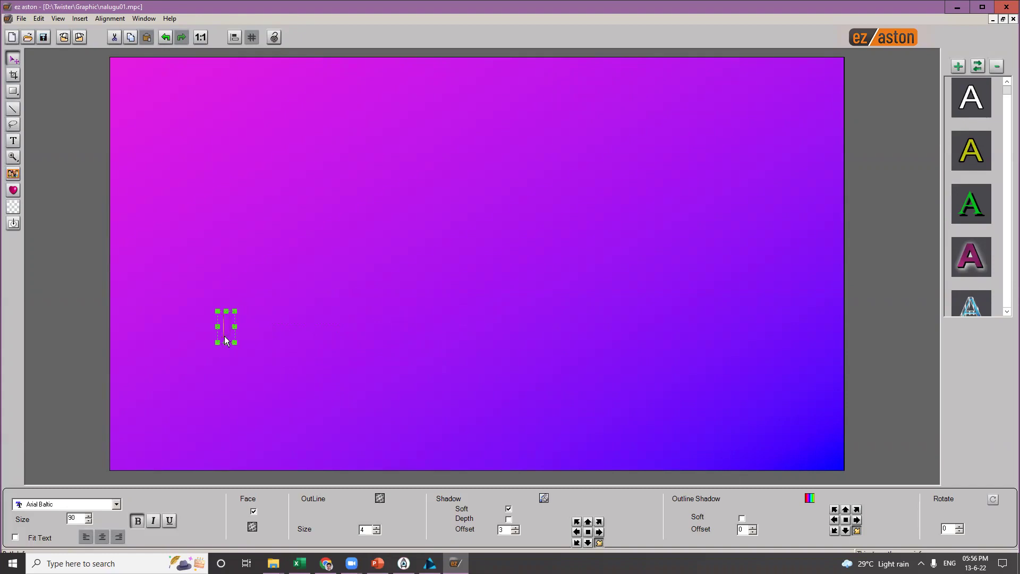
{"action": "type", "text": "COng"}
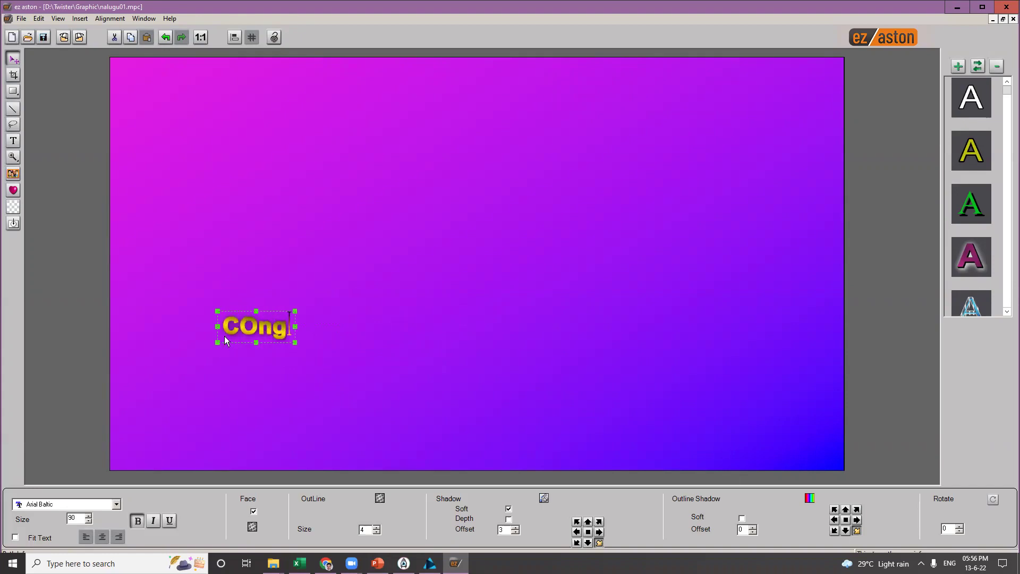
{"action": "key", "text": "BackSpace"}
{"action": "key", "text": "BackSpace"}
{"action": "key", "text": "BackSpace"}
{"action": "type", "text": "ongra"}
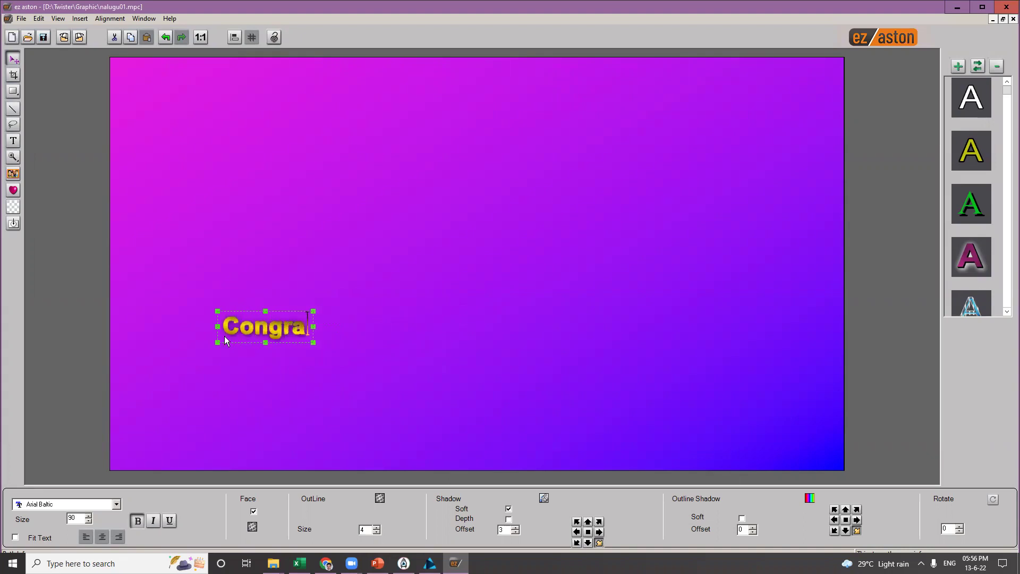
{"action": "type", "text": "tula"}
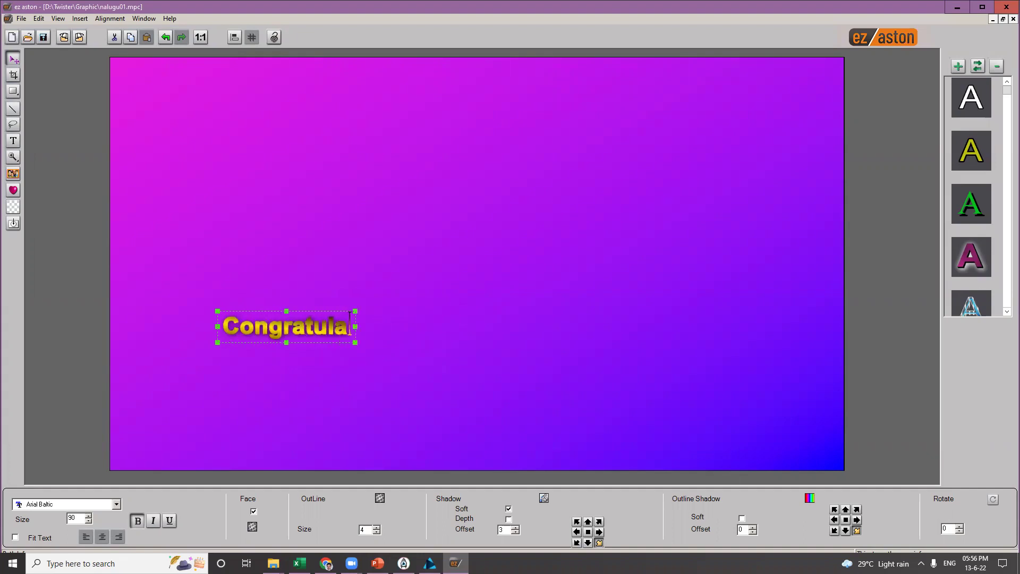
{"action": "type", "text": "tion"}
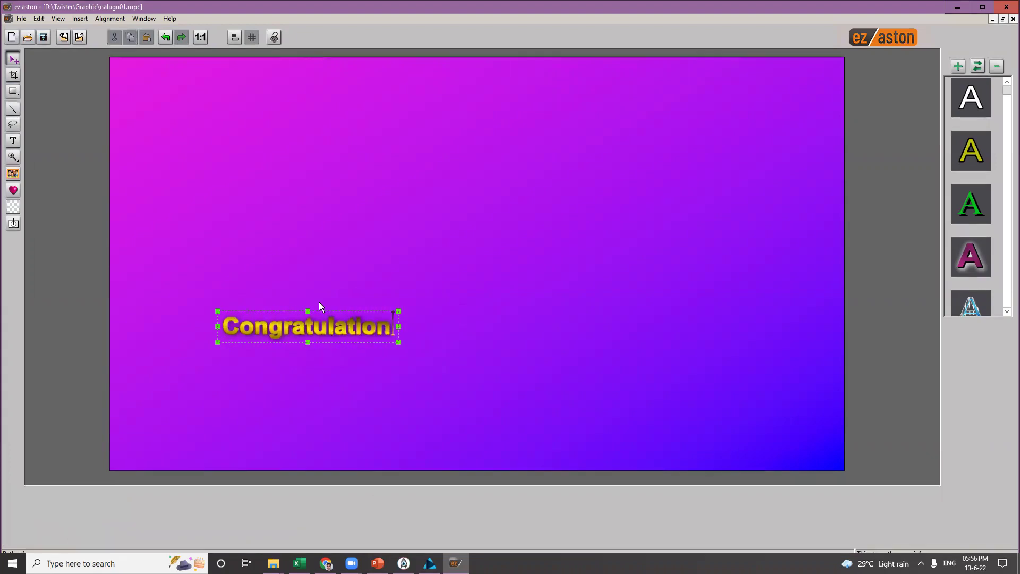
{"action": "left_click_drag", "start_coordinate": [326, 325], "coordinate": [316, 291]}
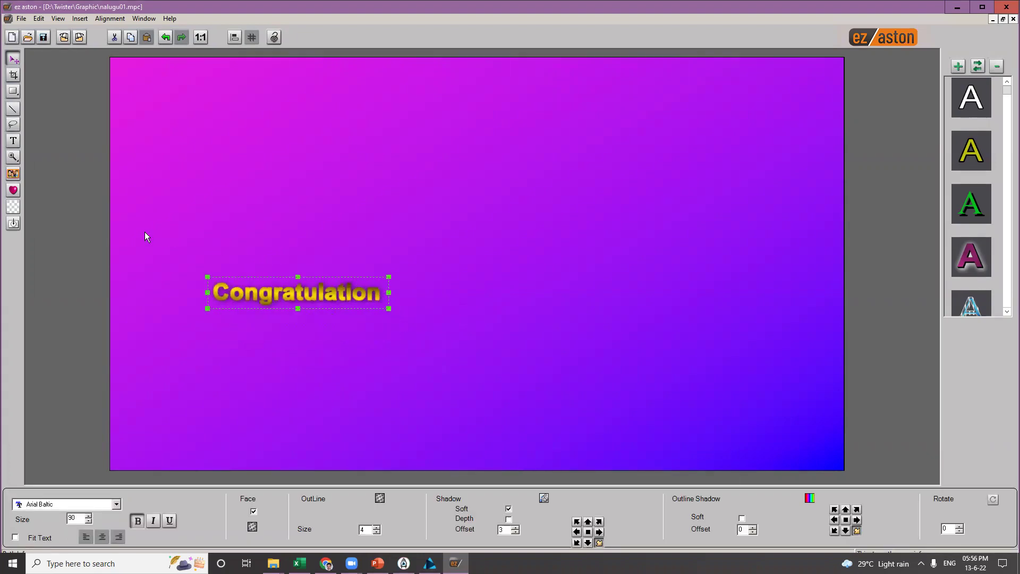
Insert the red flower clipart Flower_Leo-06.mgf from the flower category into the title canvas.
{"action": "left_click", "coordinate": [15, 192]}
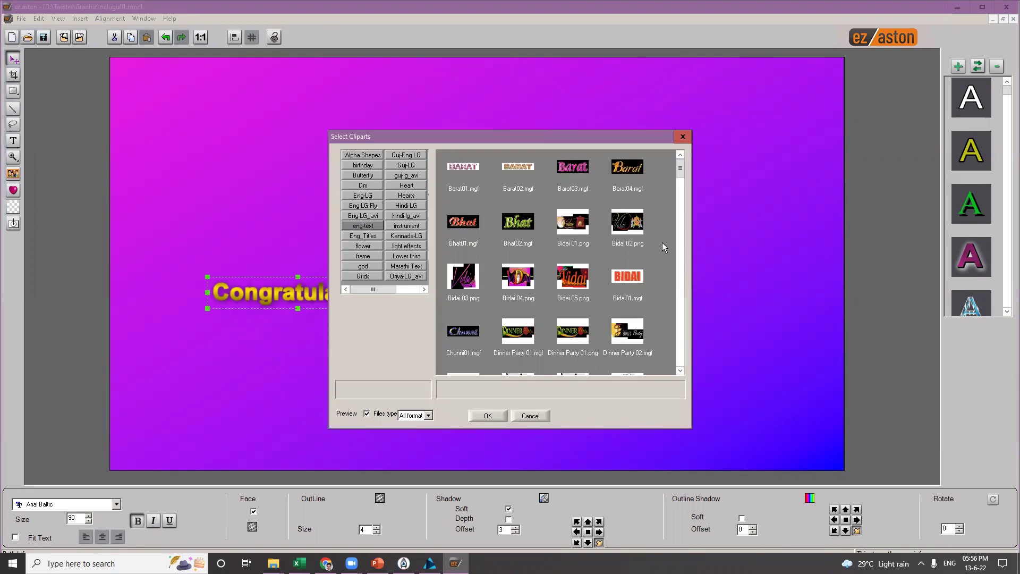
{"action": "scroll", "coordinate": [679, 186], "scroll_direction": "down", "scroll_amount": 5}
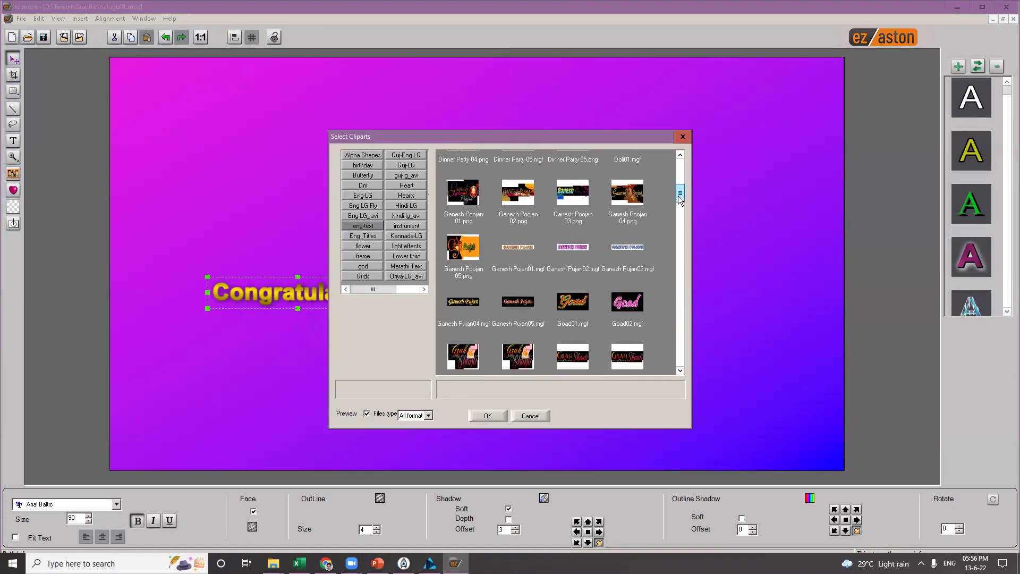
{"action": "left_click_drag", "start_coordinate": [677, 196], "coordinate": [671, 207]}
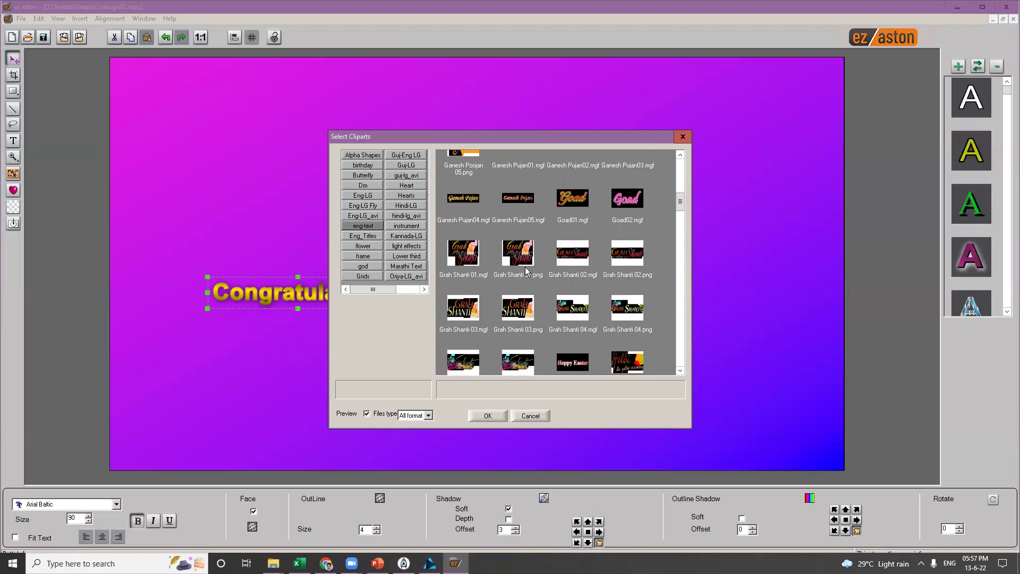
{"action": "scroll", "coordinate": [532, 274], "scroll_direction": "down", "scroll_amount": 3}
{"action": "scroll", "coordinate": [573, 277], "scroll_direction": "down", "scroll_amount": 3}
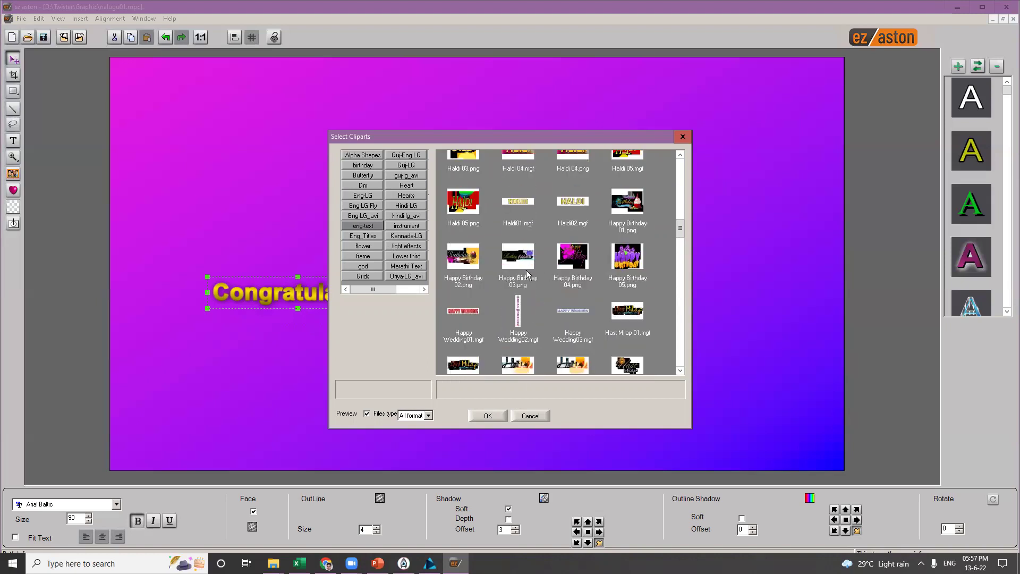
{"action": "left_click", "coordinate": [365, 246]}
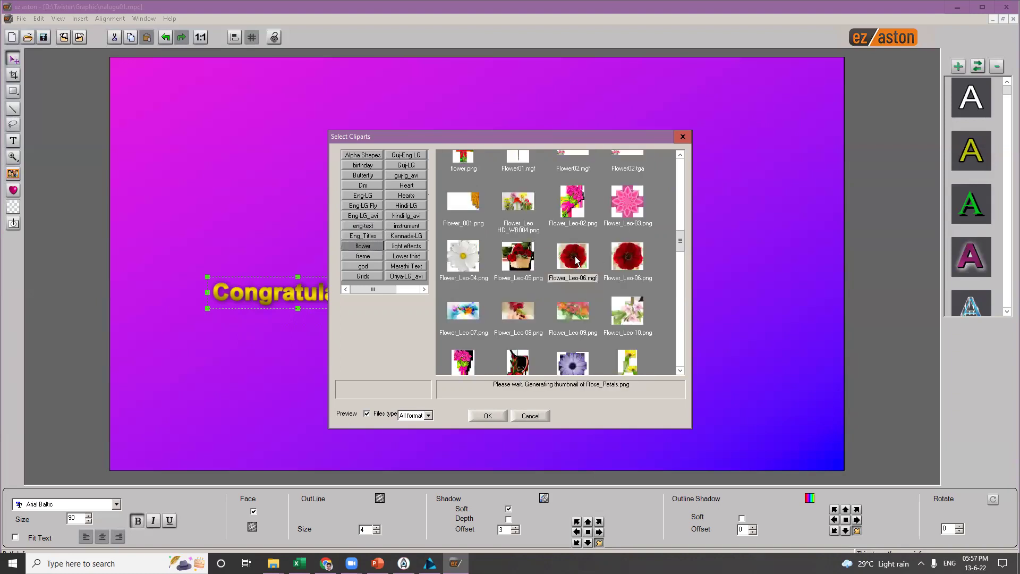
{"action": "left_click", "coordinate": [572, 256]}
{"action": "left_click", "coordinate": [488, 416]}
Shrink the red flower to about half size in the canvas's lower-left area and place the Congratulation text so it overlaps the flower.
{"action": "left_click_drag", "start_coordinate": [506, 301], "coordinate": [443, 367]}
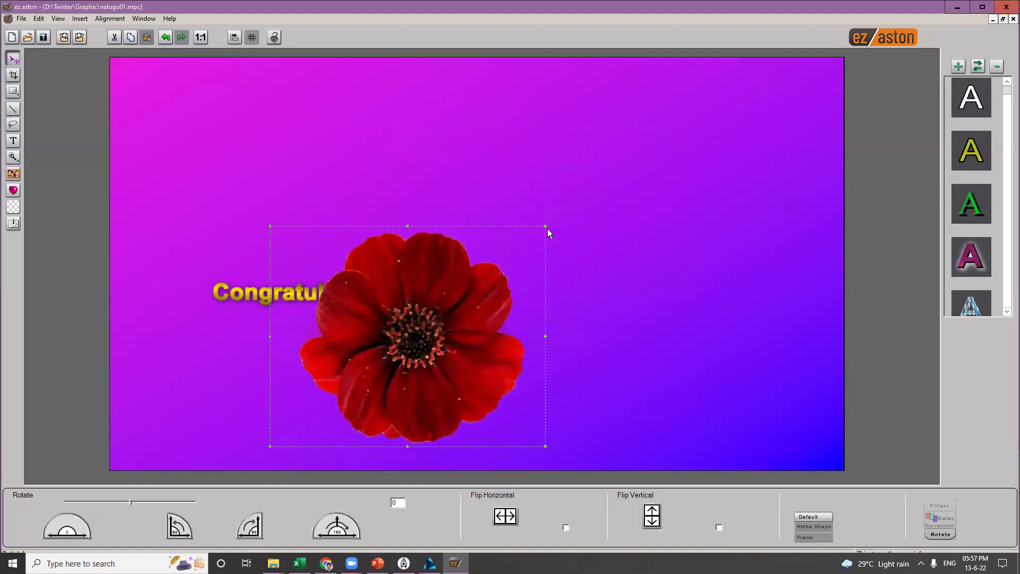
{"action": "left_click_drag", "start_coordinate": [546, 226], "coordinate": [406, 330]}
{"action": "left_click_drag", "start_coordinate": [376, 364], "coordinate": [270, 342]}
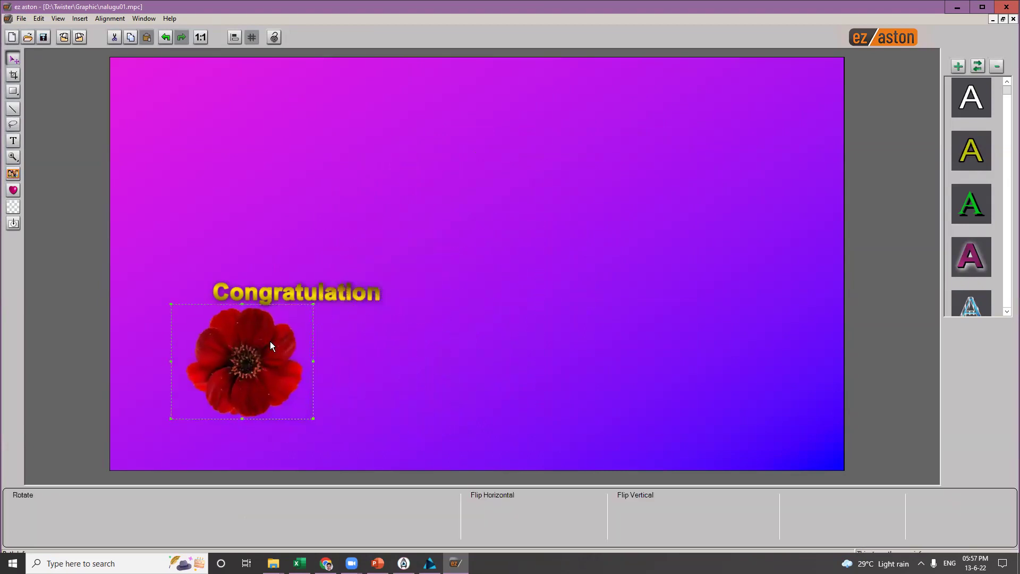
{"action": "left_click", "coordinate": [308, 289]}
{"action": "left_click_drag", "start_coordinate": [308, 289], "coordinate": [323, 365]}
{"action": "left_click_drag", "start_coordinate": [254, 330], "coordinate": [258, 333]}
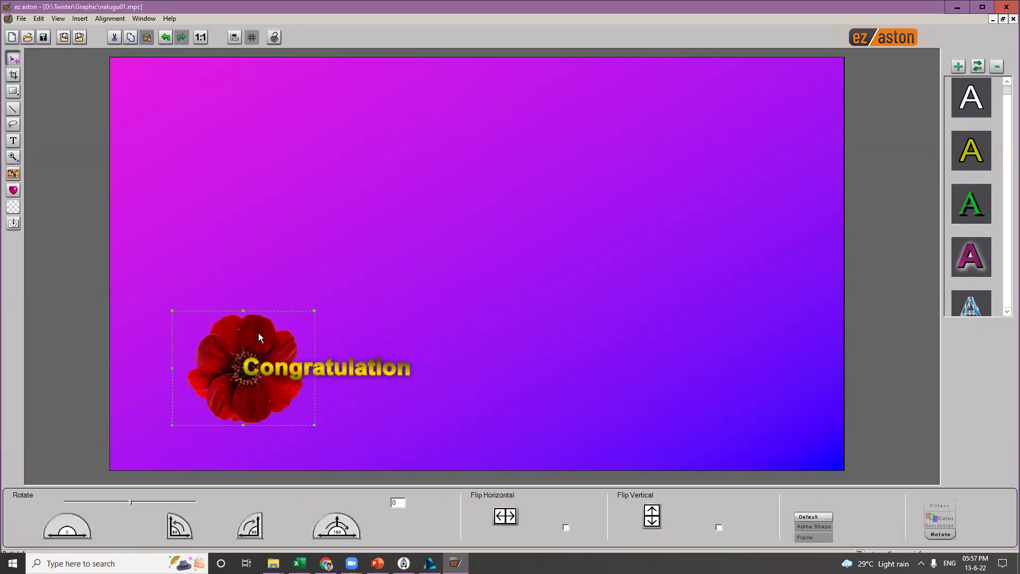
Save the edited Nalangu title graphic, close ez aston and return to the SmartCutHD Pro timeline.
{"action": "left_click", "coordinate": [45, 41]}
{"action": "left_click", "coordinate": [82, 40]}
{"action": "left_click", "coordinate": [538, 298]}
{"action": "left_click", "coordinate": [1014, 19]}
{"action": "left_click", "coordinate": [1006, 6]}
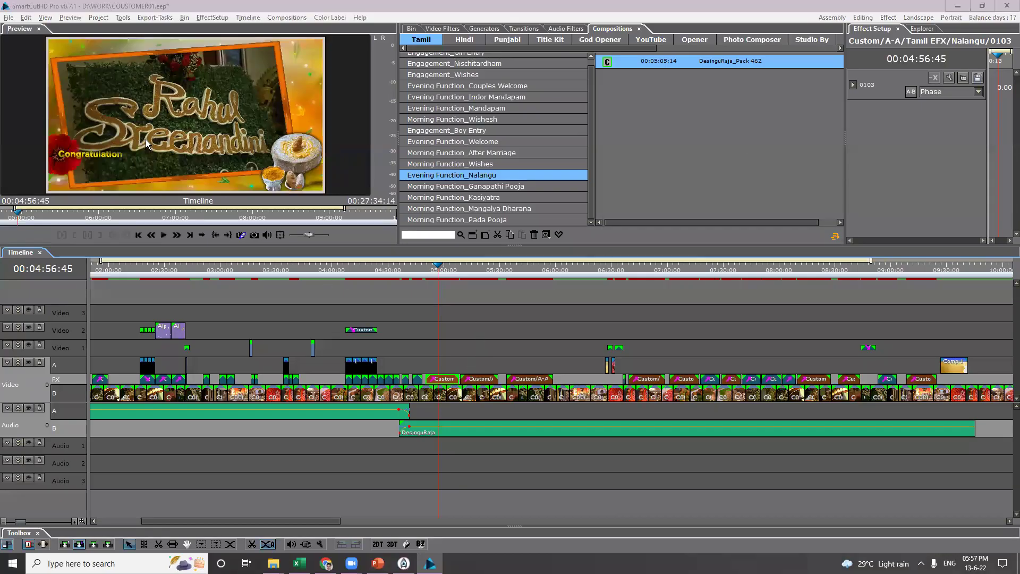
View the edited title frame at 00:04:56:45 and the framed clip at 00:05:20:01 in full screen.
{"action": "key", "text": "F11"}
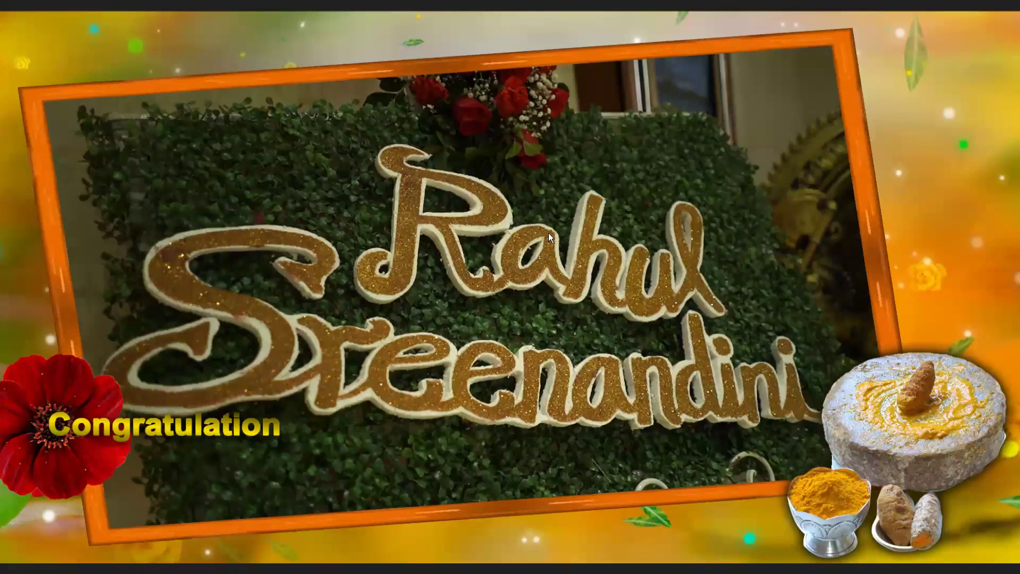
{"action": "key", "text": "Escape"}
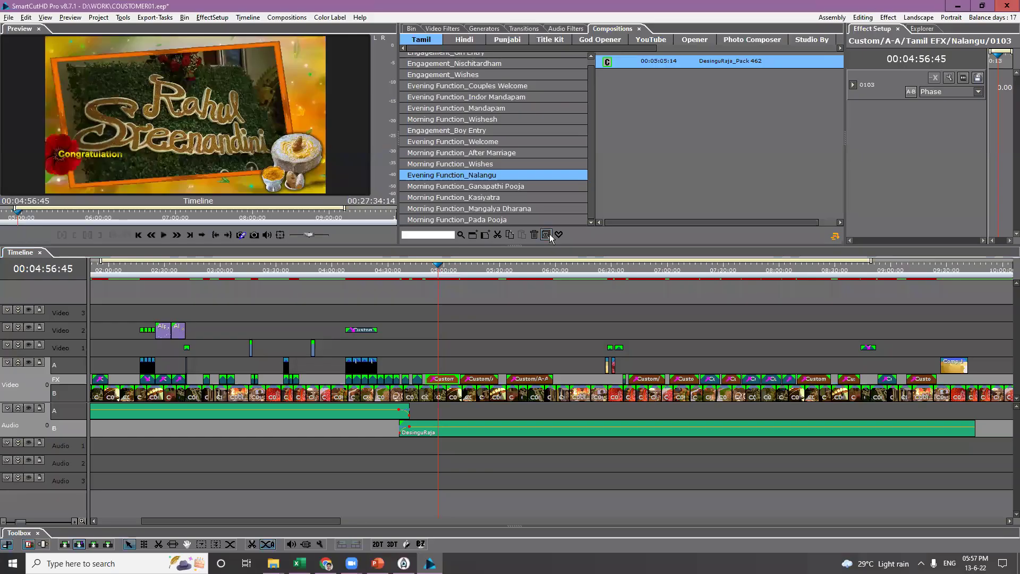
{"action": "left_click", "coordinate": [469, 274]}
{"action": "left_click", "coordinate": [481, 274]}
{"action": "double_click", "coordinate": [245, 121]}
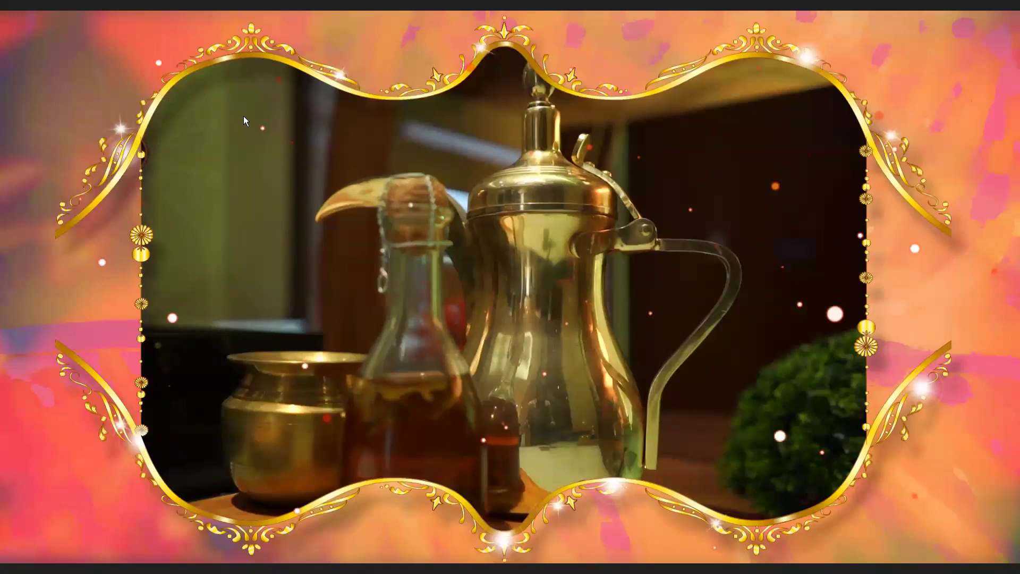
{"action": "double_click", "coordinate": [244, 116]}
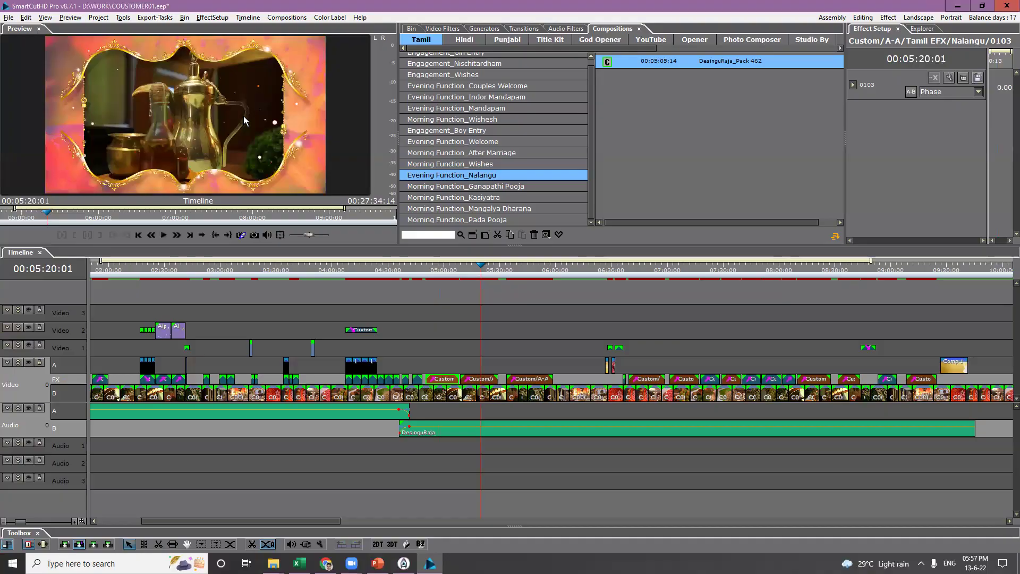
Browse the custom transition categories for an alternative to the 37036 frame effect at 00:05:20:01.
{"action": "left_click", "coordinate": [488, 380]}
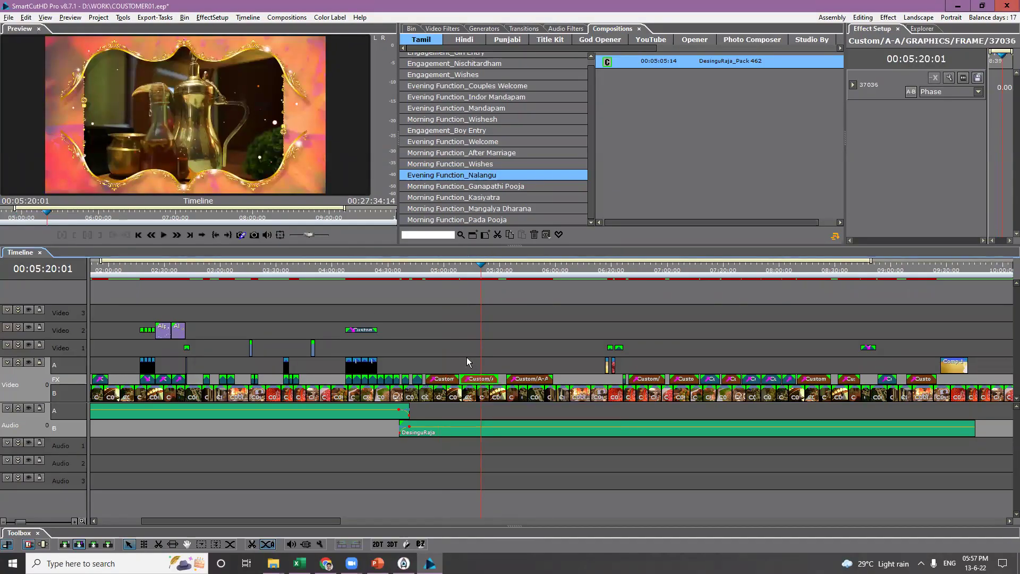
{"action": "left_click", "coordinate": [524, 28]}
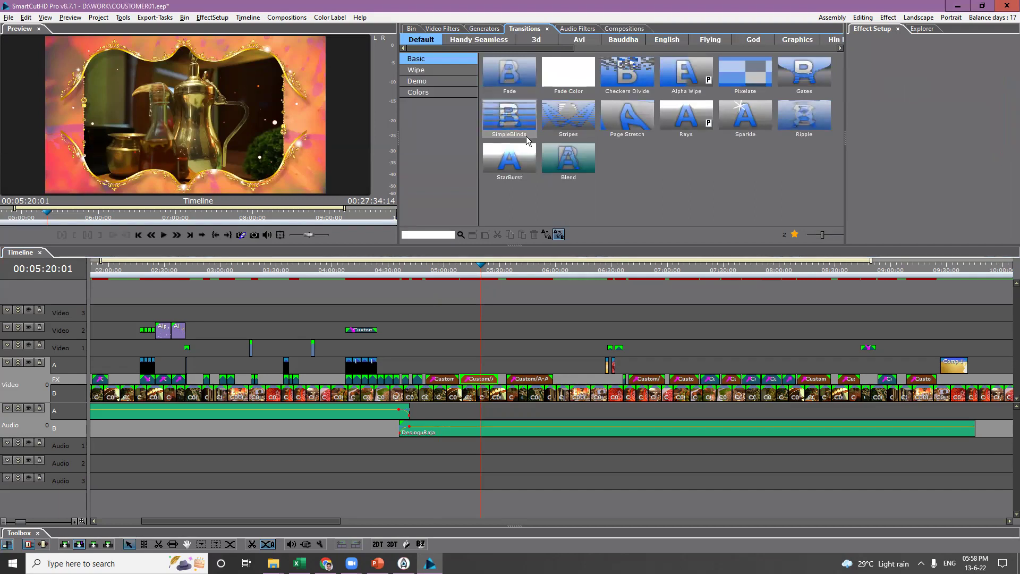
{"action": "left_click", "coordinate": [547, 235]}
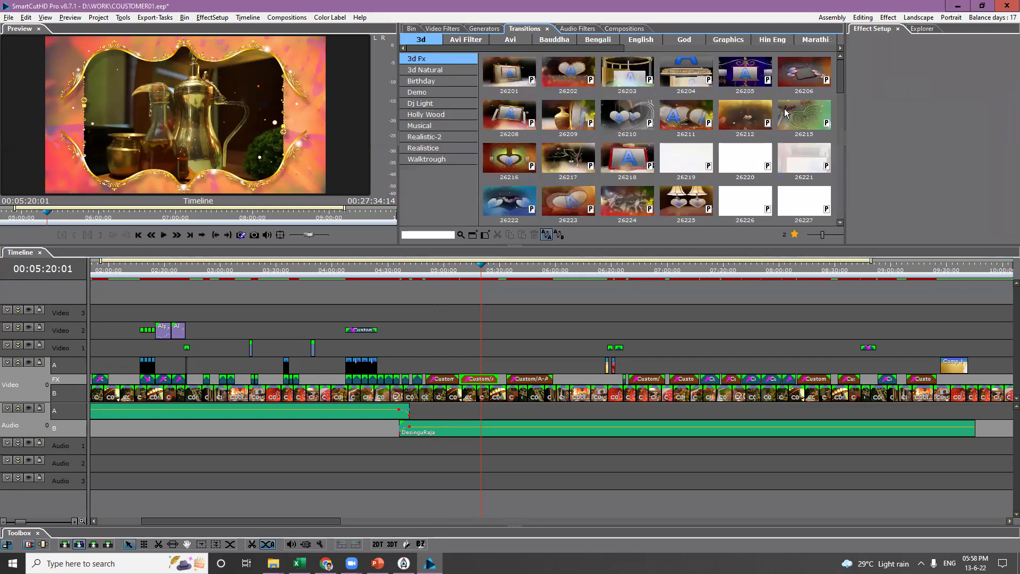
{"action": "left_click", "coordinate": [457, 43]}
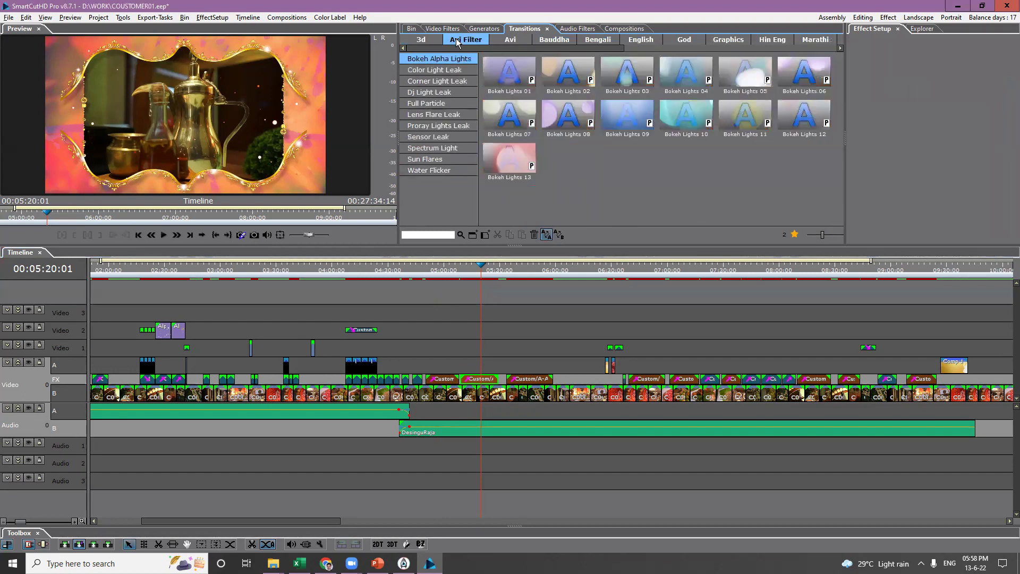
{"action": "left_click", "coordinate": [504, 42]}
{"action": "left_click", "coordinate": [610, 43]}
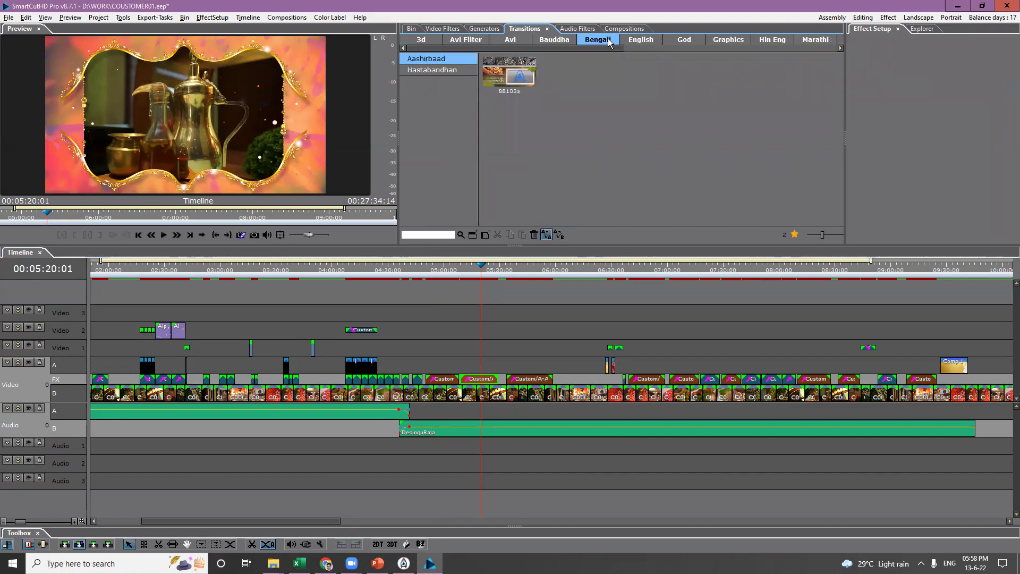
{"action": "left_click", "coordinate": [682, 43]}
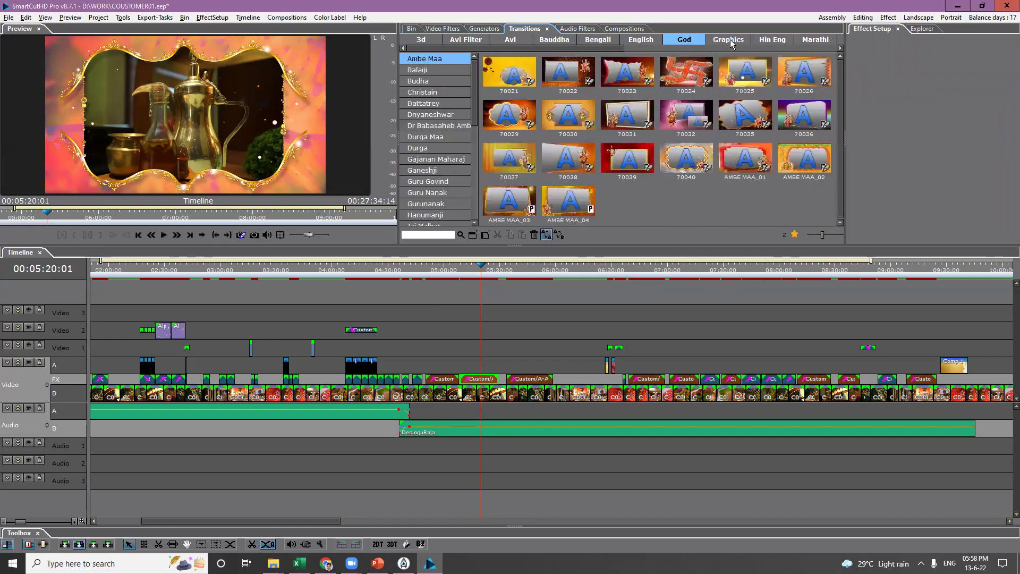
{"action": "left_click", "coordinate": [729, 42]}
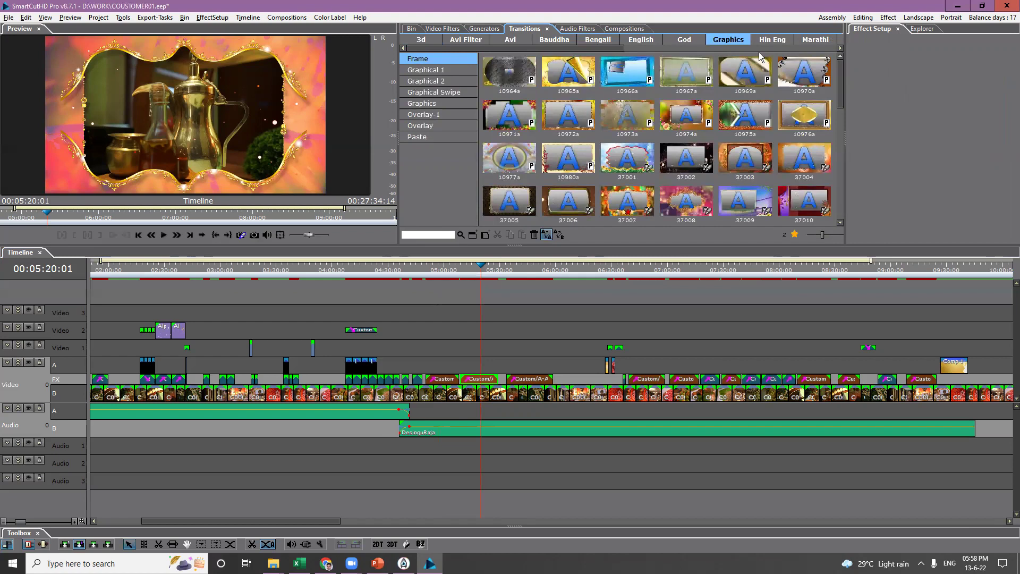
Replace the 37036 frame effect on the FX track with the heart frame 77093 from Avi Frame, and check it at 00:05:23:22.
{"action": "left_click", "coordinate": [473, 268]}
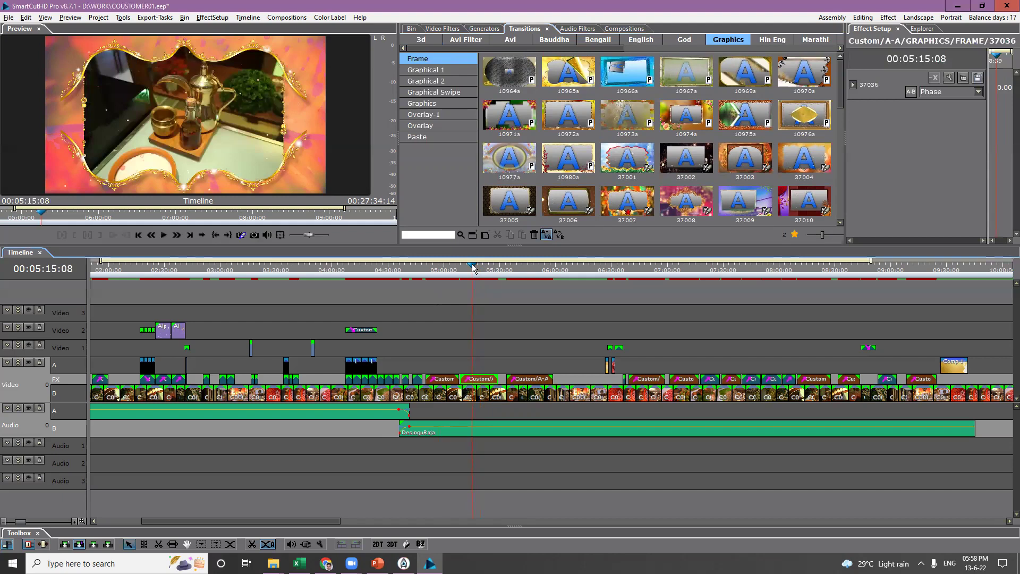
{"action": "left_click", "coordinate": [509, 43]}
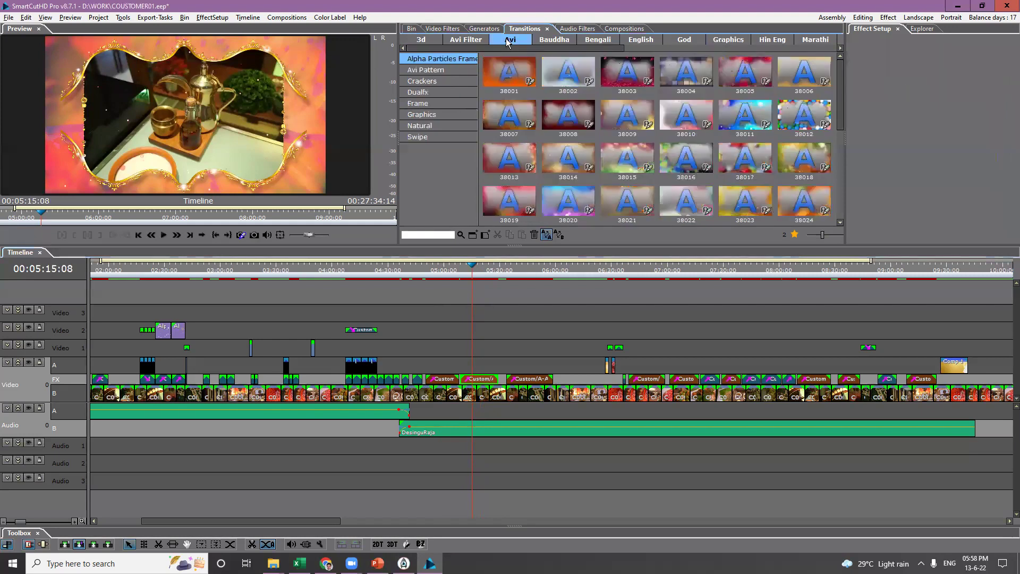
{"action": "left_click", "coordinate": [425, 103]}
{"action": "left_click_drag", "start_coordinate": [840, 97], "coordinate": [836, 210]}
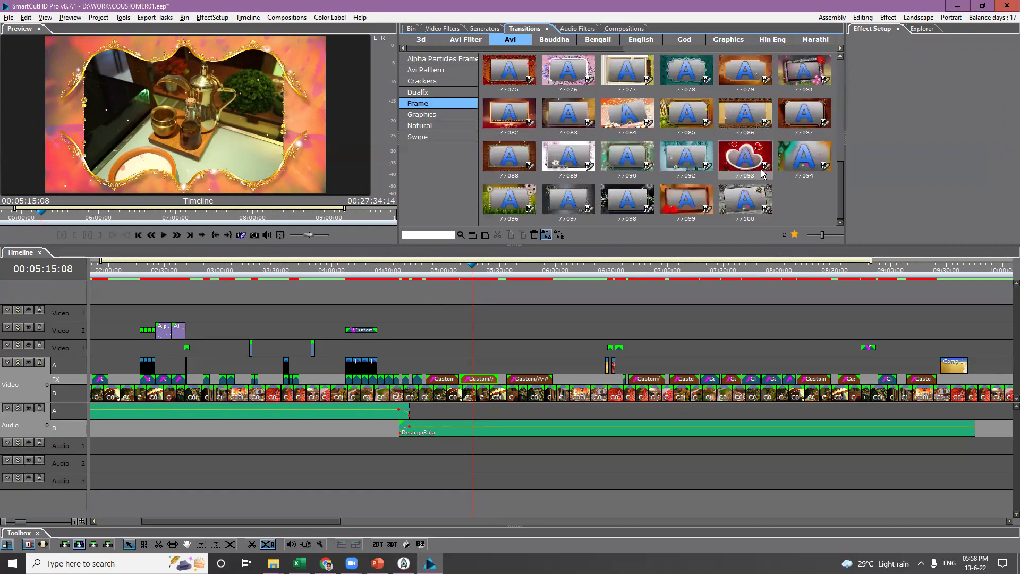
{"action": "left_click", "coordinate": [748, 159]}
{"action": "left_click_drag", "start_coordinate": [748, 160], "coordinate": [485, 383]}
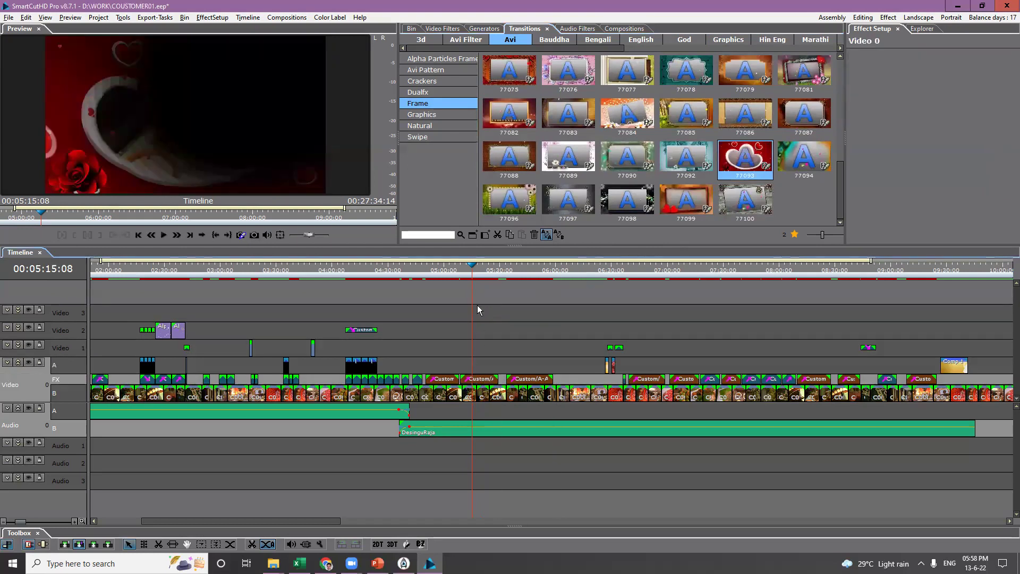
{"action": "left_click", "coordinate": [478, 273]}
{"action": "left_click", "coordinate": [488, 274]}
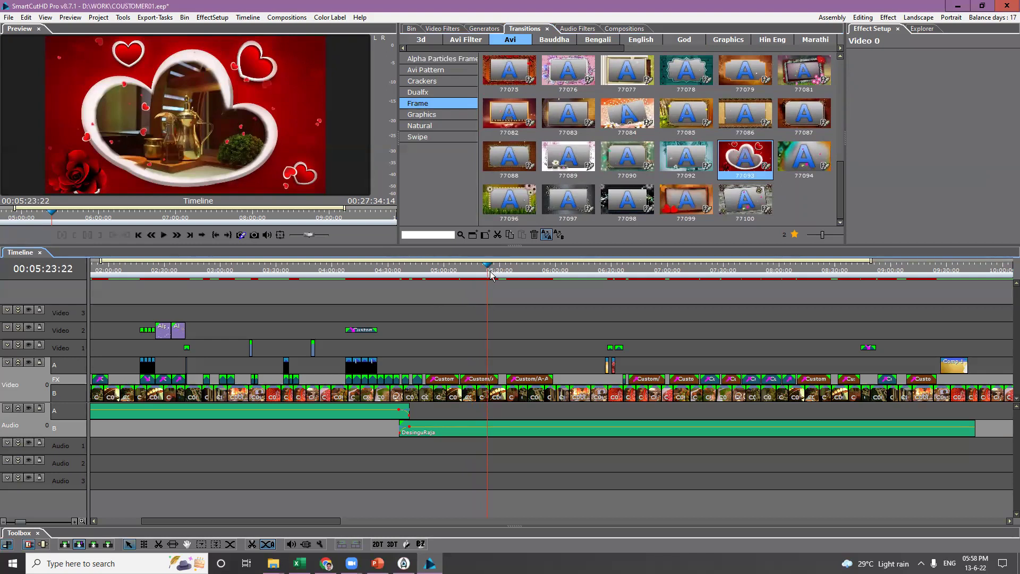
Replace the FX track effect at 00:05:42:41 with Avi Frame 14935, and those near 06:50 and 07:10 with frames 14936 and 14937.
{"action": "left_click_drag", "start_coordinate": [494, 274], "coordinate": [526, 275]}
{"action": "left_click", "coordinate": [534, 380]}
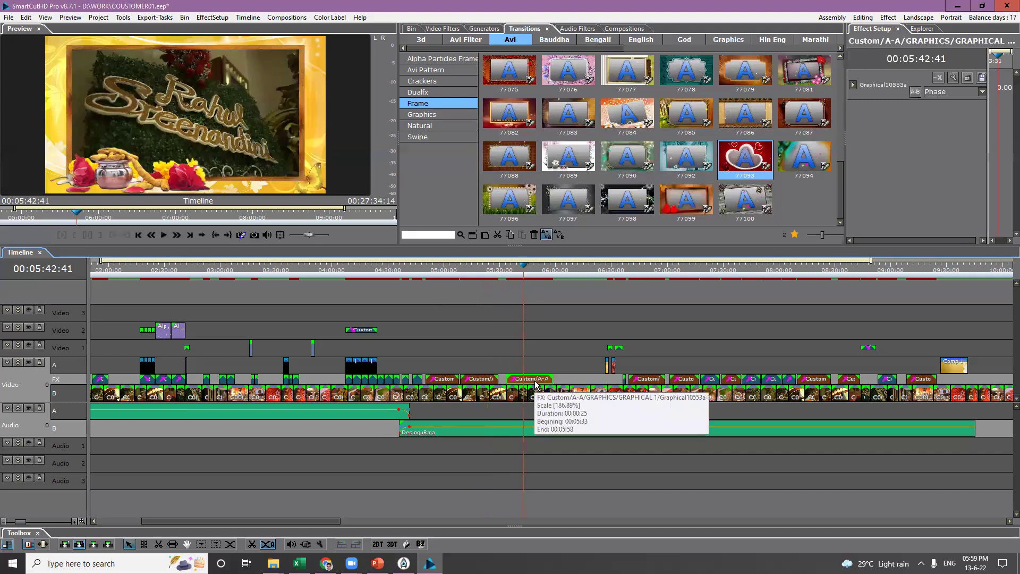
{"action": "left_click", "coordinate": [510, 202]}
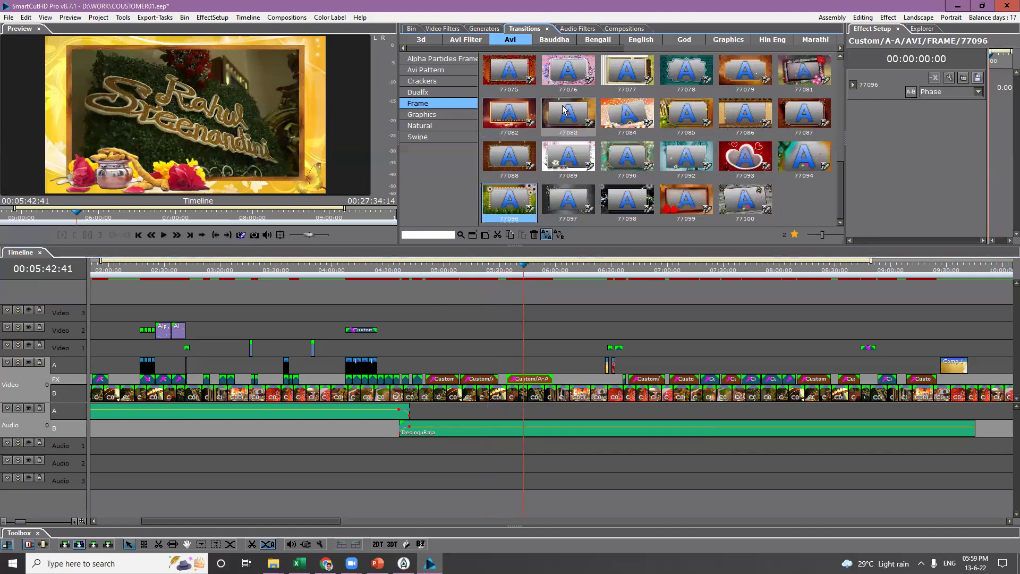
{"action": "scroll", "coordinate": [566, 110], "scroll_direction": "up", "scroll_amount": 2}
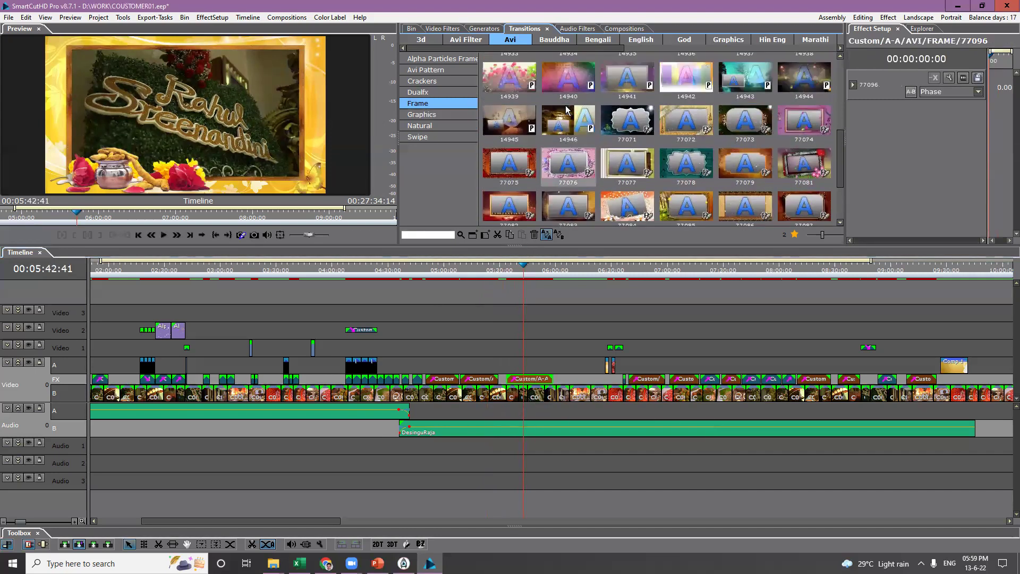
{"action": "scroll", "coordinate": [567, 110], "scroll_direction": "up", "scroll_amount": 1}
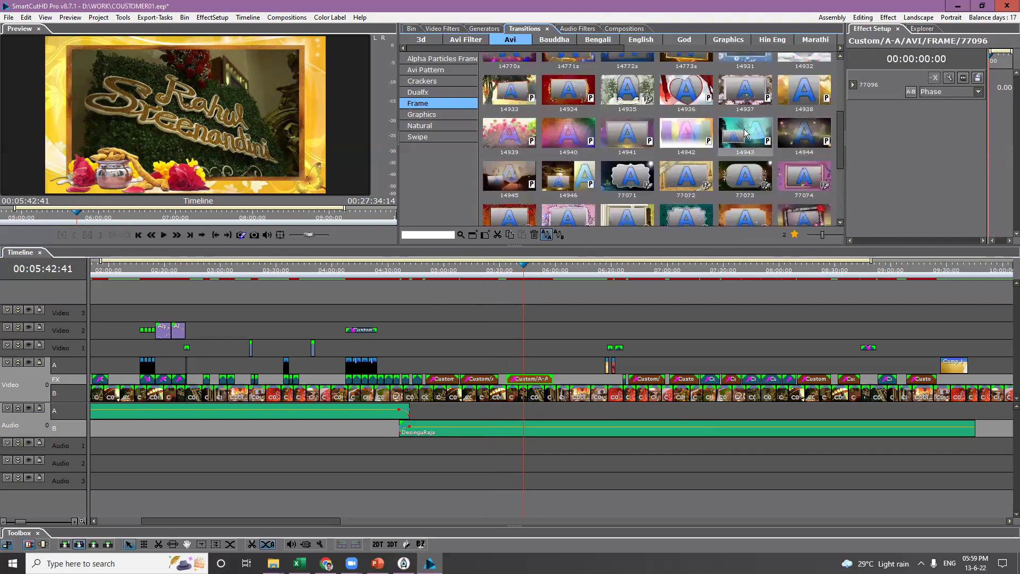
{"action": "left_click", "coordinate": [628, 95]}
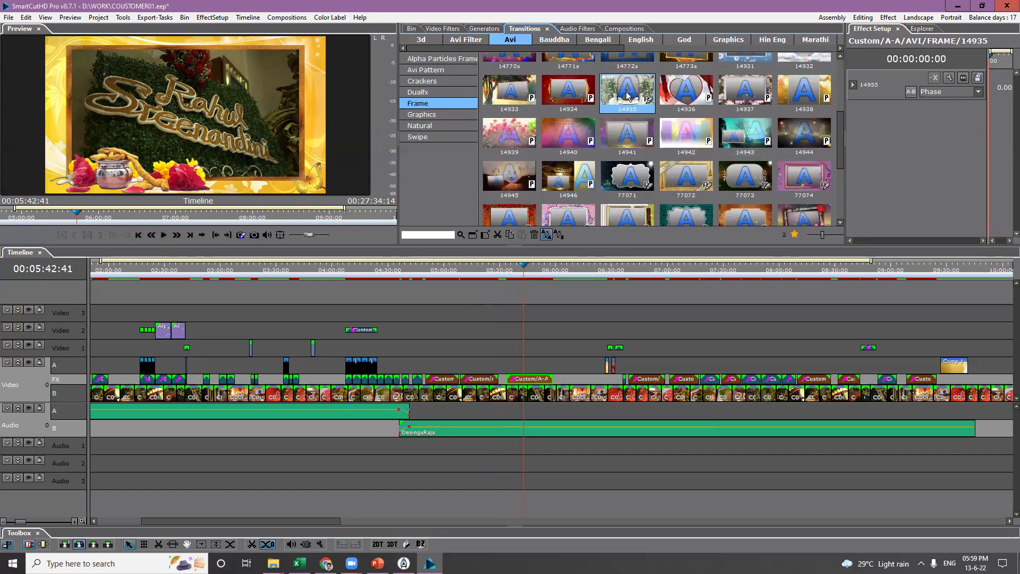
{"action": "left_click_drag", "start_coordinate": [636, 95], "coordinate": [532, 379]}
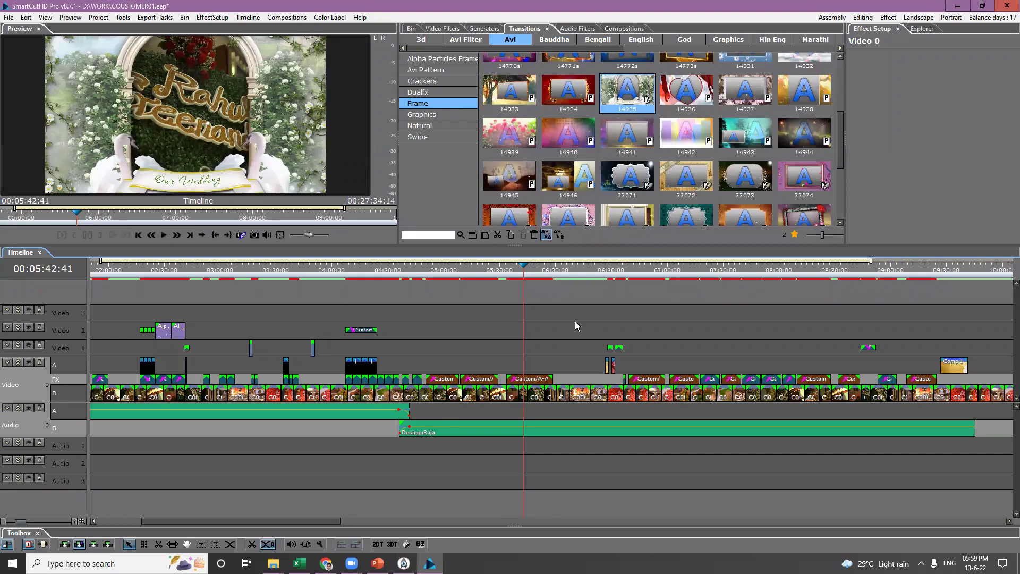
{"action": "left_click_drag", "start_coordinate": [686, 91], "coordinate": [651, 375]}
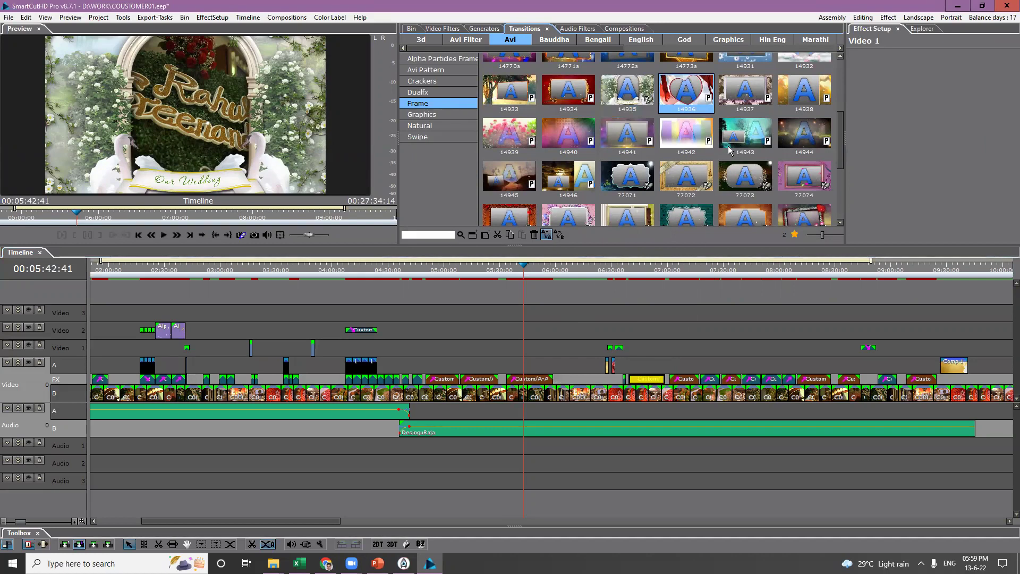
{"action": "left_click_drag", "start_coordinate": [749, 92], "coordinate": [689, 380]}
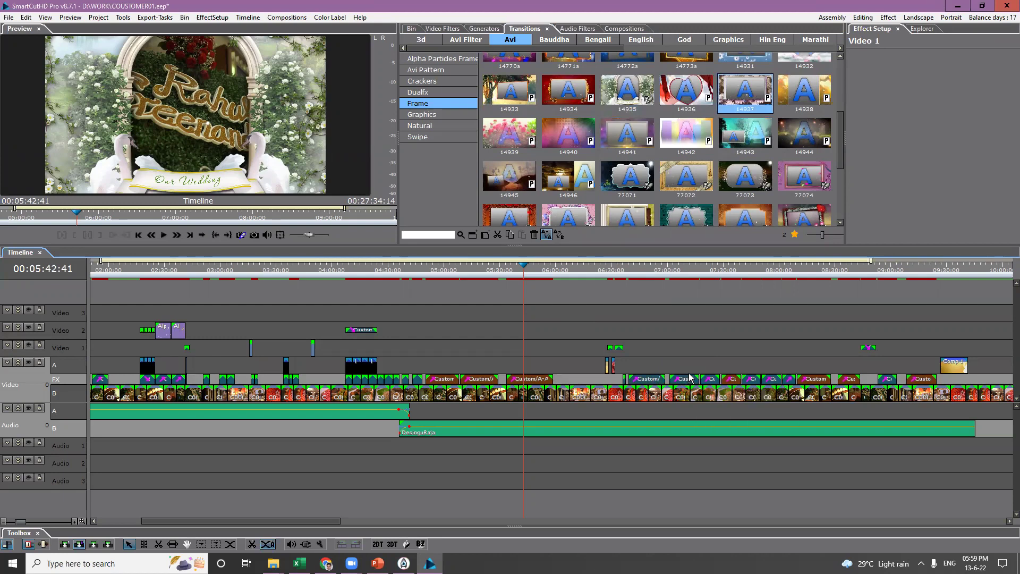
Trim the end of the song clip on Audio track A back to about 04:31.
{"action": "left_click", "coordinate": [1009, 522]}
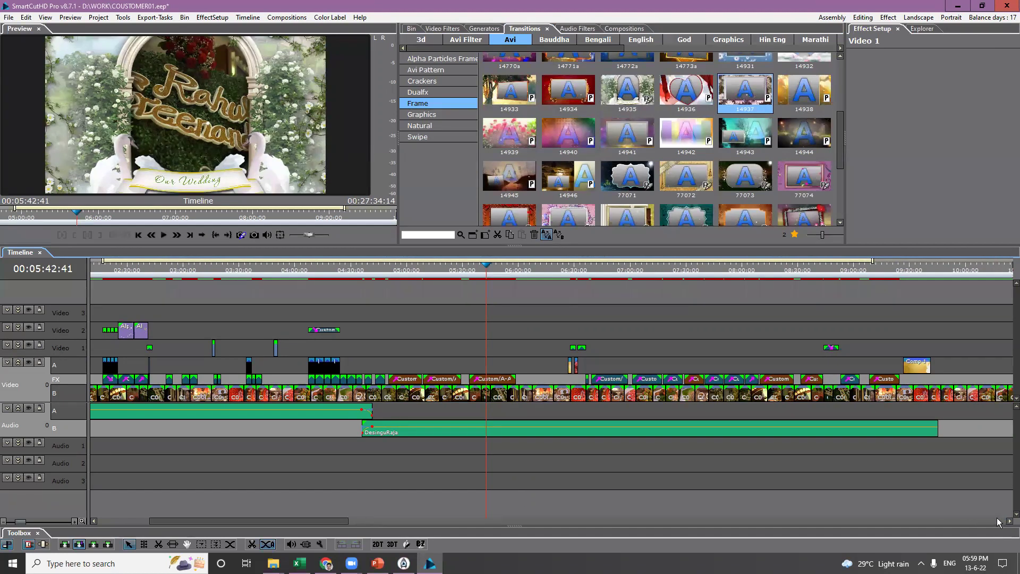
{"action": "left_click", "coordinate": [371, 407]}
{"action": "left_click_drag", "start_coordinate": [372, 408], "coordinate": [353, 407]}
Delete the B-track video clips beginning at 04:31 and 09:47 to leave gaps around the DesinguRaja song section.
{"action": "left_click", "coordinate": [358, 400]}
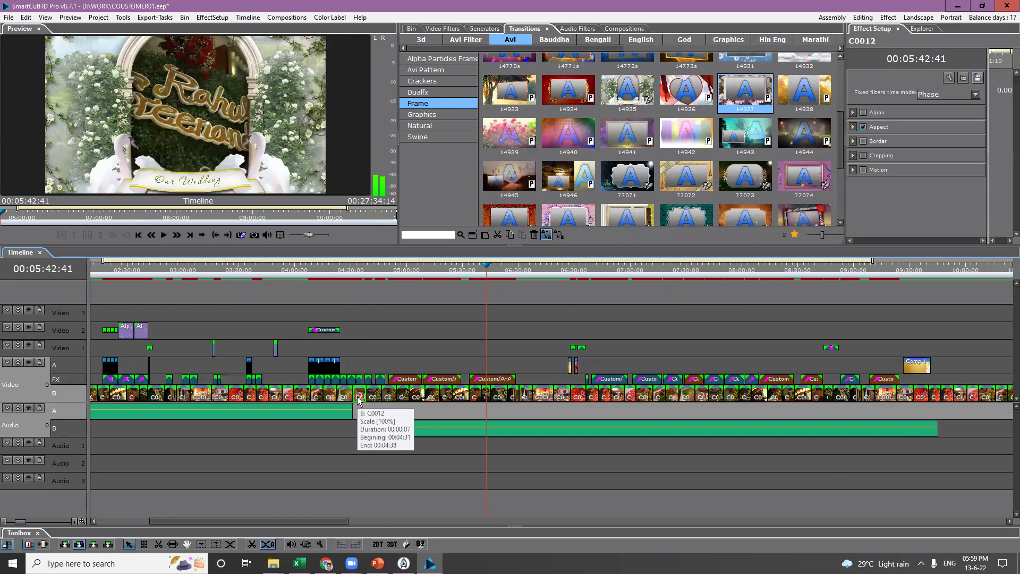
{"action": "key", "text": "Delete"}
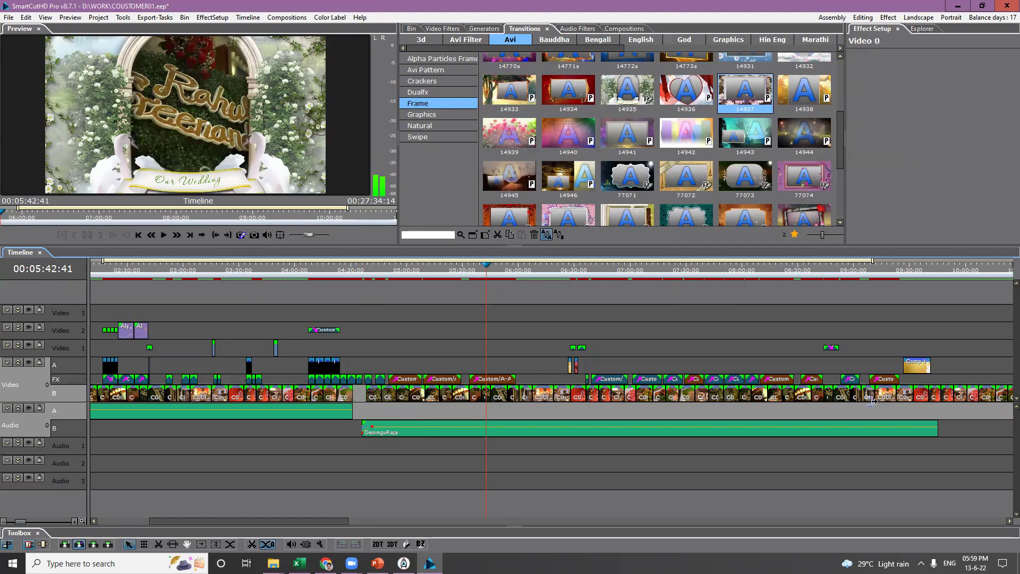
{"action": "left_click", "coordinate": [945, 397]}
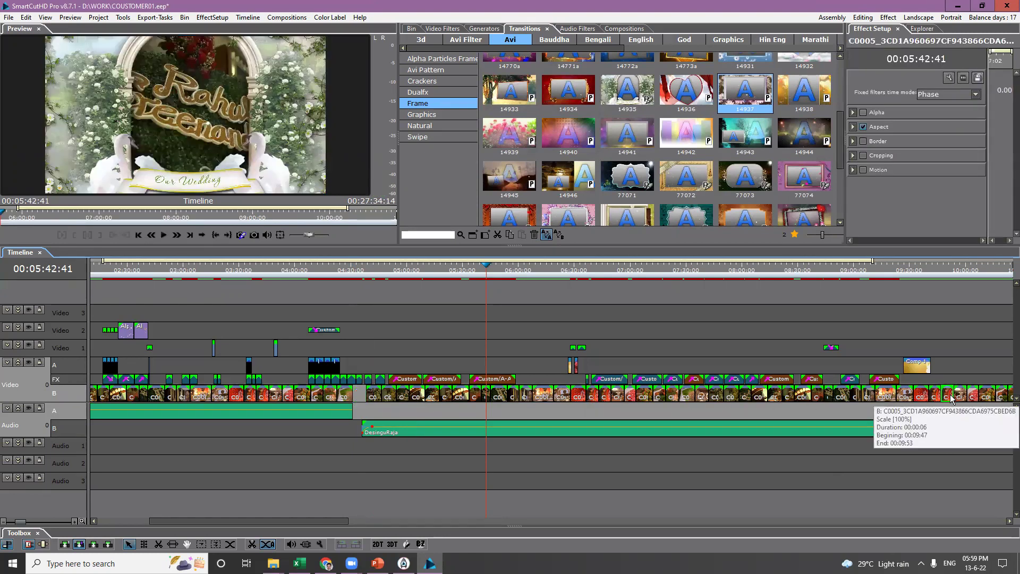
{"action": "key", "text": "Delete"}
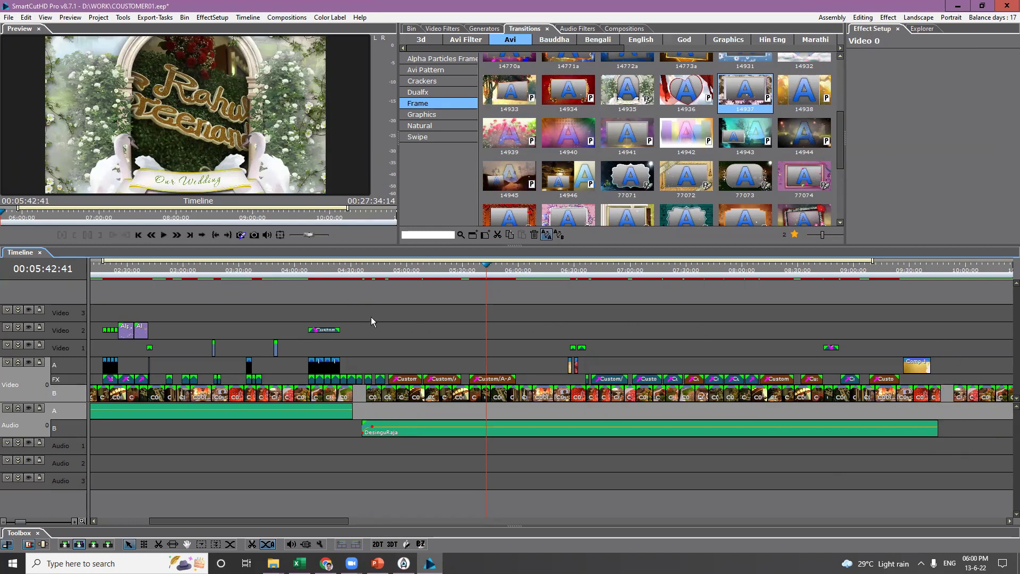
Select the song section's effects, overlays and audio between the two gaps, leave out the B-track video clips, and group the selection.
{"action": "left_click_drag", "start_coordinate": [368, 308], "coordinate": [938, 456]}
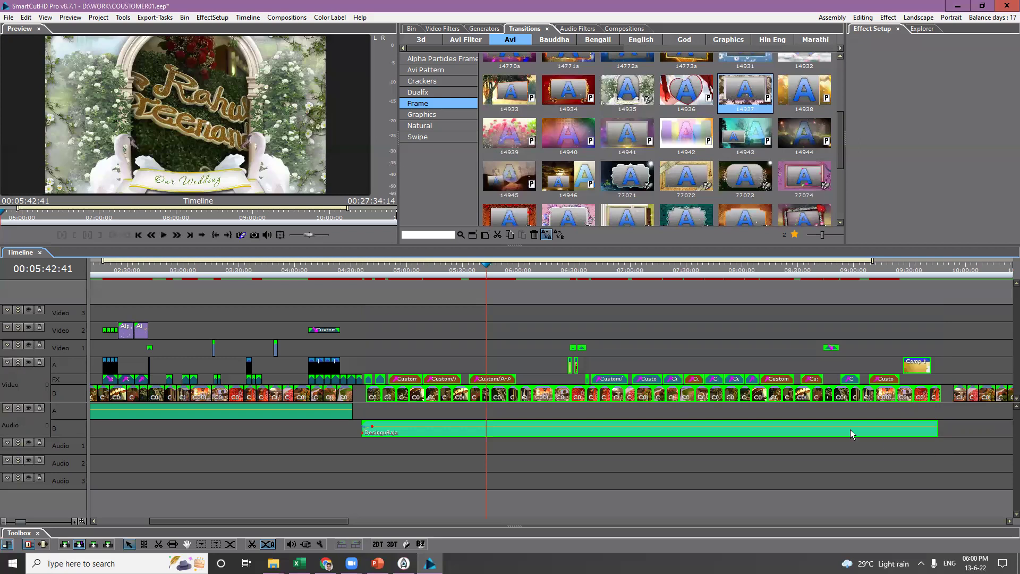
{"action": "left_click", "coordinate": [358, 395]}
{"action": "left_click_drag", "start_coordinate": [391, 401], "coordinate": [935, 405]}
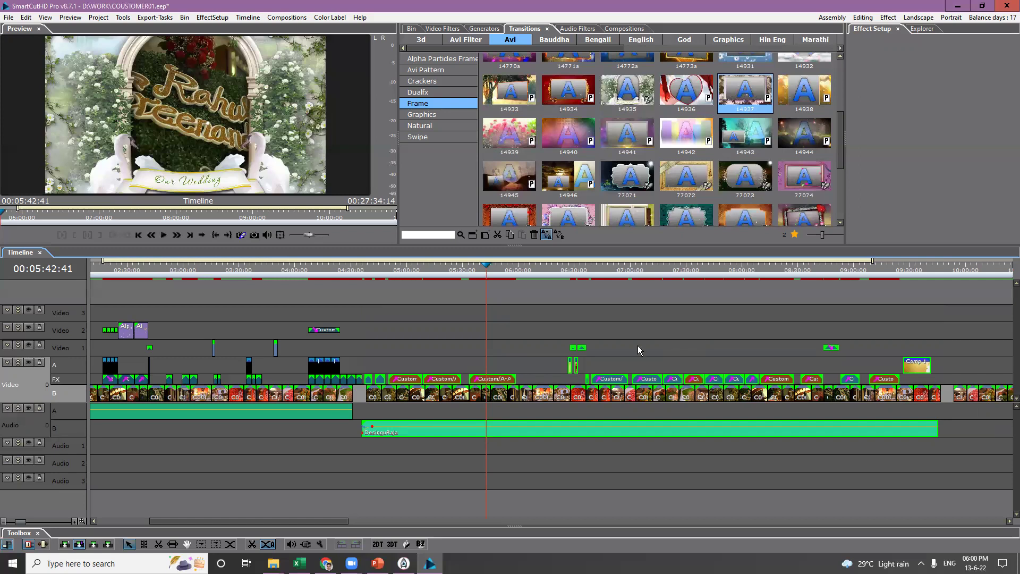
{"action": "right_click", "coordinate": [507, 382]}
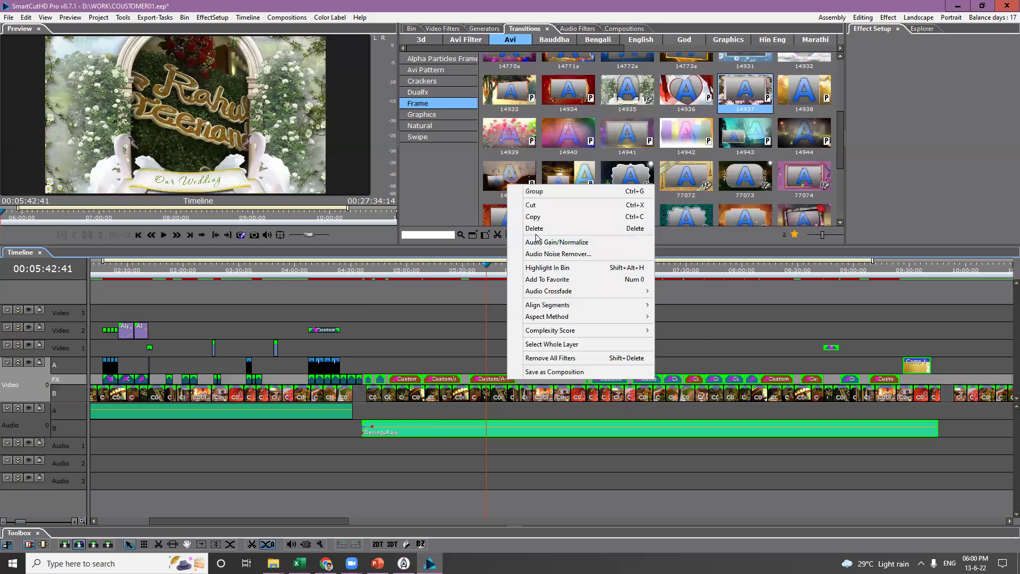
{"action": "left_click", "coordinate": [542, 194]}
Start saving the grouped segments as a composition and create a FIRST NAME folder with a NALANGU subfolder for it.
{"action": "right_click", "coordinate": [508, 381]}
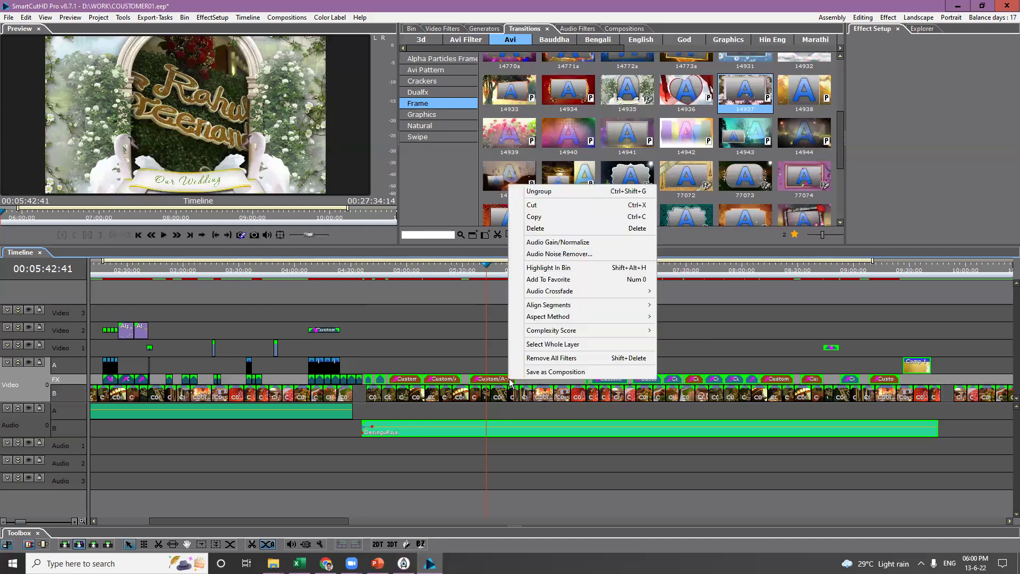
{"action": "left_click", "coordinate": [556, 372]}
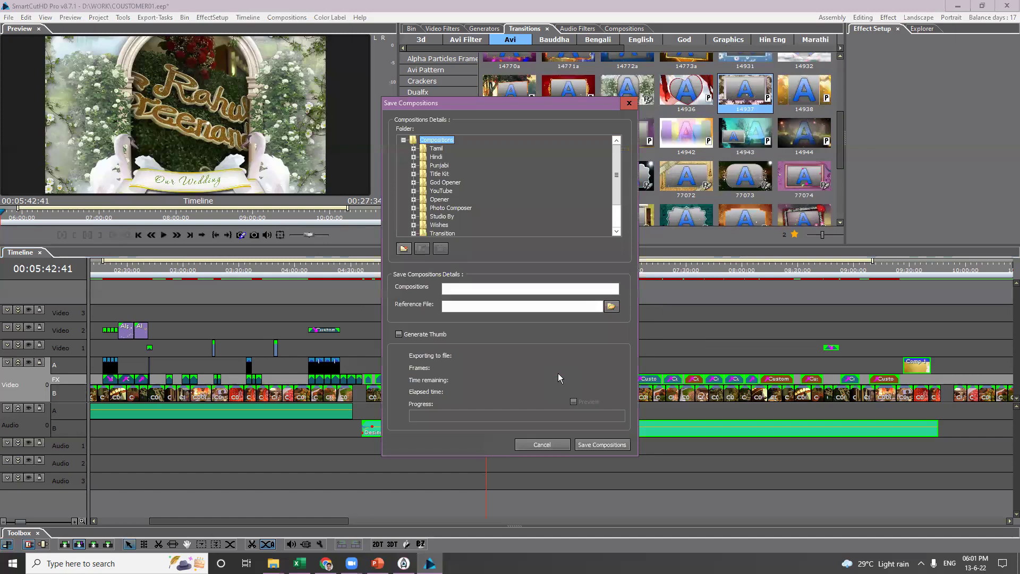
{"action": "left_click_drag", "start_coordinate": [618, 180], "coordinate": [588, 170]}
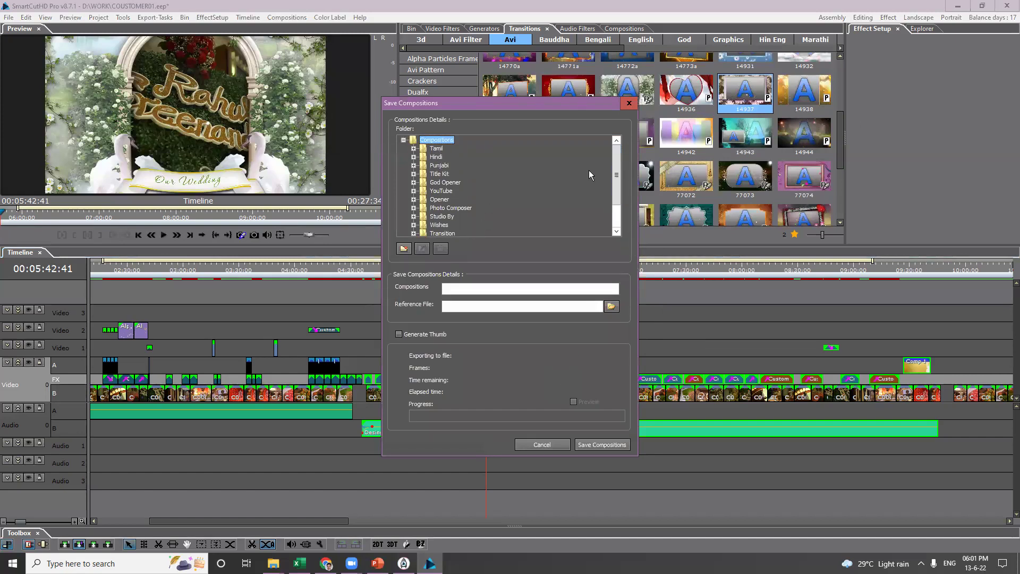
{"action": "left_click", "coordinate": [404, 248]}
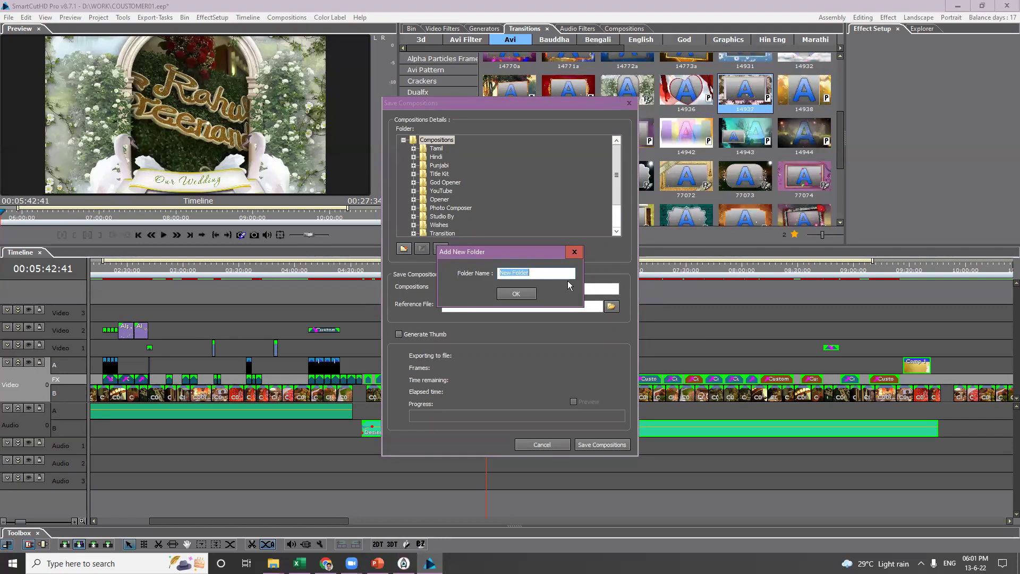
{"action": "type", "text": "FIRST NAME"}
{"action": "left_click", "coordinate": [516, 294]}
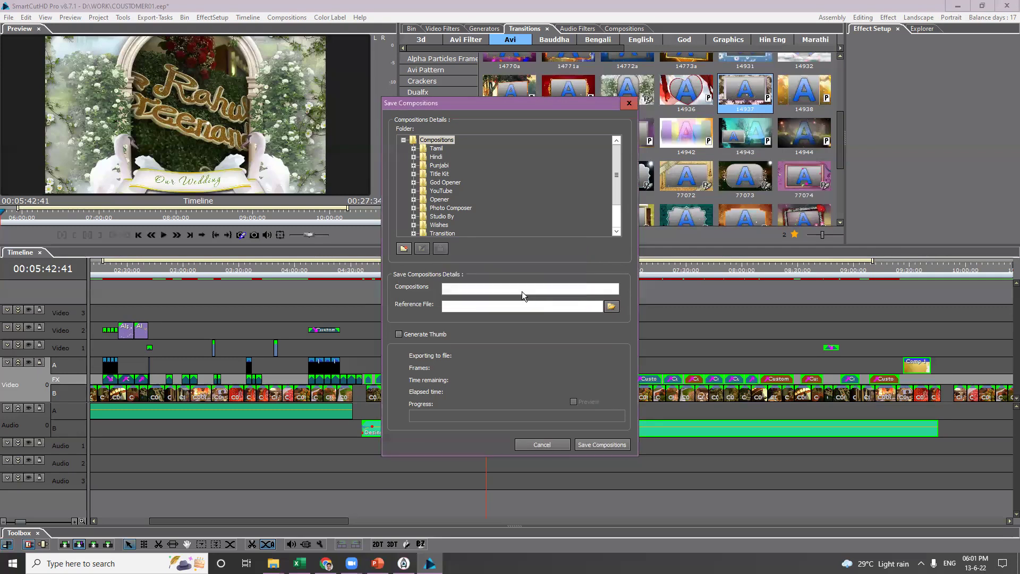
{"action": "left_click", "coordinate": [403, 250]}
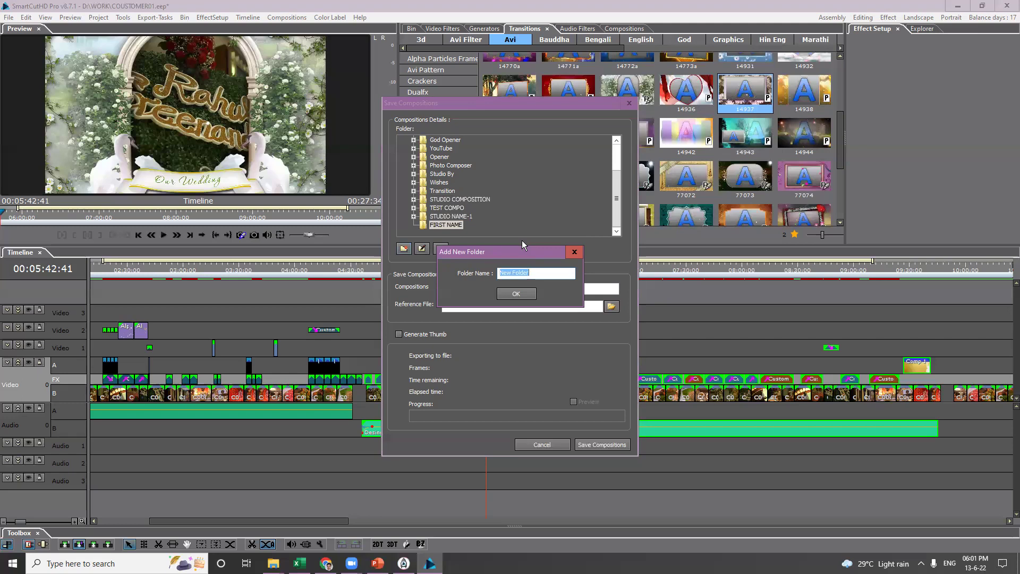
{"action": "type", "text": "NALANGU"}
{"action": "left_click", "coordinate": [515, 295]}
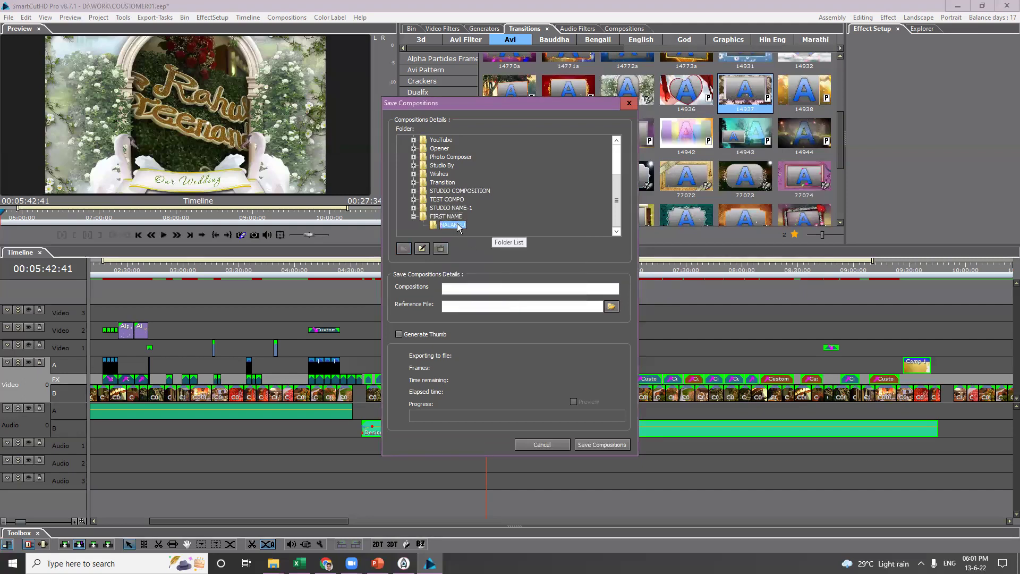
Name the composition China China and save it in the NALANGU folder.
{"action": "left_click", "coordinate": [461, 288]}
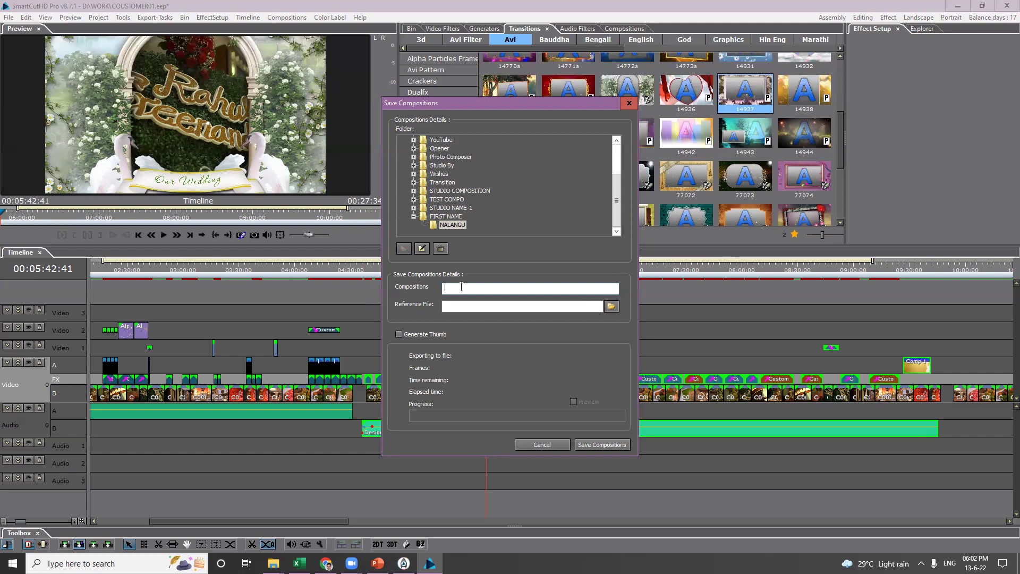
{"action": "type", "text": "hina China"}
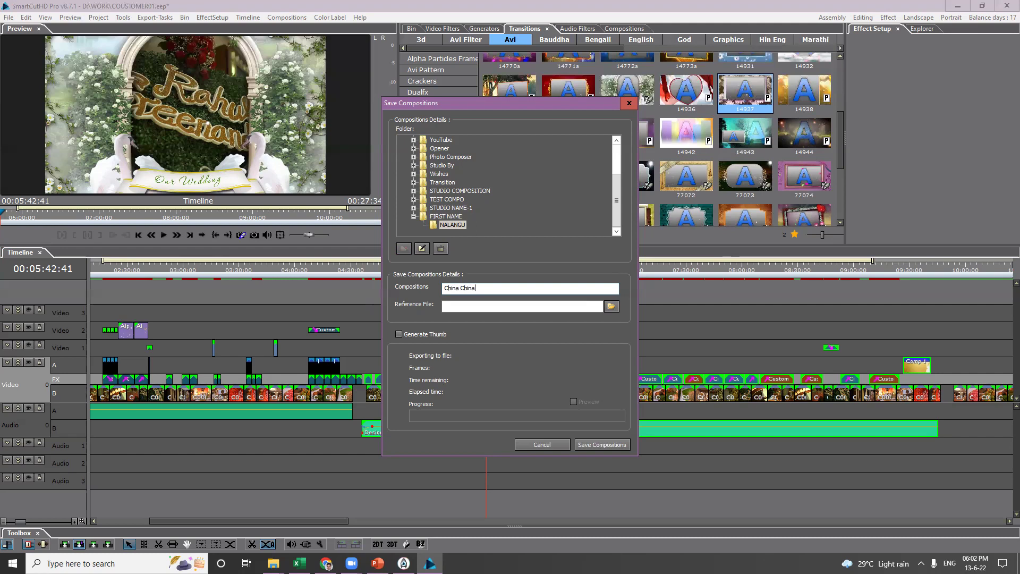
{"action": "left_click", "coordinate": [599, 448]}
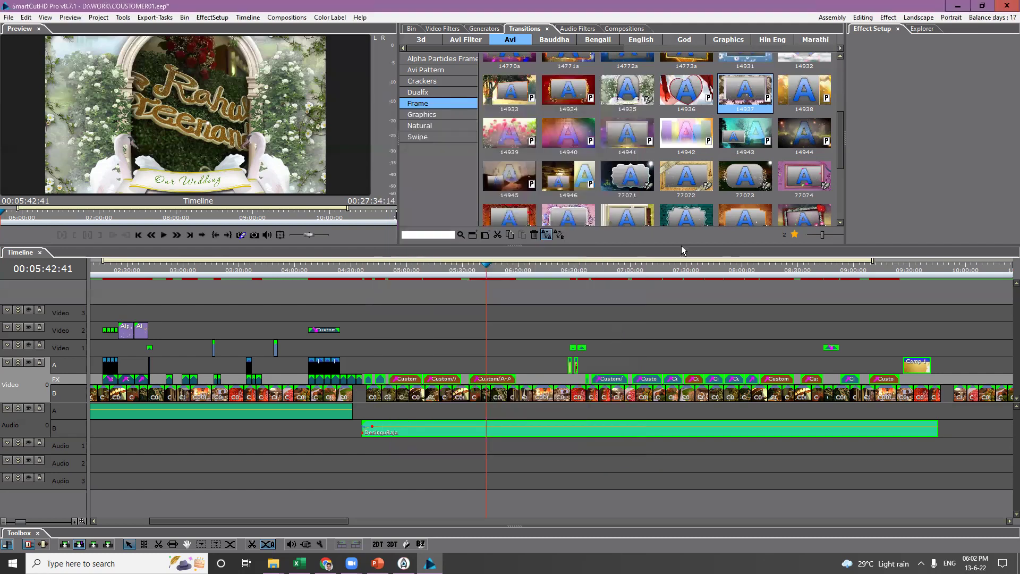
Apply the saved China China composition from NALANGU to the event clips after the second gap, starting at about 10:05.
{"action": "left_click", "coordinate": [624, 30]}
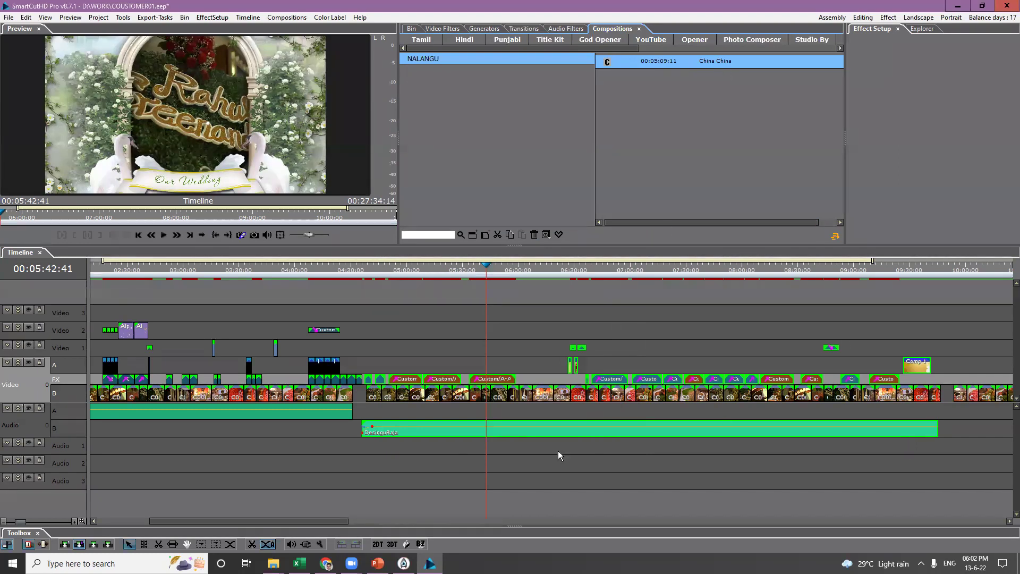
{"action": "left_click_drag", "start_coordinate": [315, 521], "coordinate": [370, 522]}
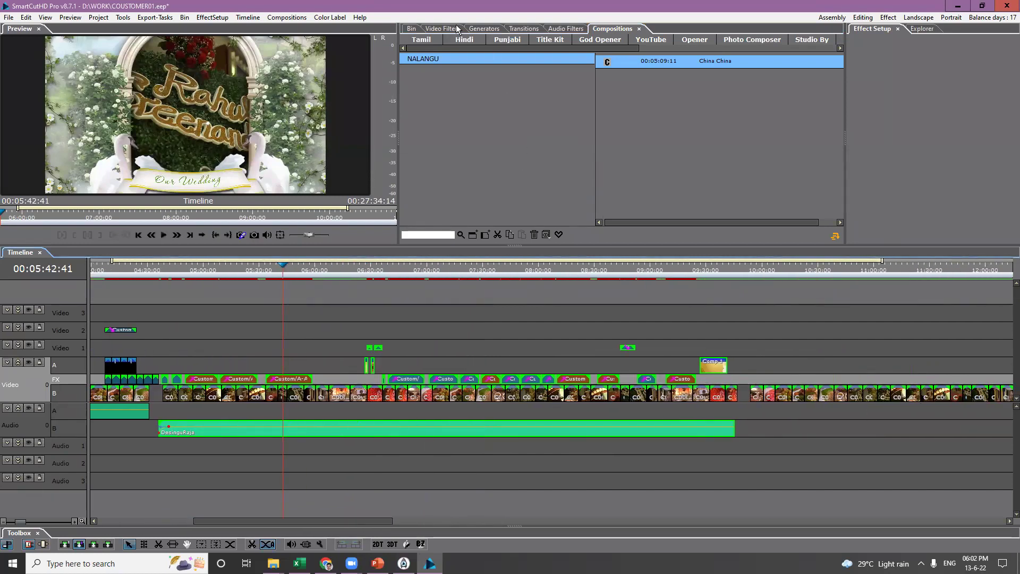
{"action": "left_click", "coordinate": [523, 29]}
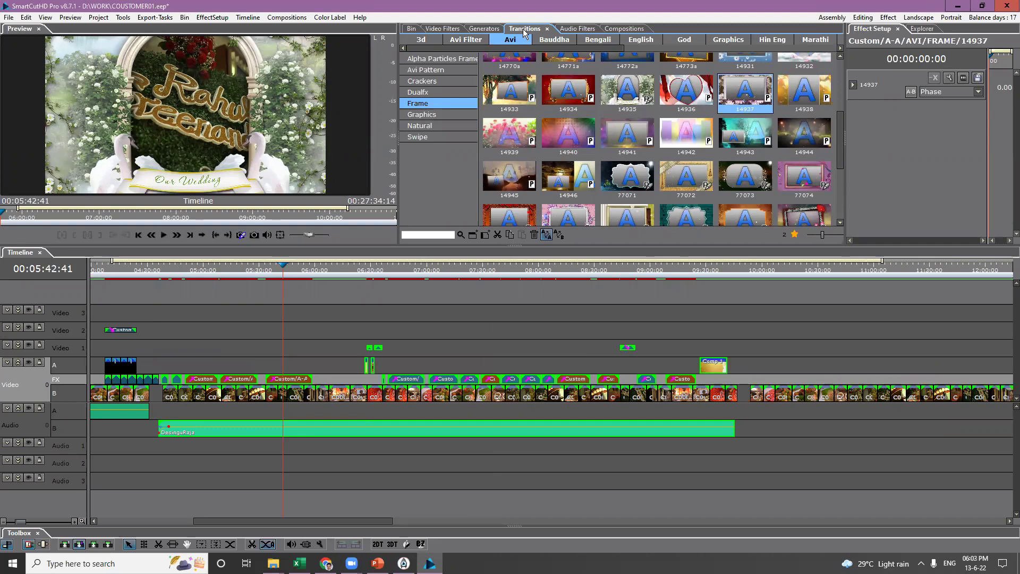
{"action": "left_click", "coordinate": [615, 30]}
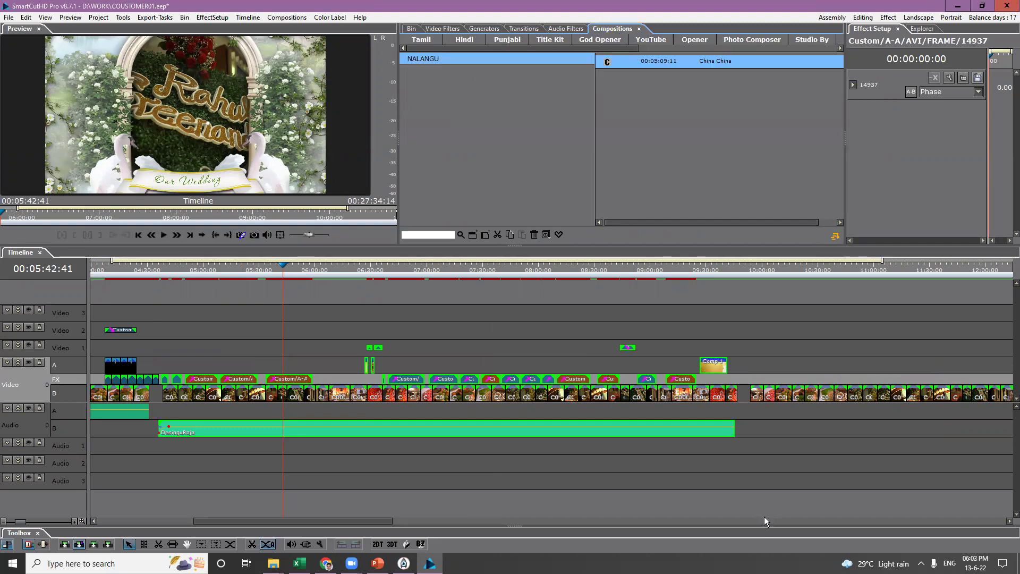
{"action": "left_click", "coordinate": [762, 279]}
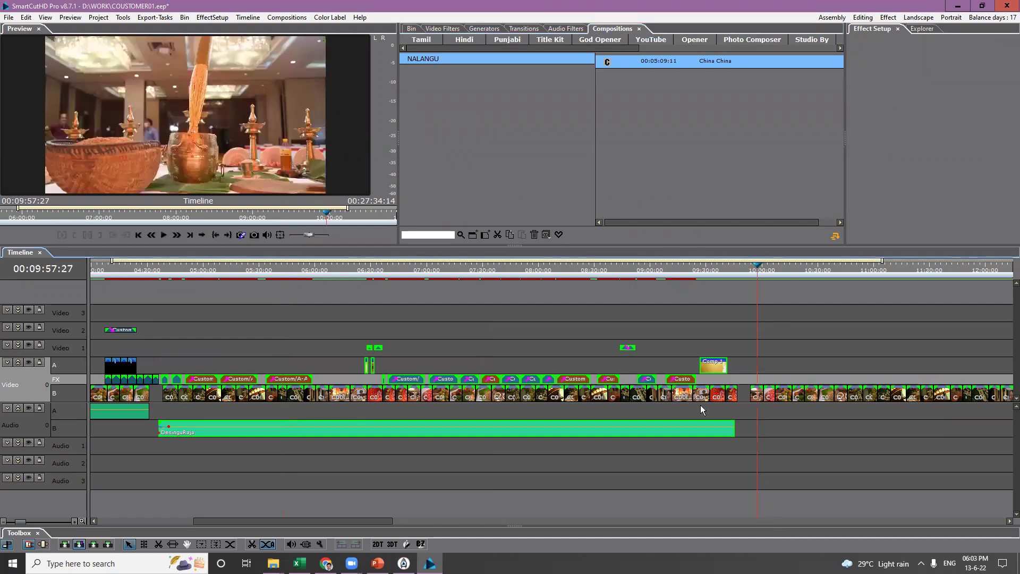
{"action": "left_click_drag", "start_coordinate": [329, 521], "coordinate": [352, 521]}
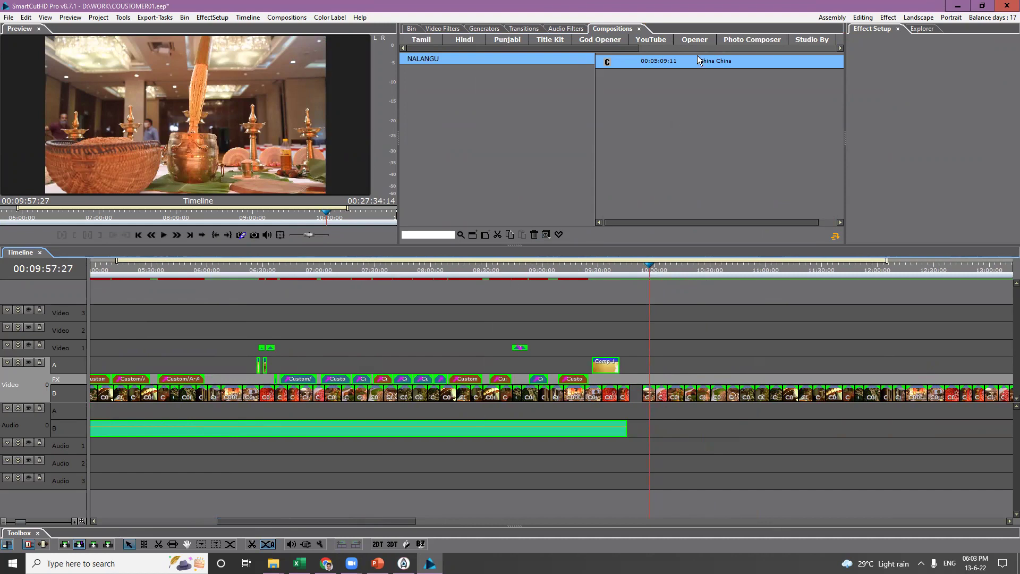
{"action": "left_click_drag", "start_coordinate": [655, 60], "coordinate": [662, 376]}
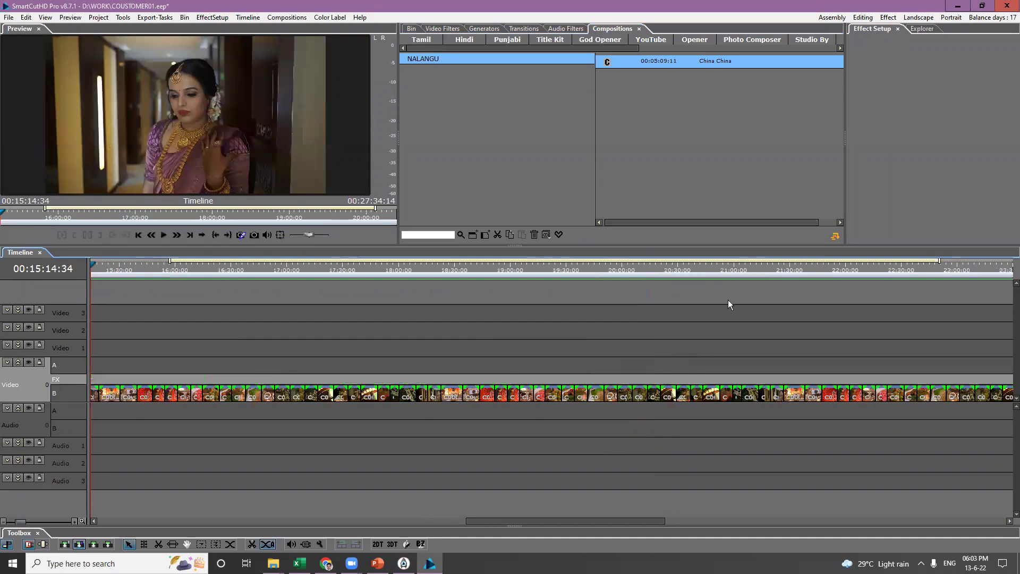
Check the applied China China composition on the timeline and preview its frame effect at 00:11:19:05.
{"action": "left_click_drag", "start_coordinate": [595, 524], "coordinate": [417, 521]}
{"action": "left_click", "coordinate": [316, 270]}
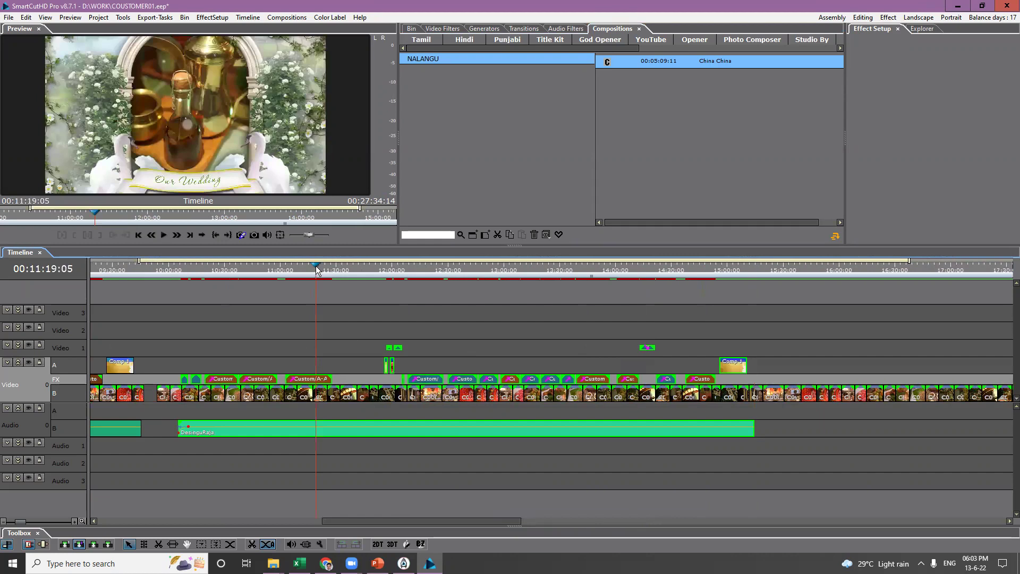
{"action": "scroll", "coordinate": [317, 269], "scroll_direction": "down", "scroll_amount": 2}
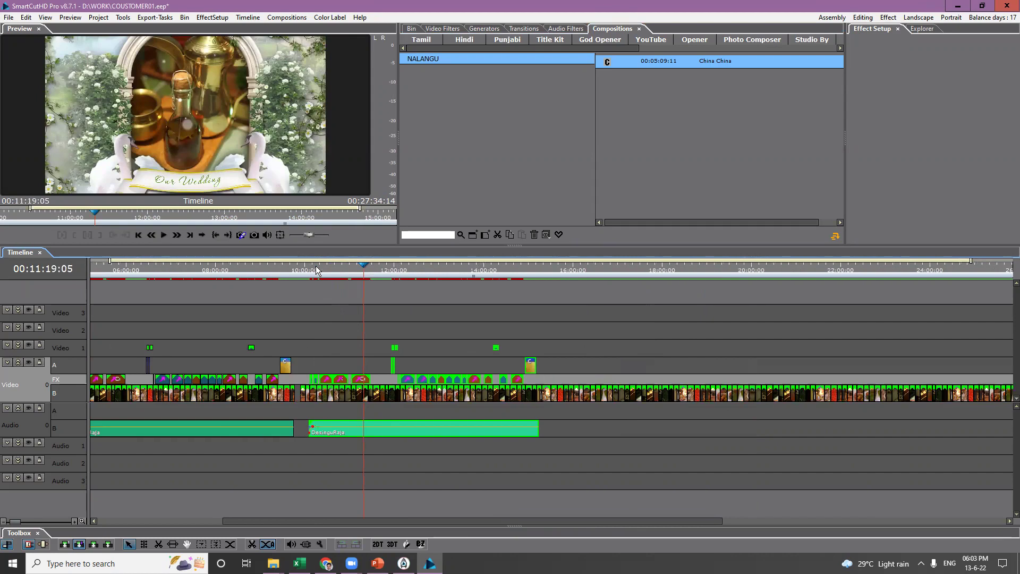
Select every clip, effect and song on the timeline and delete them all to empty the project timeline.
{"action": "left_click", "coordinate": [356, 300]}
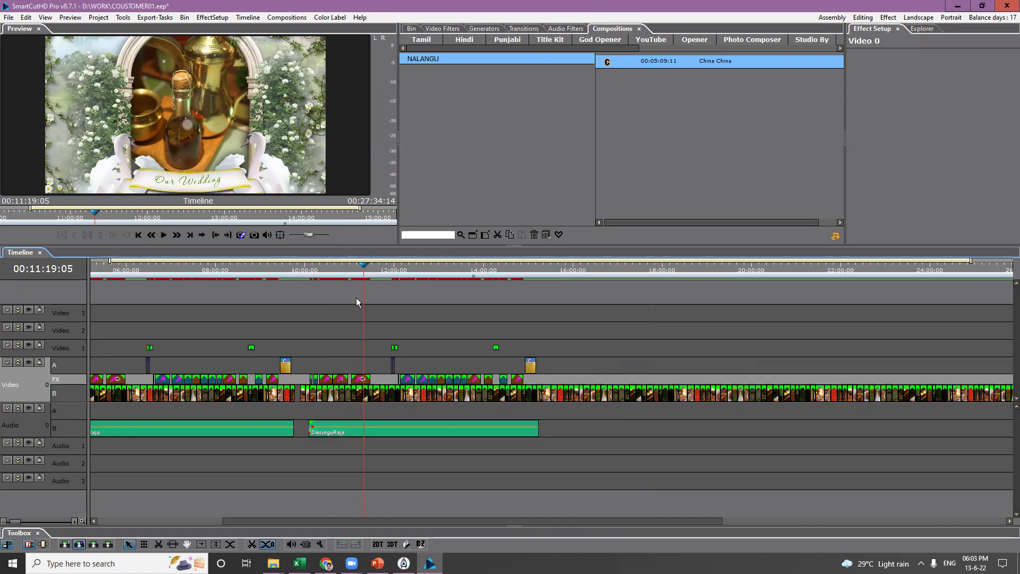
{"action": "left_click", "coordinate": [356, 300]}
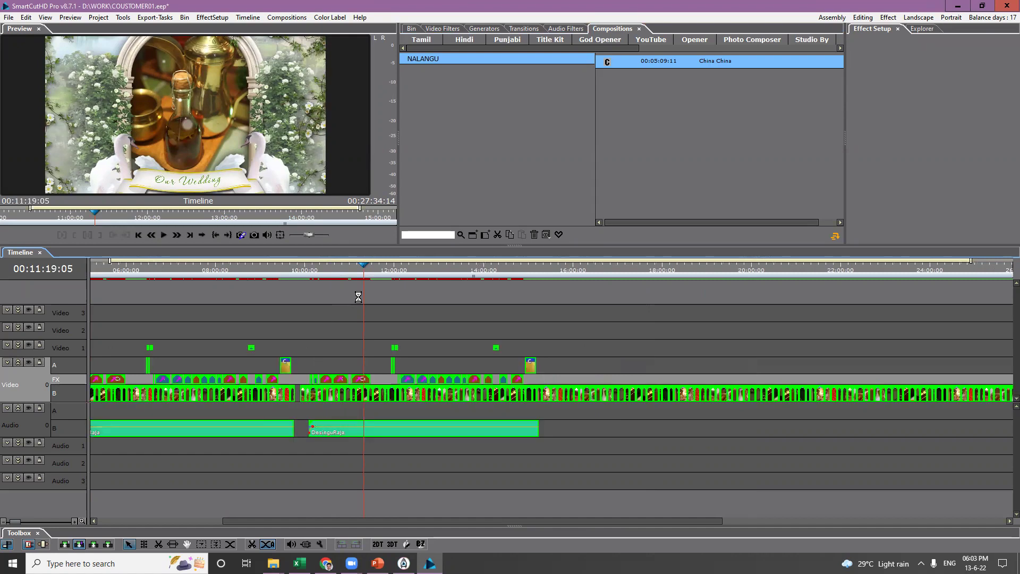
{"action": "key", "text": "Delete"}
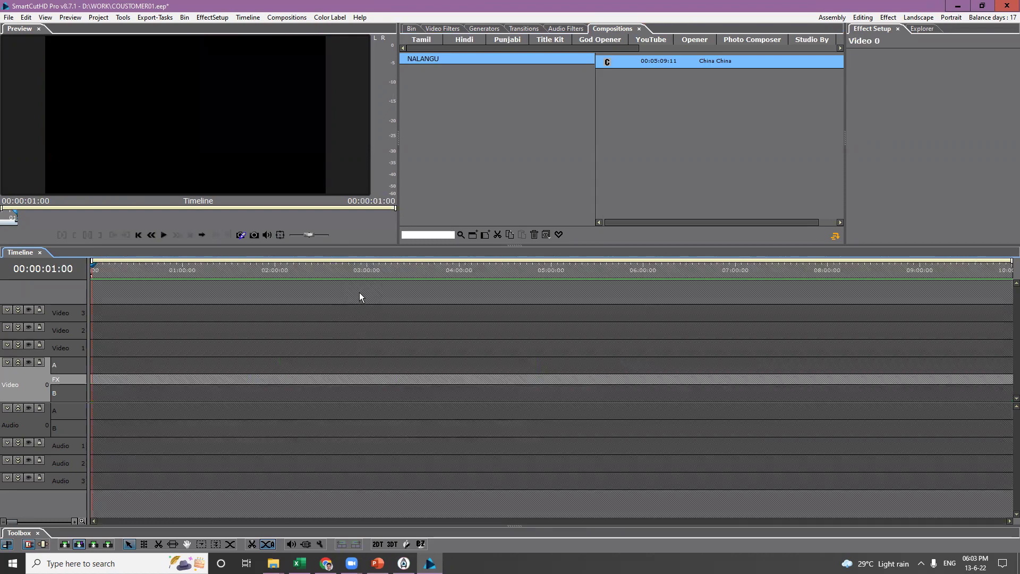
Place all the selected Coustomer01 clips from the bin on the Video 0 B track at the start of the timeline.
{"action": "left_click", "coordinate": [412, 29]}
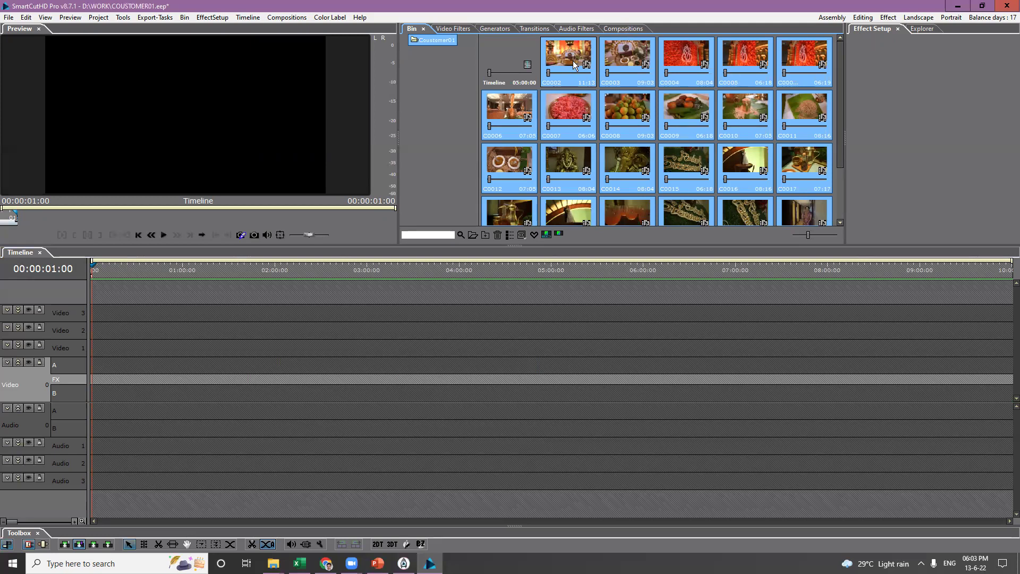
{"action": "left_click_drag", "start_coordinate": [573, 57], "coordinate": [91, 398]}
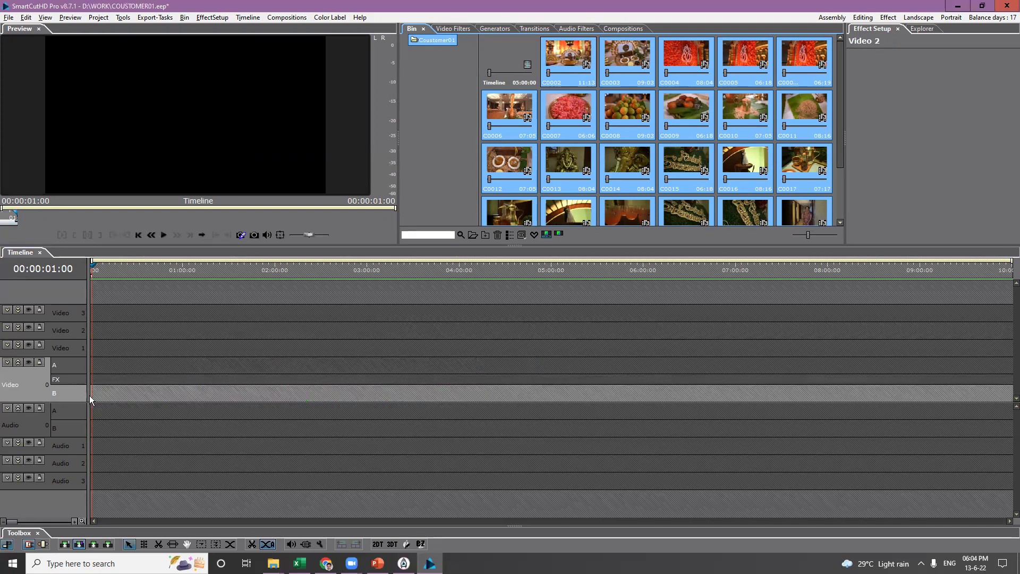
{"action": "left_click_drag", "start_coordinate": [578, 64], "coordinate": [96, 396]}
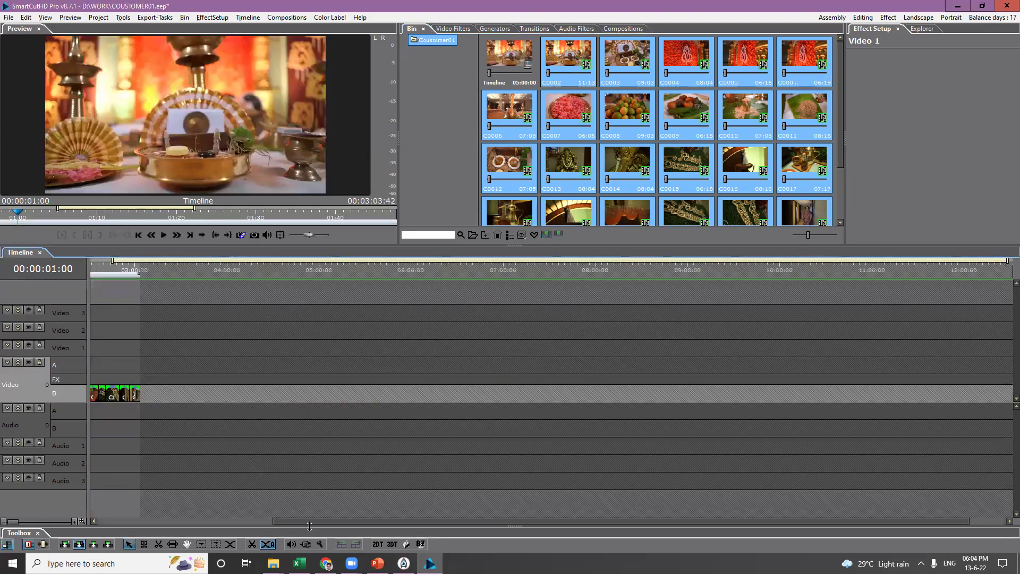
{"action": "left_click_drag", "start_coordinate": [321, 525], "coordinate": [117, 510]}
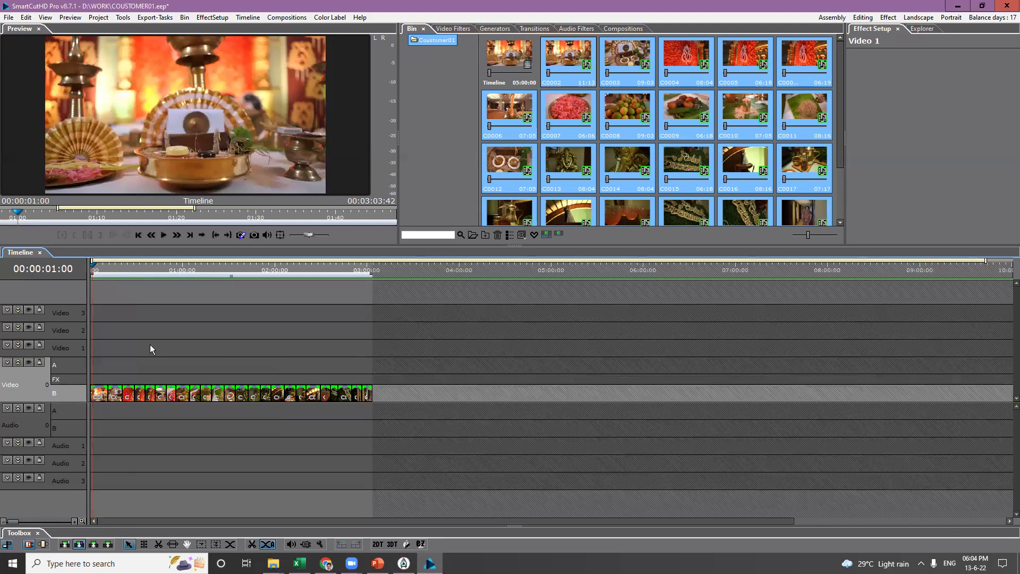
Ripple-delete the third clip, C0004, from the video track so the following clips close the gap.
{"action": "key", "text": "space"}
{"action": "left_click", "coordinate": [89, 275]}
{"action": "right_click", "coordinate": [435, 84]}
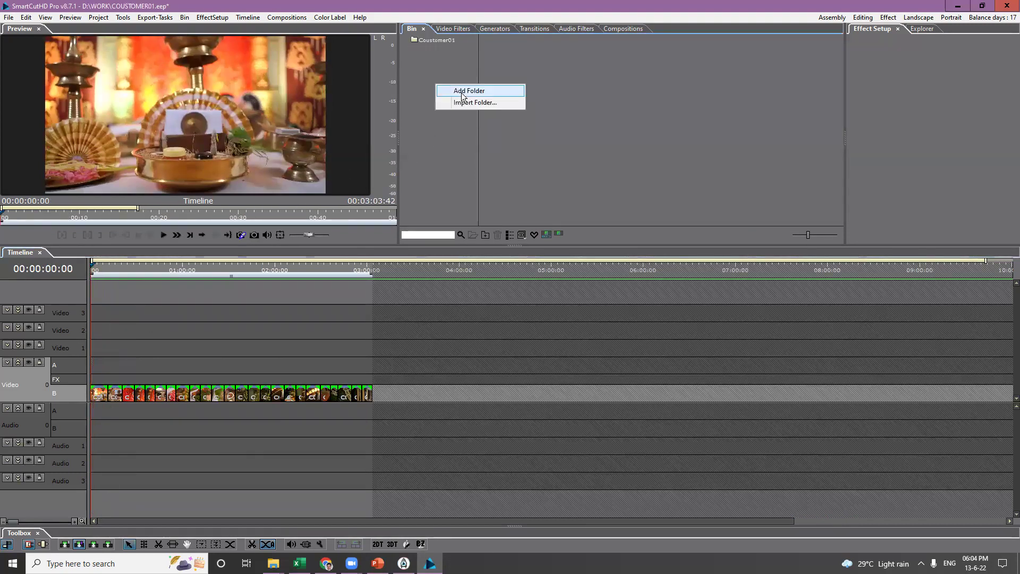
{"action": "left_click", "coordinate": [391, 121]}
{"action": "left_click", "coordinate": [131, 397]}
{"action": "right_click", "coordinate": [131, 396]}
{"action": "left_click", "coordinate": [151, 401]}
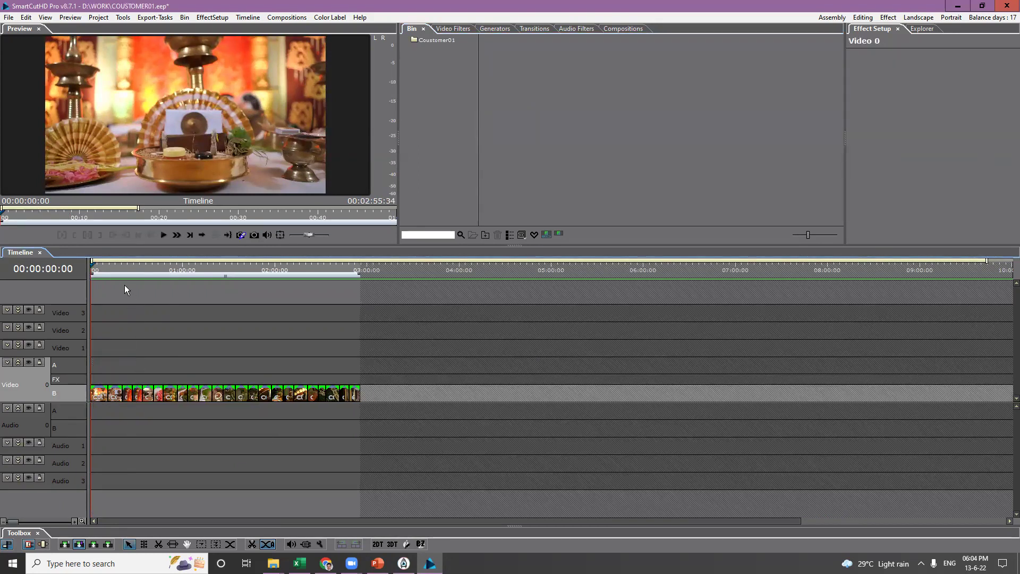
Trim the start of clip C0003 up to 00:00:13:34 and ripple-delete the resulting gap on the timeline.
{"action": "scroll", "coordinate": [127, 288], "scroll_direction": "up", "scroll_amount": 3}
{"action": "left_click", "coordinate": [144, 272]}
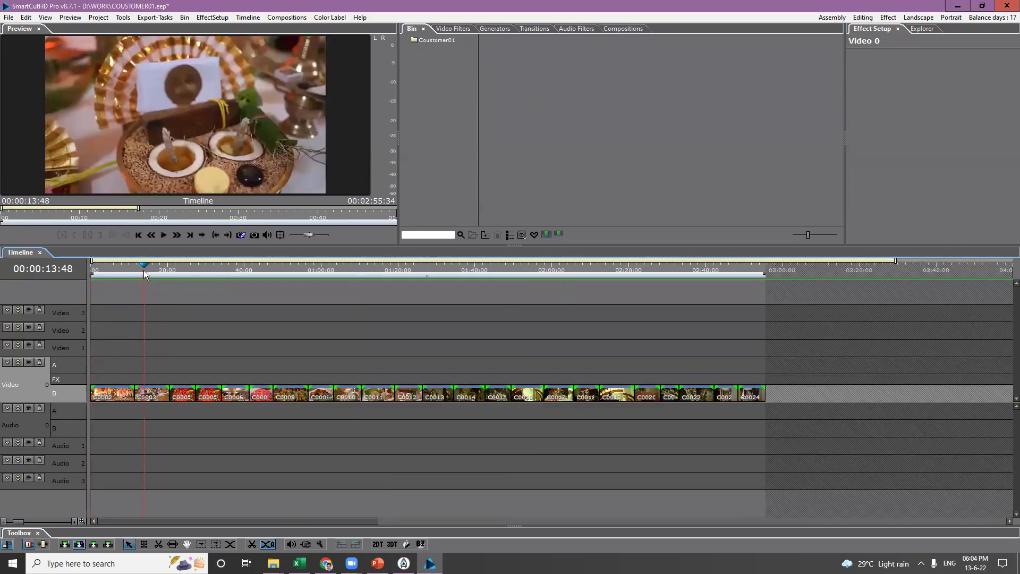
{"action": "left_click", "coordinate": [147, 394]}
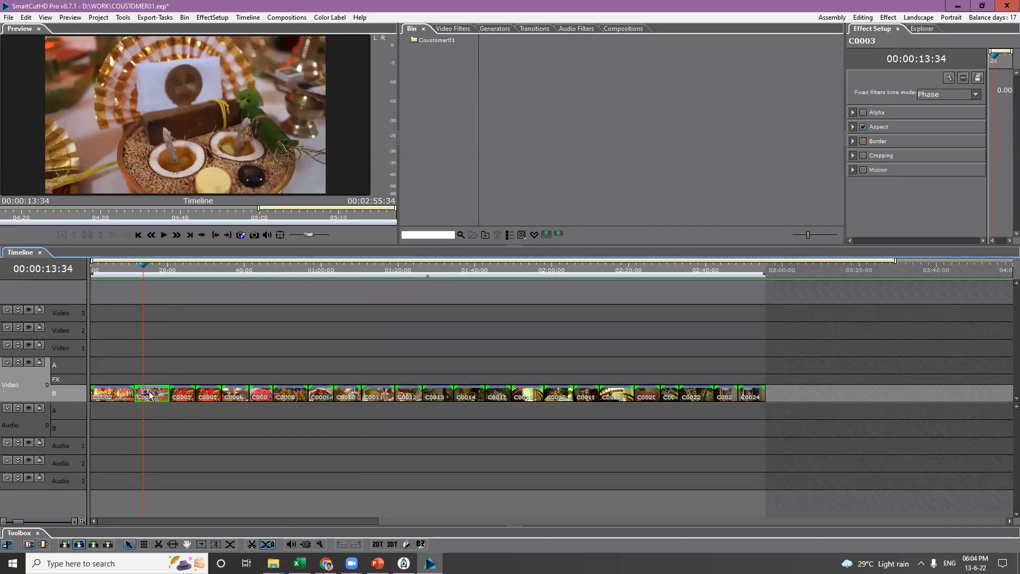
{"action": "left_click", "coordinate": [151, 363]}
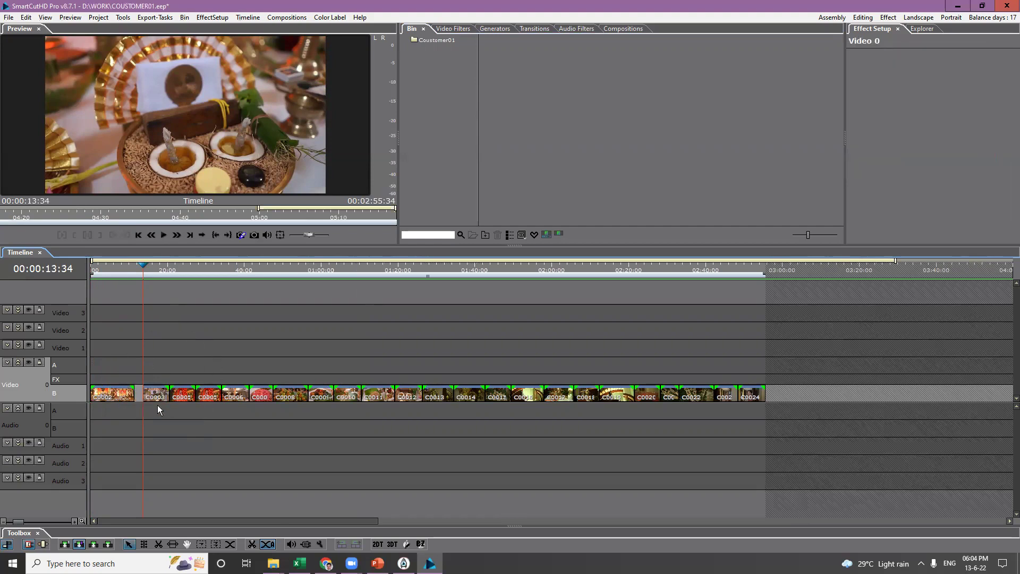
{"action": "right_click", "coordinate": [142, 393]}
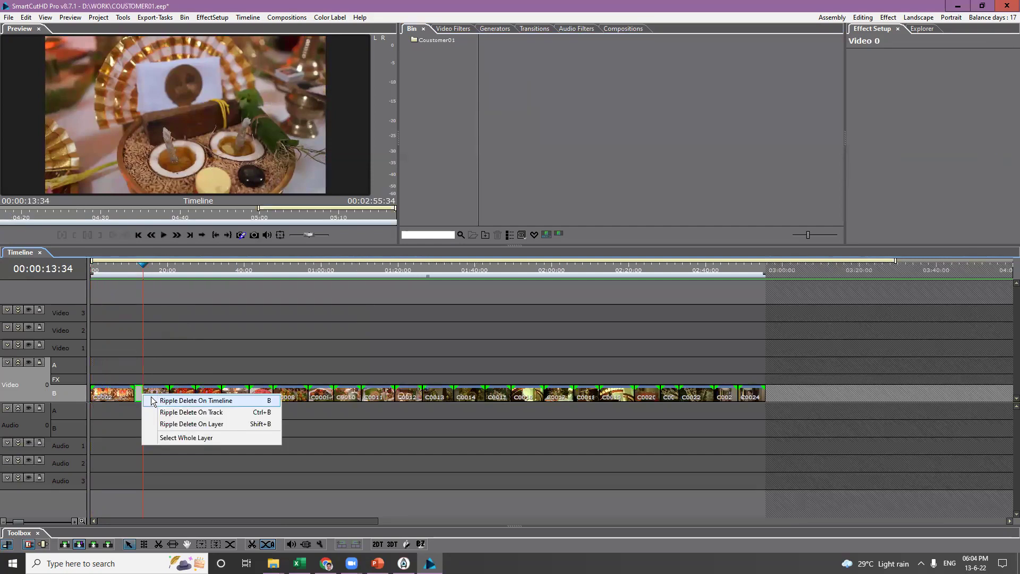
{"action": "left_click", "coordinate": [155, 403]}
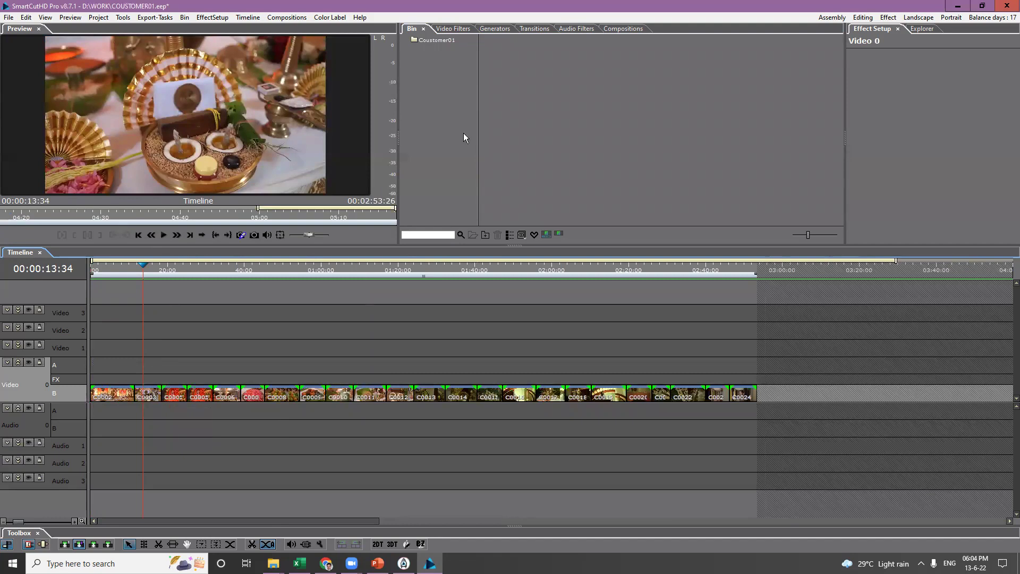
Add a new folder to the bin beside Coustomer01 and rename it AUDIO.
{"action": "right_click", "coordinate": [450, 84]}
{"action": "left_click", "coordinate": [465, 90]}
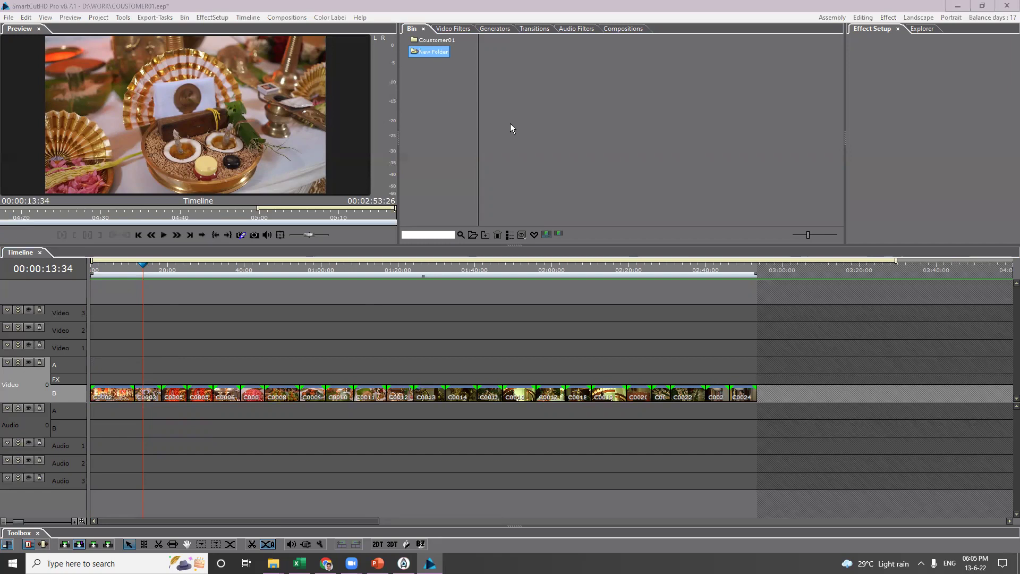
{"action": "left_click", "coordinate": [433, 52]}
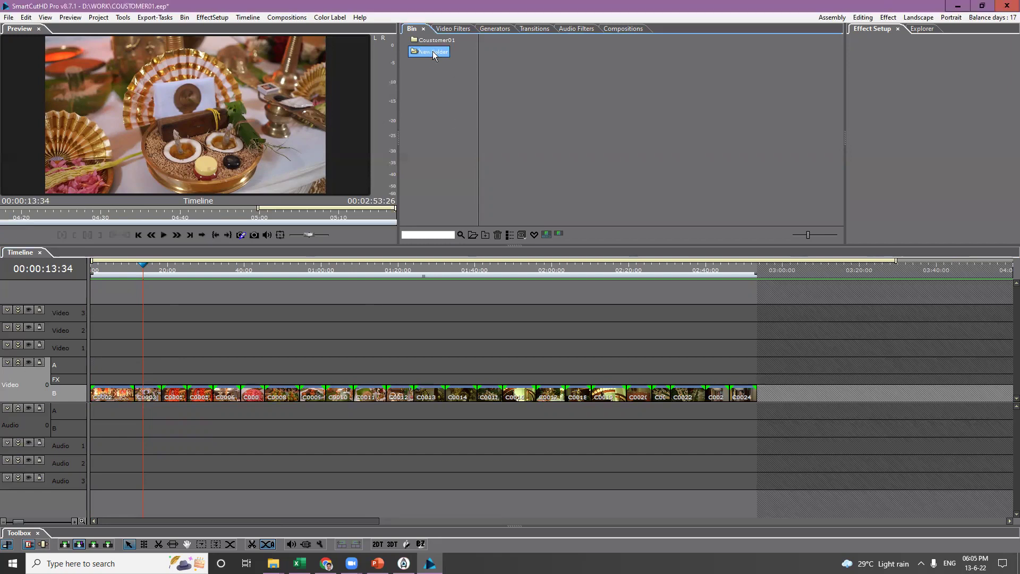
{"action": "right_click", "coordinate": [434, 51]}
{"action": "left_click", "coordinate": [430, 52]}
{"action": "right_click", "coordinate": [431, 52]}
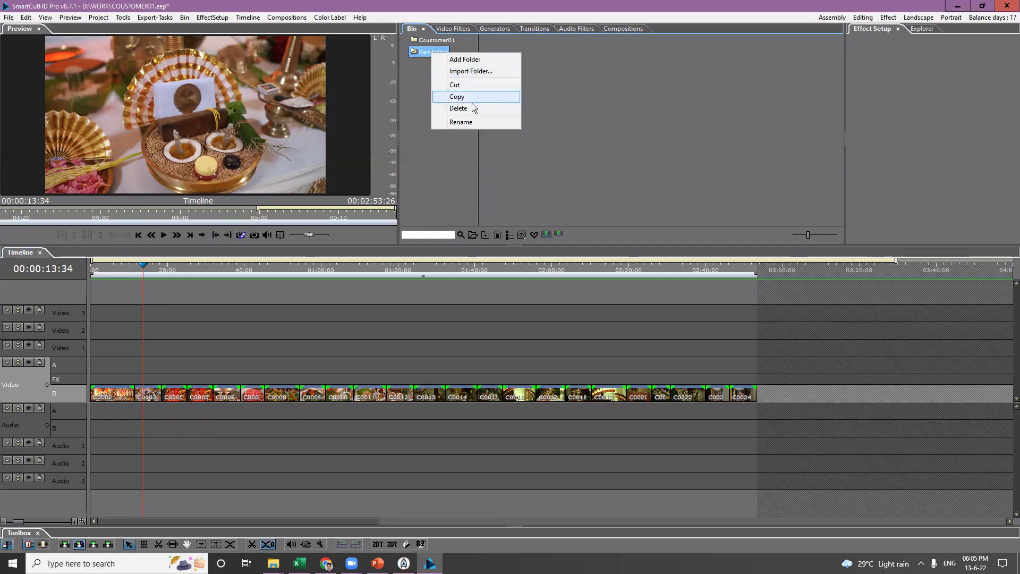
{"action": "left_click", "coordinate": [471, 120]}
{"action": "type", "text": "AUDIO"}
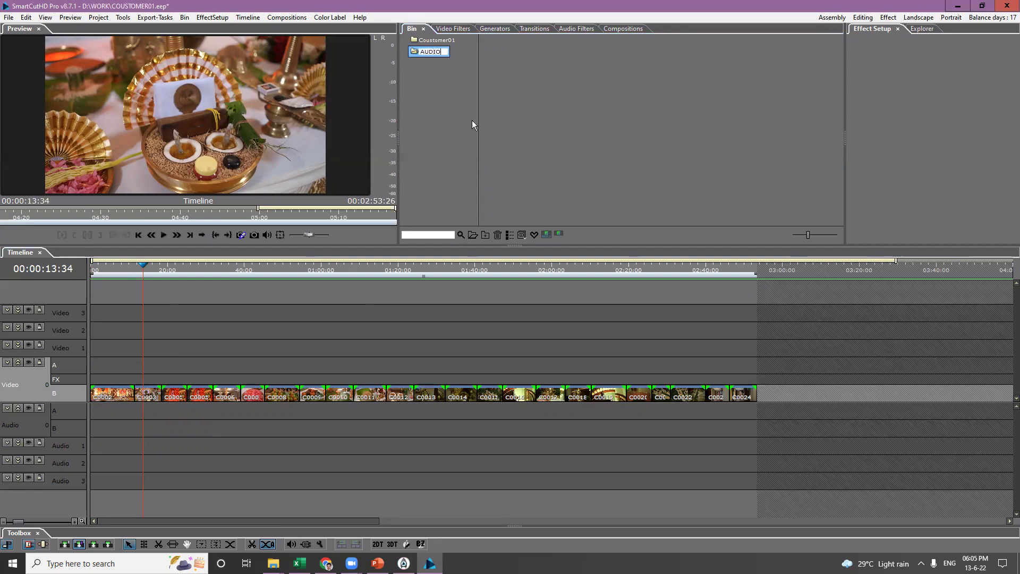
{"action": "key", "text": "Return"}
Import all the song files from the AUDIO COLLECTION\Songs\2014 Songs folder on the CONTENT (M:) drive into the AUDIO folder.
{"action": "right_click", "coordinate": [524, 113]}
{"action": "left_click", "coordinate": [569, 120]}
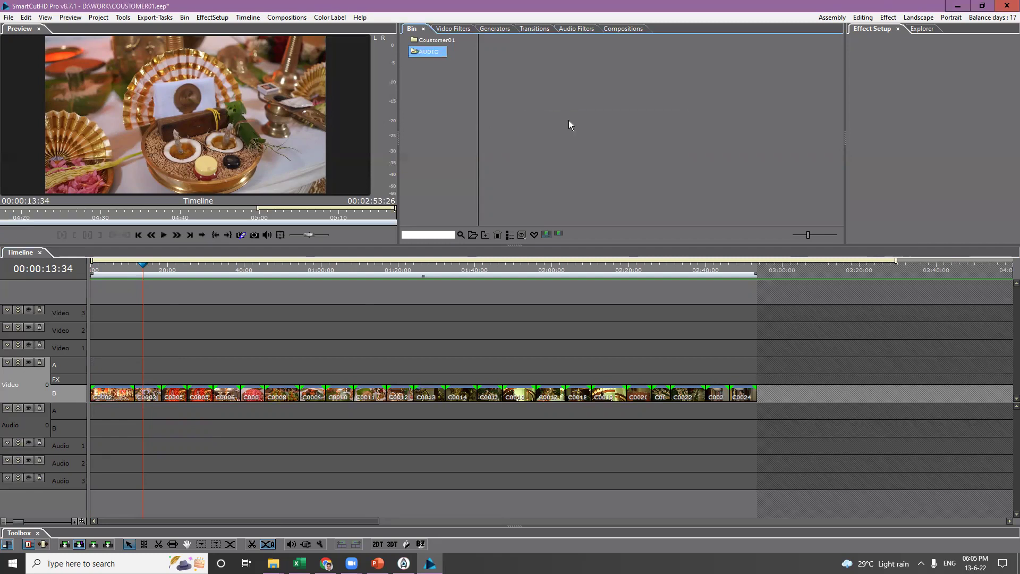
{"action": "left_click", "coordinate": [418, 470]}
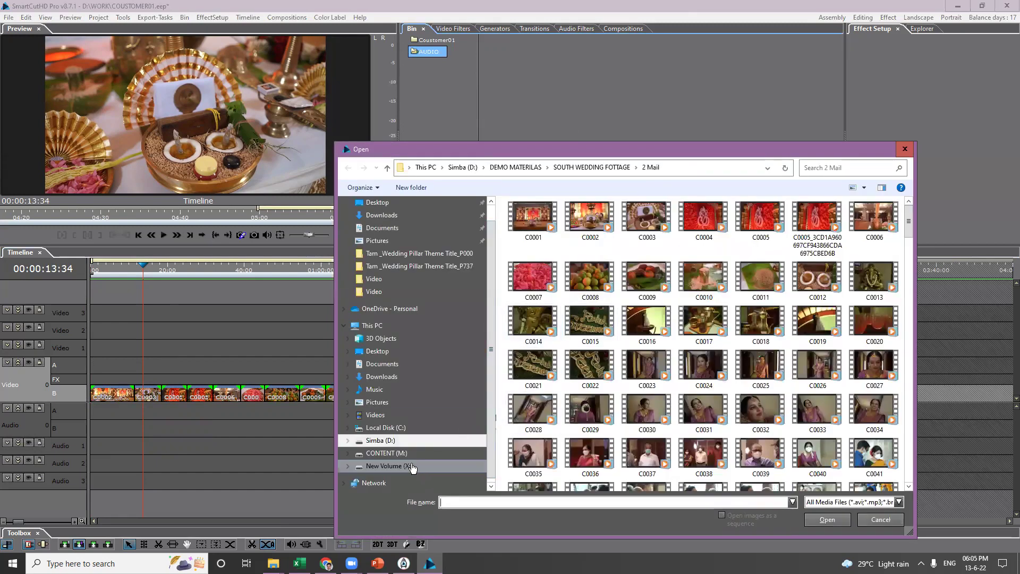
{"action": "left_click", "coordinate": [414, 453]}
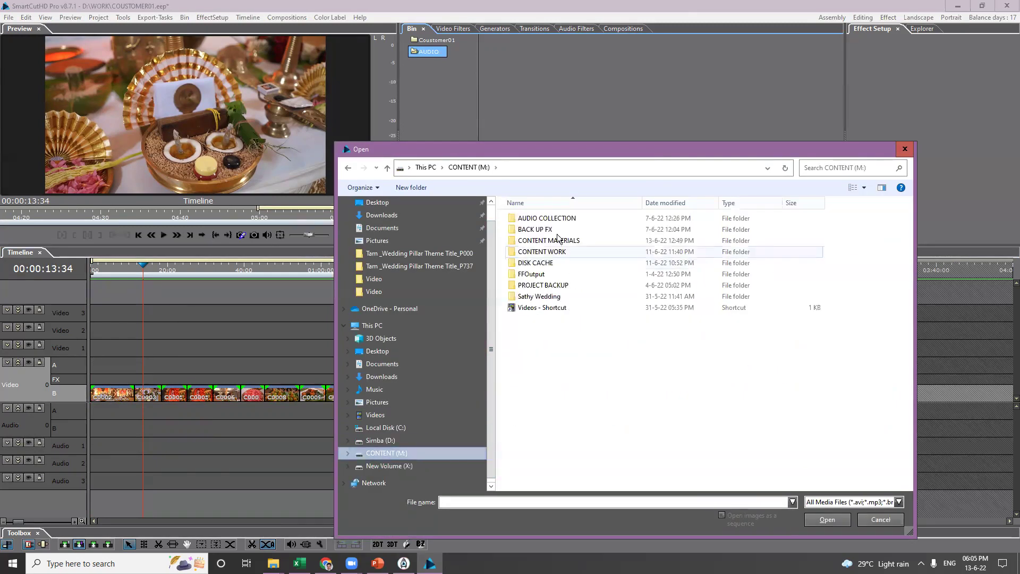
{"action": "double_click", "coordinate": [546, 219]}
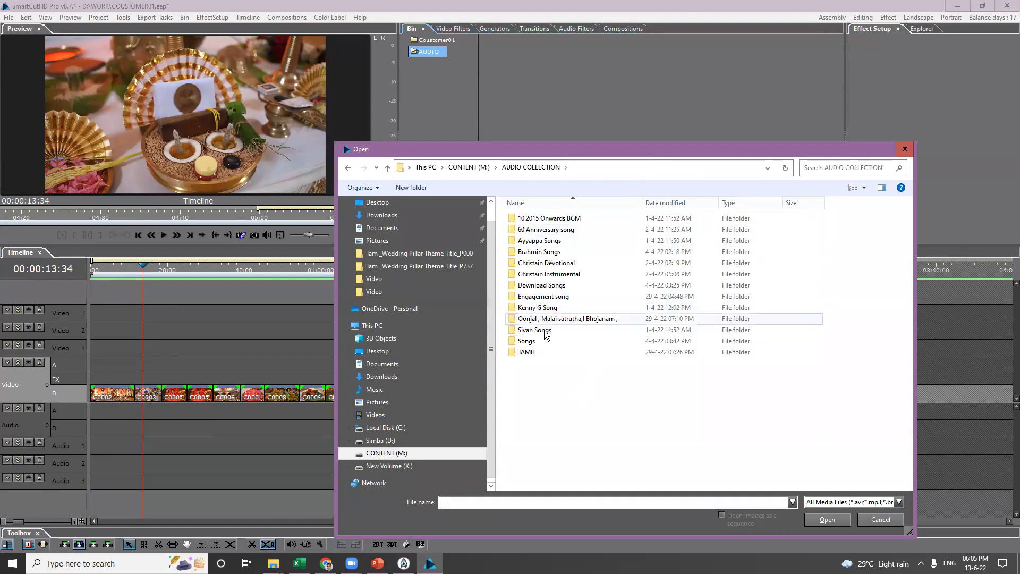
{"action": "double_click", "coordinate": [610, 339]}
{"action": "double_click", "coordinate": [534, 385]}
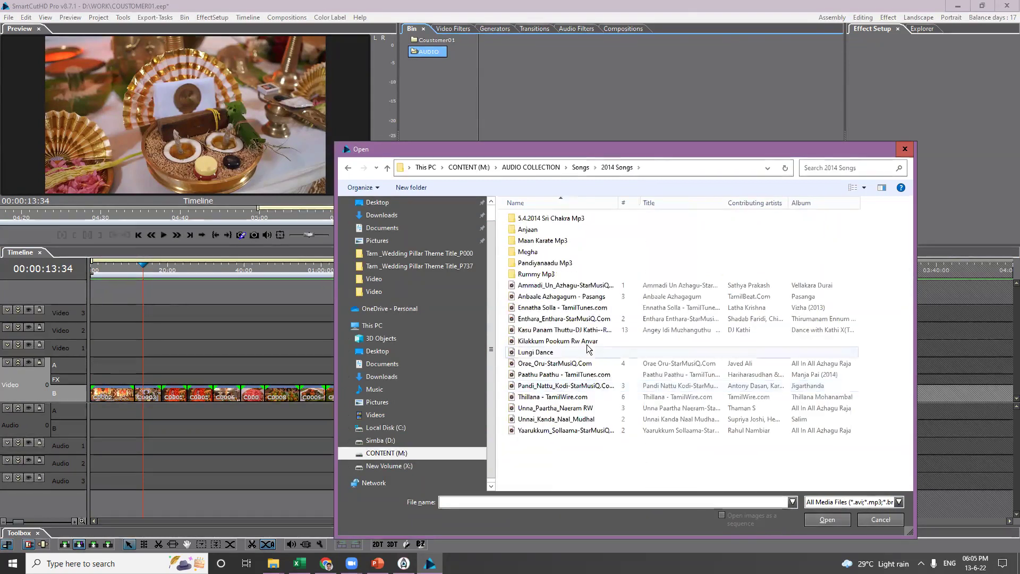
{"action": "left_click_drag", "start_coordinate": [583, 449], "coordinate": [583, 311]}
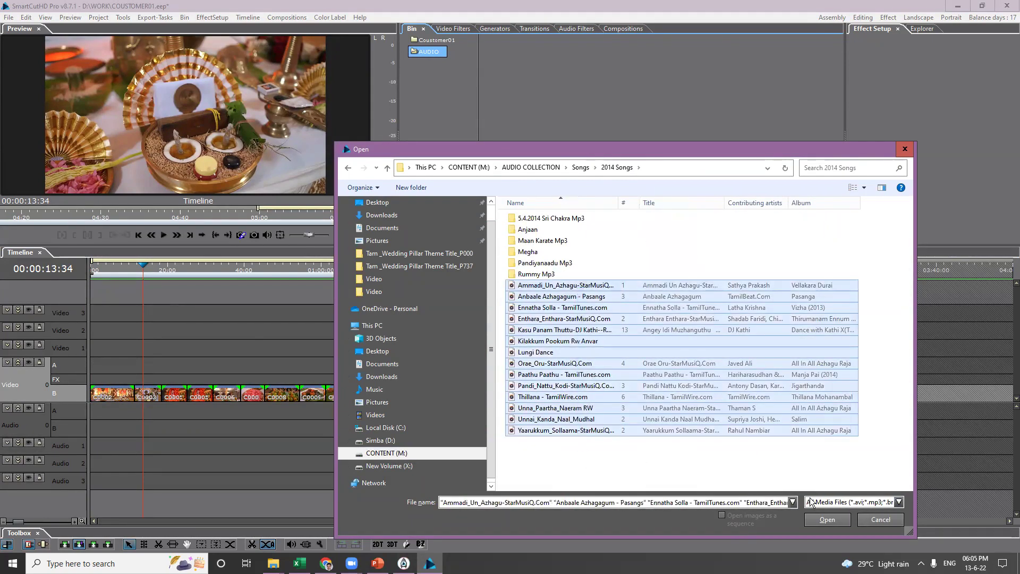
{"action": "left_click", "coordinate": [814, 520]}
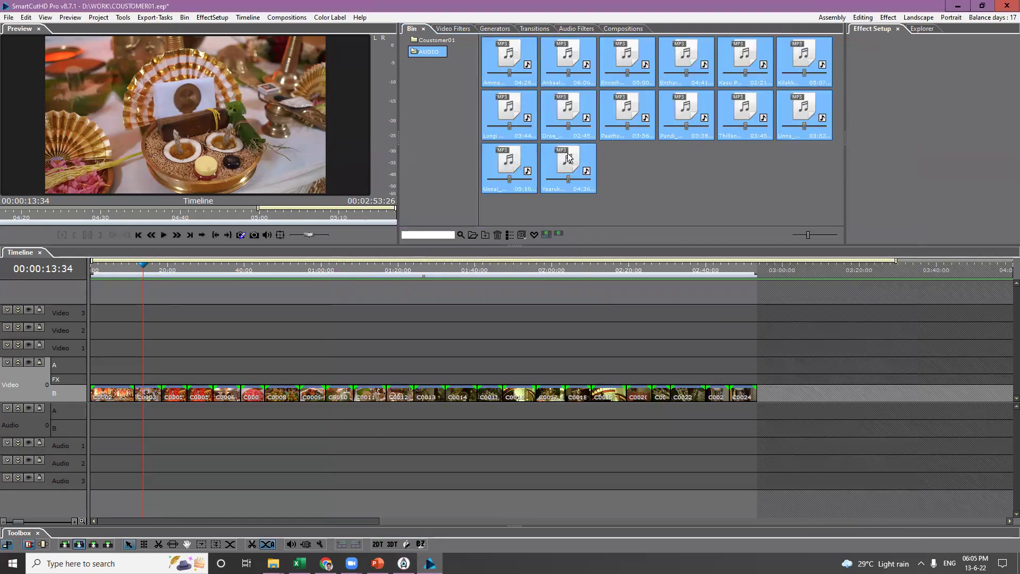
Show the bin as a widened list and place the Ammadi_Un_Azhagu song at the start of the Audio 0 A track.
{"action": "left_click", "coordinate": [509, 235]}
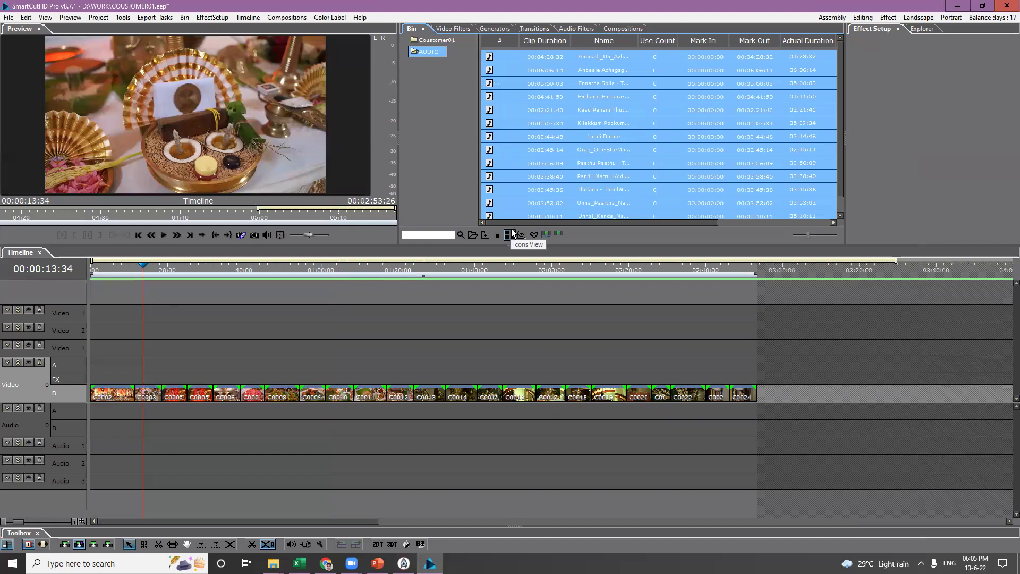
{"action": "left_click_drag", "start_coordinate": [846, 198], "coordinate": [906, 198]}
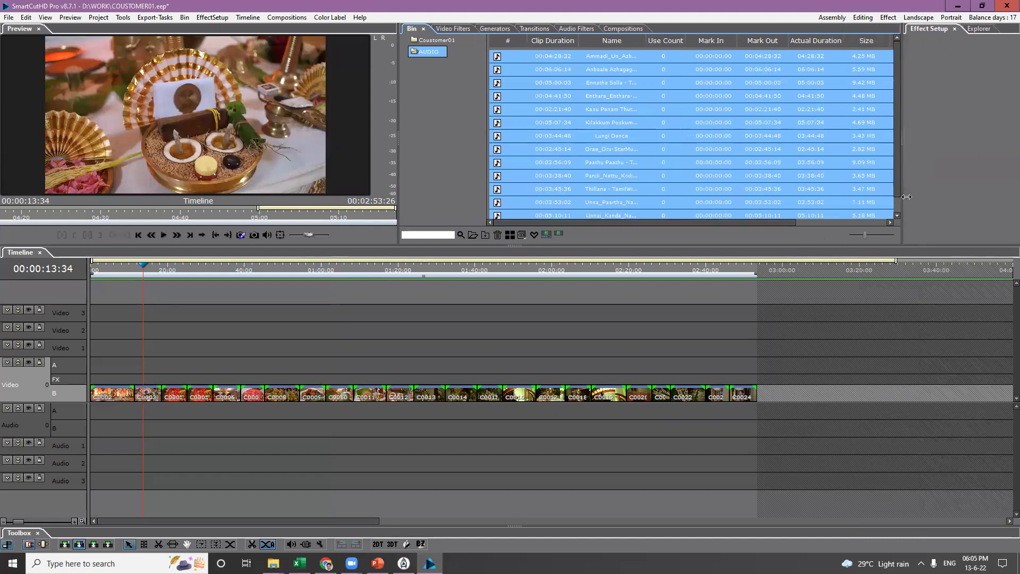
{"action": "left_click", "coordinate": [528, 57]}
{"action": "left_click_drag", "start_coordinate": [105, 271], "coordinate": [120, 270]}
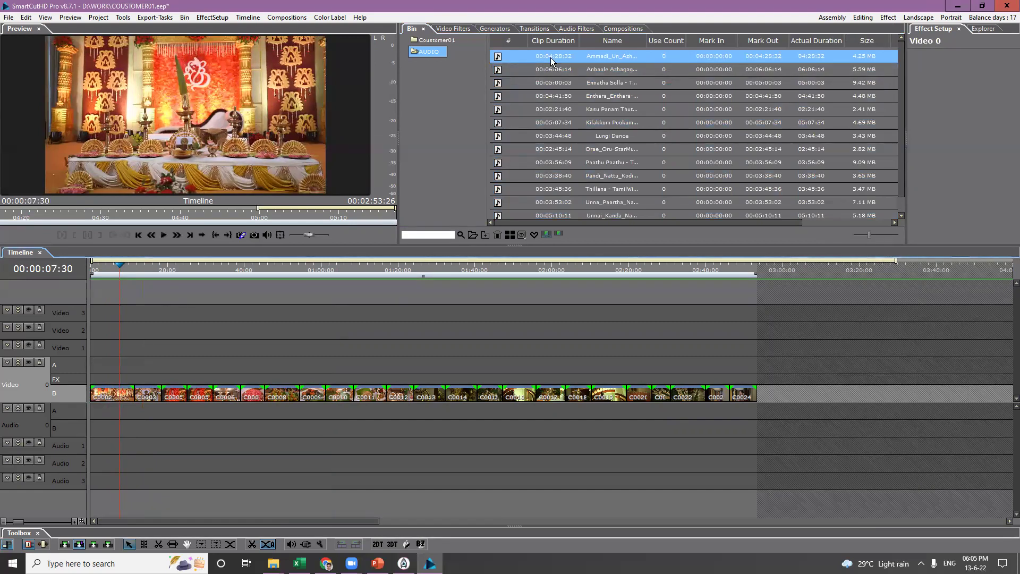
{"action": "mouse_move", "coordinate": [546, 55]}
{"action": "left_mouse_down"}
{"action": "mouse_move", "coordinate": [456, 220]}
{"action": "mouse_move", "coordinate": [128, 372]}
{"action": "mouse_move", "coordinate": [93, 411]}
{"action": "left_mouse_up"}
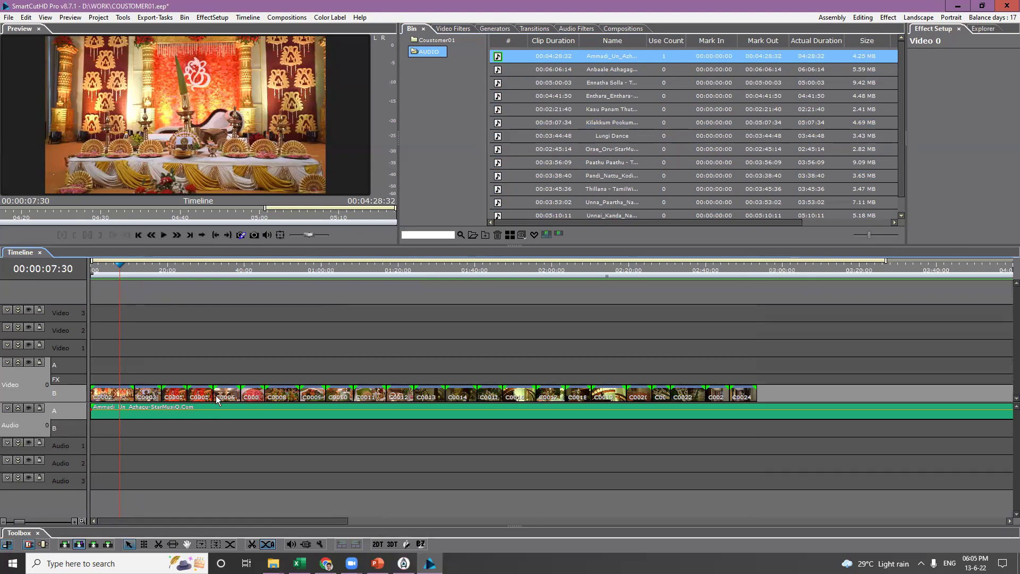
Add Kasu Panam Thuttu on Audio 0 B and Orae_Oru on Audio 0 A, each overlapping the end of the preceding song.
{"action": "scroll", "coordinate": [216, 395], "scroll_direction": "down", "scroll_amount": 3}
{"action": "left_click_drag", "start_coordinate": [568, 109], "coordinate": [363, 433]}
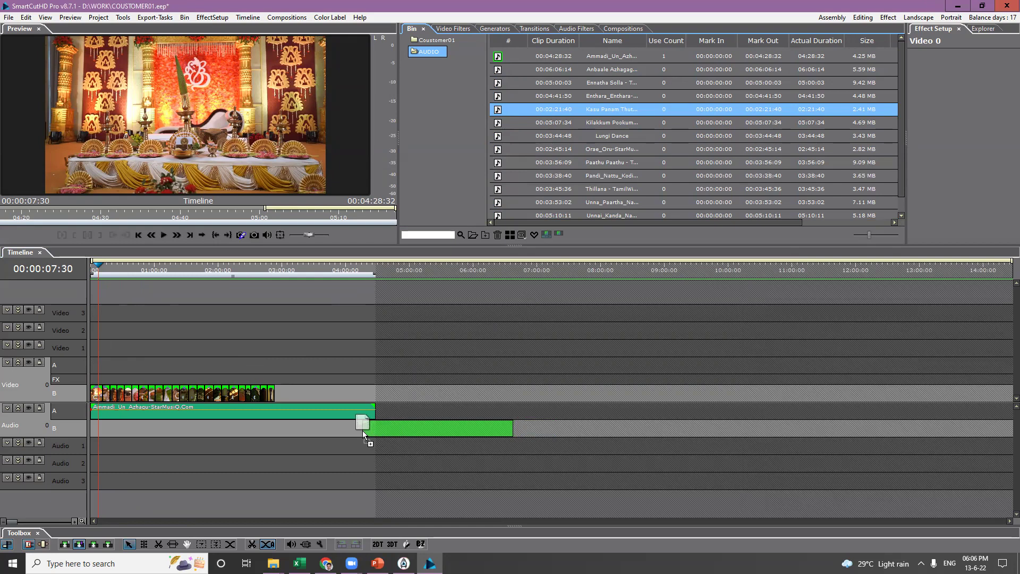
{"action": "left_click_drag", "start_coordinate": [363, 431], "coordinate": [362, 431]}
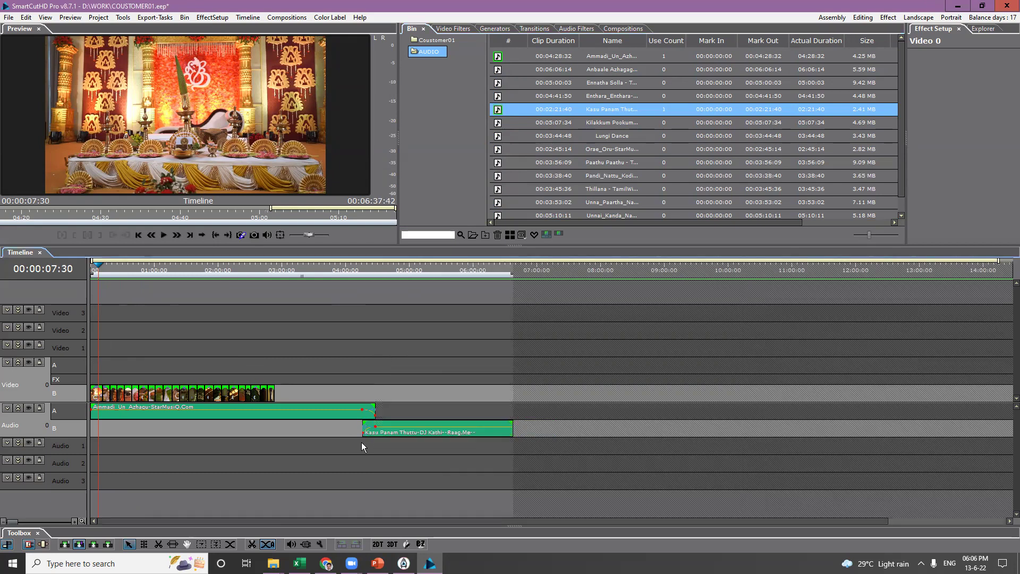
{"action": "left_click_drag", "start_coordinate": [595, 150], "coordinate": [516, 396]}
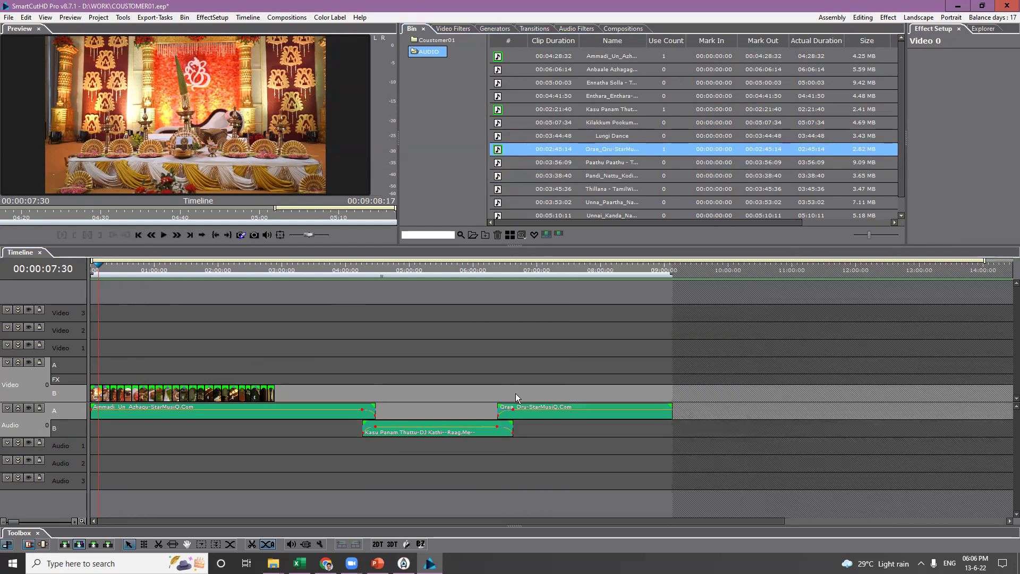
Continue the overlapping sequence on alternating Audio 0 B and A tracks with Thillana, Unnai_Kanda_Naal_Mudhal, Yaarukkum_Sollaama and Ennatha Solla.
{"action": "left_click_drag", "start_coordinate": [567, 190], "coordinate": [512, 430]}
{"action": "left_click", "coordinate": [615, 215]}
{"action": "left_click_drag", "start_coordinate": [605, 196], "coordinate": [678, 403]}
{"action": "left_click_drag", "start_coordinate": [679, 402], "coordinate": [693, 390]}
{"action": "left_click_drag", "start_coordinate": [631, 209], "coordinate": [668, 430]}
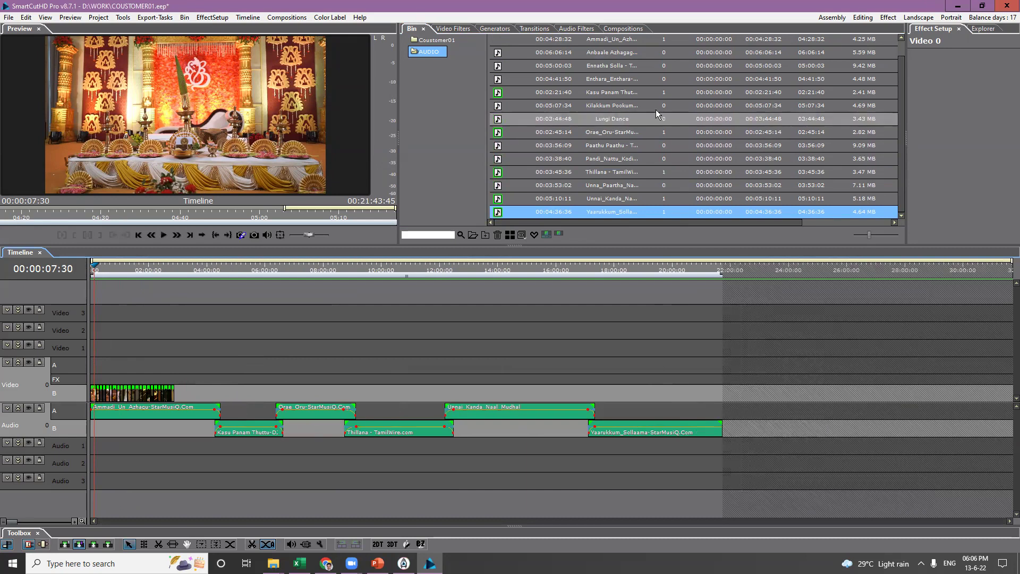
{"action": "left_click_drag", "start_coordinate": [599, 65], "coordinate": [709, 408]}
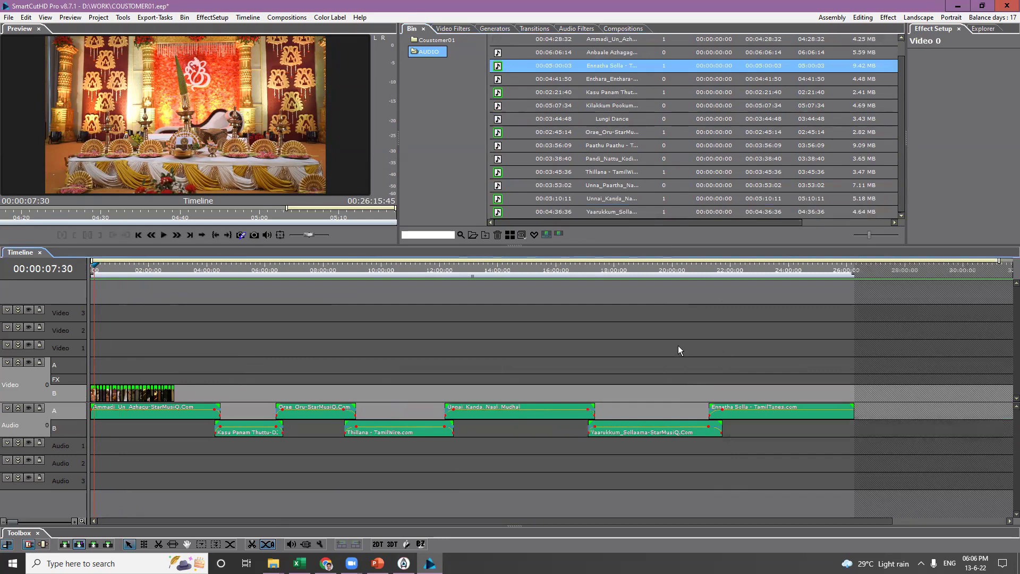
{"action": "left_click_drag", "start_coordinate": [106, 271], "coordinate": [96, 270]}
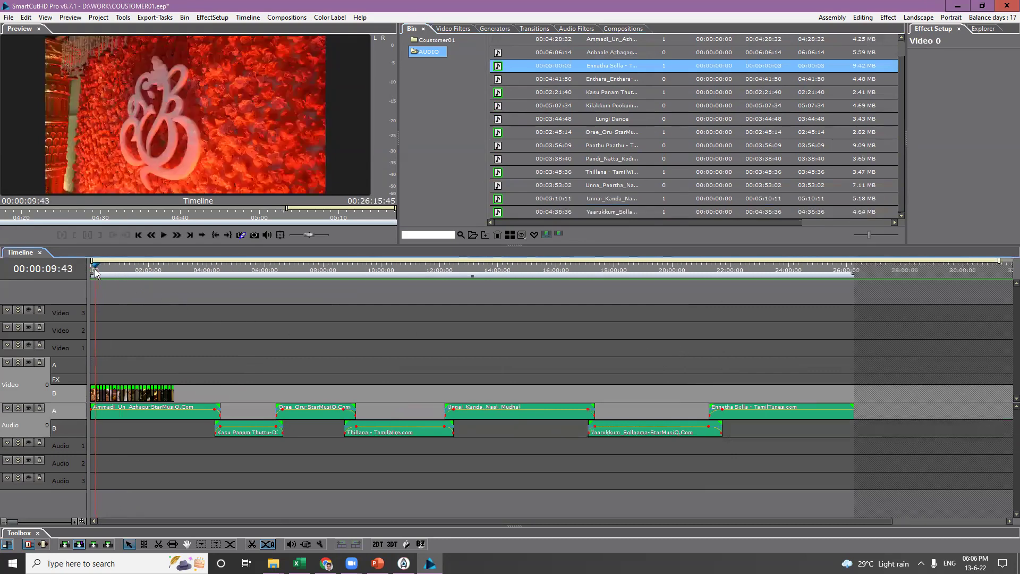
Place the BALAJI_01 transition from the God category's Balaiji group on the FX track at 00:00:05:24 and lengthen it.
{"action": "left_click", "coordinate": [530, 29]}
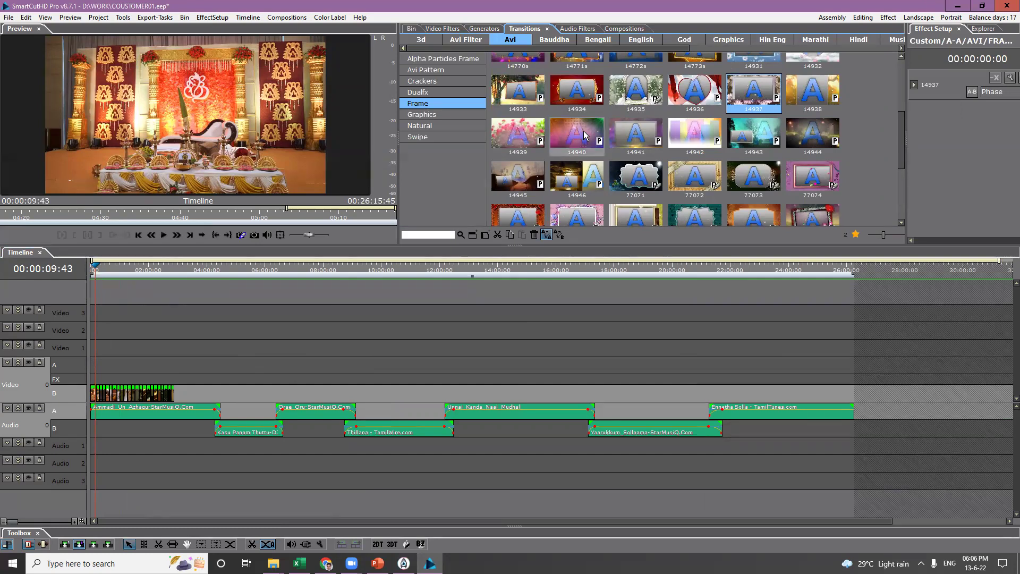
{"action": "left_click", "coordinate": [95, 273]}
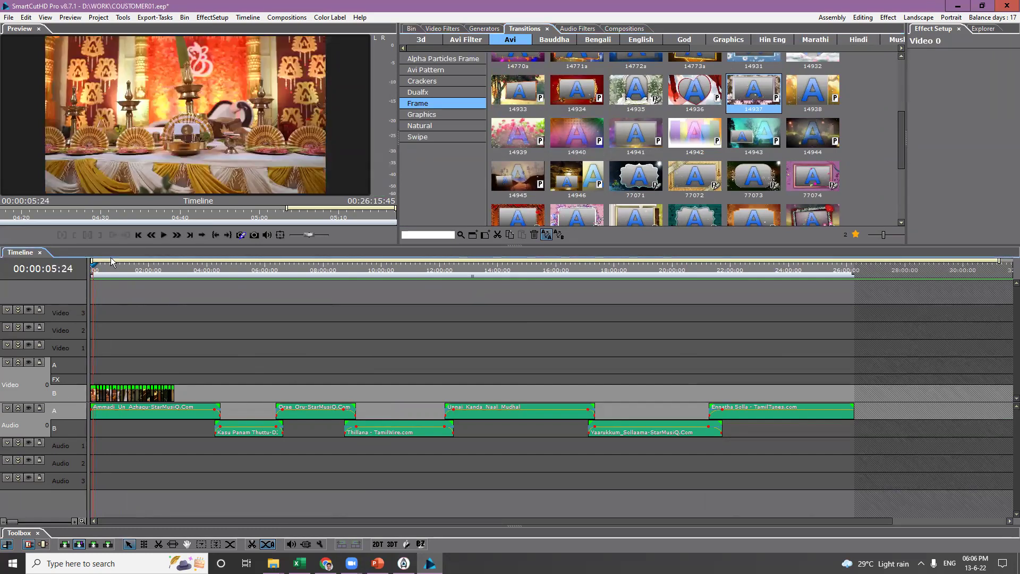
{"action": "left_click", "coordinate": [685, 40]}
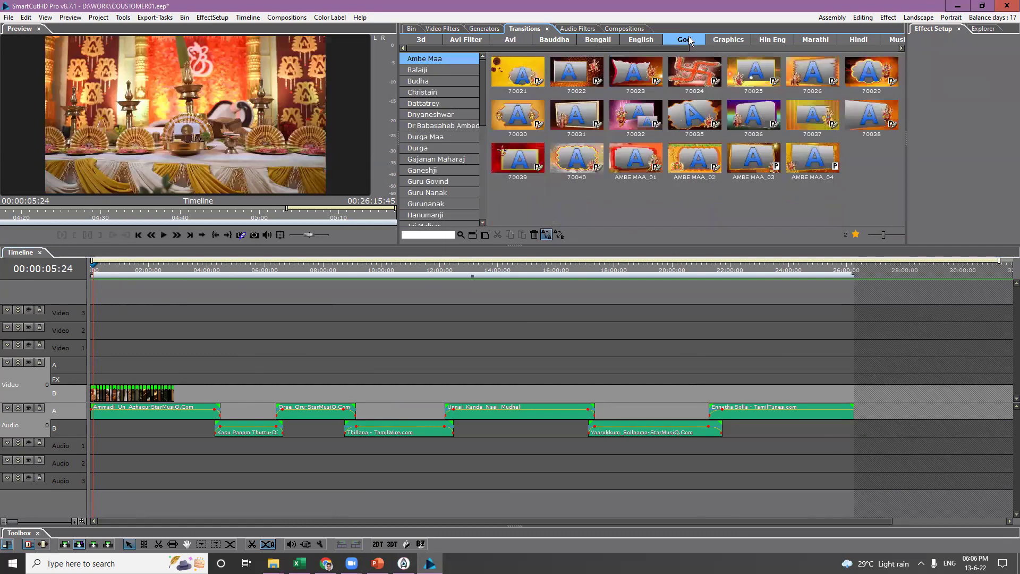
{"action": "left_click", "coordinate": [421, 71]}
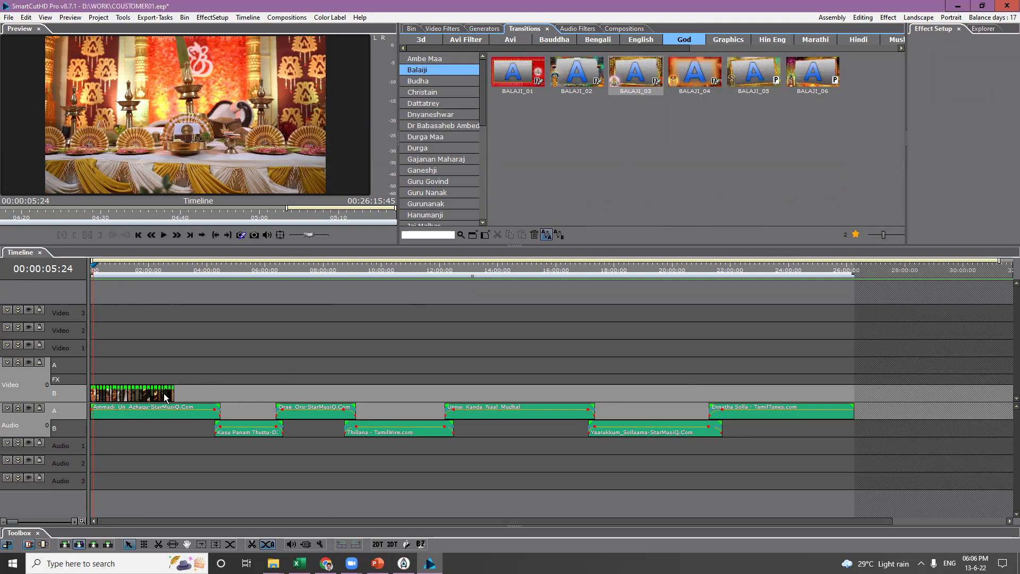
{"action": "left_click", "coordinate": [100, 380]}
{"action": "left_click_drag", "start_coordinate": [99, 381], "coordinate": [99, 380]}
{"action": "scroll", "coordinate": [99, 378], "scroll_direction": "up", "scroll_amount": 2}
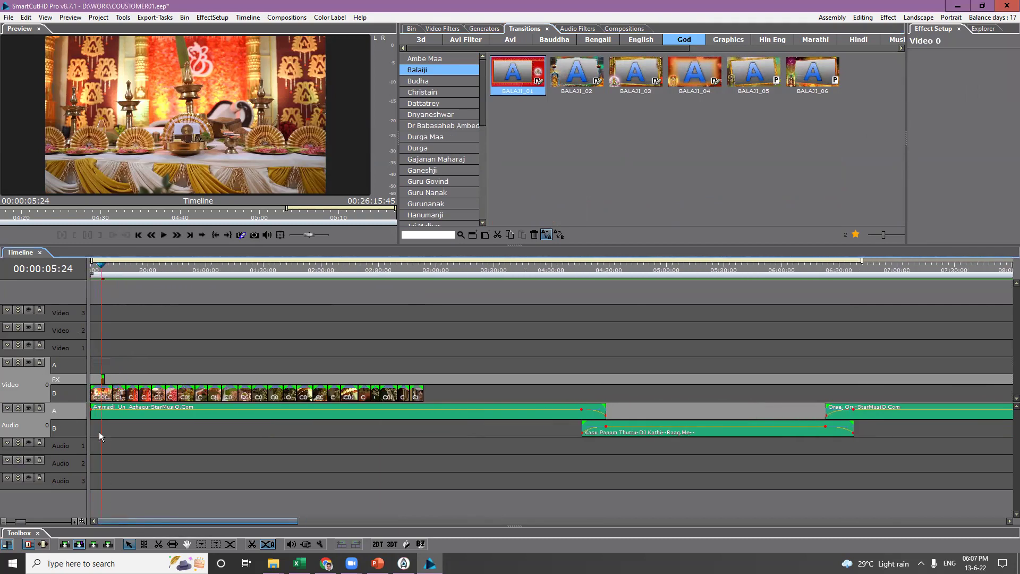
{"action": "left_click", "coordinate": [106, 379]}
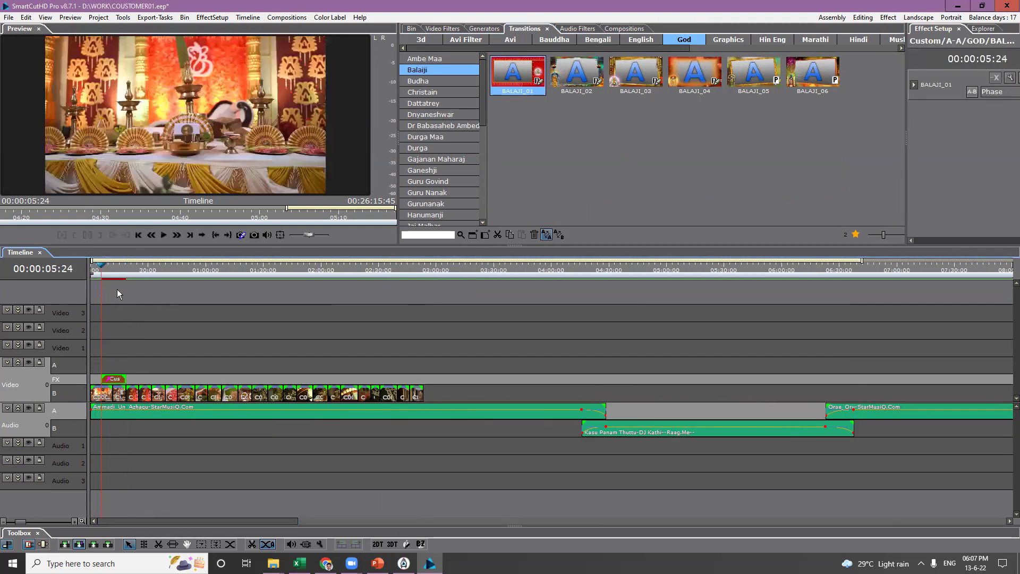
{"action": "scroll", "coordinate": [117, 289], "scroll_direction": "down", "scroll_amount": 2}
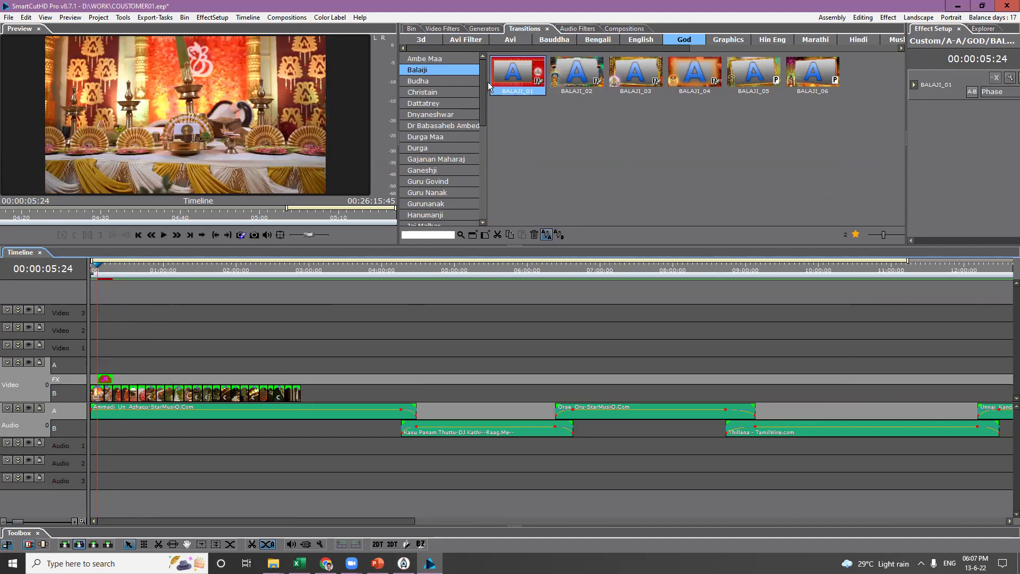
Add the Avi Frame transitions 14764a at about 1 minute and 14763a at about 3.5 minutes on the FX track.
{"action": "left_click", "coordinate": [511, 43]}
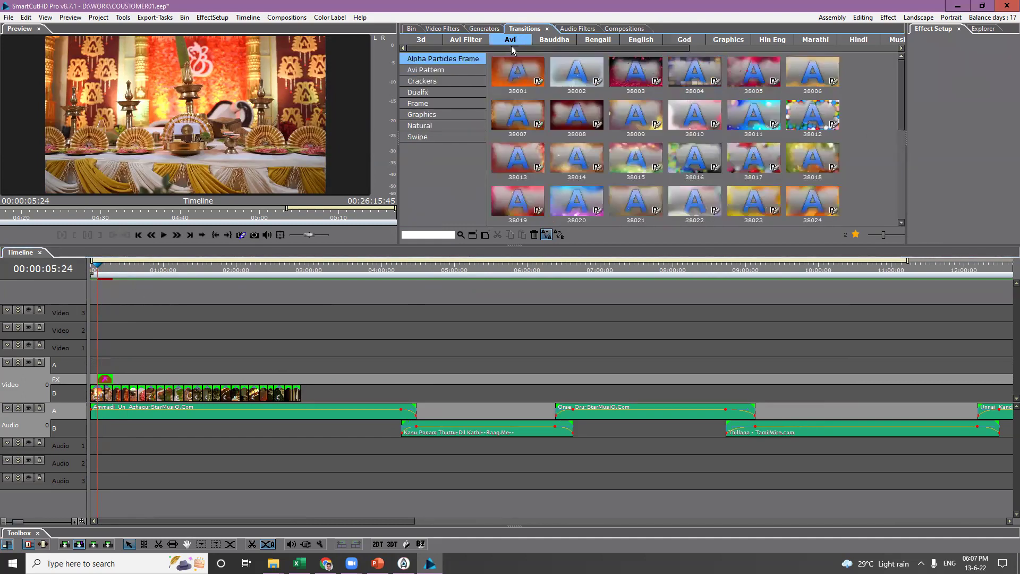
{"action": "left_click", "coordinate": [419, 103]}
{"action": "mouse_move", "coordinate": [576, 159]}
{"action": "left_mouse_down"}
{"action": "mouse_move", "coordinate": [201, 353]}
{"action": "mouse_move", "coordinate": [160, 364]}
{"action": "mouse_move", "coordinate": [155, 378]}
{"action": "left_mouse_up"}
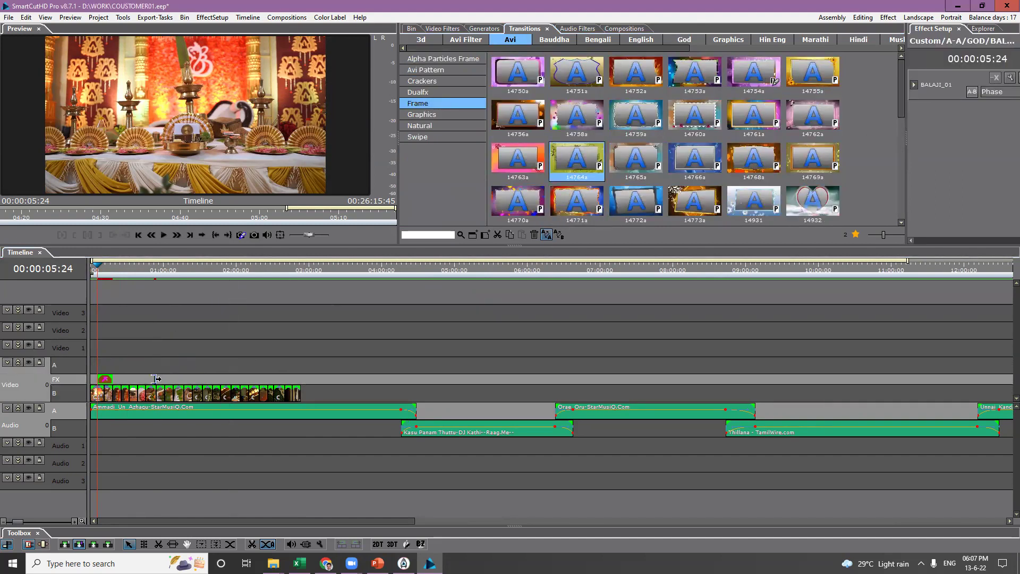
{"action": "scroll", "coordinate": [254, 366], "scroll_direction": "down", "scroll_amount": 1}
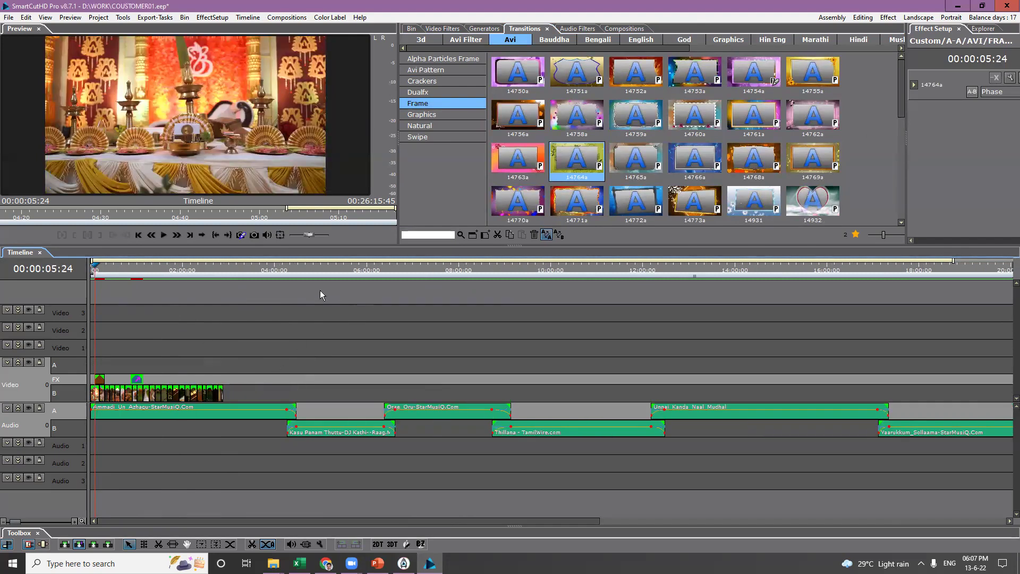
{"action": "scroll", "coordinate": [290, 296], "scroll_direction": "down", "scroll_amount": 1}
{"action": "left_click_drag", "start_coordinate": [517, 160], "coordinate": [202, 378]}
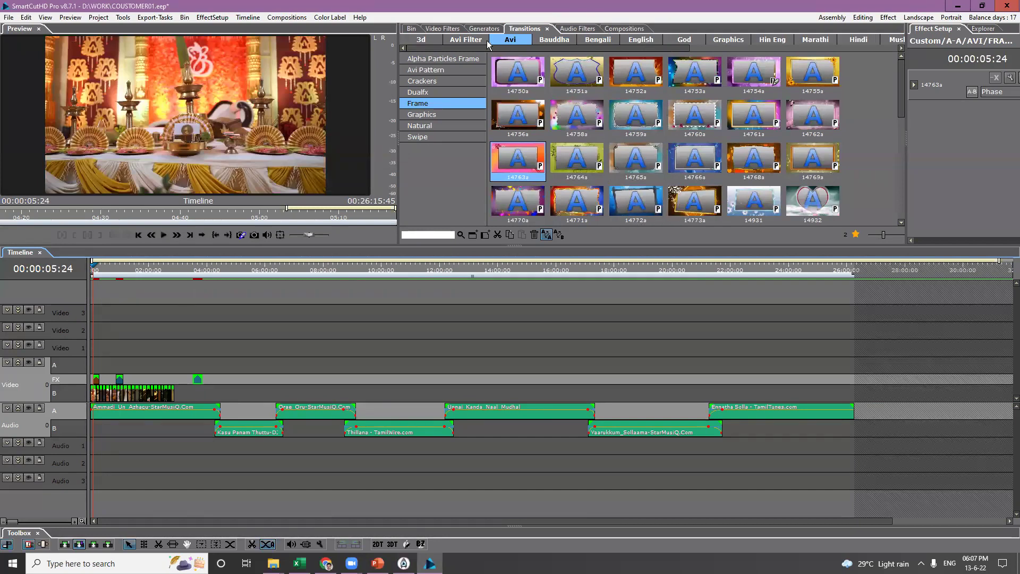
Add Avi Frame transitions 14765a, 14932 and 14755a on the FX track at about 9, 19 and 24 minutes.
{"action": "mouse_move", "coordinate": [635, 159]}
{"action": "left_mouse_down"}
{"action": "mouse_move", "coordinate": [644, 235]}
{"action": "mouse_move", "coordinate": [367, 379]}
{"action": "left_mouse_up"}
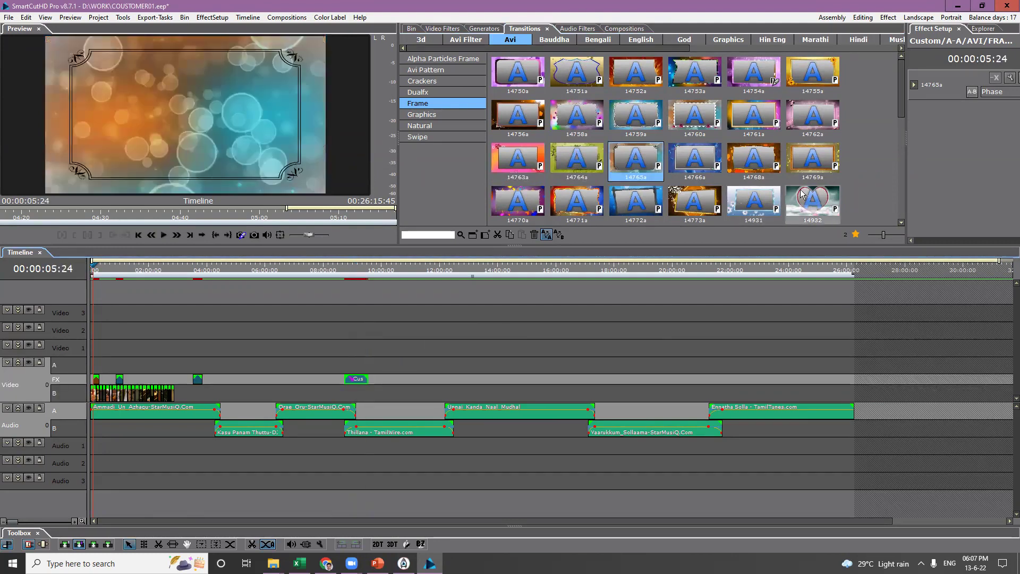
{"action": "left_click_drag", "start_coordinate": [812, 202], "coordinate": [661, 379]}
{"action": "left_click_drag", "start_coordinate": [813, 74], "coordinate": [795, 380]}
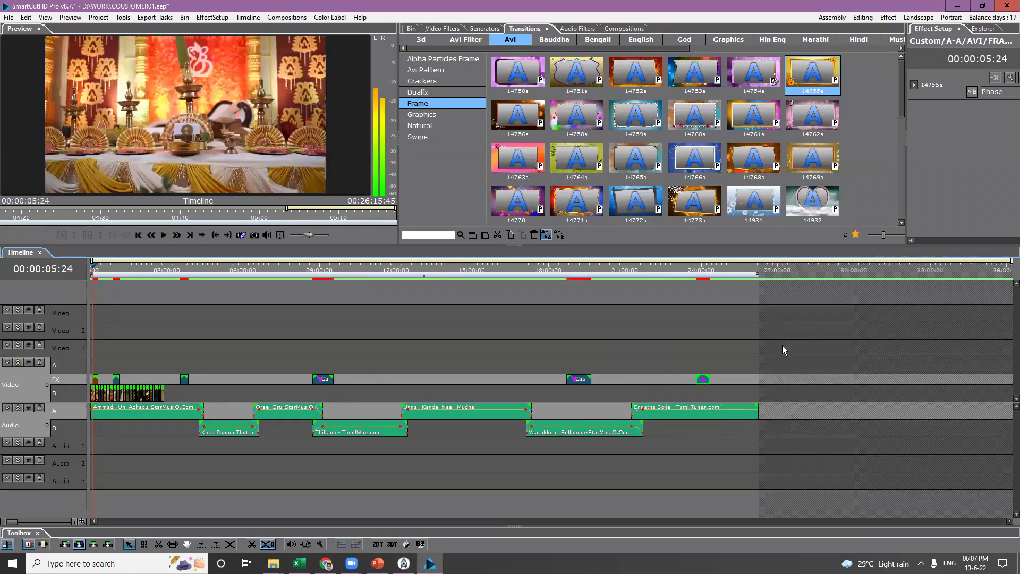
{"action": "scroll", "coordinate": [783, 345], "scroll_direction": "down", "scroll_amount": 1}
Save the customer's project with nothing selected on the timeline.
{"action": "key", "text": "ctrl+a"}
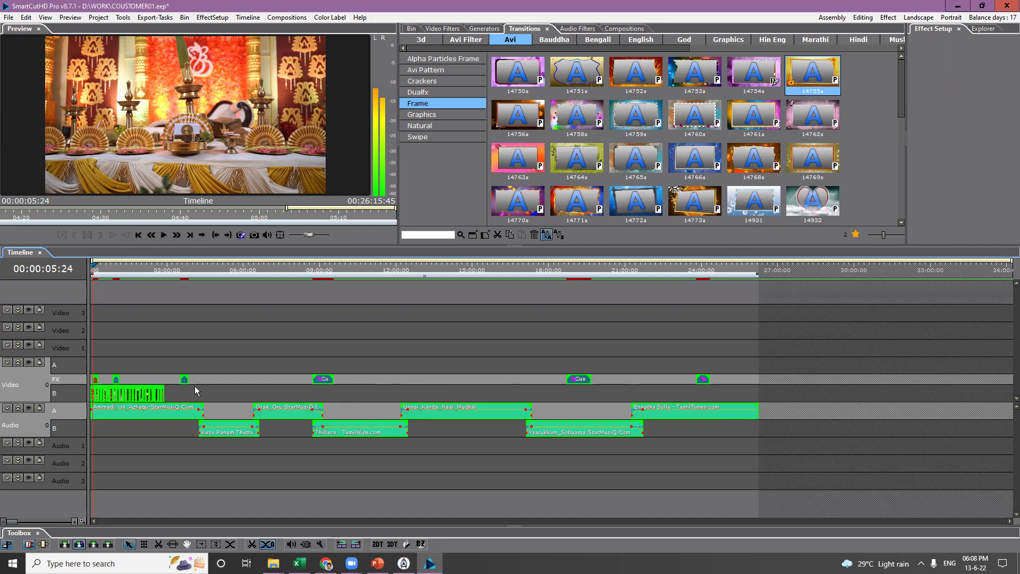
{"action": "left_click", "coordinate": [51, 398]}
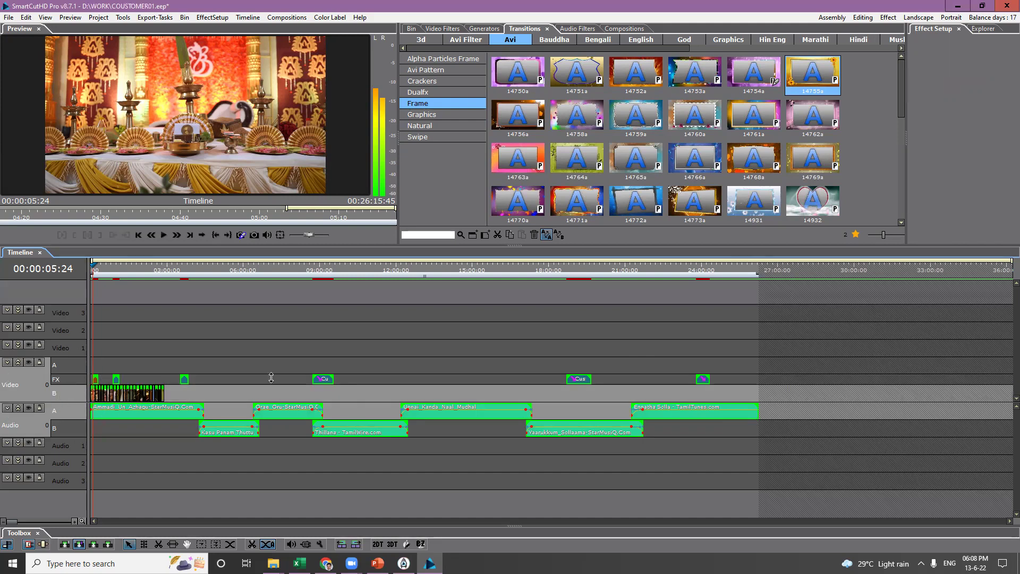
{"action": "left_click", "coordinate": [261, 350]}
{"action": "key", "text": "ctrl+s"}
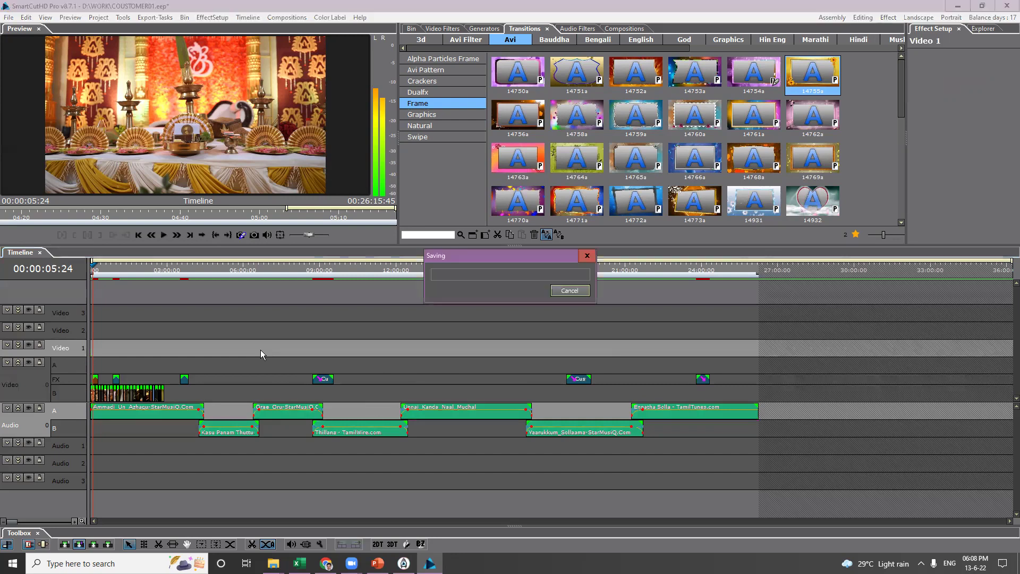
Select all timeline items except the video clips on Video 0 B and group the transitions and songs.
{"action": "left_click", "coordinate": [203, 360]}
{"action": "key", "text": "ctrl+a"}
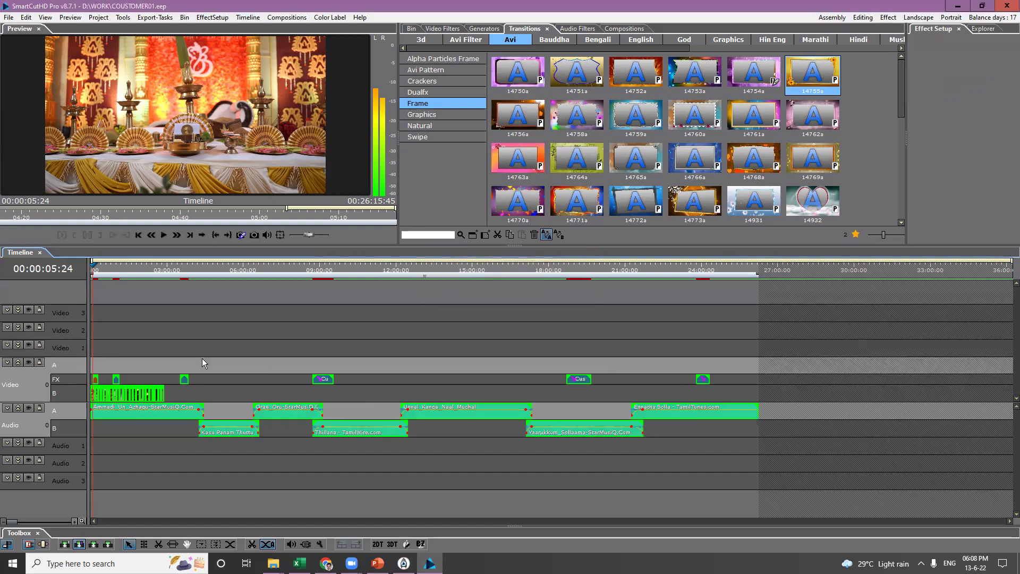
{"action": "left_click", "coordinate": [196, 394]}
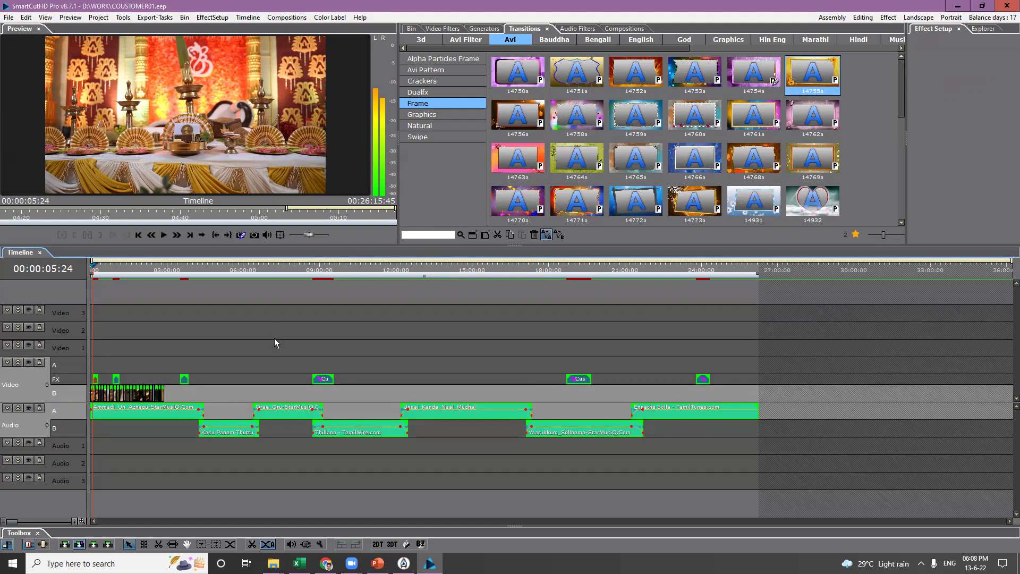
{"action": "right_click", "coordinate": [193, 414]}
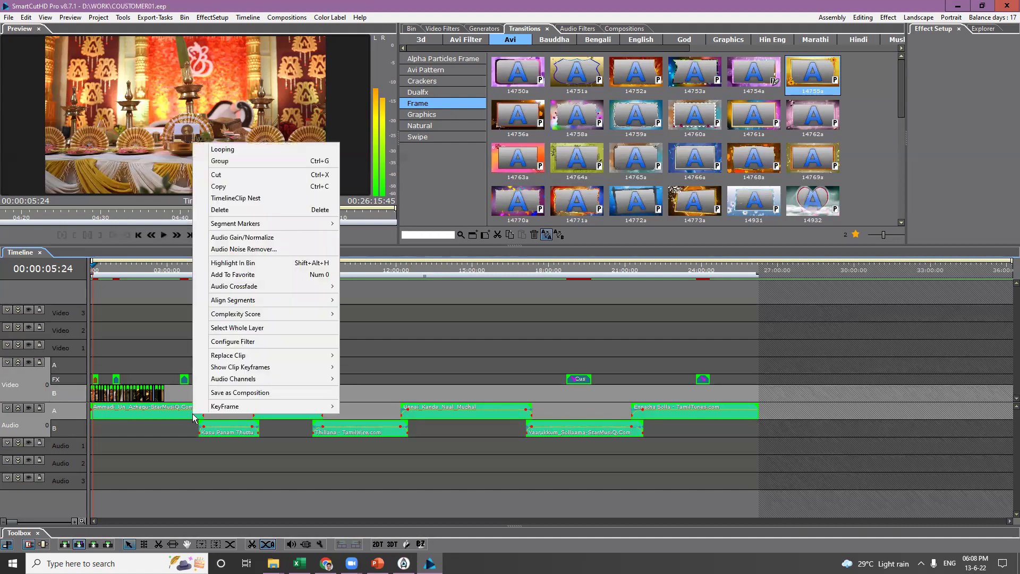
{"action": "left_click", "coordinate": [231, 165]}
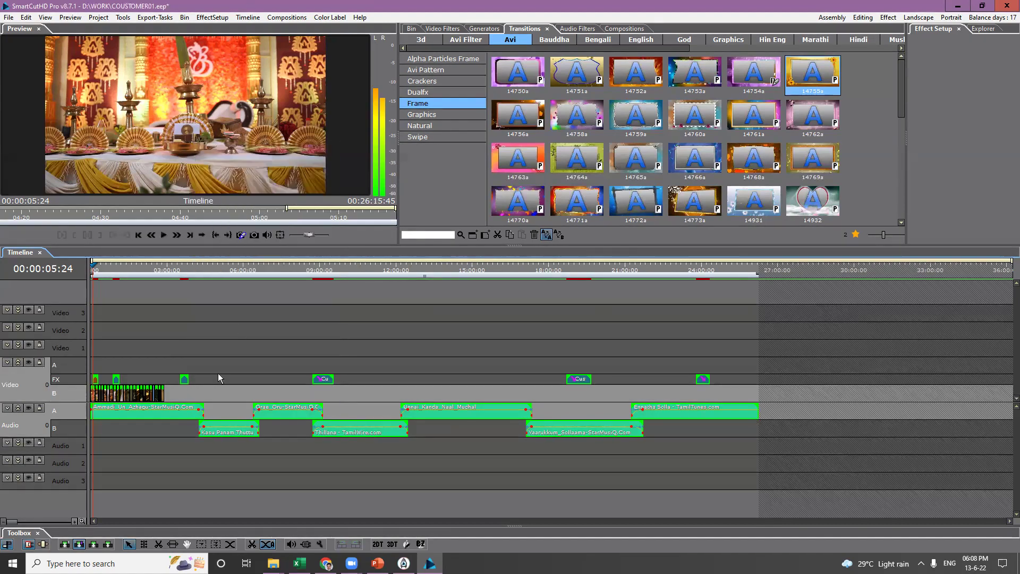
Start saving the grouped items as a composition and create a new folder HOUR WEDDING inside the FIRST NAME folder.
{"action": "right_click", "coordinate": [177, 415]}
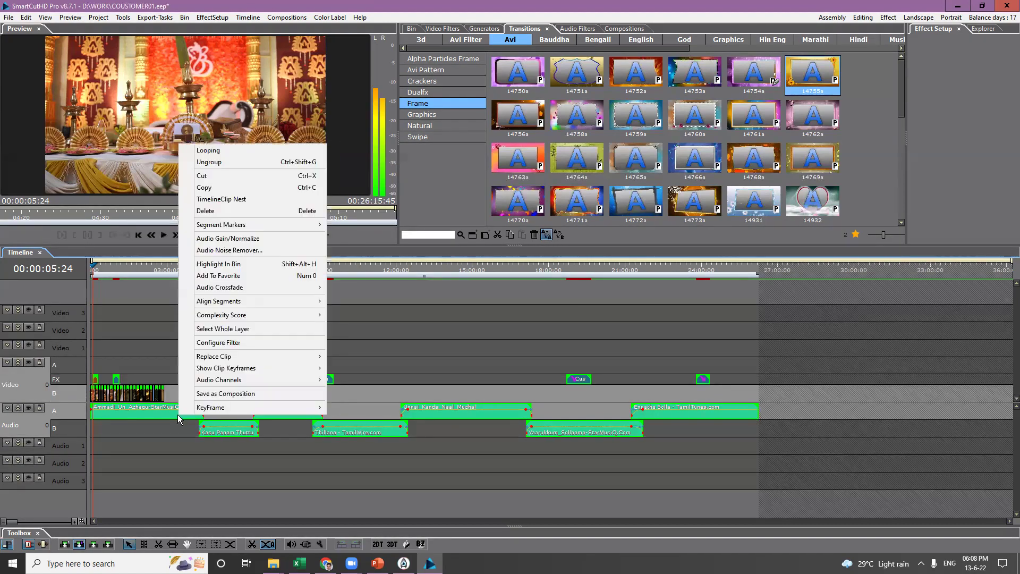
{"action": "left_click", "coordinate": [236, 394]}
{"action": "left_click_drag", "start_coordinate": [616, 180], "coordinate": [615, 221]}
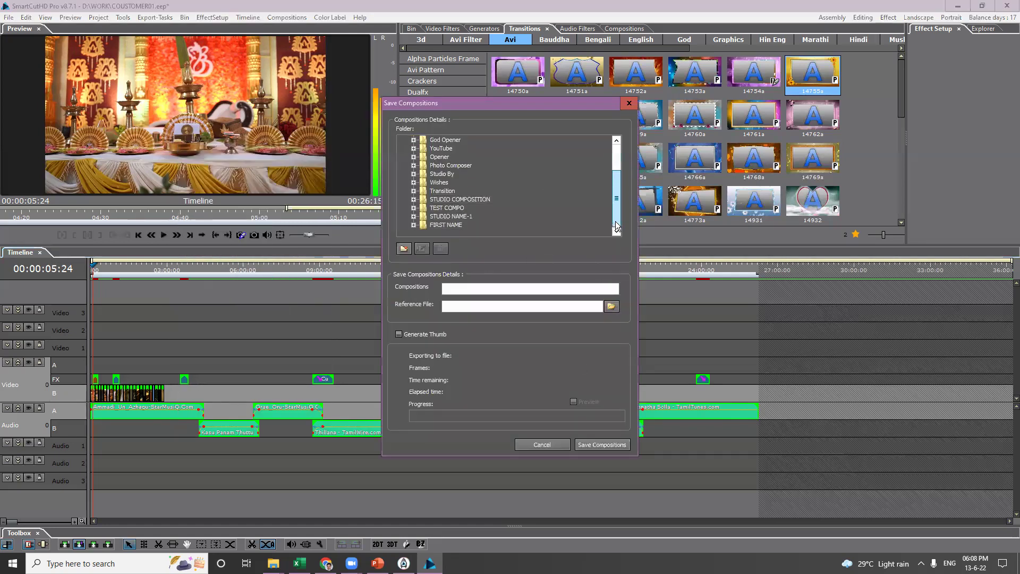
{"action": "left_click", "coordinate": [457, 226]}
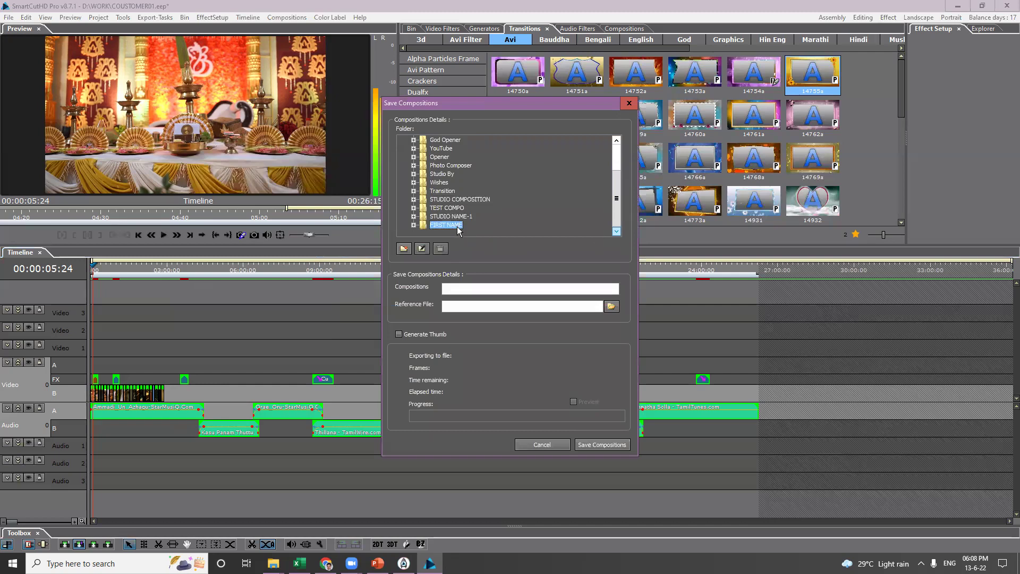
{"action": "left_click", "coordinate": [414, 225]}
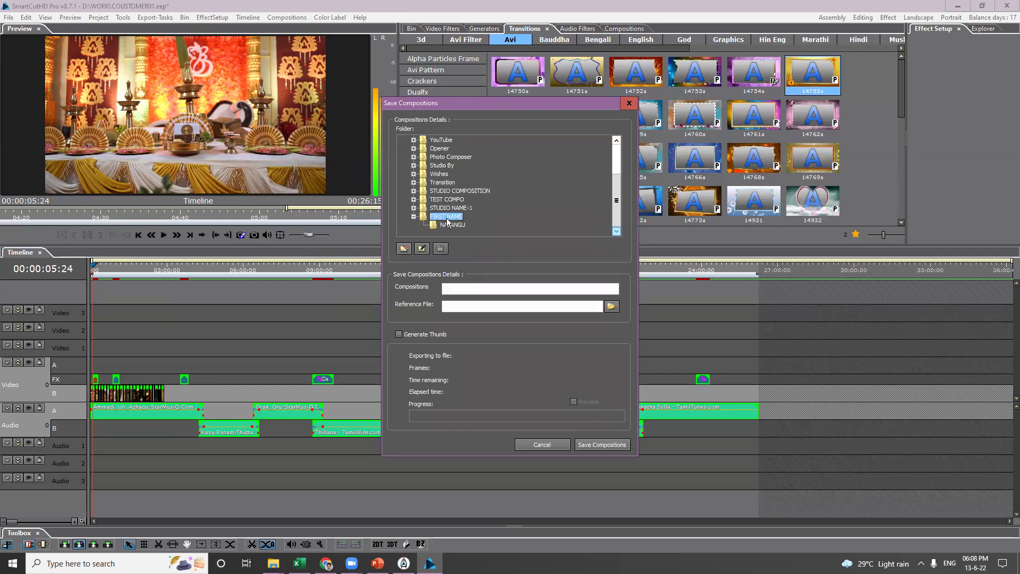
{"action": "left_click", "coordinate": [453, 225]}
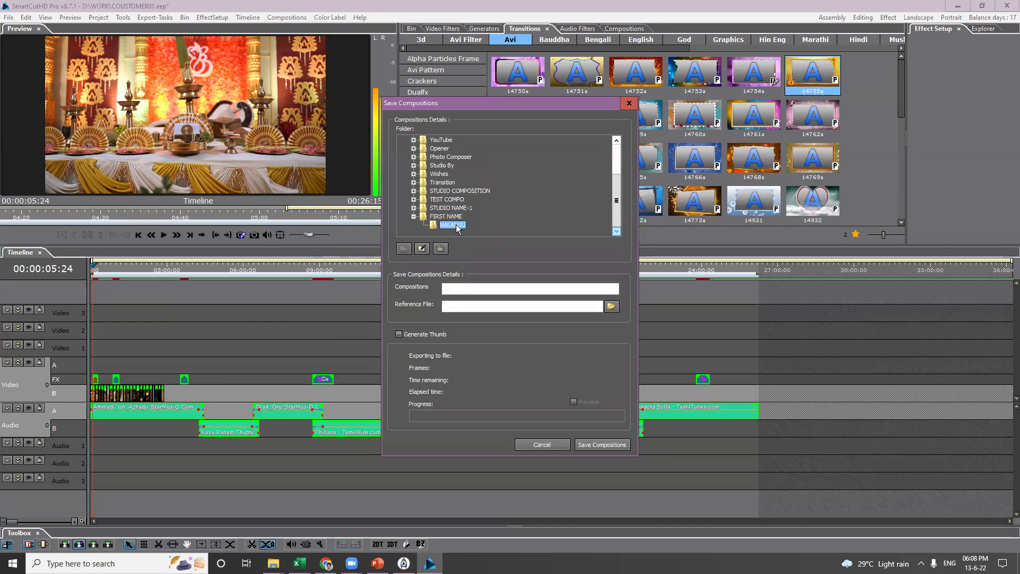
{"action": "left_click", "coordinate": [453, 217]}
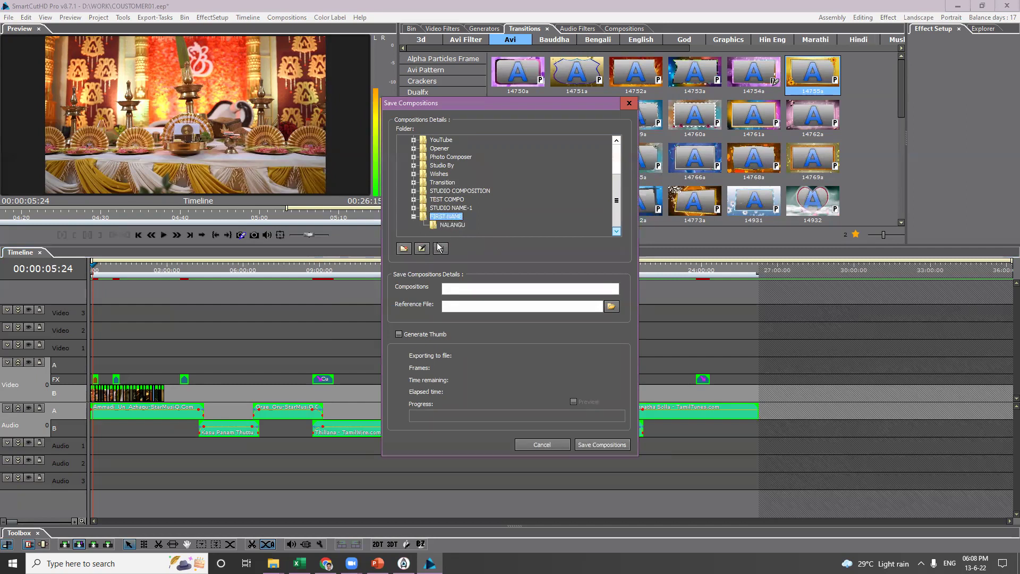
{"action": "left_click", "coordinate": [404, 250]}
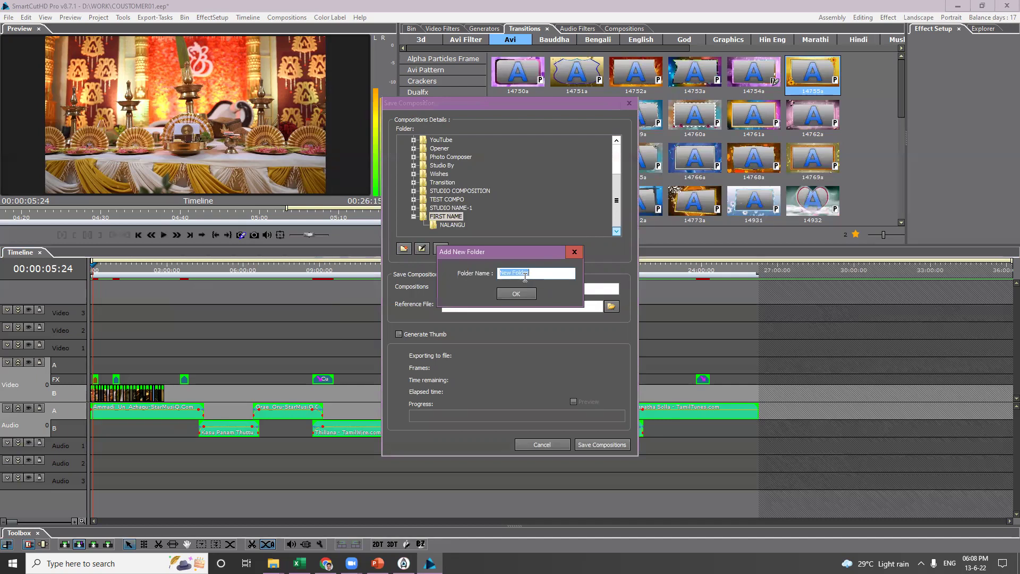
{"action": "type", "text": "HOU"}
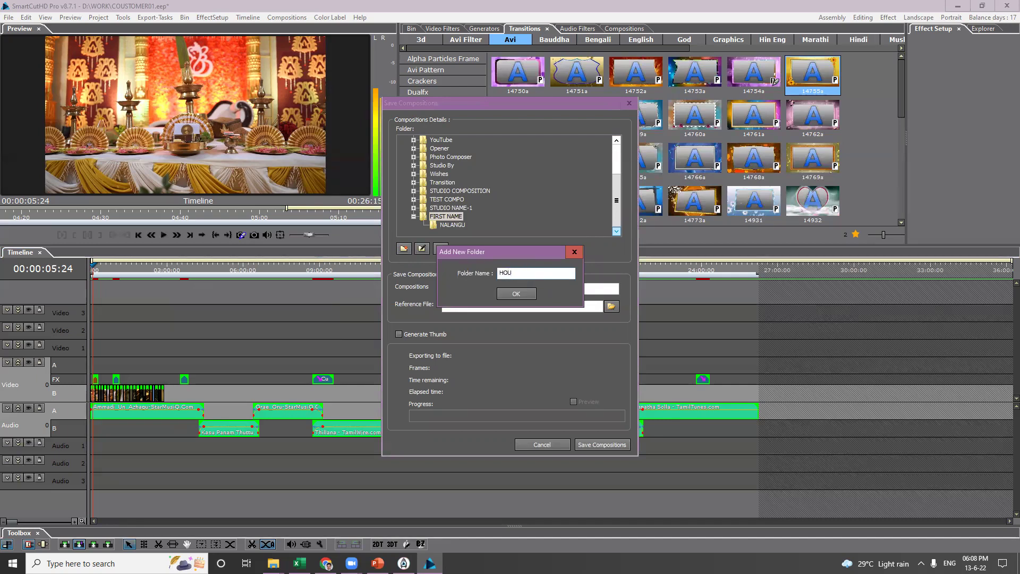
{"action": "type", "text": "R WEDDING"}
{"action": "left_click", "coordinate": [516, 293]}
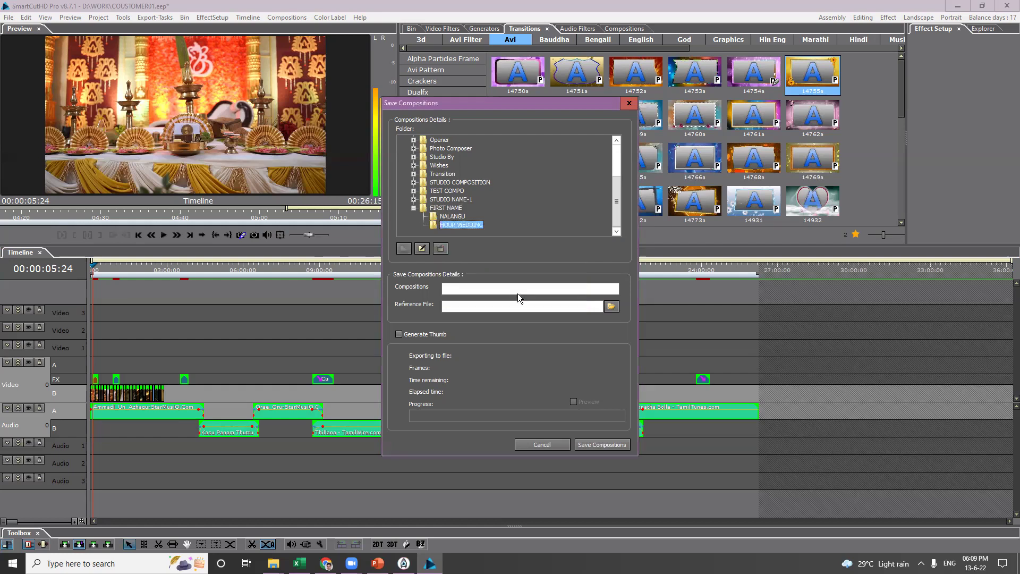
Name the composition 1 Hoour HINDU WEDDIN and save it in the HOUR WEDDING folder.
{"action": "left_click", "coordinate": [465, 289]}
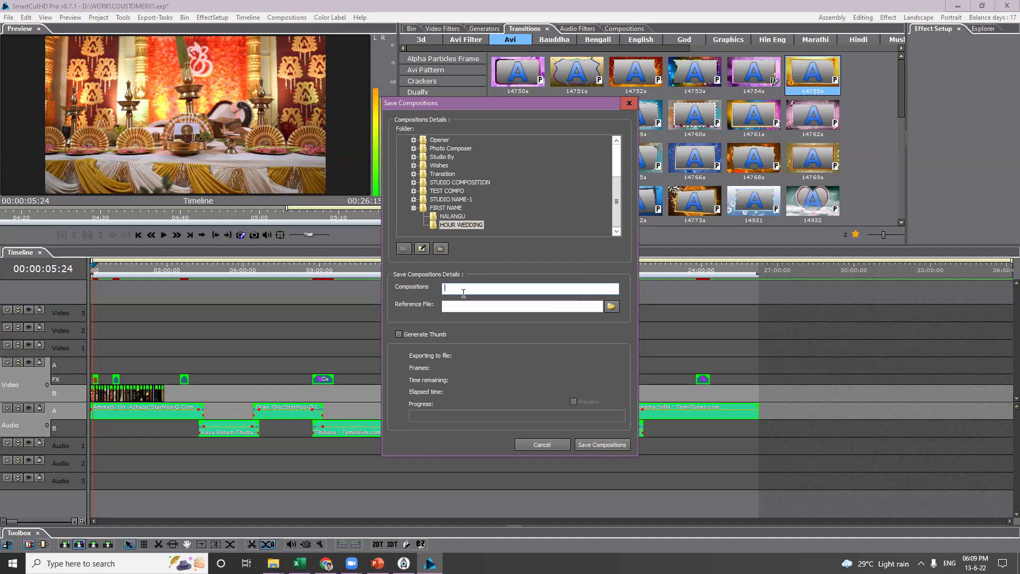
{"action": "type", "text": "1 Hoour HINDU "}
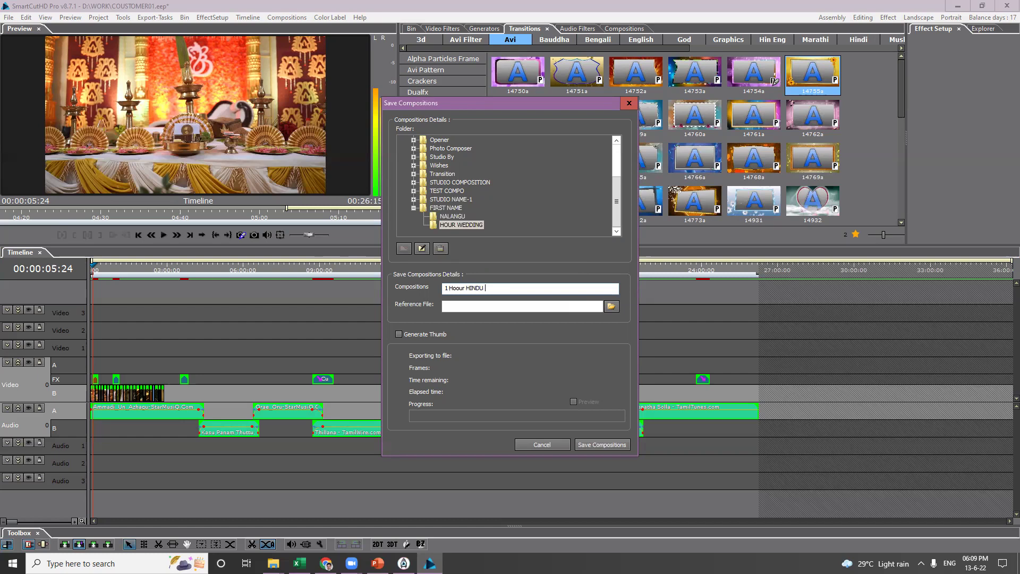
{"action": "type", "text": "WEDDIN"}
{"action": "left_click", "coordinate": [605, 446]}
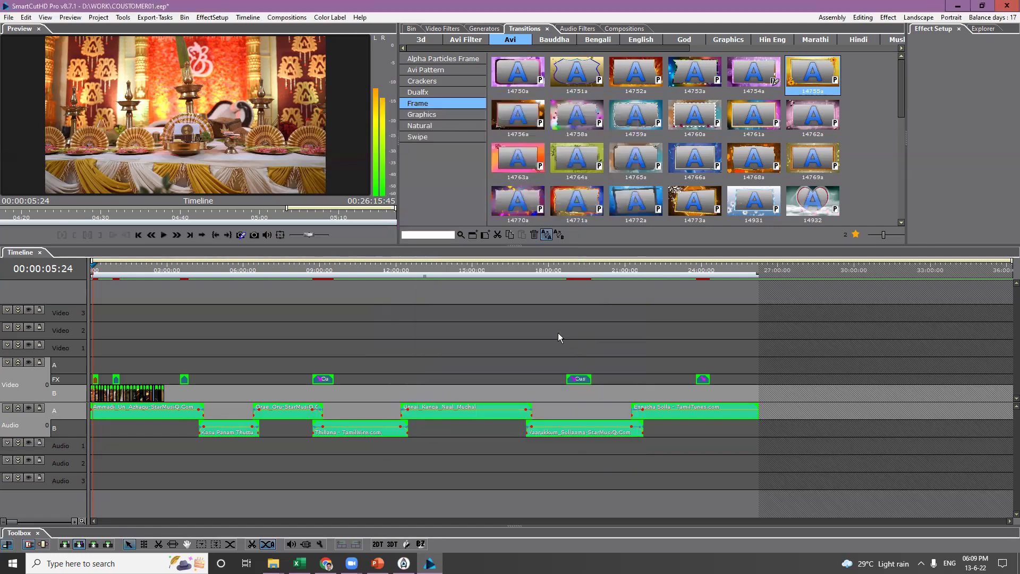
Delete all the clips, transitions and songs from the timeline.
{"action": "left_click", "coordinate": [558, 333]}
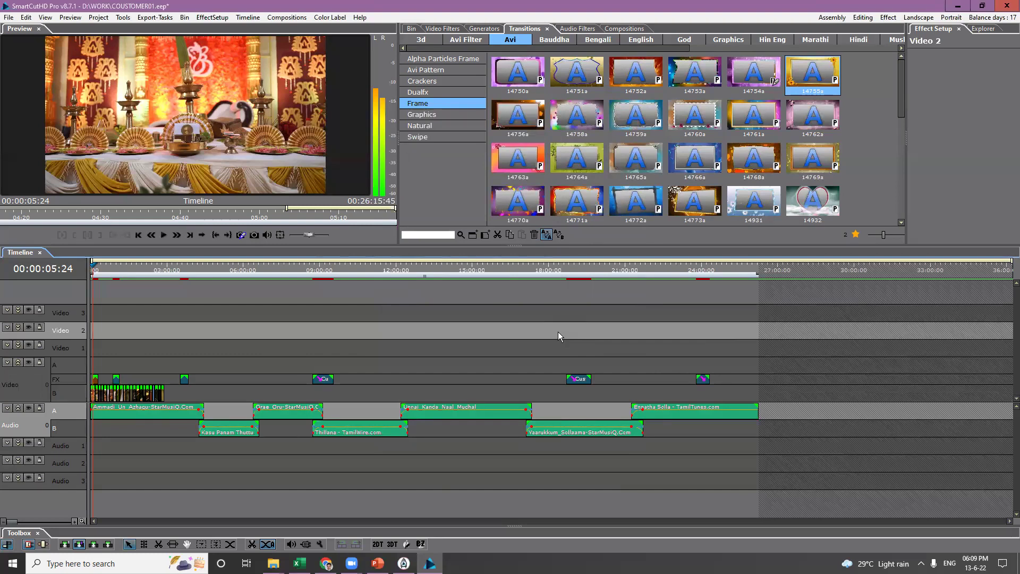
{"action": "left_click", "coordinate": [542, 366]}
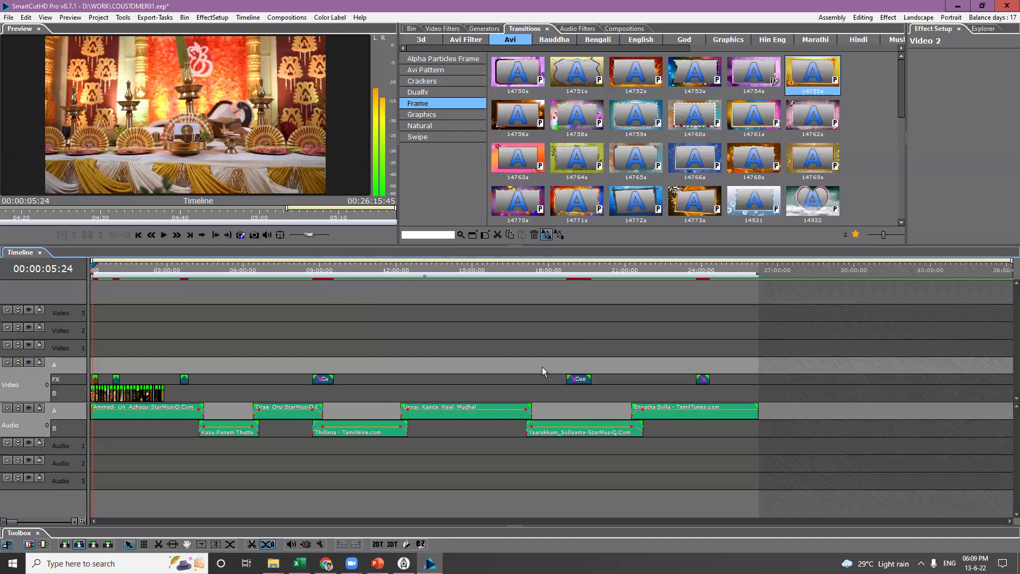
{"action": "key", "text": "ctrl+a"}
{"action": "key", "text": "Delete"}
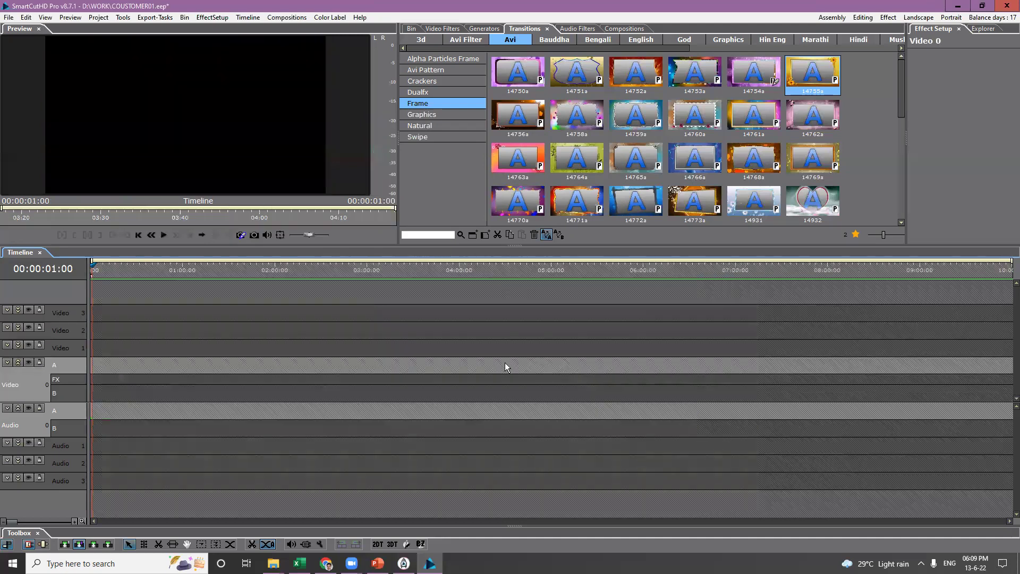
Add a new folder named COUSTOMRT to the bin.
{"action": "right_click", "coordinate": [449, 124]}
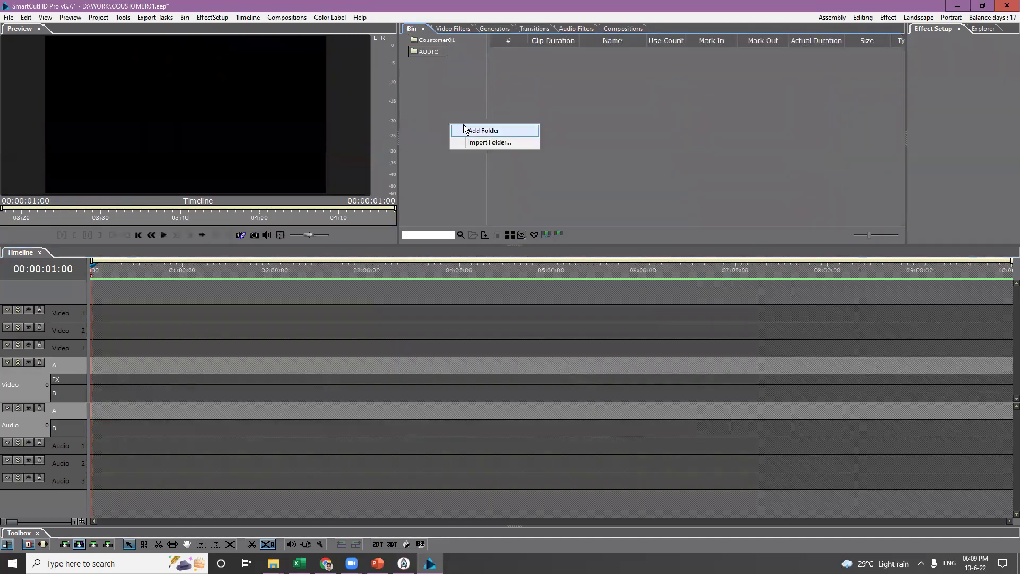
{"action": "left_click", "coordinate": [465, 128]}
{"action": "type", "text": "coUYs"}
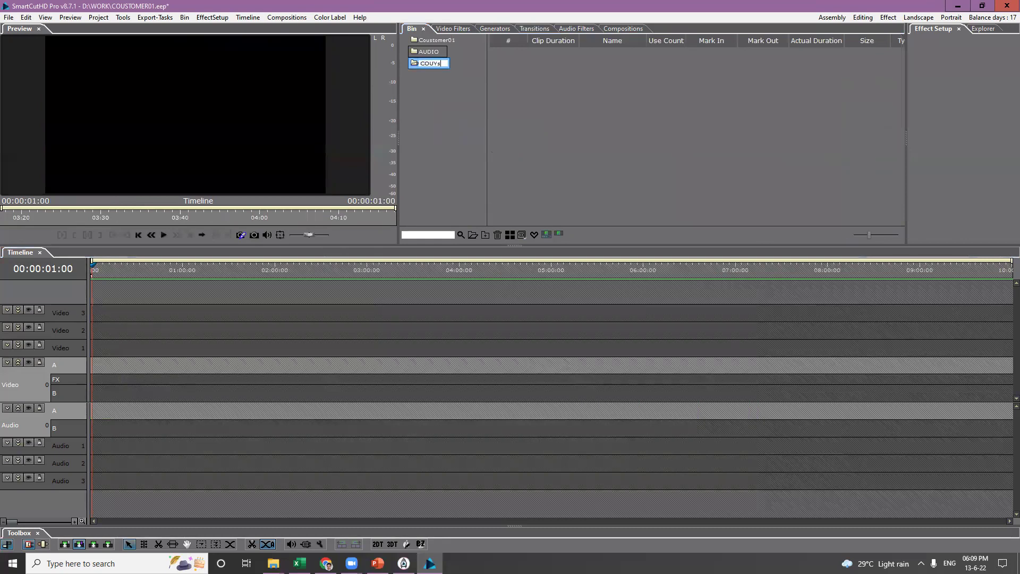
{"action": "key", "text": "BackSpace"}
{"action": "type", "text": "STOMRT"}
{"action": "key", "text": "Return"}
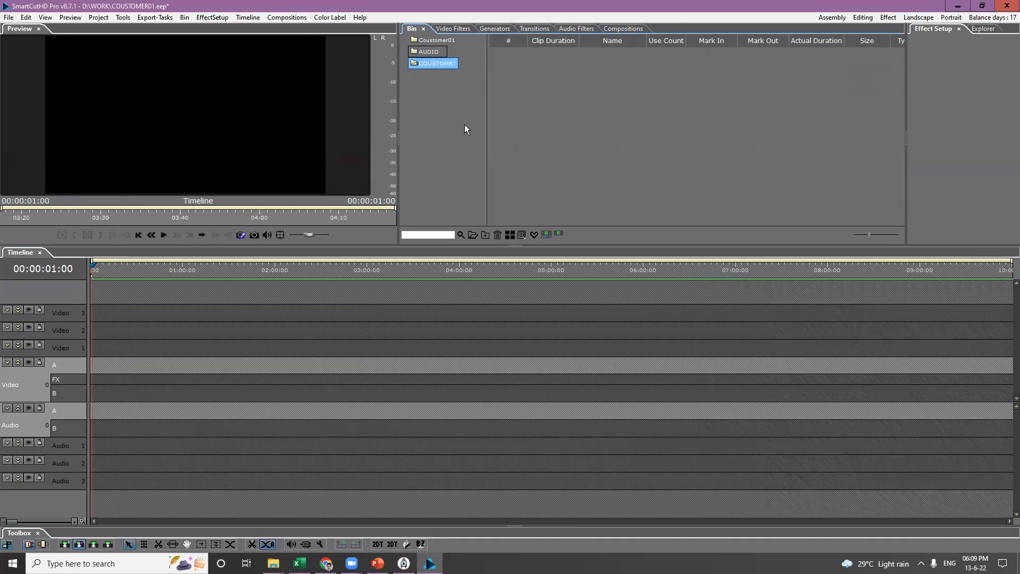
Import the clips KARO8071 through KARO8093 from D:\DEMO MATERILAS\SOUTH WEDDING FOTTAGE\3 Mail into the COUSTOMRT folder.
{"action": "right_click", "coordinate": [518, 64]}
{"action": "left_click", "coordinate": [563, 77]}
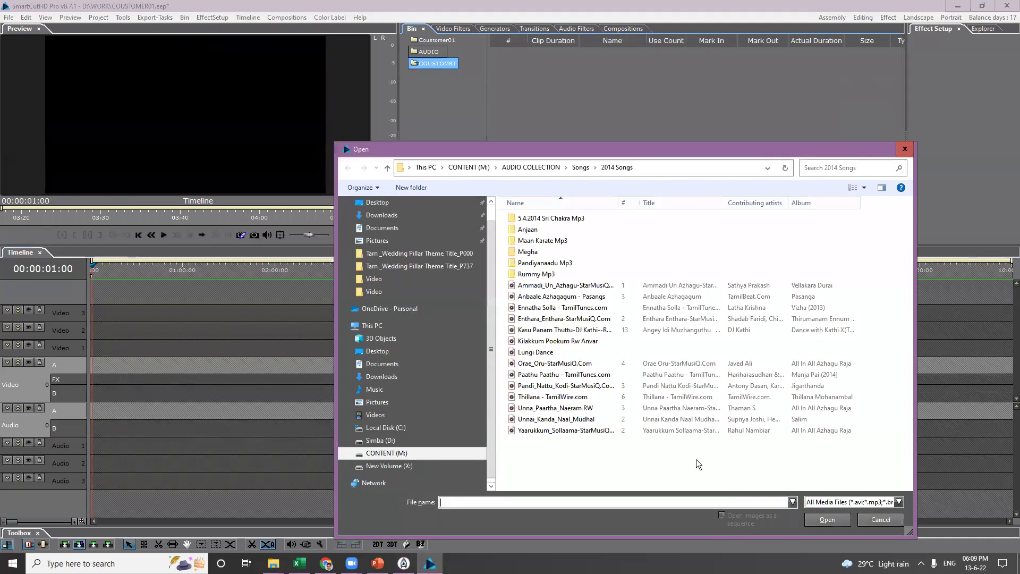
{"action": "left_click", "coordinate": [422, 441]}
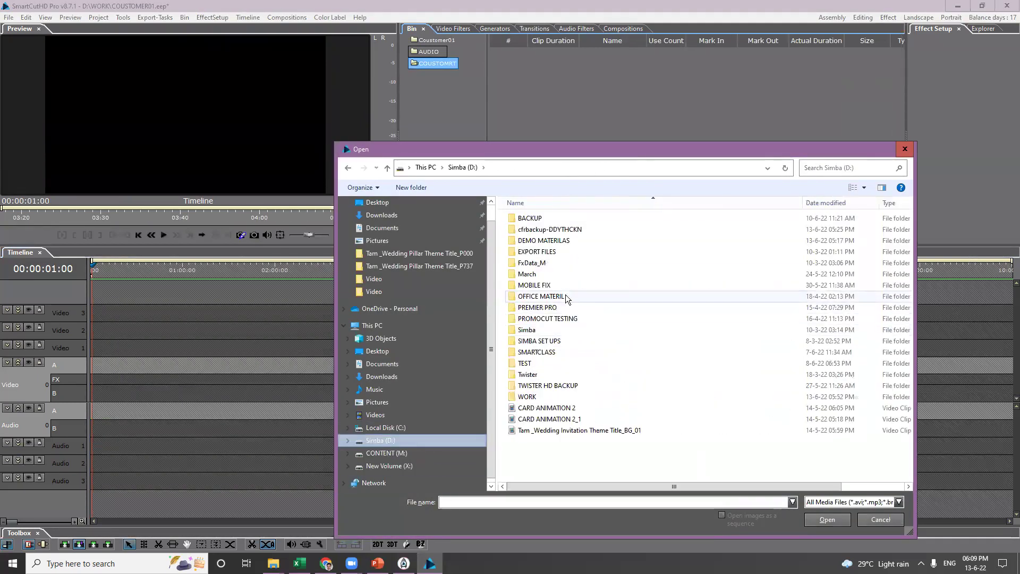
{"action": "double_click", "coordinate": [540, 240]}
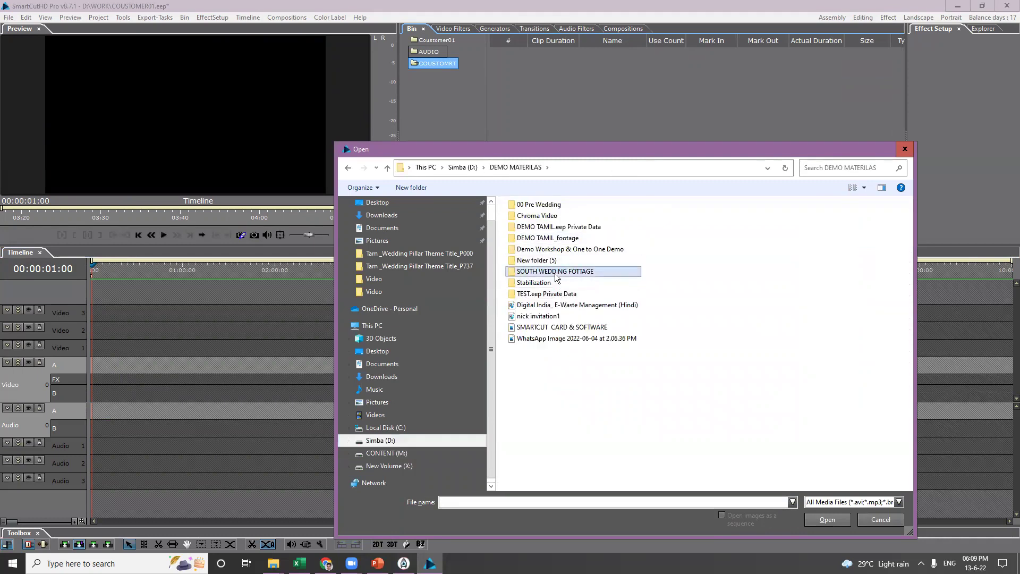
{"action": "double_click", "coordinate": [554, 271]}
{"action": "double_click", "coordinate": [531, 247]}
{"action": "left_click", "coordinate": [590, 287]}
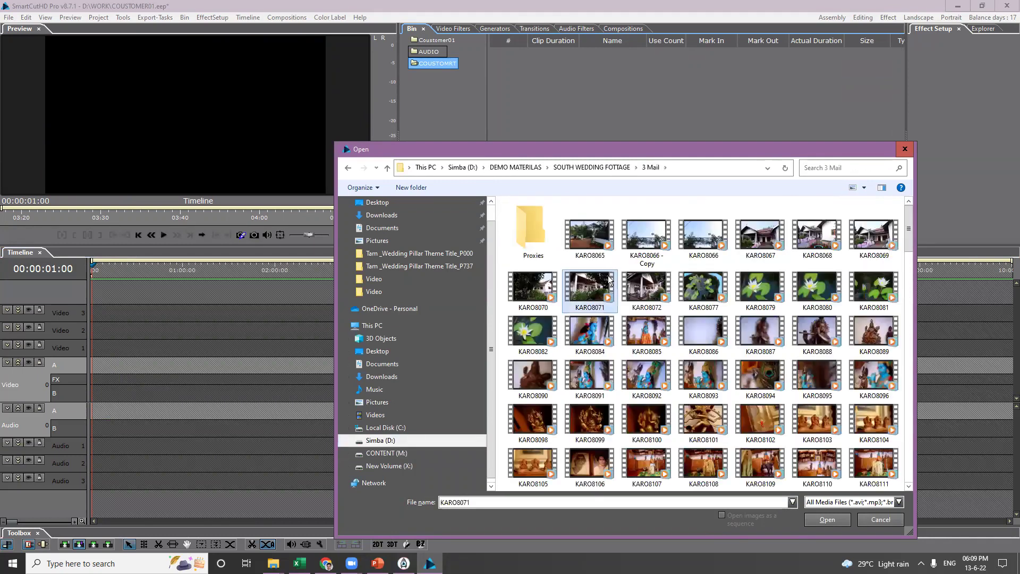
{"action": "left_click", "coordinate": [704, 375], "text": "shift"}
{"action": "left_click", "coordinate": [827, 520]}
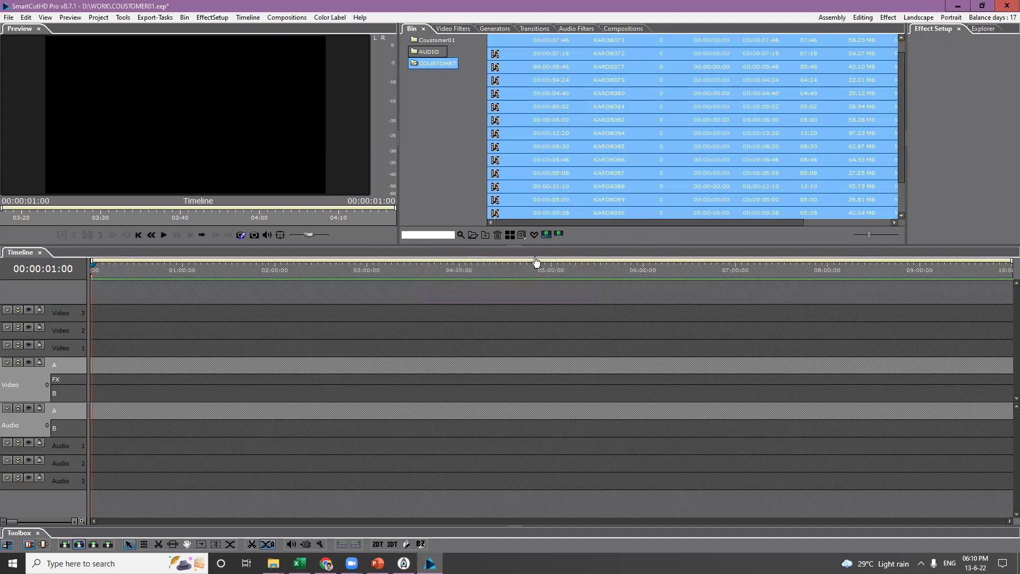
Show the imported clips as thumbnails and place them all on Video 0 B at the timeline start.
{"action": "left_click", "coordinate": [510, 235]}
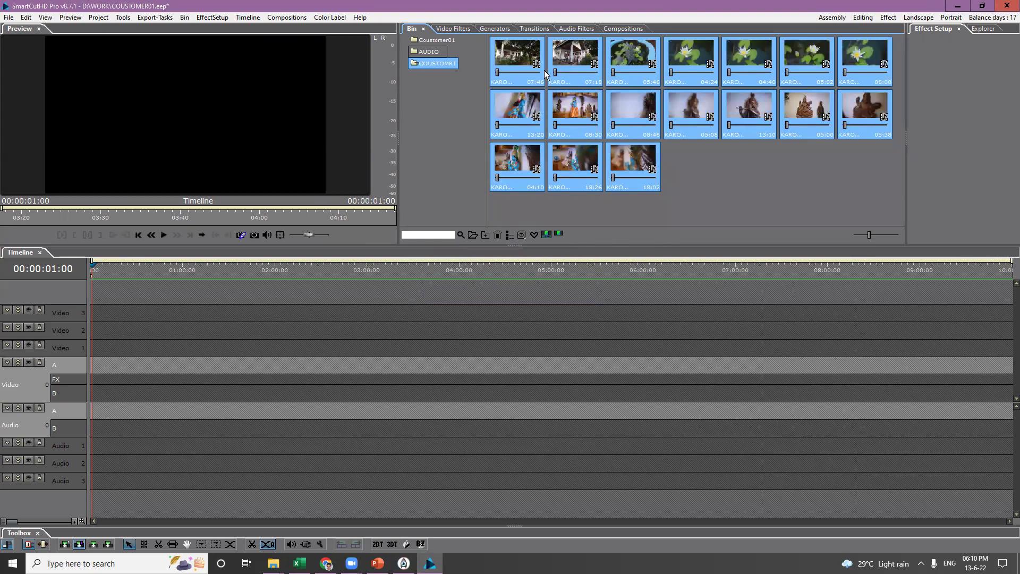
{"action": "left_click_drag", "start_coordinate": [520, 57], "coordinate": [94, 398]}
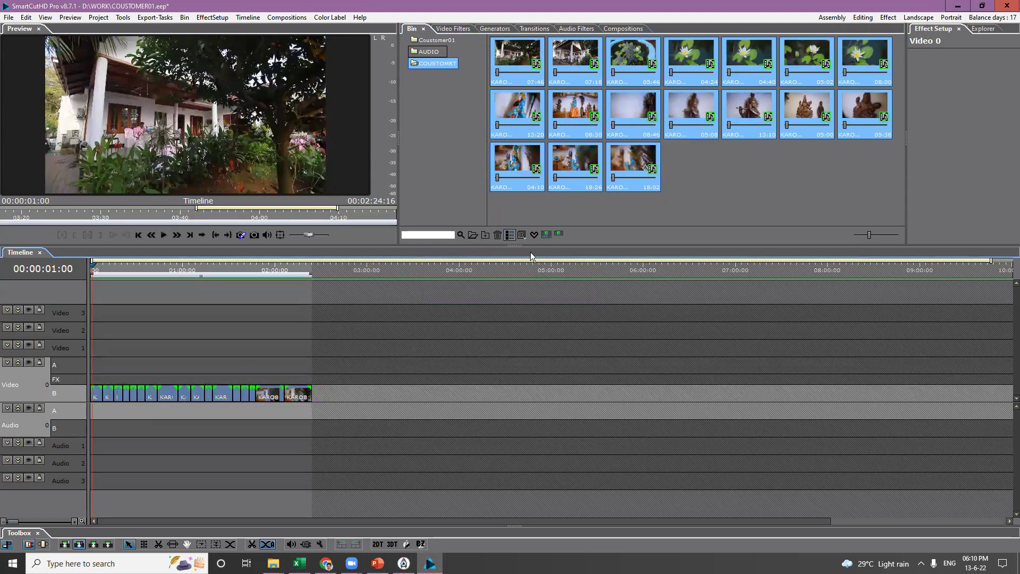
Collapse Audio 0 into a single track and place the 1 Hoour HINDU WEDDING composition on the FX track at the timeline start.
{"action": "left_click", "coordinate": [624, 29]}
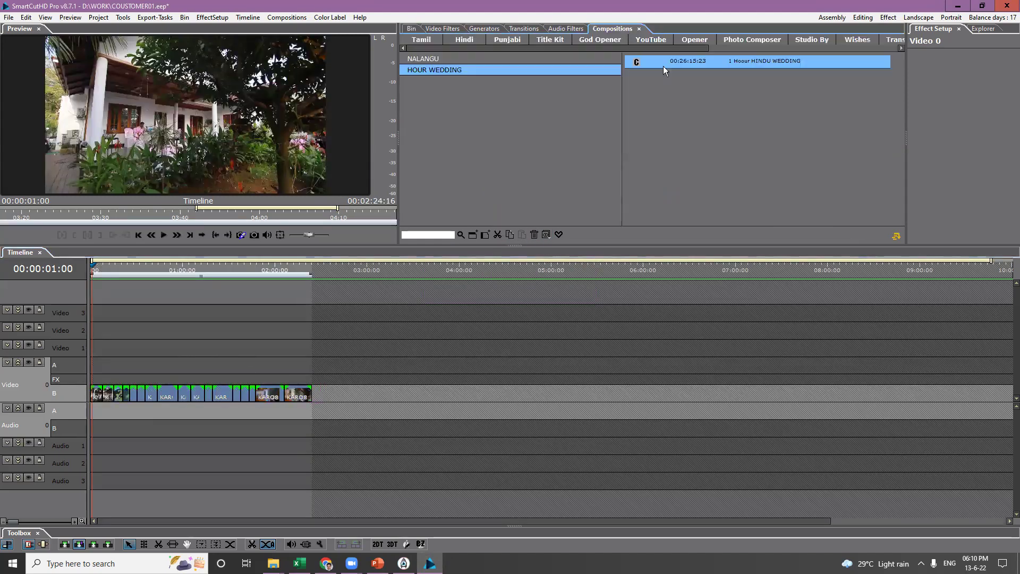
{"action": "left_click", "coordinate": [717, 64]}
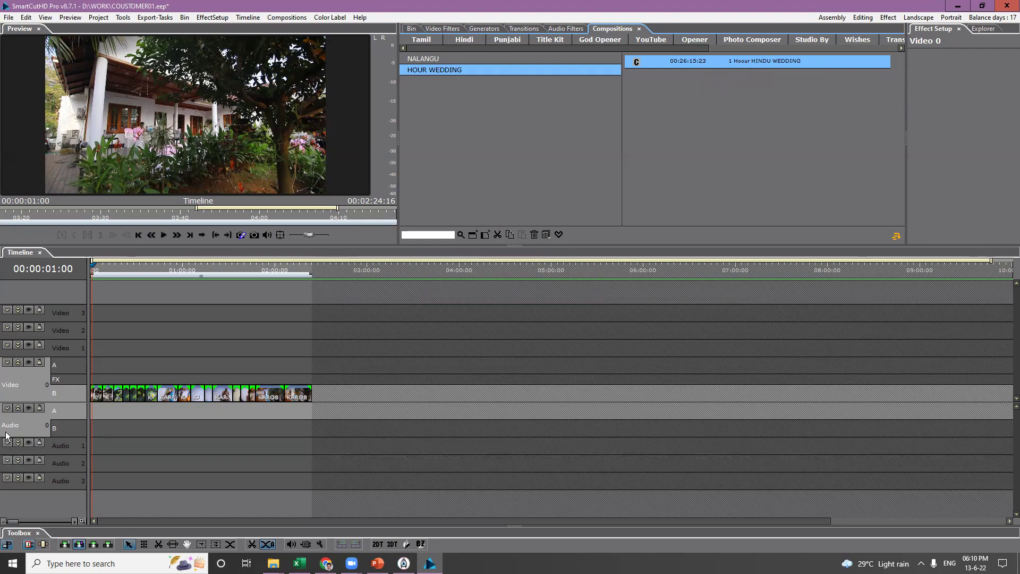
{"action": "left_click", "coordinate": [69, 380]}
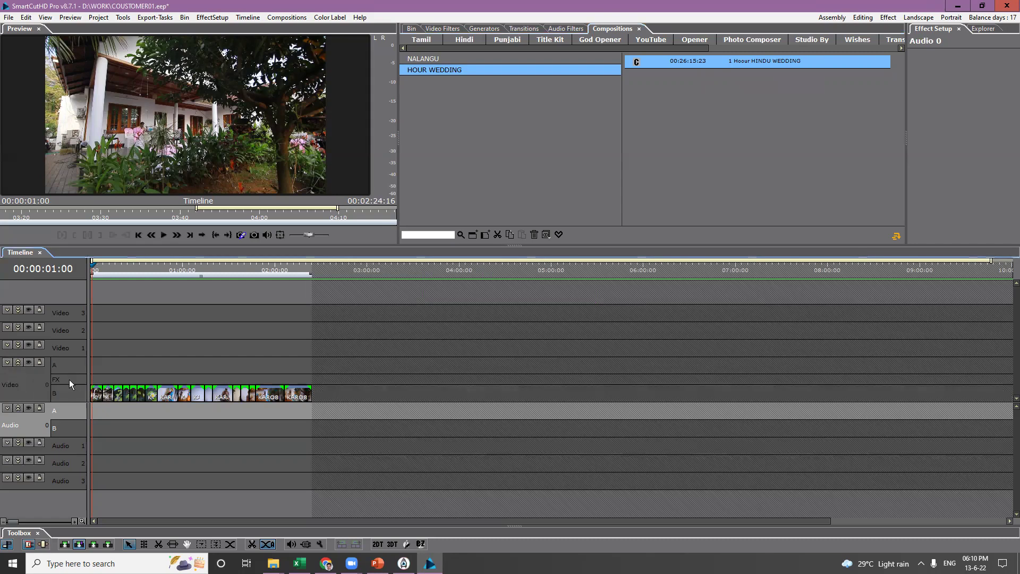
{"action": "left_click", "coordinate": [62, 411]}
{"action": "left_click", "coordinate": [18, 408]}
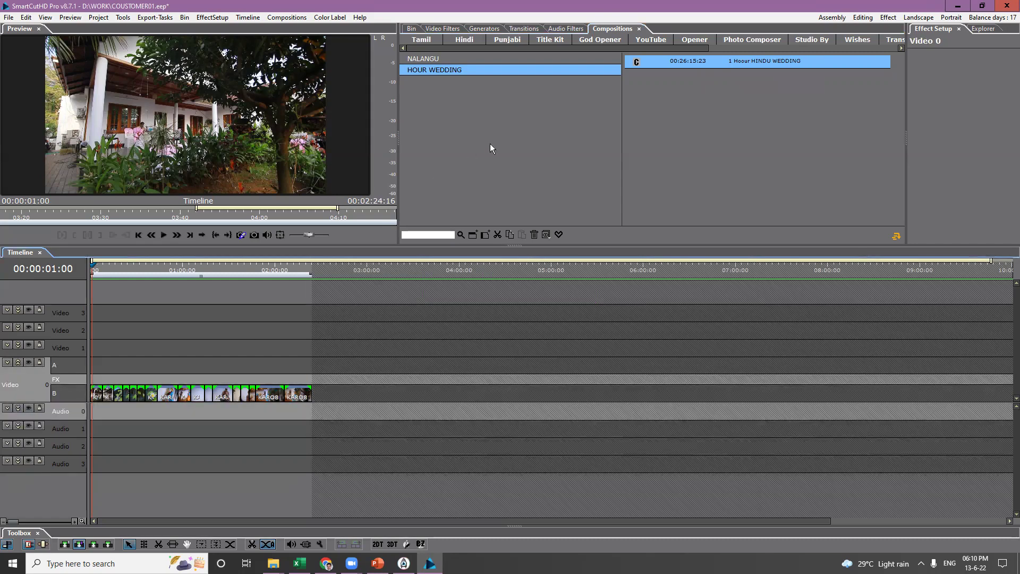
{"action": "left_click_drag", "start_coordinate": [653, 62], "coordinate": [93, 379]}
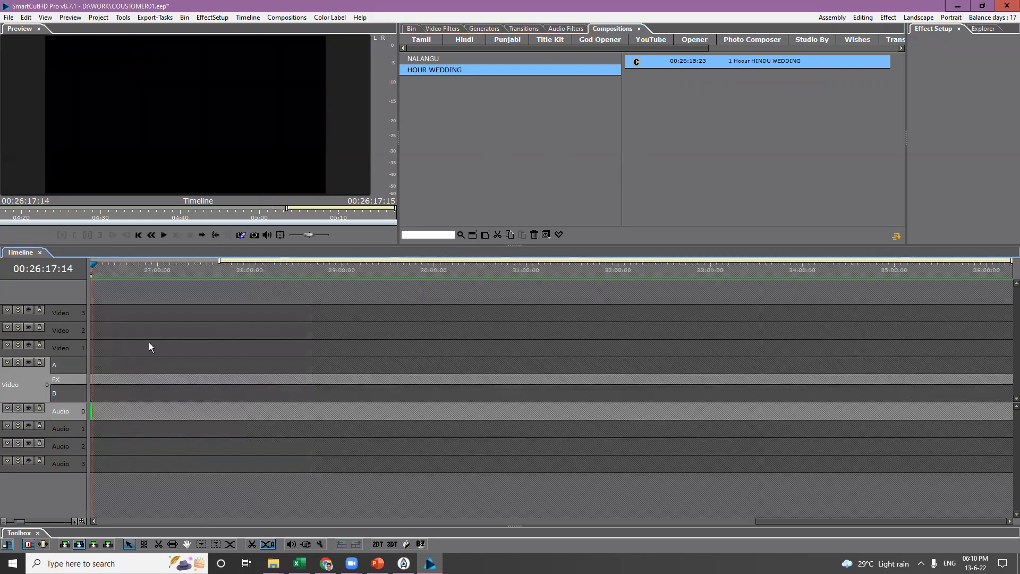
Review the placed composition along the timeline and preview the frame at 00:24:00:11.
{"action": "left_click_drag", "start_coordinate": [781, 520], "coordinate": [614, 509]}
{"action": "scroll", "coordinate": [590, 485], "scroll_direction": "down", "scroll_amount": 5}
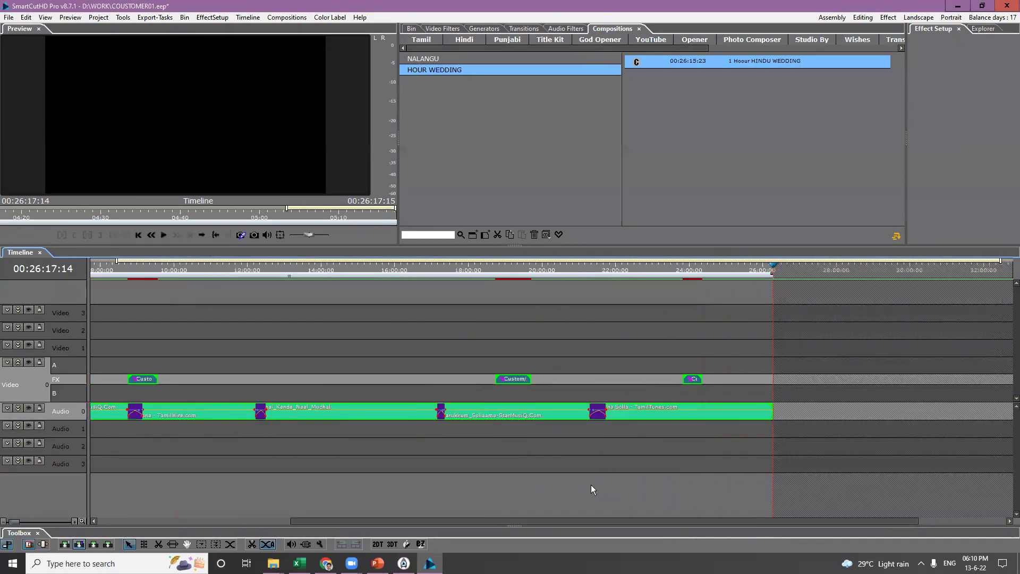
{"action": "left_click", "coordinate": [702, 267]}
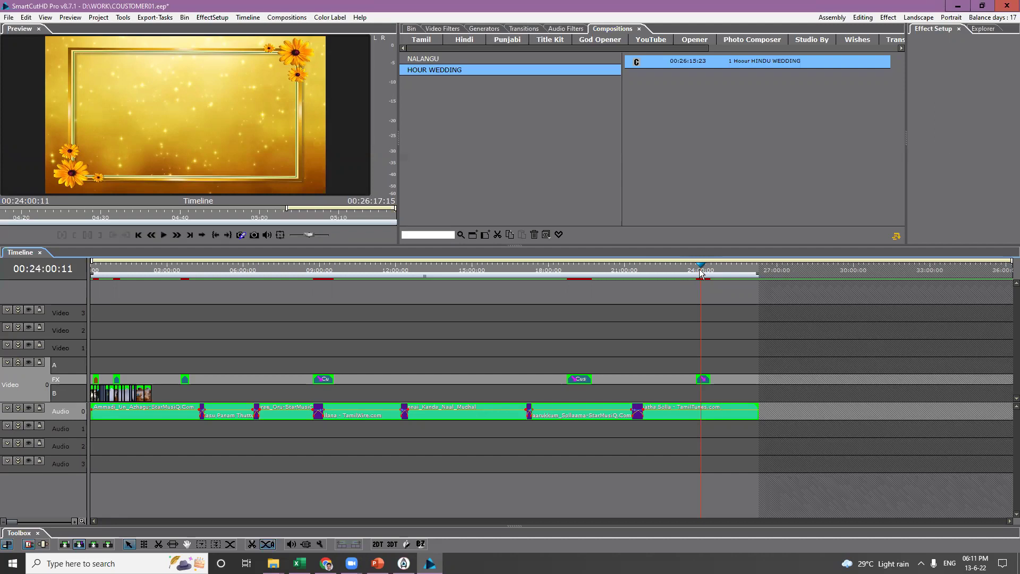
Look through the function folders in the Tamil compositions category, then switch to PowerPoint.
{"action": "left_click", "coordinate": [727, 113]}
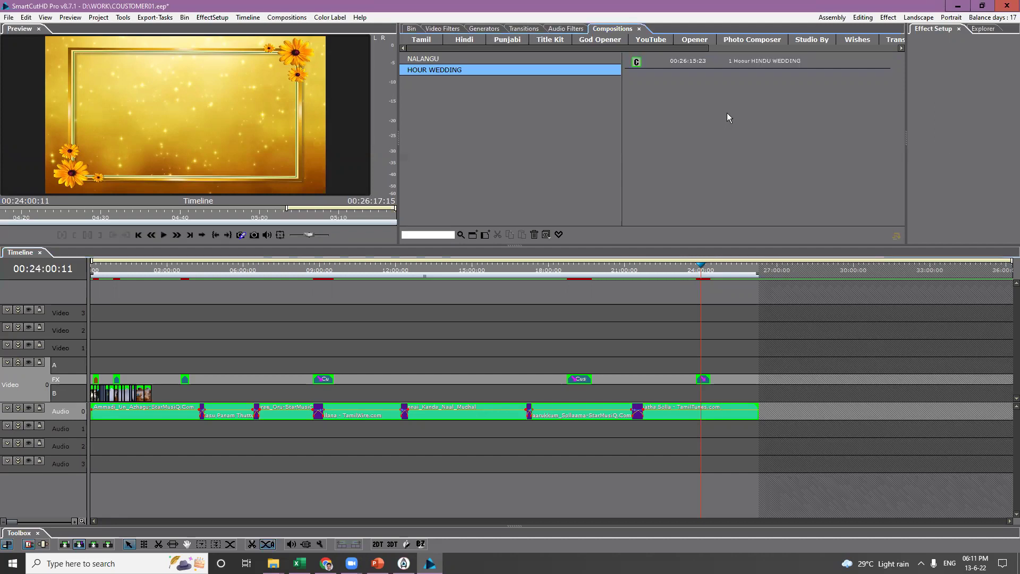
{"action": "left_click", "coordinate": [727, 67]}
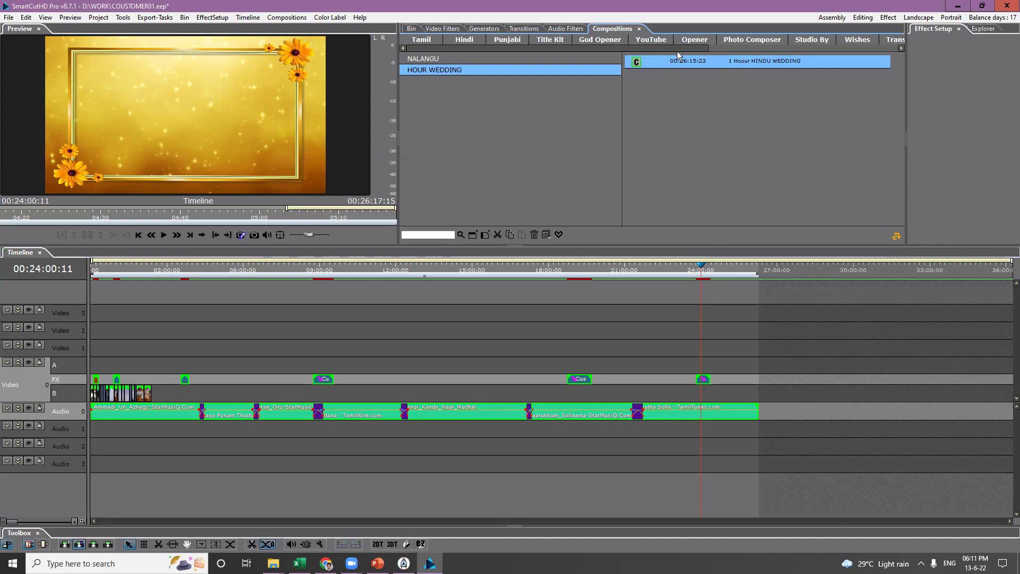
{"action": "left_click", "coordinate": [439, 41]}
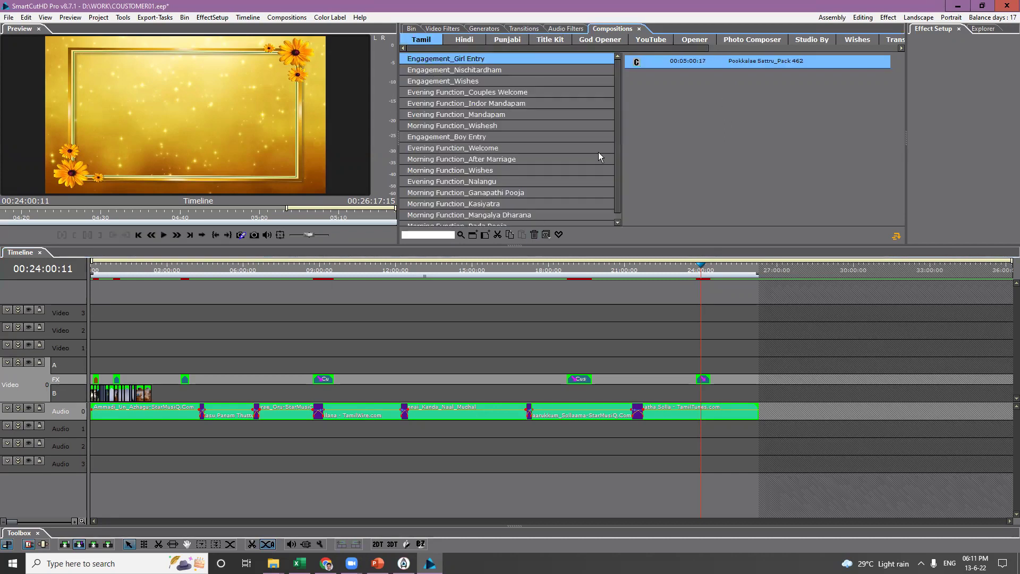
{"action": "scroll", "coordinate": [612, 162], "scroll_direction": "down", "scroll_amount": 1}
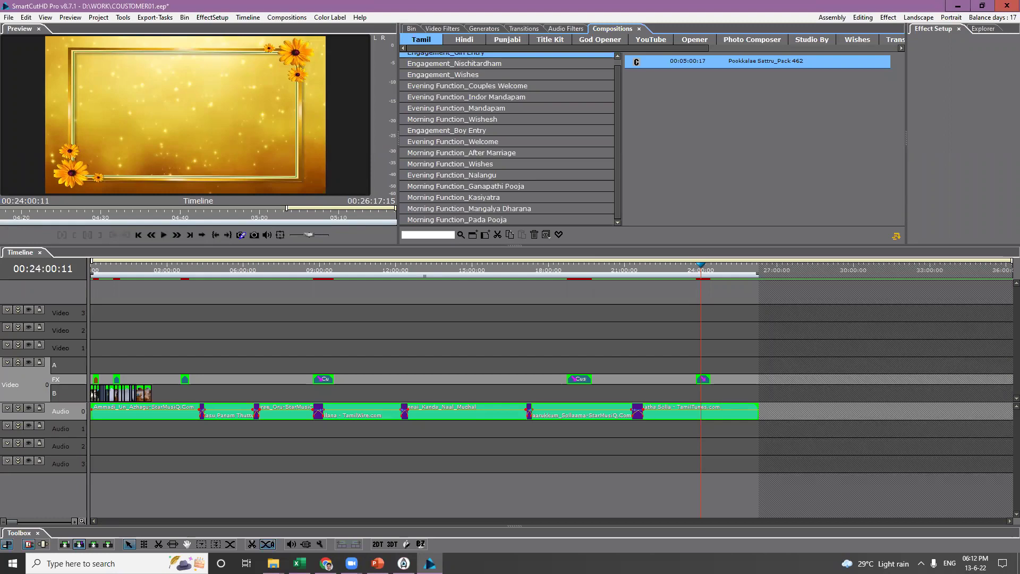
{"action": "key", "text": "alt+Tab"}
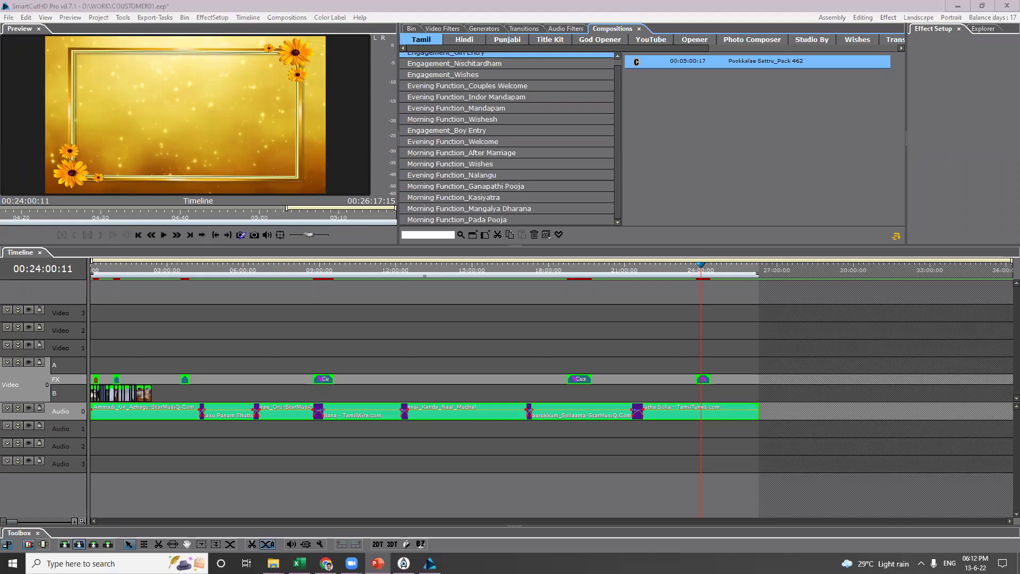